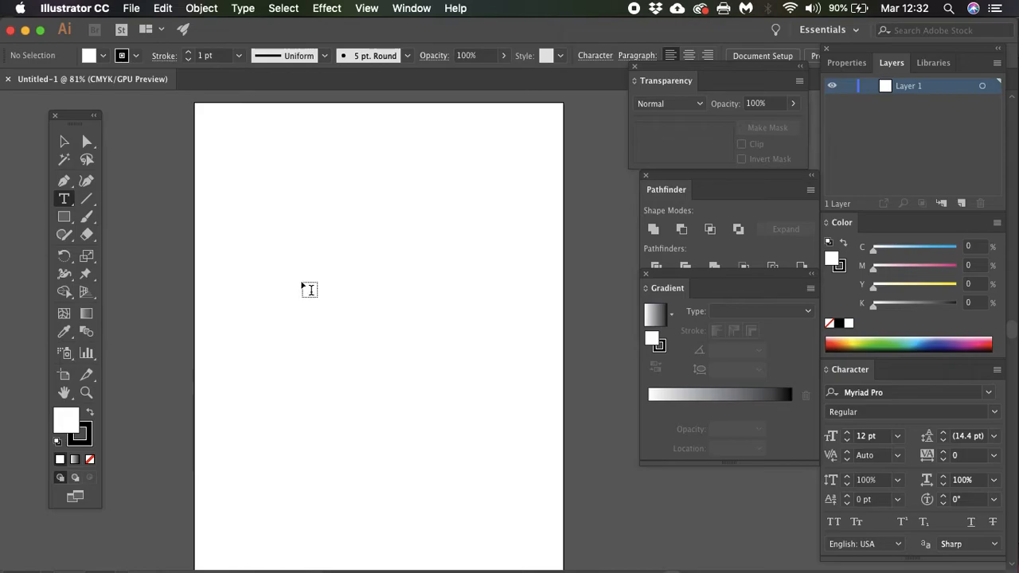
pyautogui.click(308, 285)
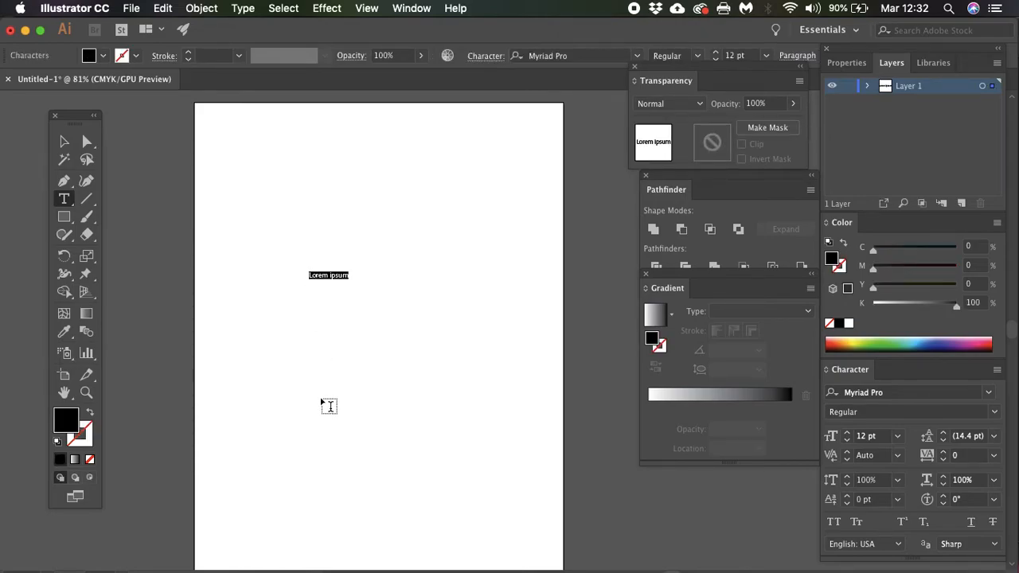
pyautogui.write('Ad')
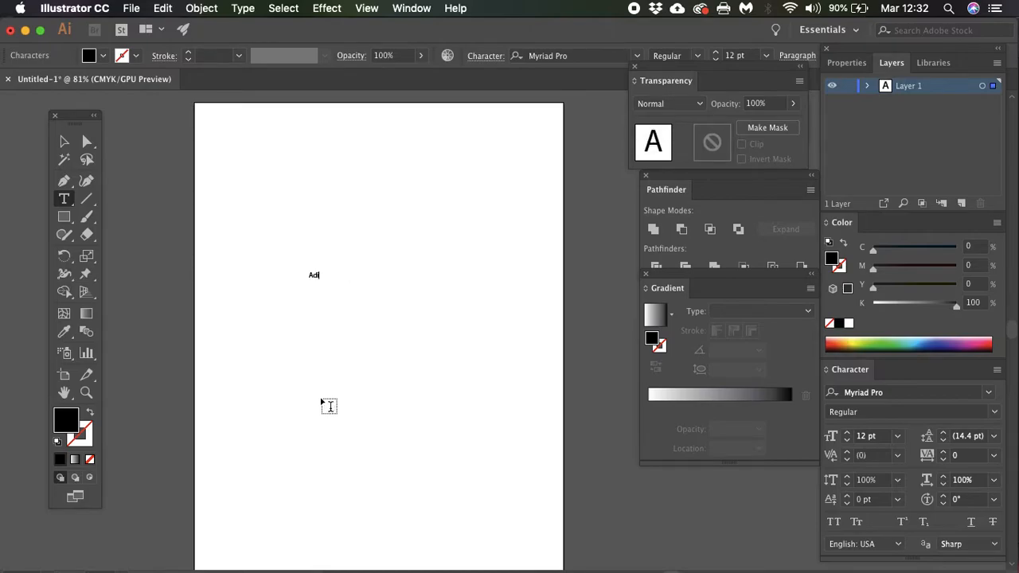
pyautogui.press('BackSpace')
pyautogui.press('BackSpace')
pyautogui.press('BackSpace')
pyautogui.press('BackSpace')
pyautogui.press('BackSpace')
pyautogui.write('fjewouiwejsn')
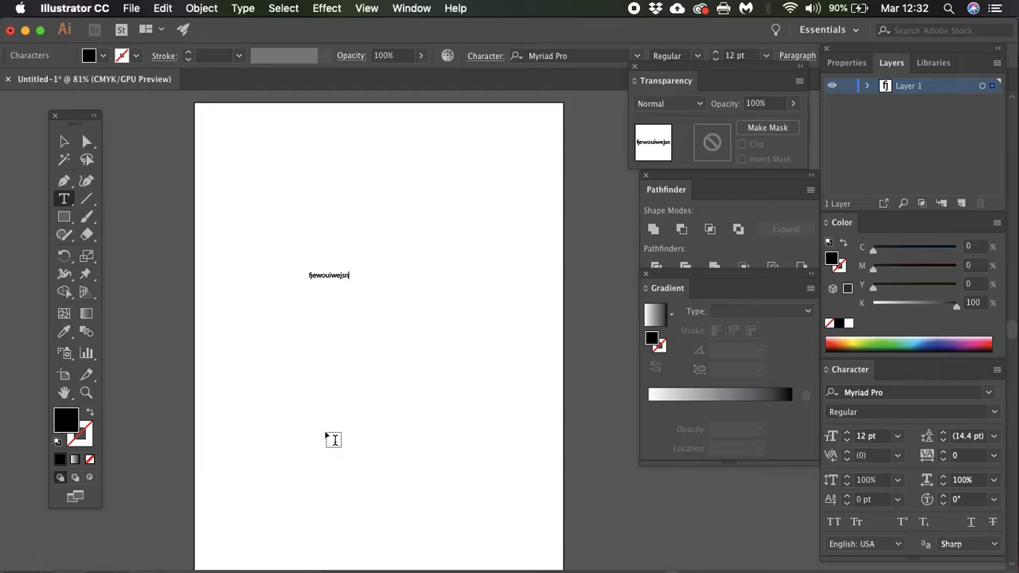
pyautogui.press('BackSpace')
pyautogui.press('BackSpace')
pyautogui.press('BackSpace')
pyautogui.press('BackSpace')
pyautogui.press('BackSpace')
pyautogui.press('BackSpace')
pyautogui.press('BackSpace')
pyautogui.press('BackSpace')
pyautogui.press('BackSpace')
pyautogui.click(64, 141)
# Add a point text object reading "Hola" on the upper part of the artboard and finish editing it
pyautogui.click(64, 198)
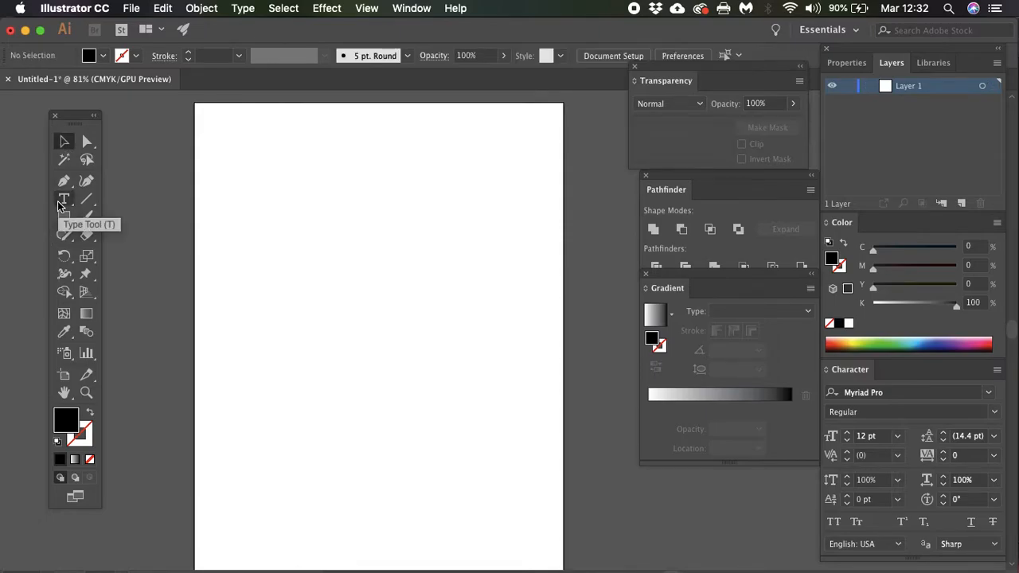
pyautogui.click(270, 212)
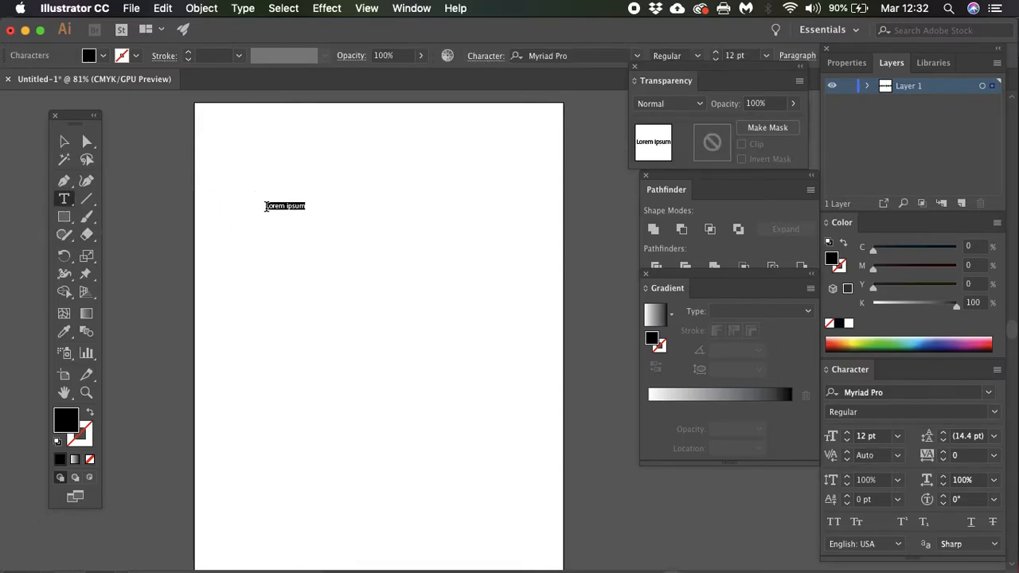
pyautogui.scroll(5, 293, 223)
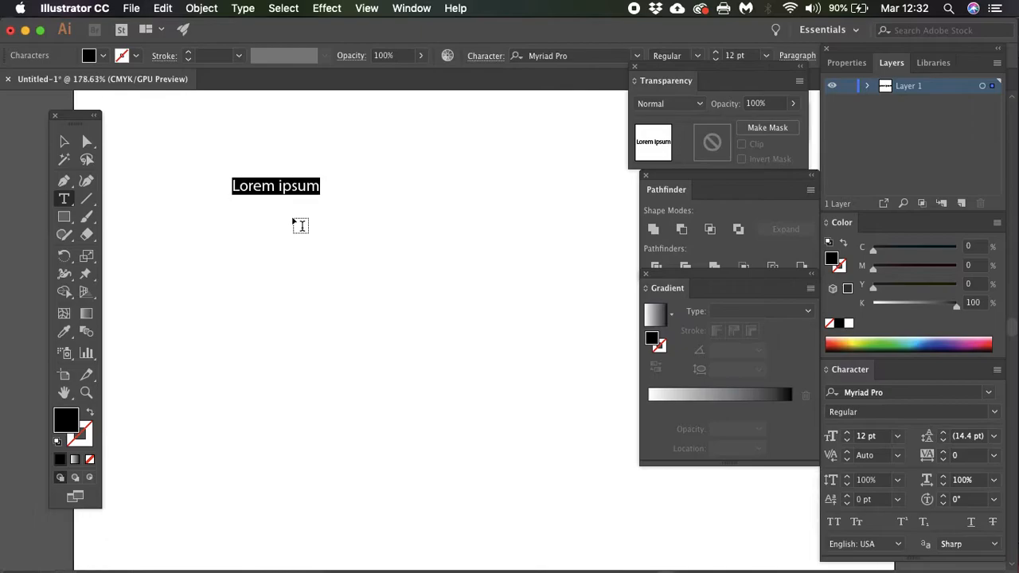
pyautogui.scroll(3, 293, 223)
pyautogui.scroll(3, 300, 225)
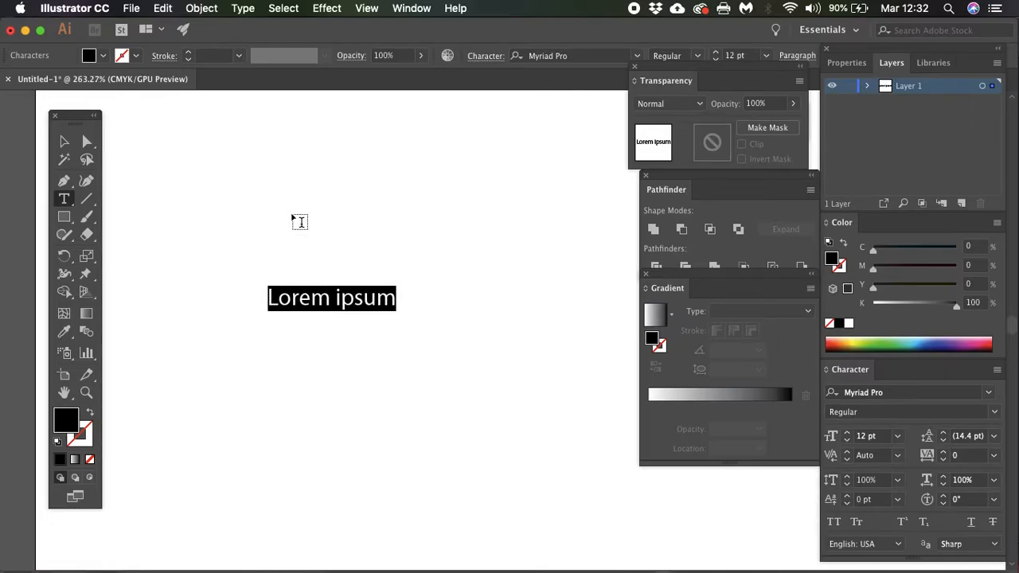
pyautogui.hscroll(1, 299, 223)
pyautogui.scroll(-1, 299, 223)
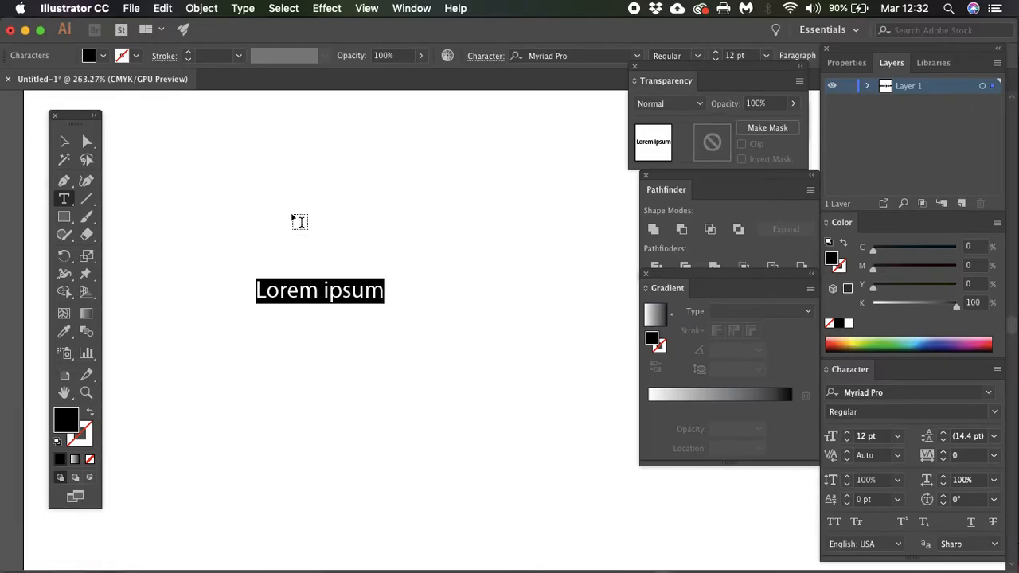
pyautogui.write('Hola')
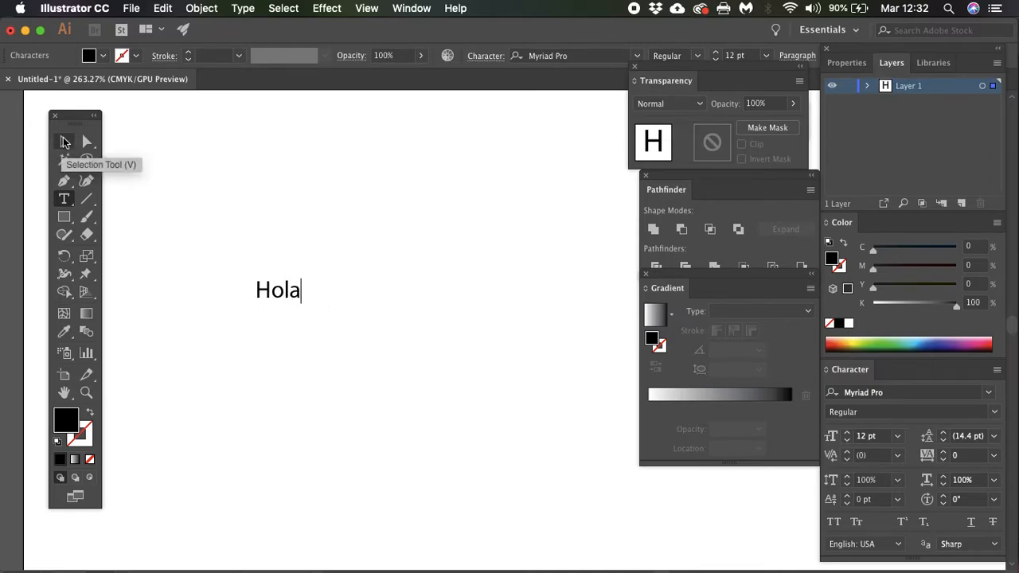
pyautogui.click(65, 141)
pyautogui.moveTo(301, 305); pyautogui.dragTo(281, 391)
pyautogui.press('cmd+z')
pyautogui.press('cmd+z')
pyautogui.press('cmd+z')
pyautogui.press('cmd+z')
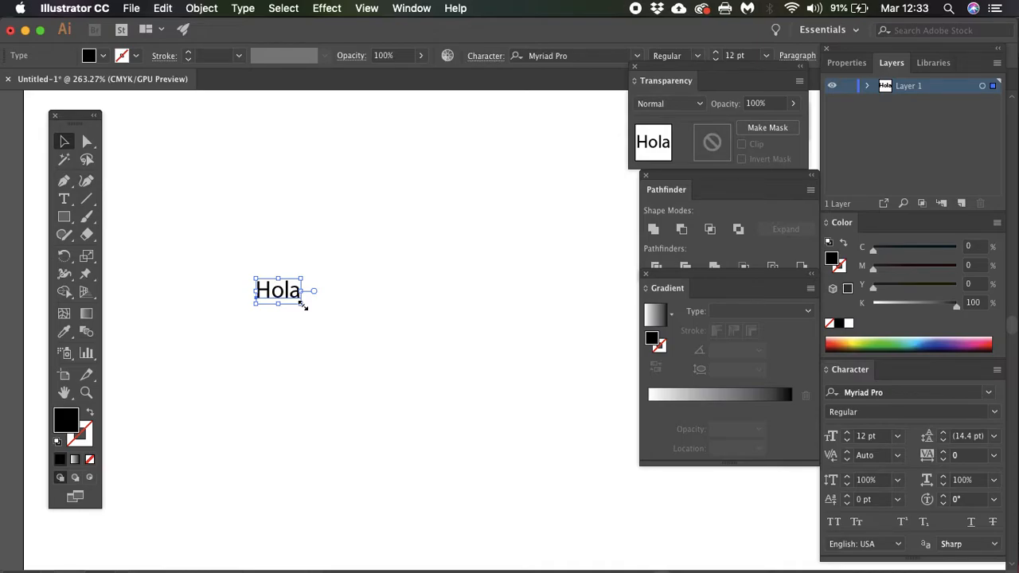
# Scale the "Hola" text up proportionally to about 112 pt and move it up and to the left on the artboard
pyautogui.moveTo(303, 304); pyautogui.dragTo(560, 540)
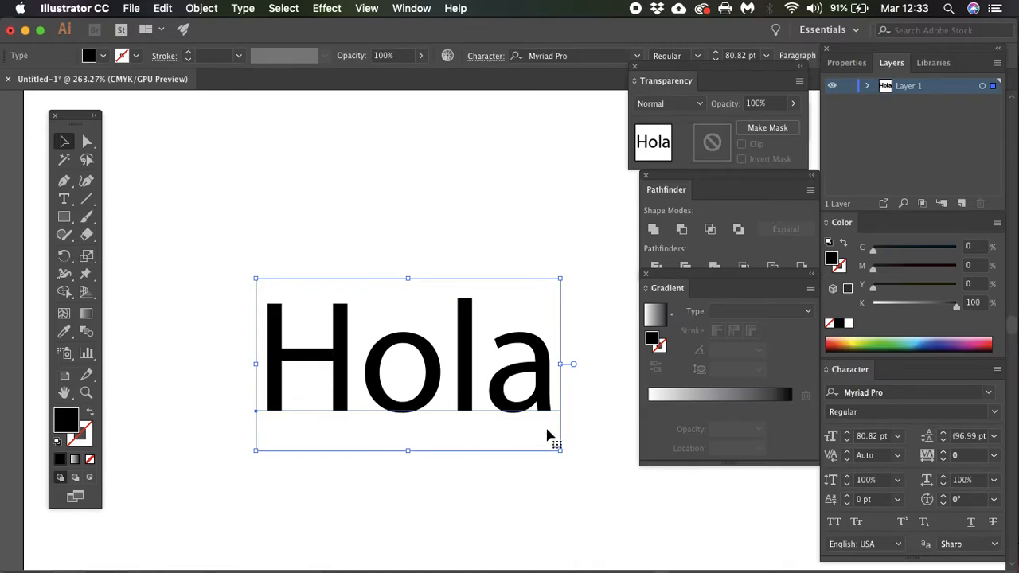
pyautogui.click(529, 482)
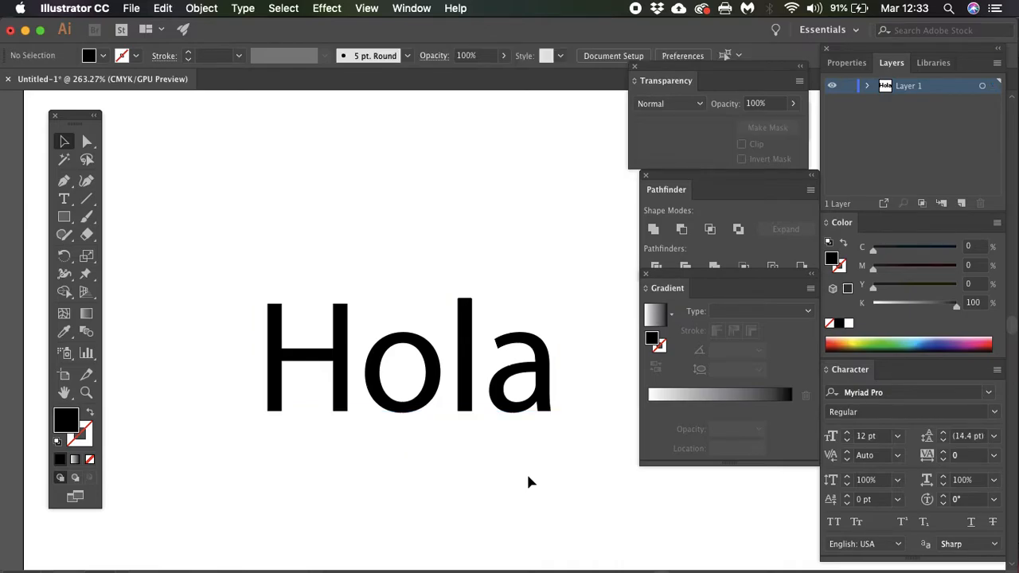
pyautogui.moveTo(281, 336); pyautogui.dragTo(221, 236)
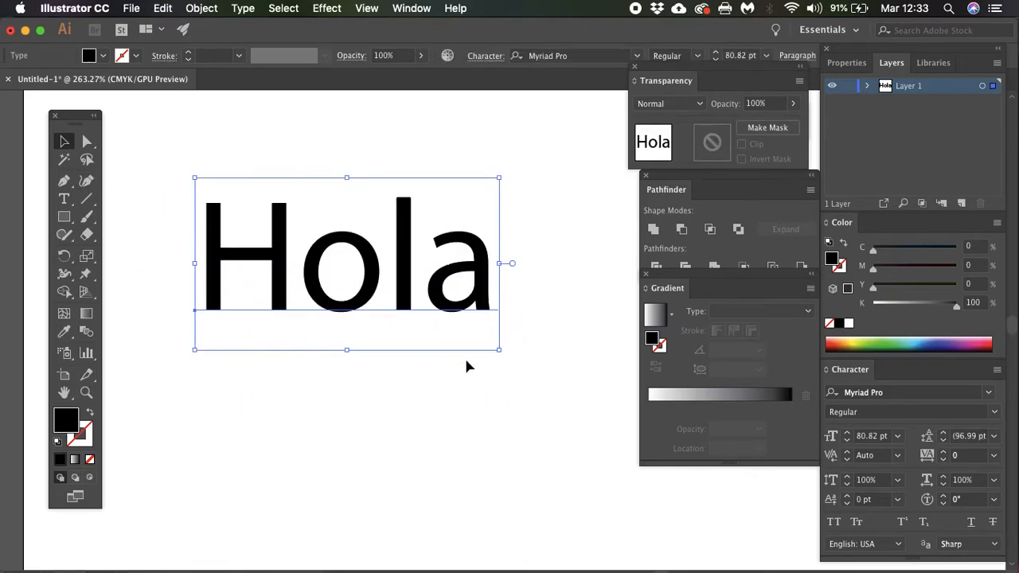
pyautogui.moveTo(501, 351); pyautogui.dragTo(619, 442)
# Copy the last paragraph, beginning "El presente documento es Propiedad Intelectual", from the open note in Notes and return to Illustrator
pyautogui.scroll(-3, 484, 410)
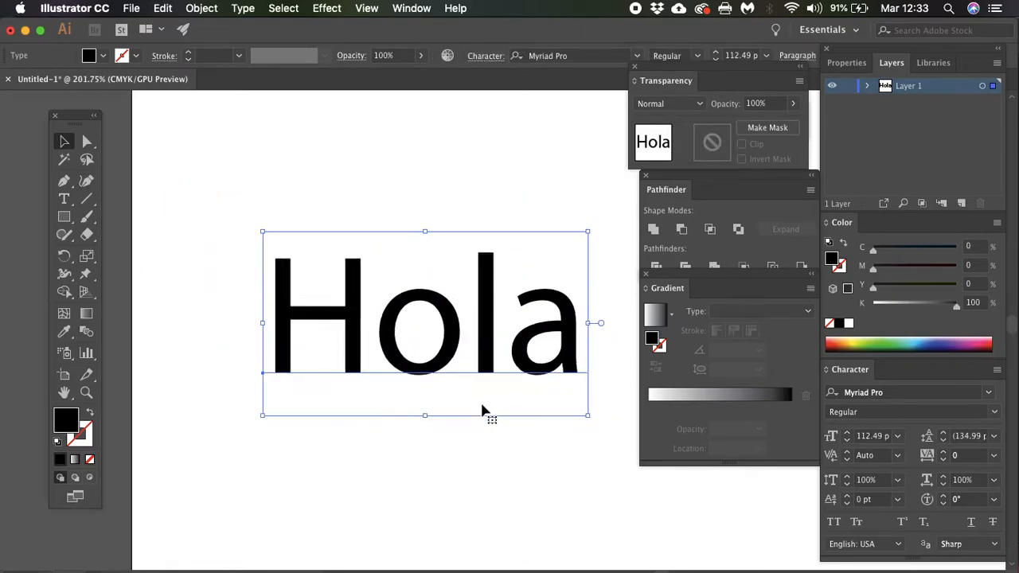
pyautogui.hscroll(5, 482, 410)
pyautogui.scroll(-3, 481, 410)
pyautogui.scroll(-1, 481, 410)
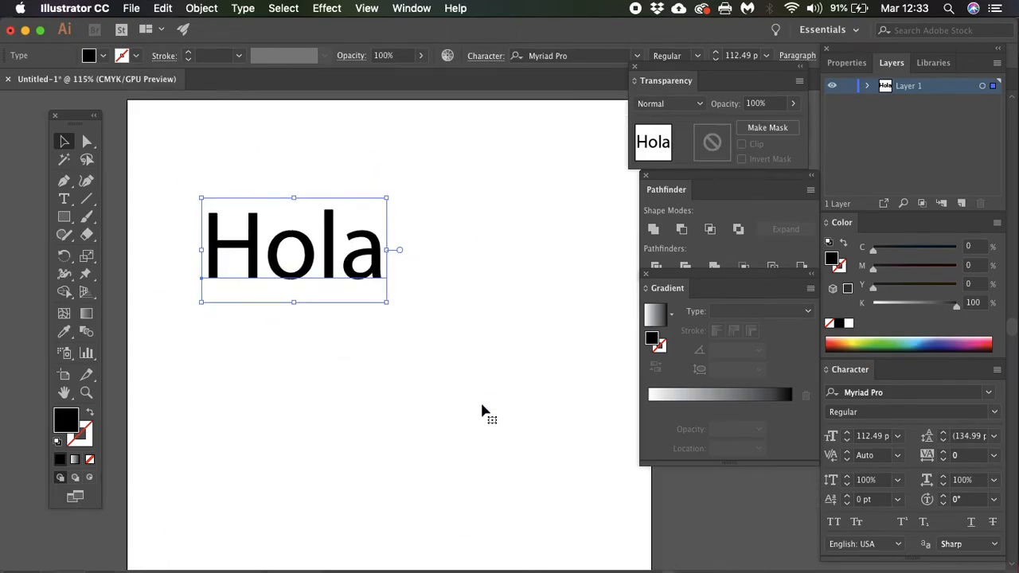
pyautogui.click(64, 198)
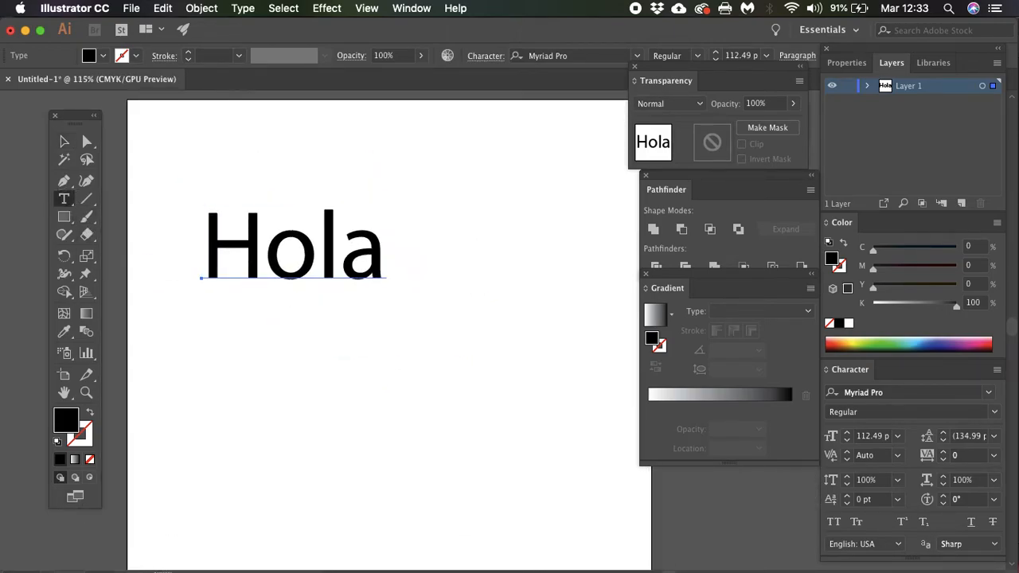
pyautogui.moveTo(153, 570)
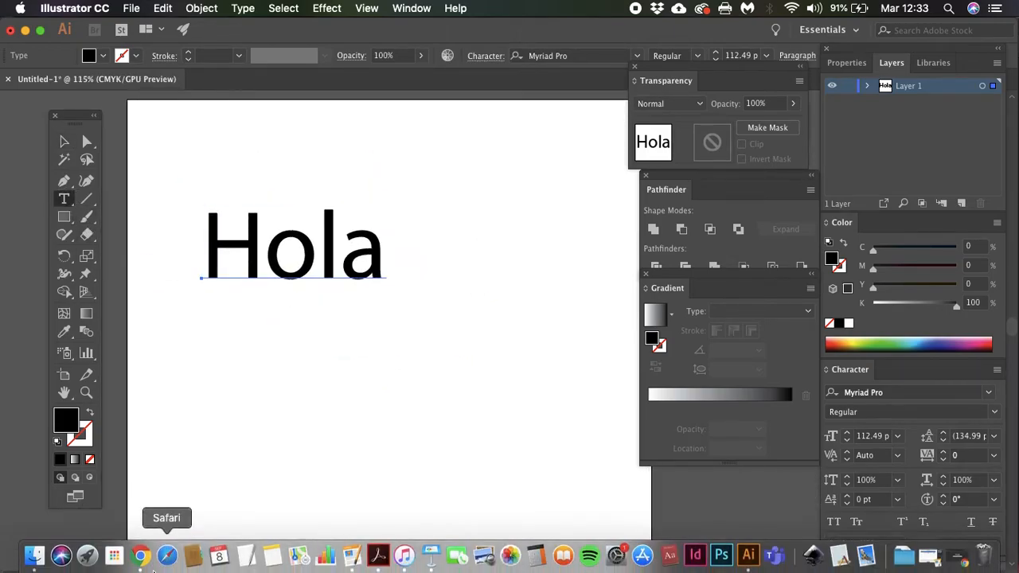
pyautogui.click(272, 561)
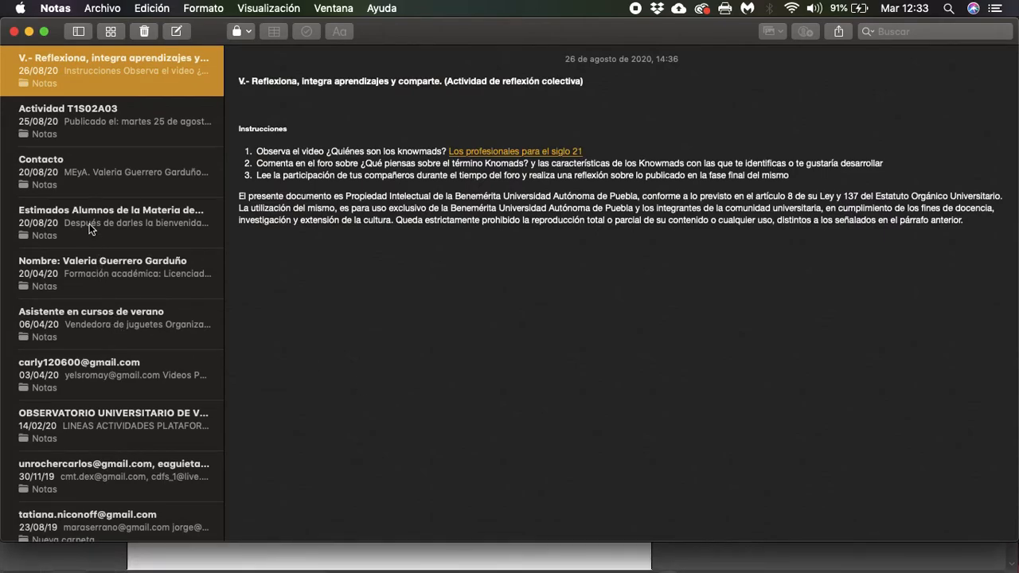
pyautogui.moveTo(241, 198); pyautogui.dragTo(975, 239)
pyautogui.press('super+c')
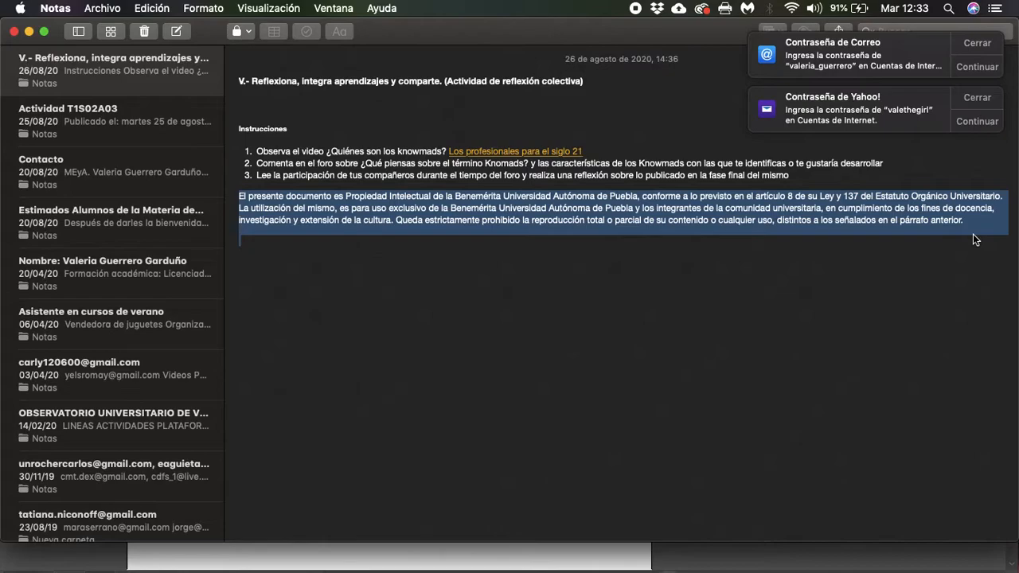
pyautogui.click(28, 31)
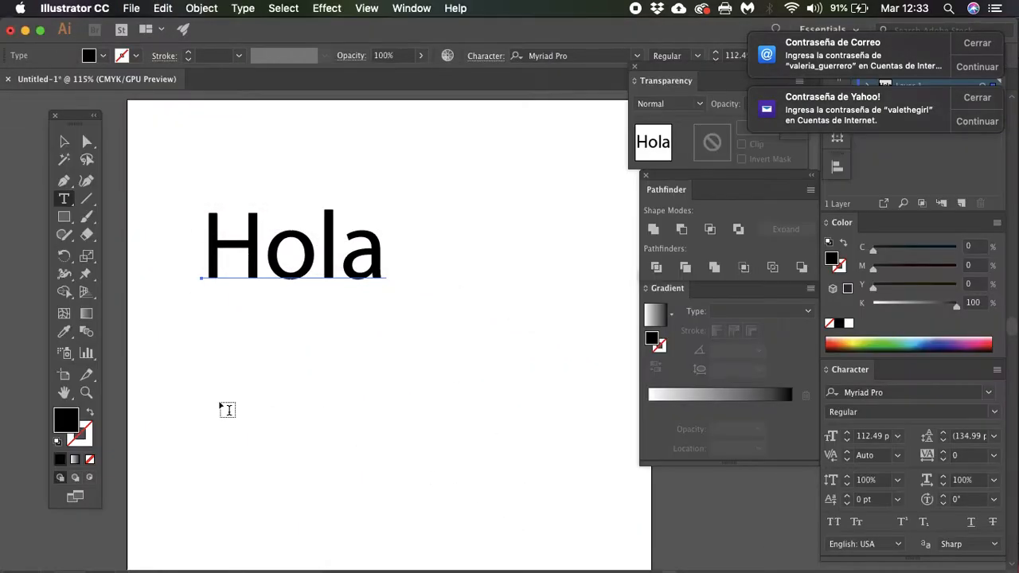
# Draw a wide text frame below "Hola" containing the copied paragraph, and narrow the frame to about a quarter of its width
pyautogui.moveTo(215, 368); pyautogui.dragTo(603, 561)
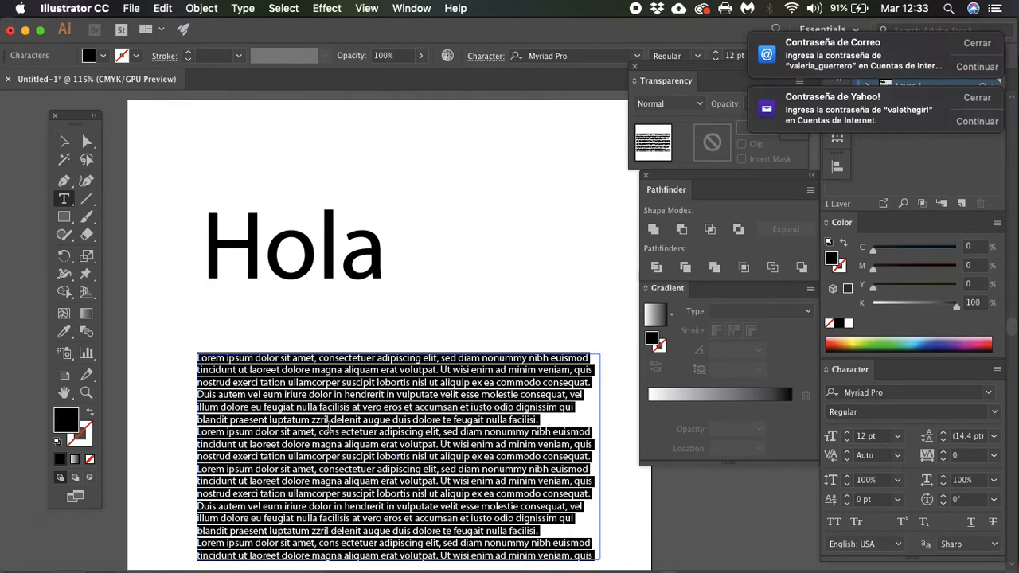
pyautogui.press('super')
pyautogui.press('super+v')
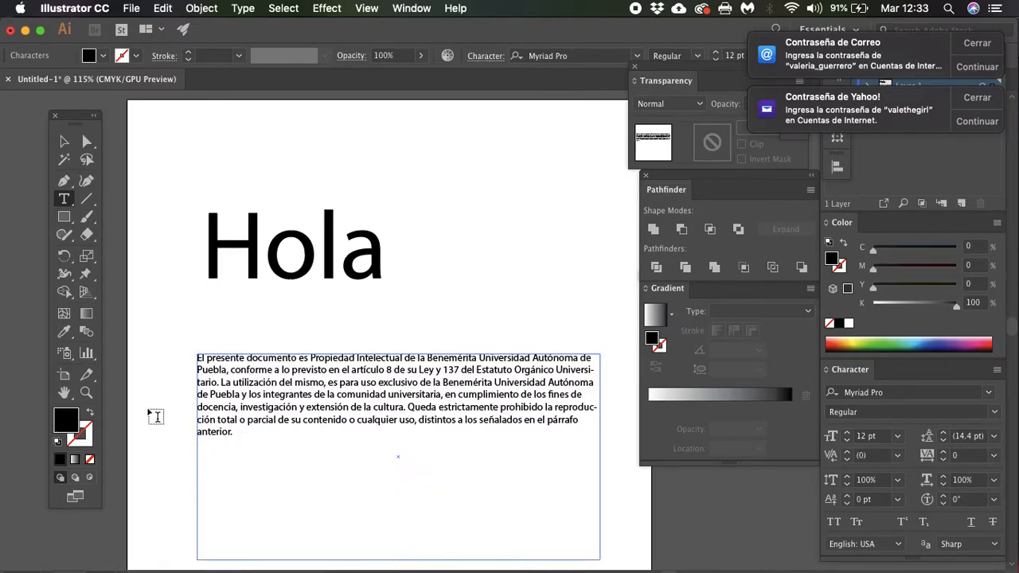
pyautogui.click(64, 141)
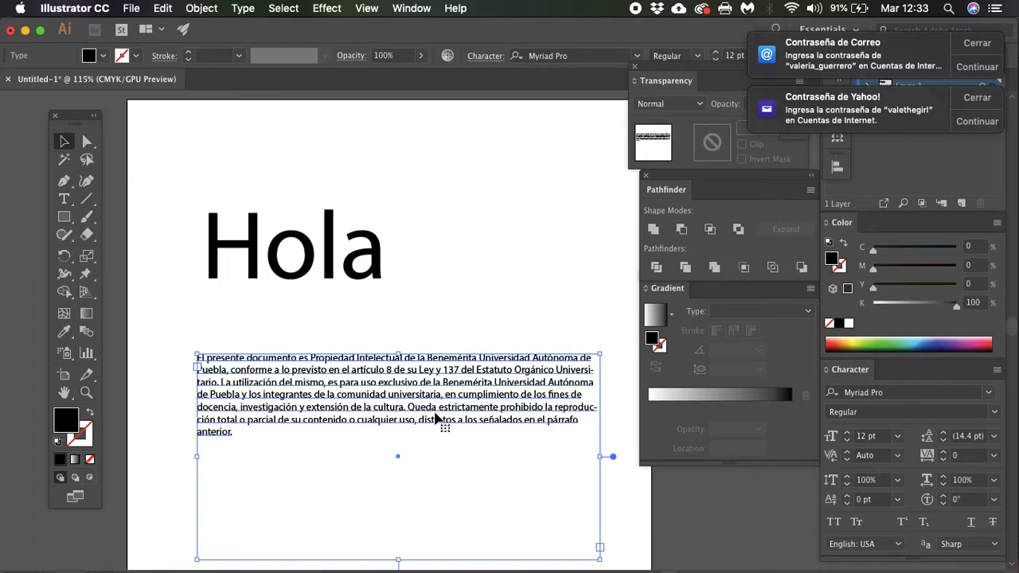
pyautogui.moveTo(600, 456); pyautogui.dragTo(303, 404)
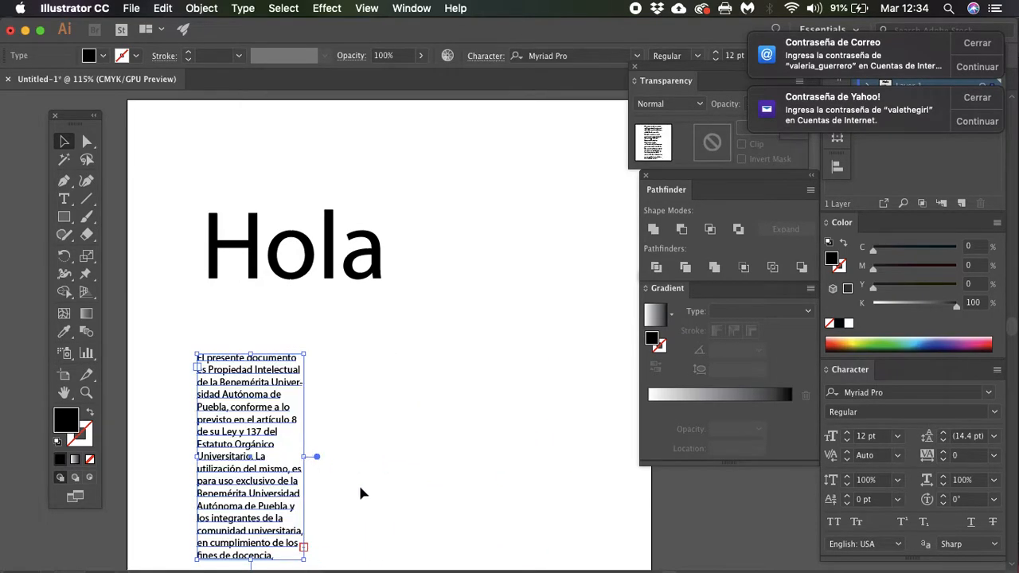
pyautogui.press('t')
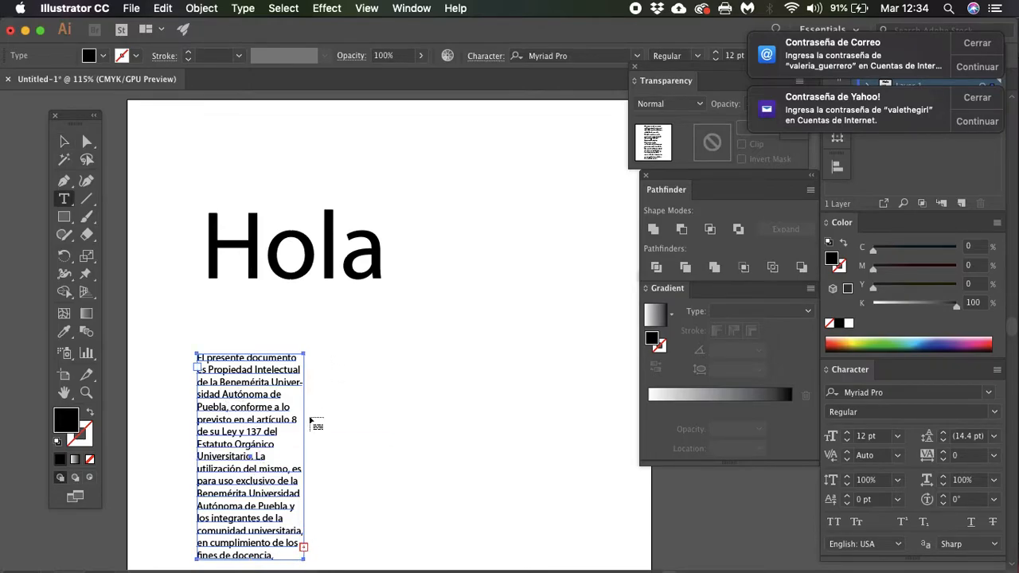
pyautogui.scroll(-3, 337, 394)
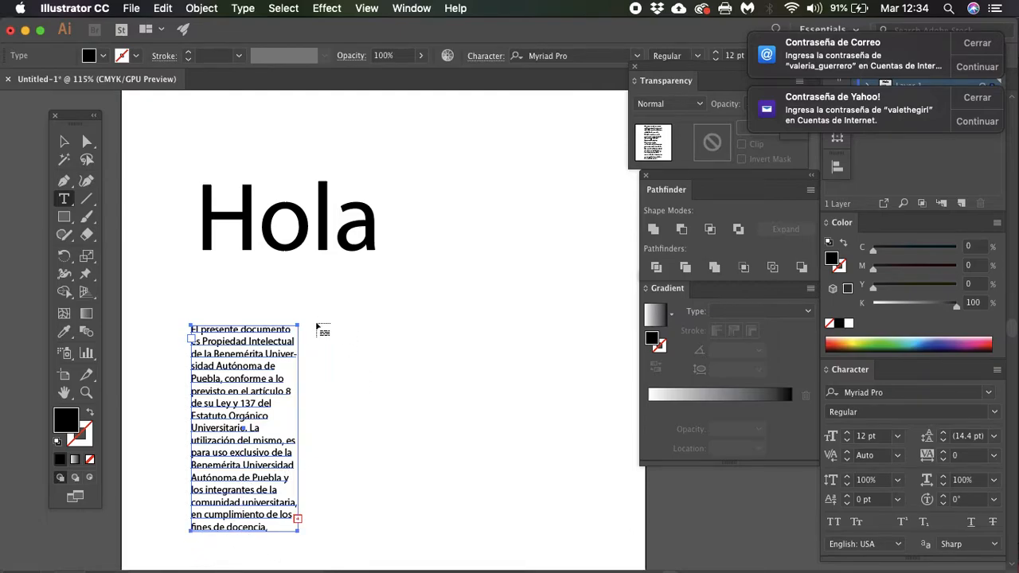
pyautogui.click(298, 519)
pyautogui.moveTo(330, 349); pyautogui.dragTo(437, 552)
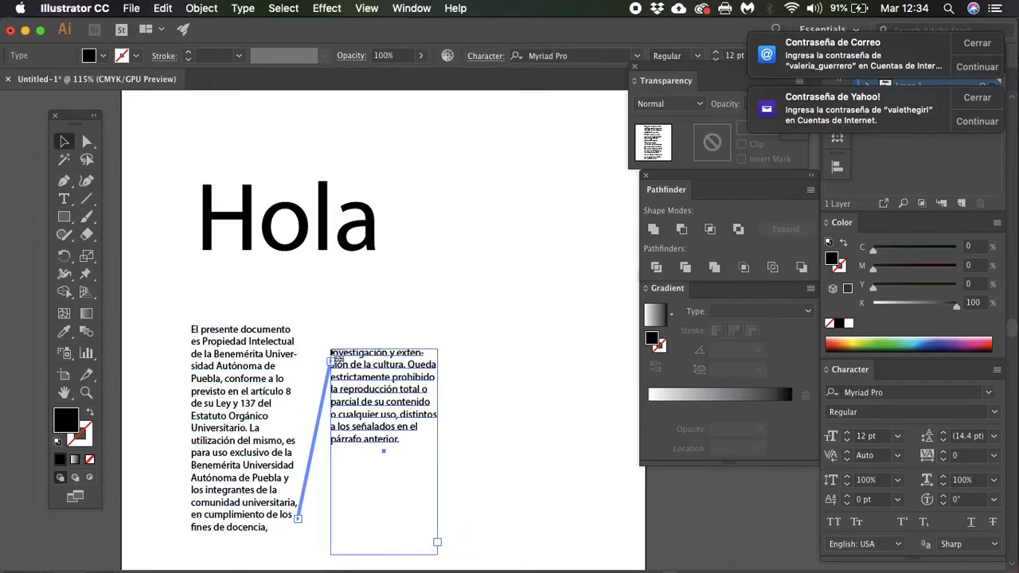
pyautogui.press('super+z')
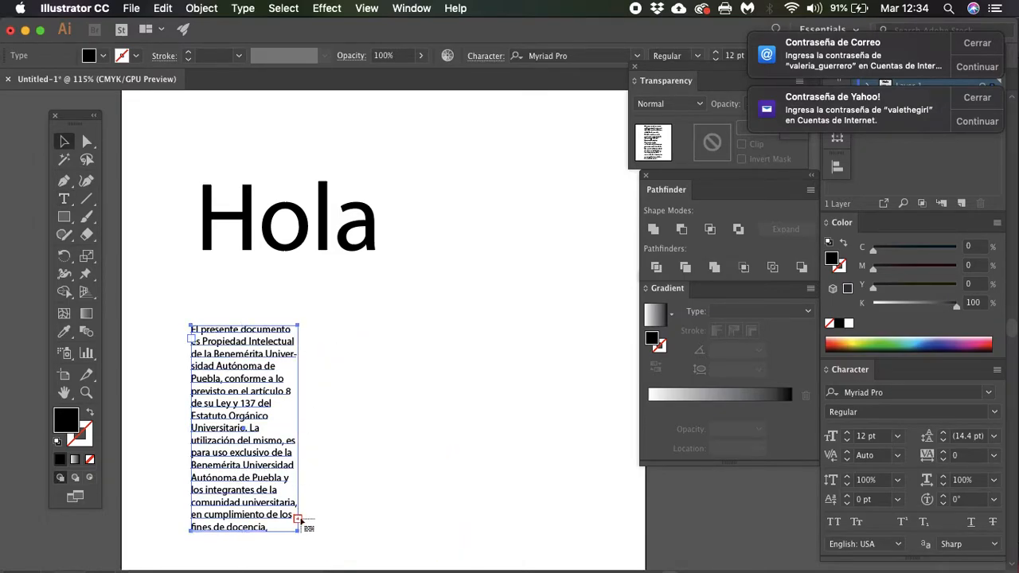
# Flow the overflow text into a linked frame beside the first column, top edges aligned, and shorten both frames to the same height
pyautogui.click(310, 327)
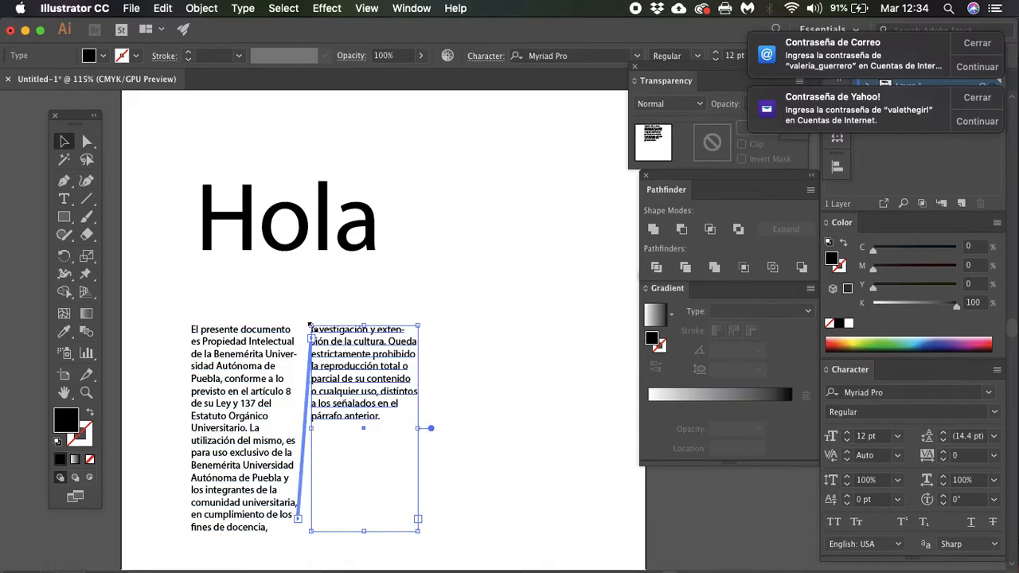
pyautogui.click(236, 529)
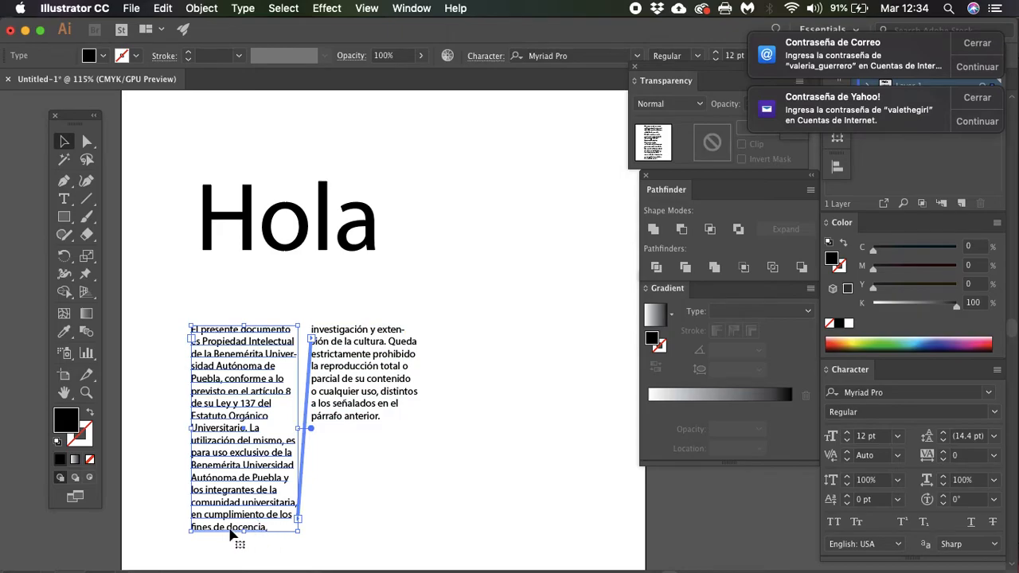
pyautogui.moveTo(246, 534); pyautogui.dragTo(246, 482)
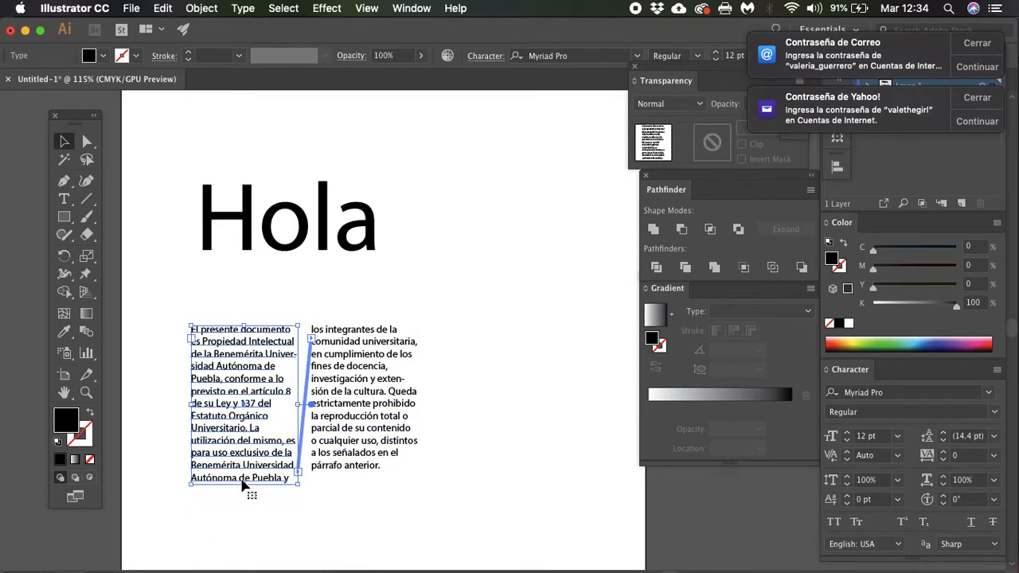
pyautogui.click(395, 431)
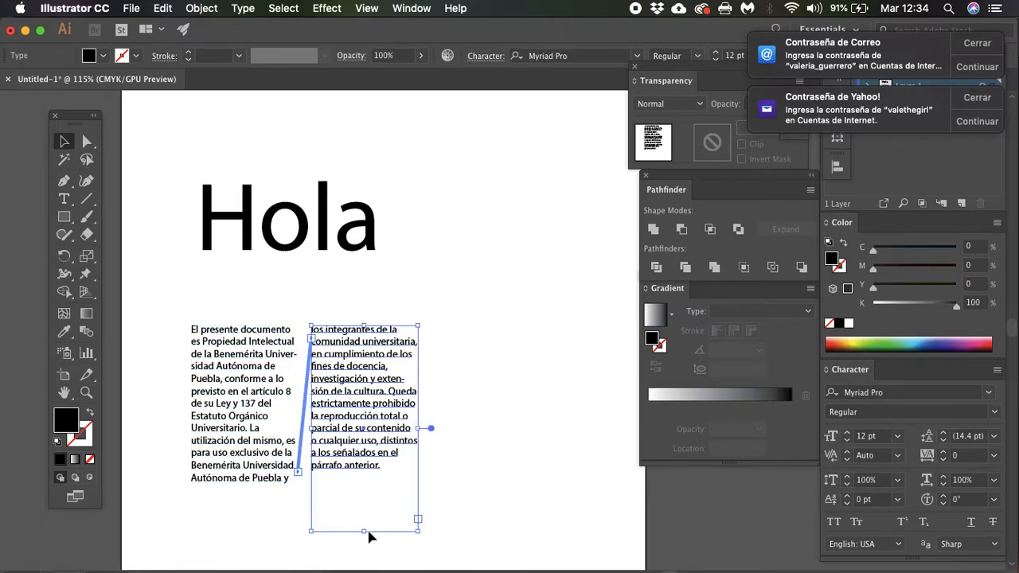
pyautogui.moveTo(367, 532); pyautogui.dragTo(366, 483)
pyautogui.click(417, 473)
pyautogui.click(417, 471)
pyautogui.click(416, 467)
pyautogui.click(360, 466)
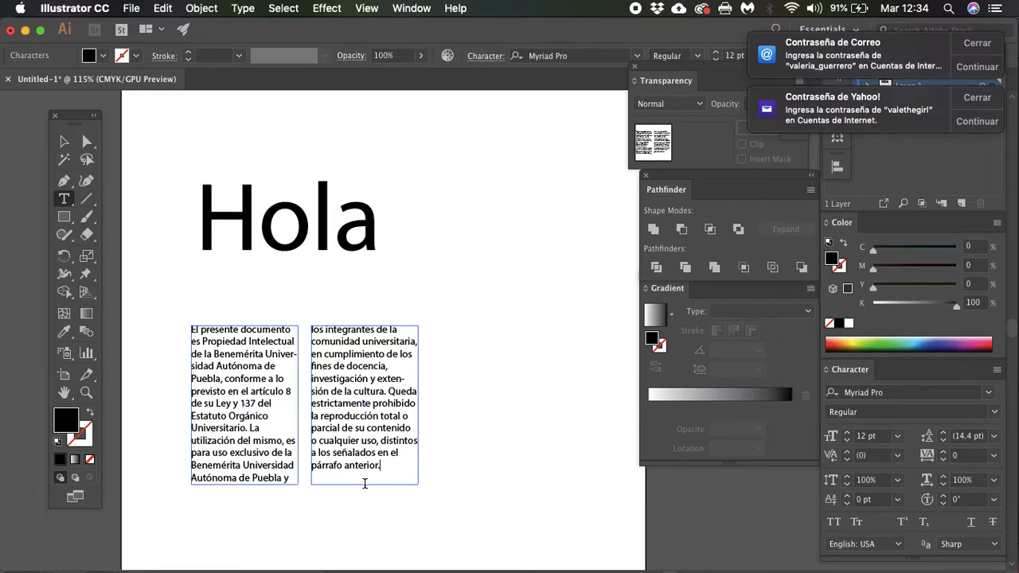
pyautogui.click(63, 141)
pyautogui.click(179, 230)
pyautogui.click(284, 426)
pyautogui.click(359, 421)
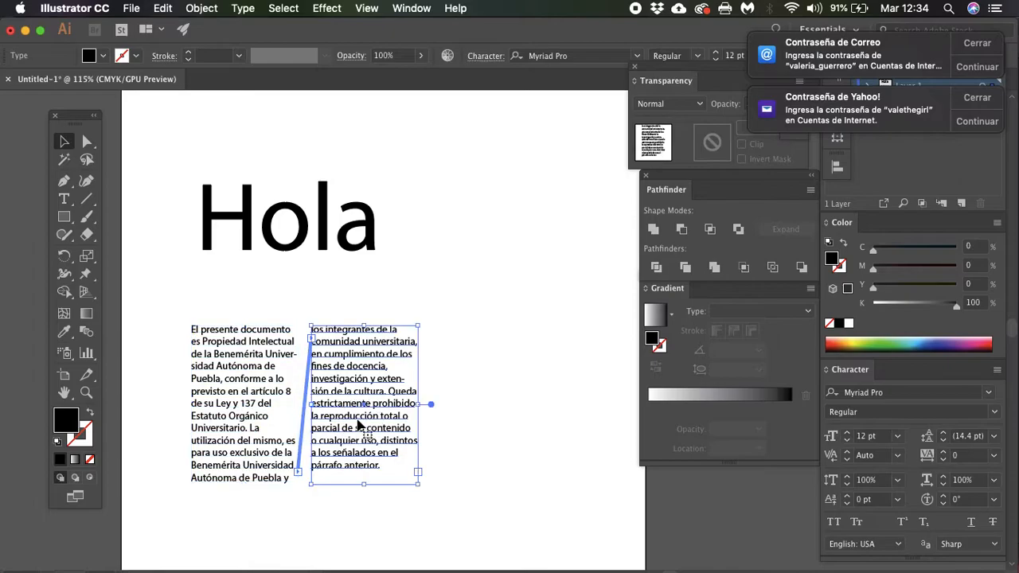
pyautogui.click(191, 425)
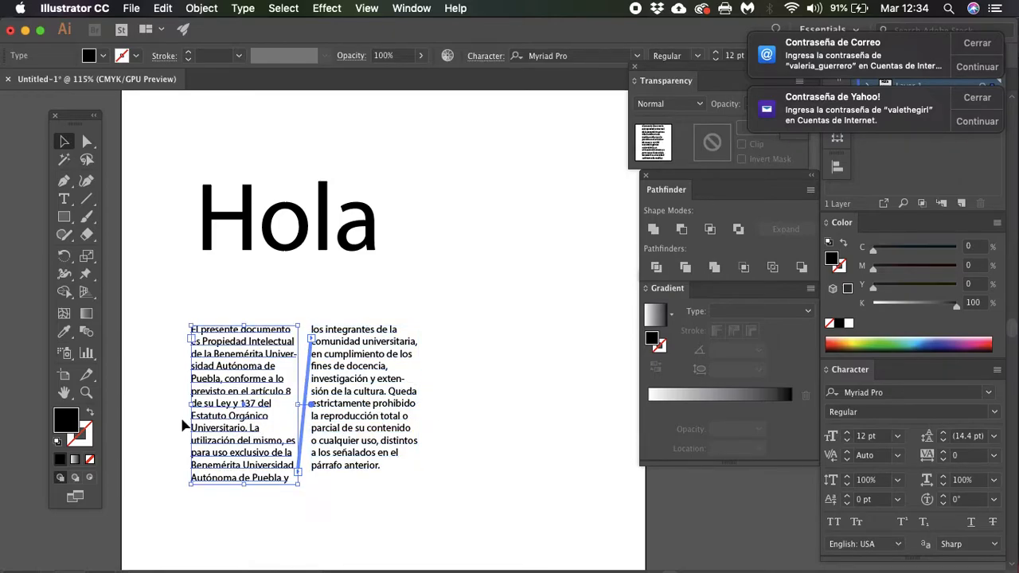
# Widen the first linked text frame leftward as far as the artboard's left edge
pyautogui.moveTo(192, 404); pyautogui.dragTo(121, 388)
pyautogui.click(356, 341)
pyautogui.press('t')
pyautogui.click(267, 404)
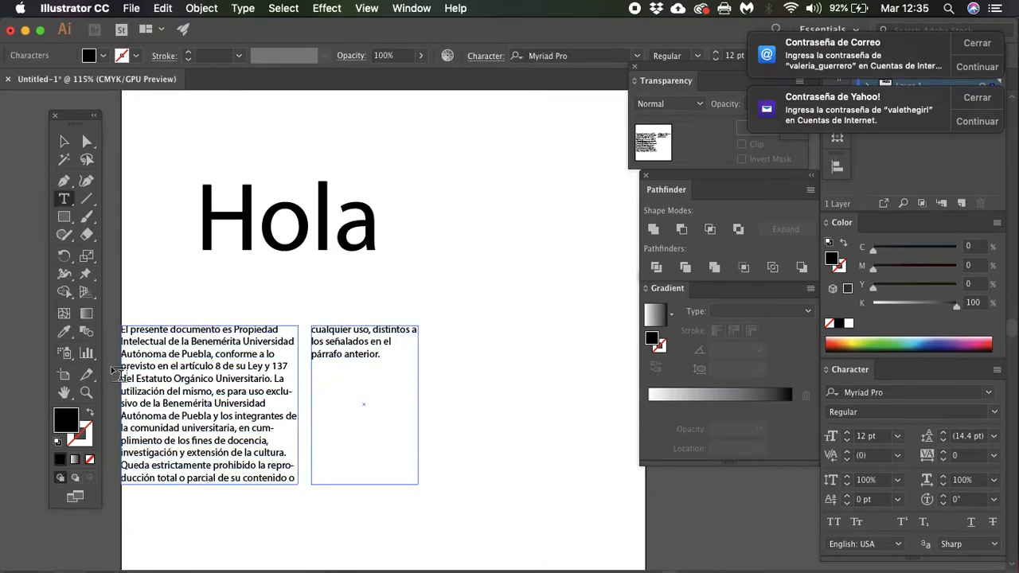
pyautogui.click(65, 142)
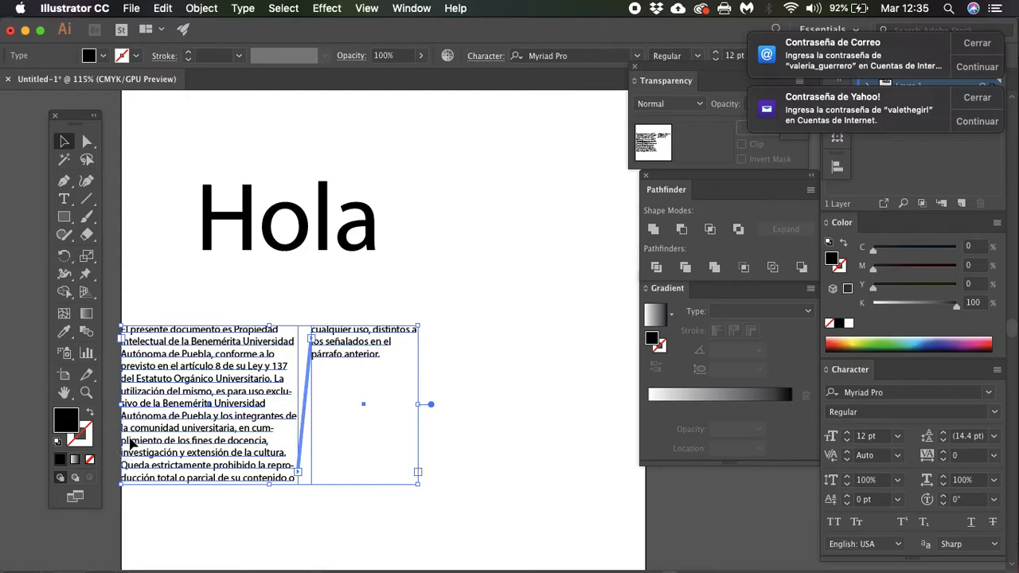
# Move both linked text frames right so they start under "Hola", and shift "Hola" down closer to them
pyautogui.moveTo(121, 406); pyautogui.dragTo(194, 403)
pyautogui.click(404, 407)
pyautogui.moveTo(415, 404); pyautogui.dragTo(490, 403)
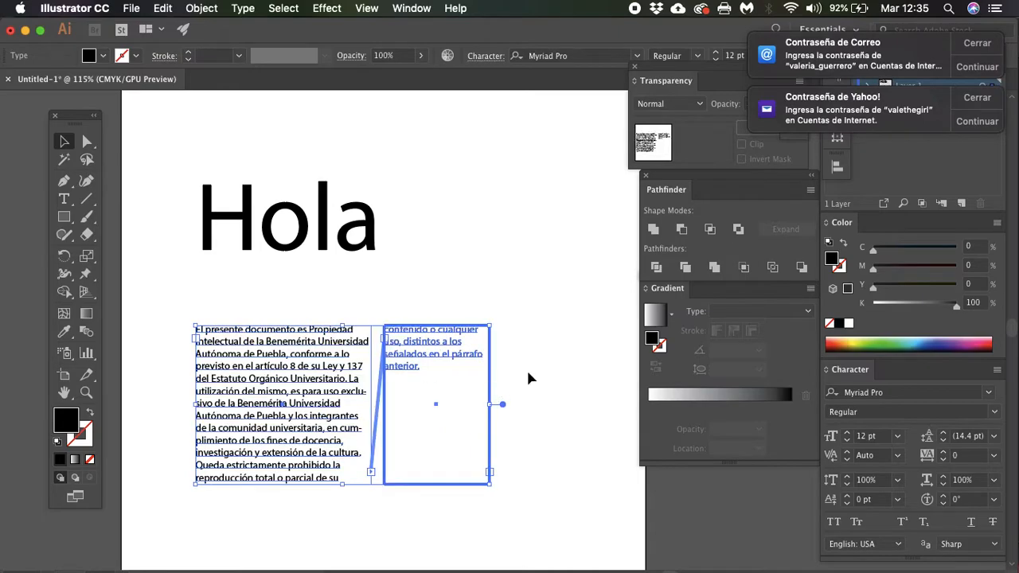
pyautogui.click(527, 368)
pyautogui.click(267, 267)
pyautogui.moveTo(244, 238); pyautogui.dragTo(241, 260)
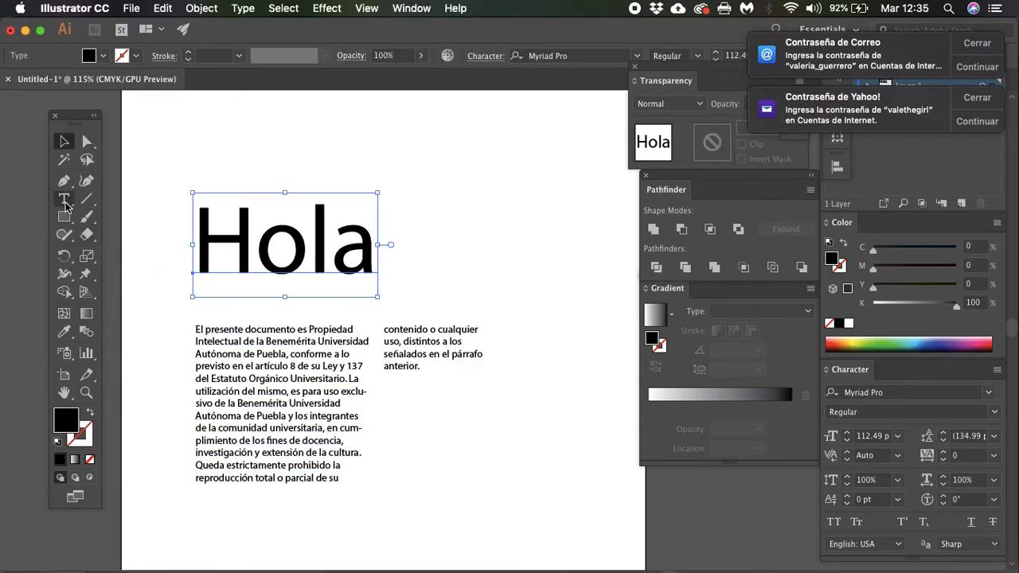
# Draw a black-filled circle on the artboard to the right of "Hola"
pyautogui.moveTo(70, 209); pyautogui.dragTo(104, 208)
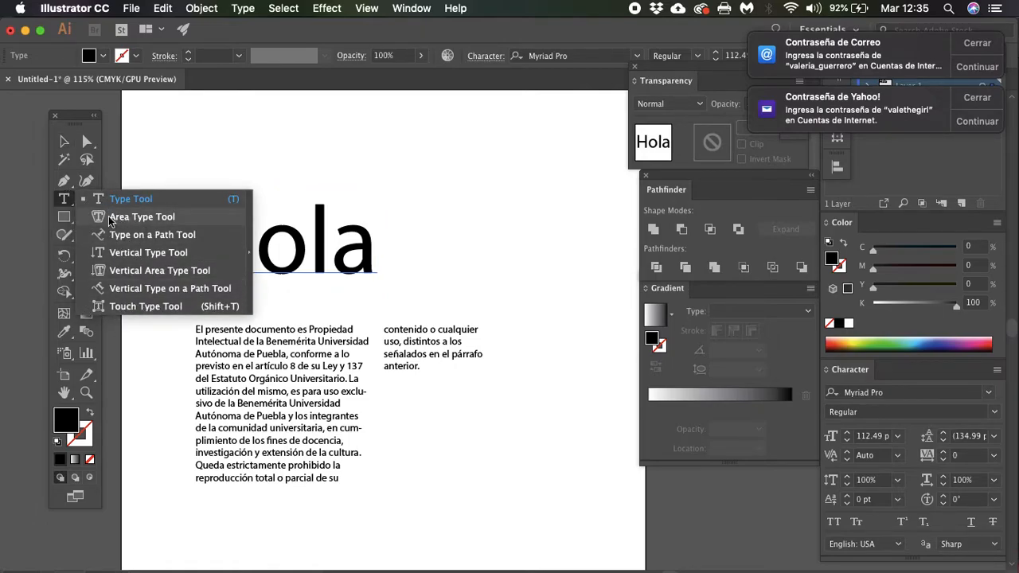
pyautogui.click(47, 193)
pyautogui.moveTo(67, 226); pyautogui.dragTo(108, 251)
pyautogui.moveTo(451, 150); pyautogui.dragTo(571, 258)
pyautogui.moveTo(598, 276); pyautogui.dragTo(598, 276)
# Turn the circle into an area type frame and fill it with the copied paragraph
pyautogui.moveTo(69, 219); pyautogui.dragTo(73, 211)
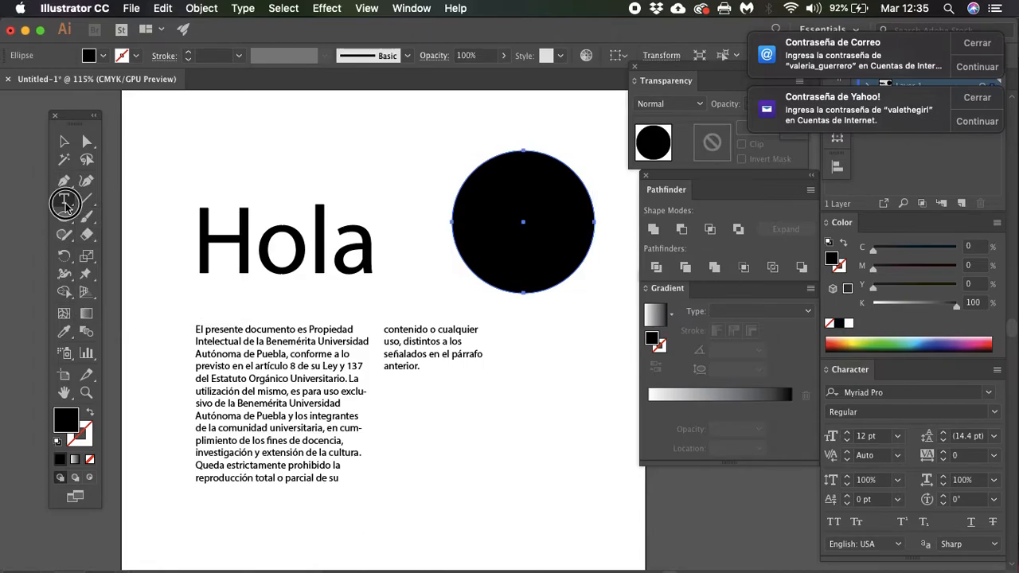
pyautogui.moveTo(72, 206); pyautogui.dragTo(108, 219)
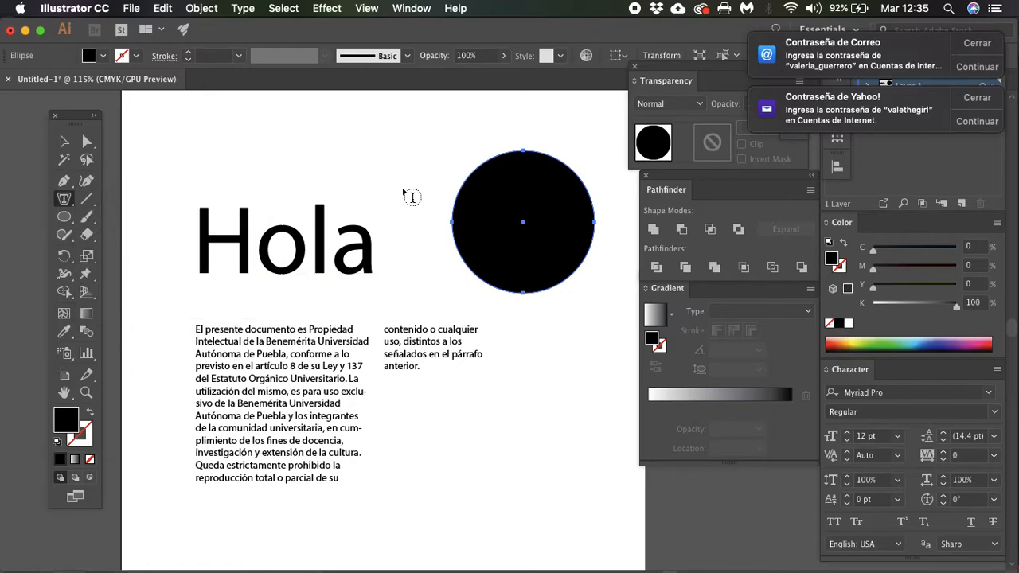
pyautogui.click(512, 209)
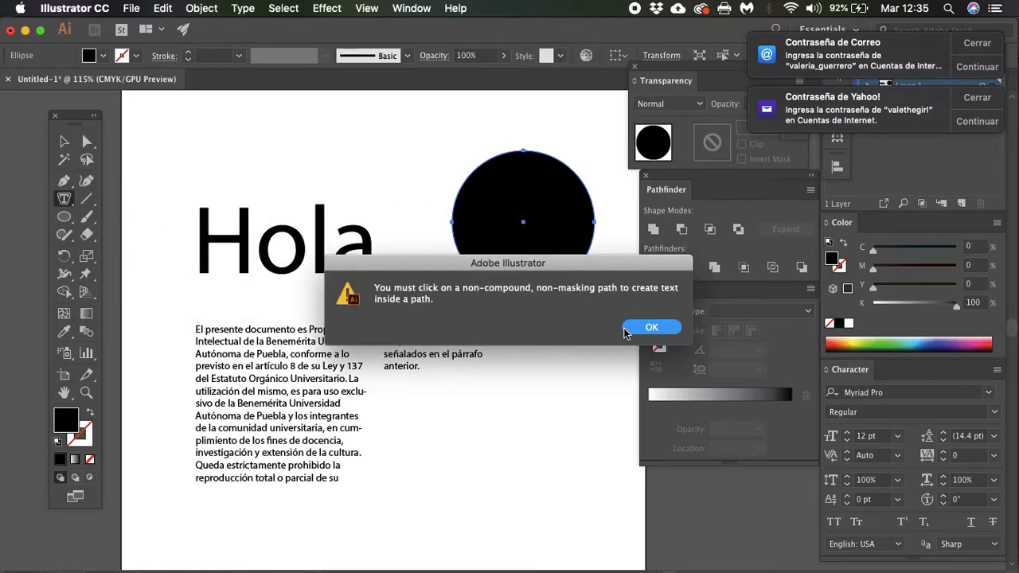
pyautogui.click(626, 330)
pyautogui.click(517, 158)
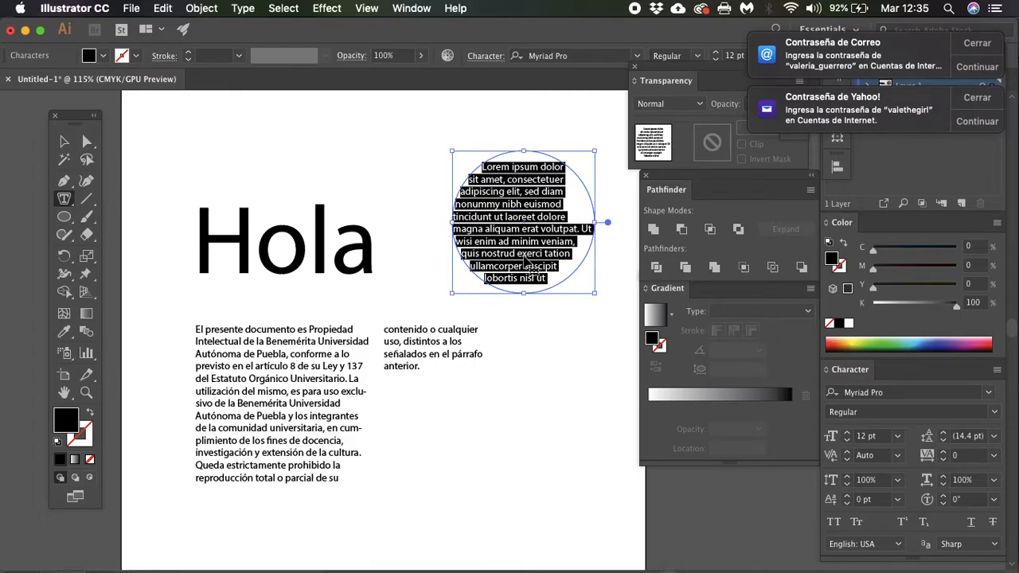
pyautogui.press('super+v')
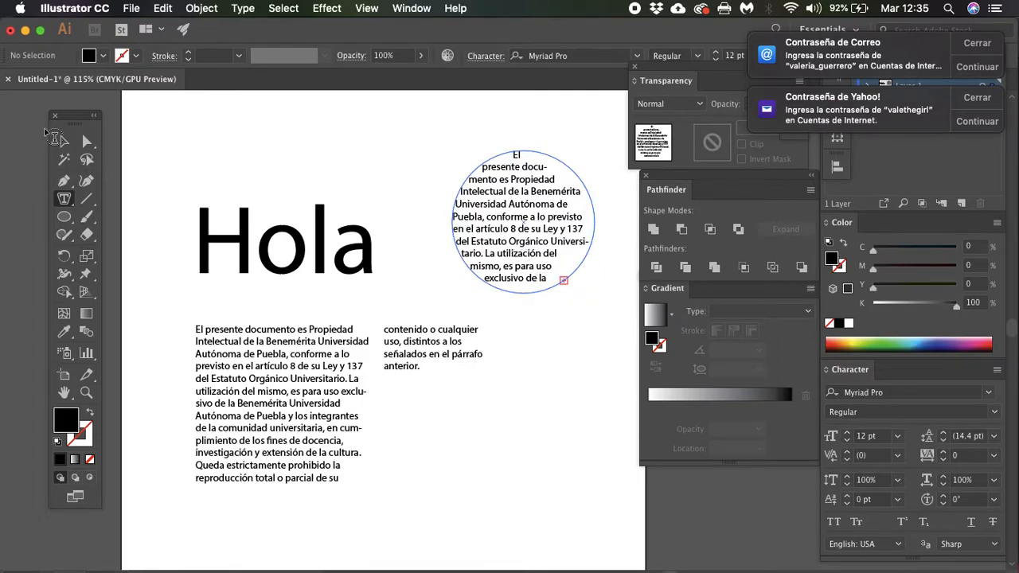
# Stretch the circular text frame horizontally toward both sides into a wide ellipse
pyautogui.click(61, 142)
pyautogui.moveTo(450, 223); pyautogui.dragTo(390, 223)
pyautogui.click(355, 213)
pyautogui.click(461, 235)
pyautogui.scroll(3, 492, 201)
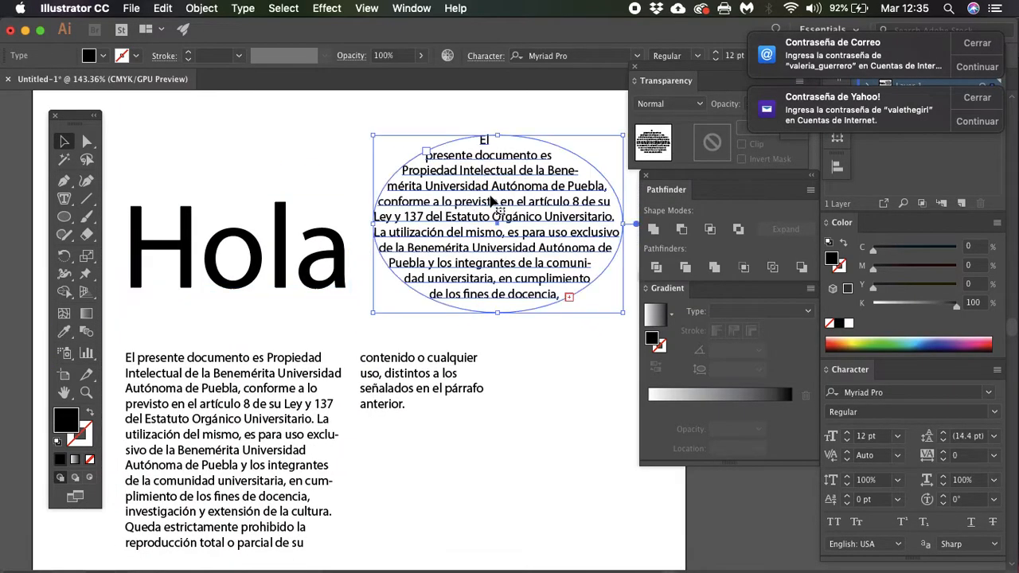
pyautogui.moveTo(627, 225); pyautogui.dragTo(675, 224)
pyautogui.moveTo(414, 237); pyautogui.dragTo(439, 229)
pyautogui.moveTo(521, 310); pyautogui.dragTo(522, 362)
pyautogui.press('super+z')
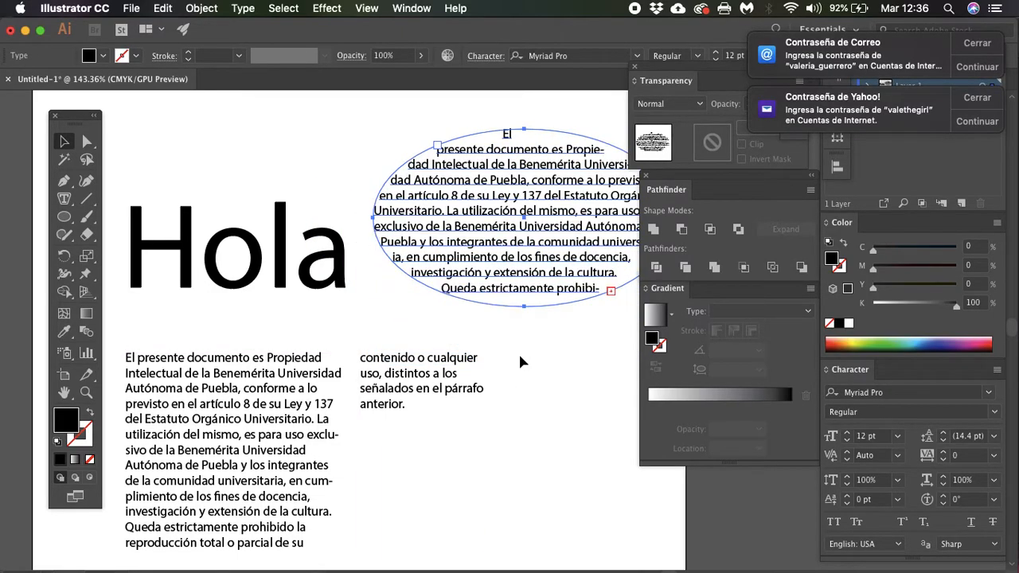
# Reshape the text ellipse by repositioning its upper anchor point, and move the resulting shape up on the artboard
pyautogui.click(88, 143)
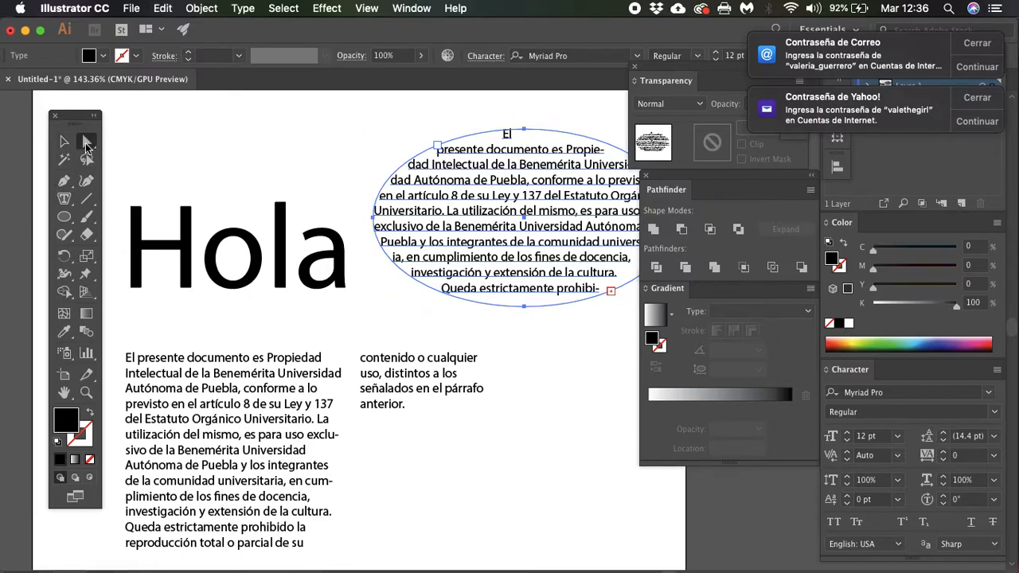
pyautogui.moveTo(524, 128)
pyautogui.mouseDown()
pyautogui.moveTo(538, 164)
pyautogui.moveTo(522, 192)
pyautogui.moveTo(420, 241)
pyautogui.moveTo(466, 183)
pyautogui.moveTo(464, 164)
pyautogui.moveTo(427, 159)
pyautogui.moveTo(433, 190)
pyautogui.moveTo(423, 96)
pyautogui.moveTo(423, 154)
pyautogui.mouseUp()
pyautogui.scroll(-3, 415, 344)
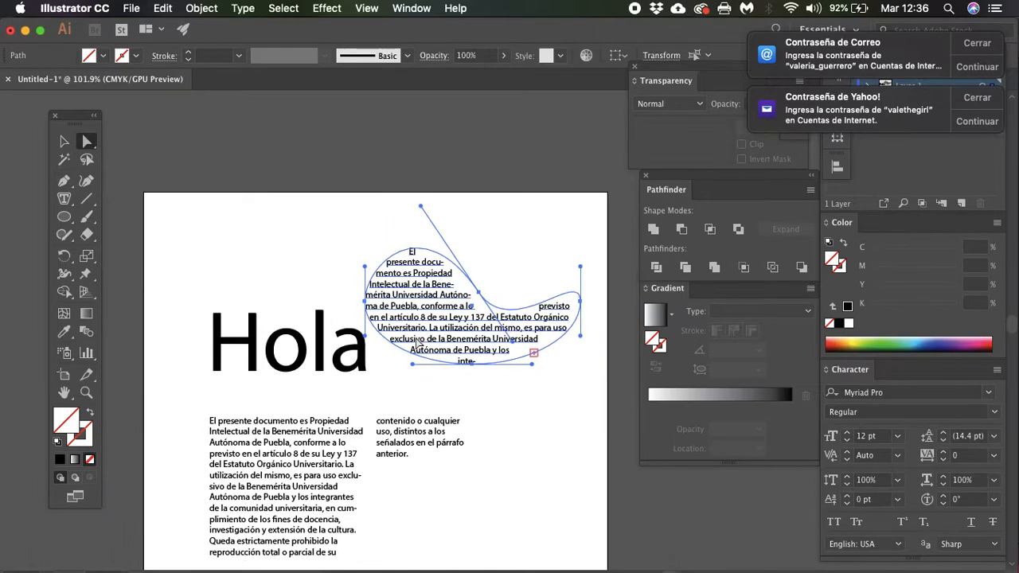
pyautogui.click(495, 377)
pyautogui.moveTo(472, 372); pyautogui.dragTo(468, 331)
pyautogui.click(552, 505)
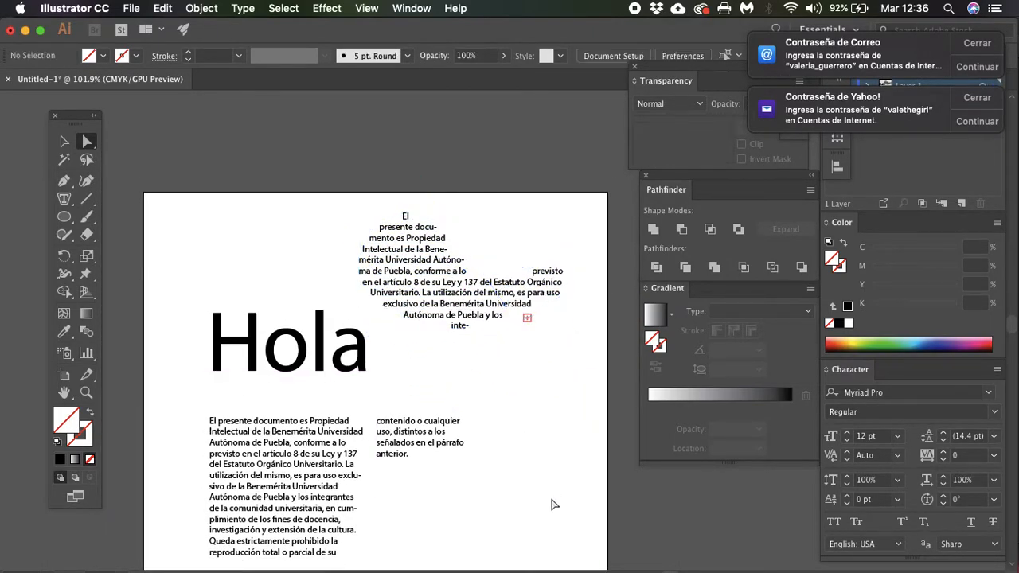
# Draw an open, S-like wavy path with the Pen tool across the artboard below the text columns
pyautogui.scroll(-3, 552, 505)
pyautogui.moveTo(70, 202); pyautogui.dragTo(124, 237)
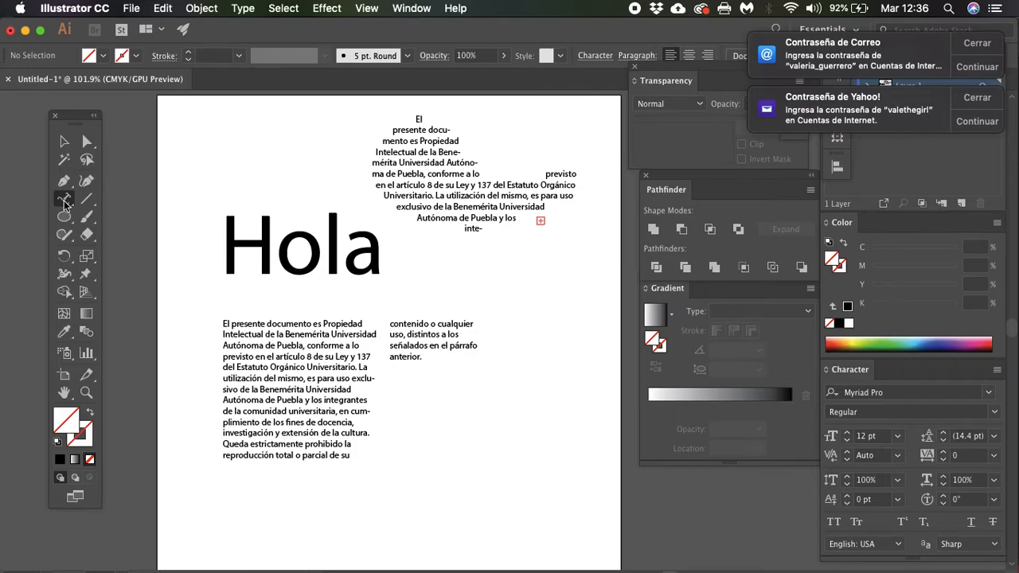
pyautogui.moveTo(66, 221); pyautogui.dragTo(61, 216)
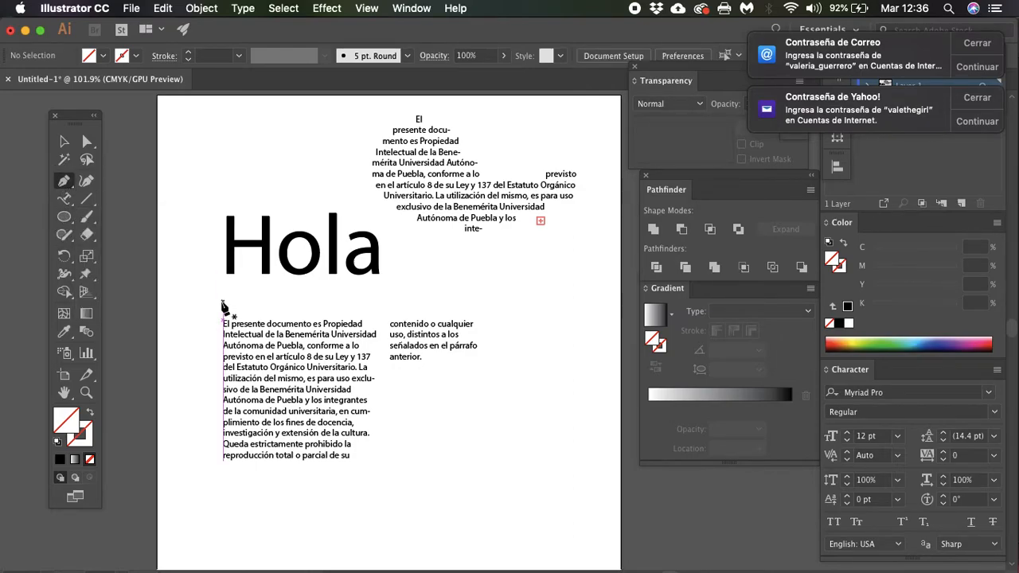
pyautogui.scroll(-5, 222, 366)
pyautogui.click(228, 371)
pyautogui.moveTo(343, 487); pyautogui.dragTo(492, 485)
pyautogui.moveTo(474, 424); pyautogui.dragTo(610, 355)
pyautogui.moveTo(594, 267); pyautogui.dragTo(537, 260)
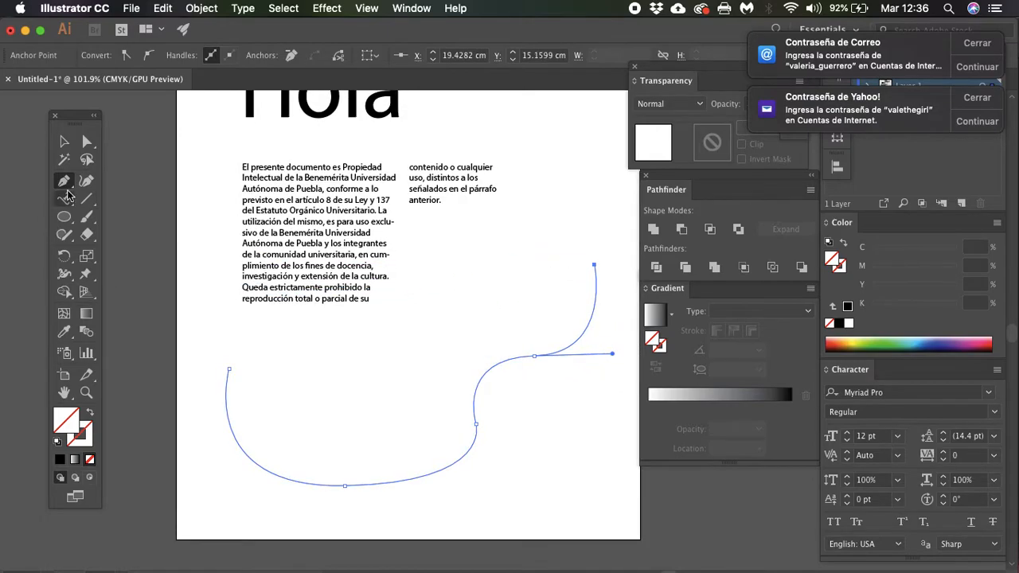
# Run the copied paragraph along the wavy path with Type on a Path
pyautogui.click(228, 374)
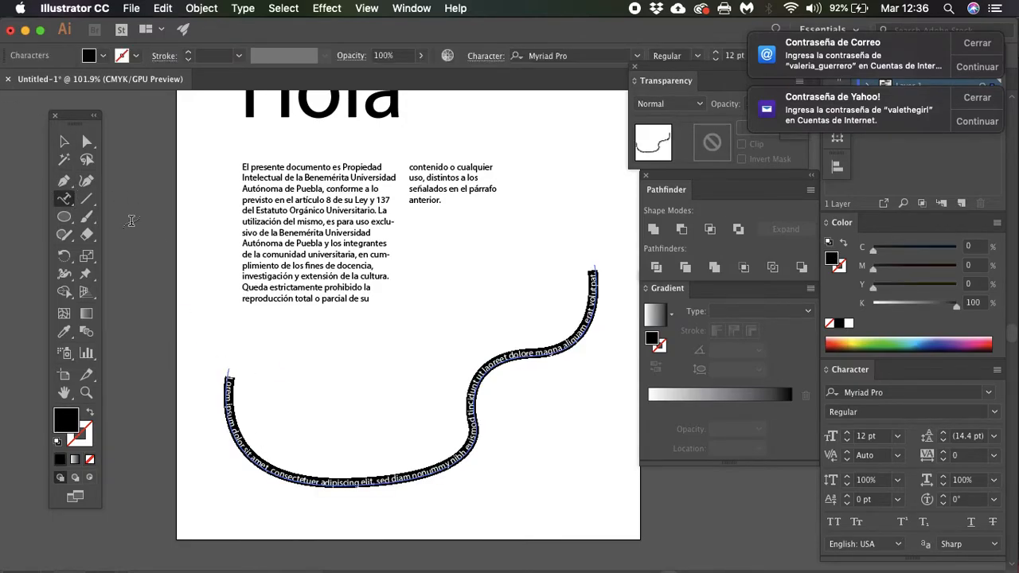
pyautogui.press('cmd+v')
pyautogui.click(63, 141)
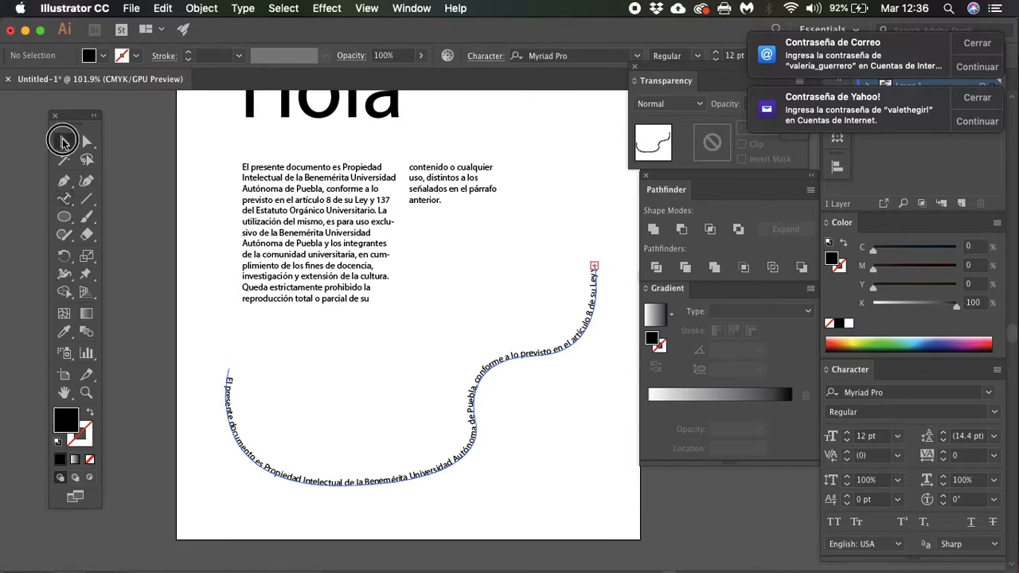
pyautogui.click(334, 416)
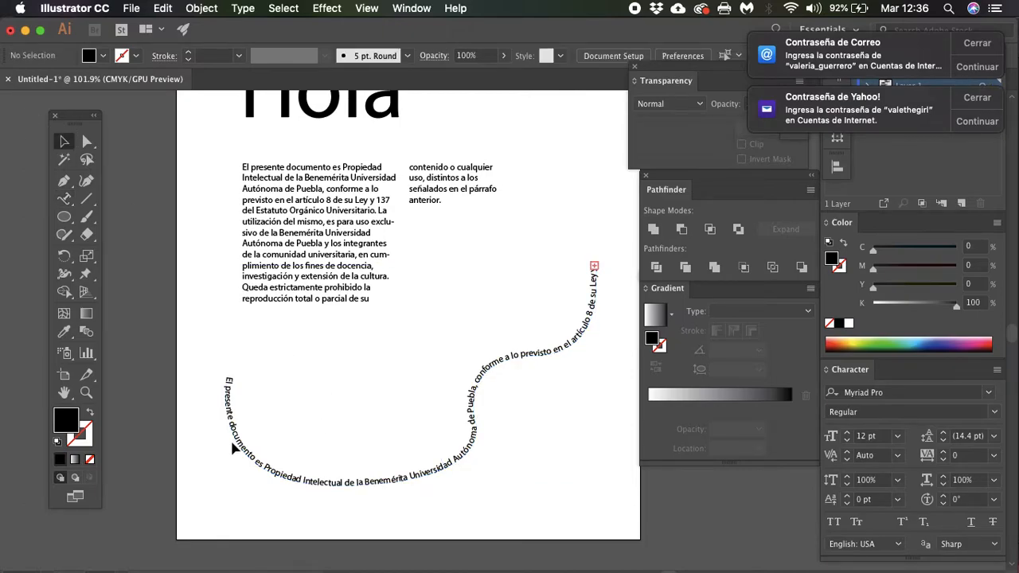
# Move the curved path text slightly down and to the right, away from the columns
pyautogui.click(227, 377)
pyautogui.moveTo(227, 377); pyautogui.dragTo(246, 403)
pyautogui.scroll(-3, 186, 311)
pyautogui.click(184, 301)
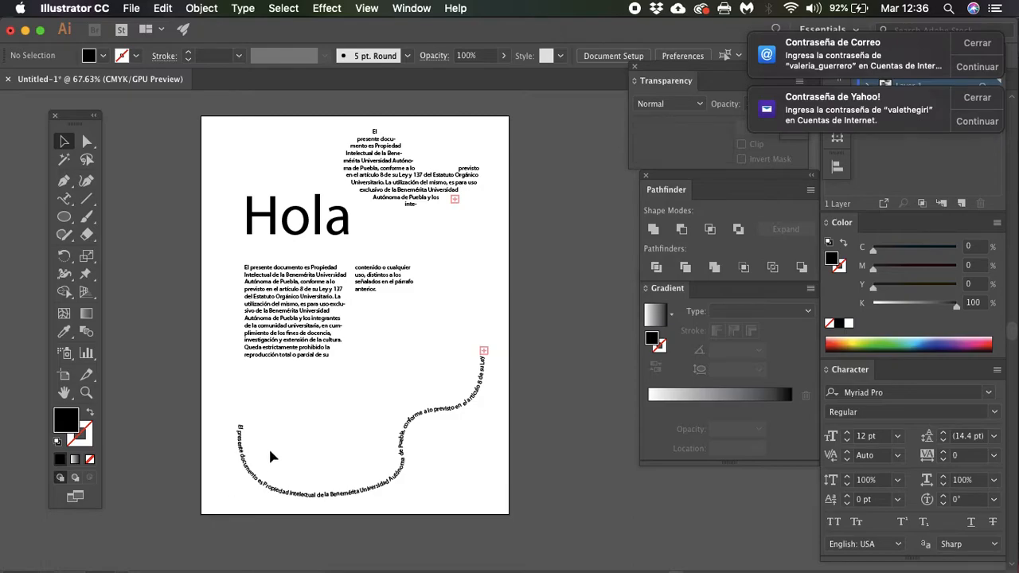
pyautogui.click(253, 478)
pyautogui.scroll(-5, 341, 359)
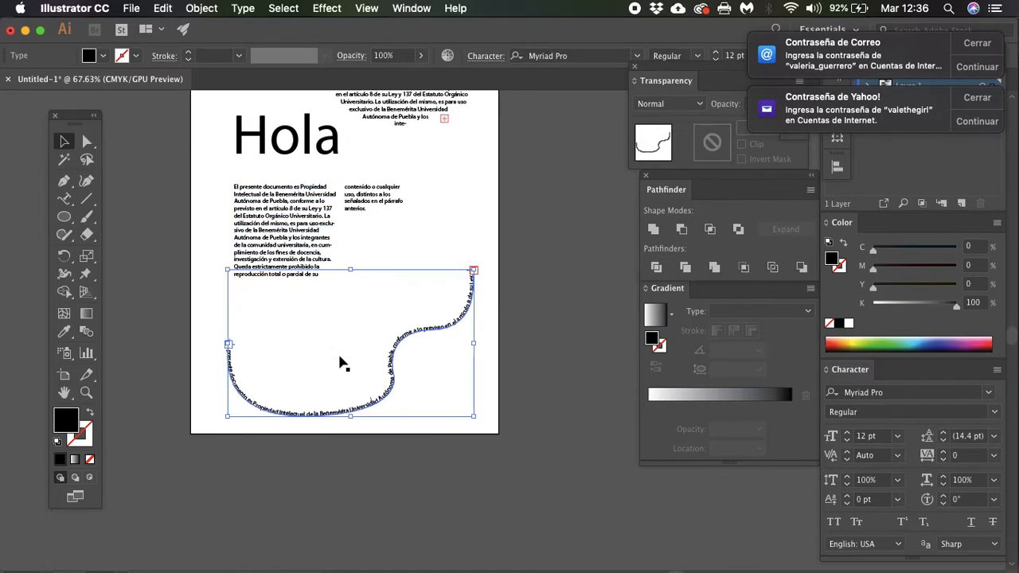
# Create vertical point text reading "hola" in the empty area below the second column
pyautogui.scroll(3, 367, 330)
pyautogui.click(63, 199)
pyautogui.moveTo(64, 199); pyautogui.dragTo(99, 252)
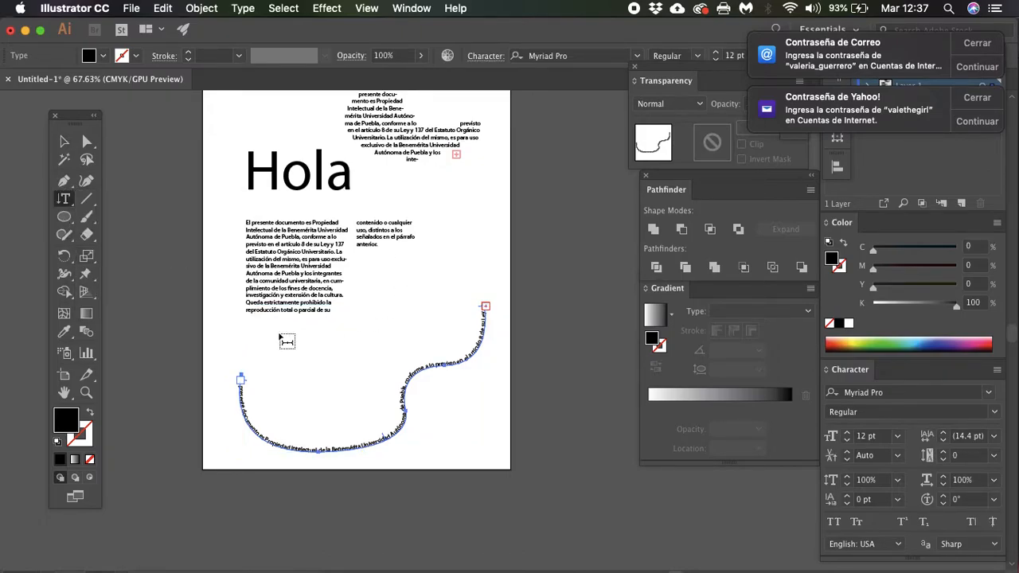
pyautogui.click(396, 307)
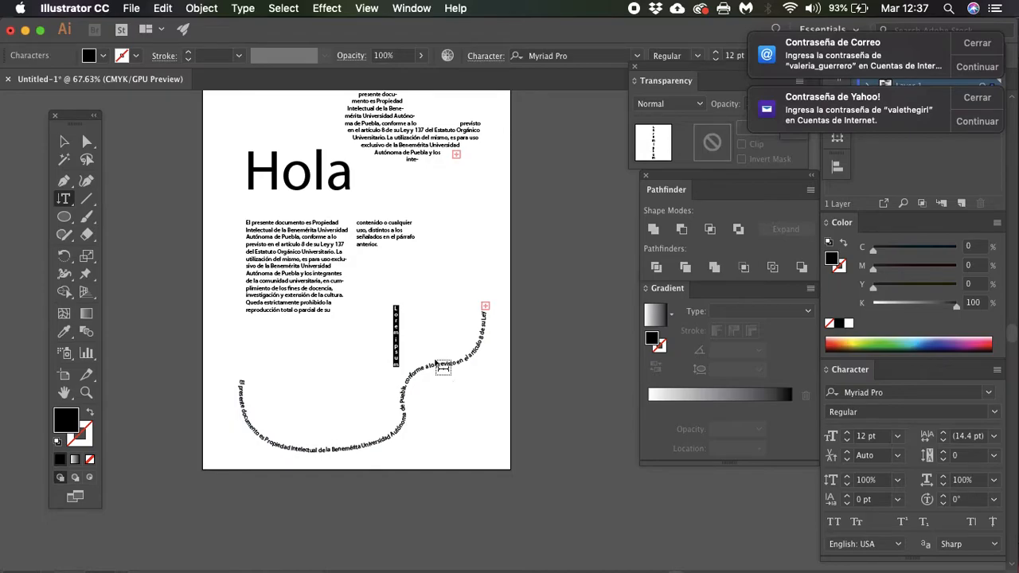
pyautogui.write('h')
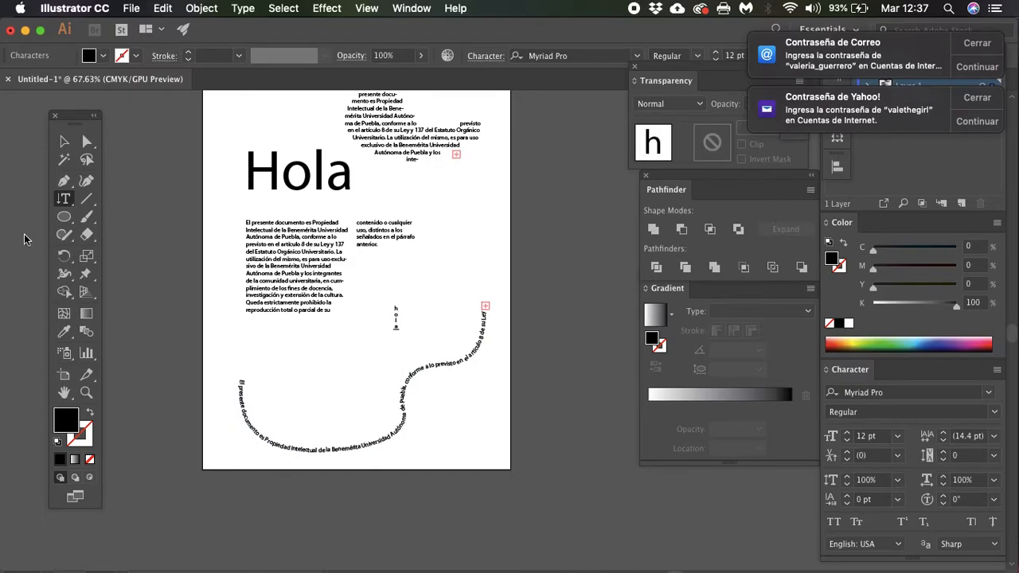
pyautogui.write('ola')
# Enlarge the vertical "hola" text and place it to the right of the second column
pyautogui.click(64, 142)
pyautogui.moveTo(405, 333); pyautogui.dragTo(443, 442)
pyautogui.moveTo(420, 380); pyautogui.dragTo(450, 264)
pyautogui.click(308, 348)
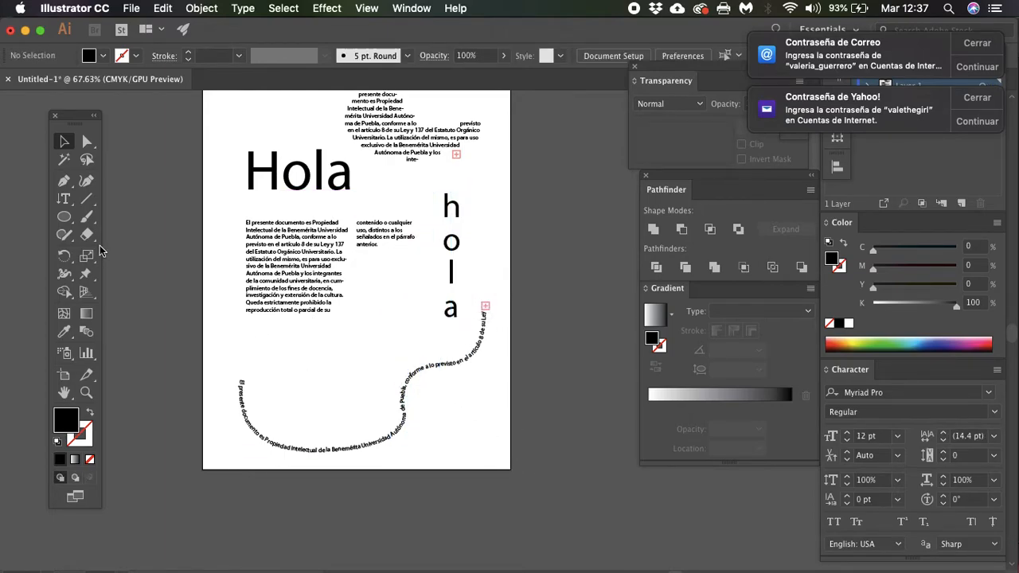
# Draw a wide black ellipse in the empty space inside the curve of the path text
pyautogui.click(64, 206)
pyautogui.moveTo(64, 211)
pyautogui.mouseDown()
pyautogui.moveTo(102, 268)
pyautogui.moveTo(117, 259)
pyautogui.moveTo(50, 222)
pyautogui.moveTo(50, 169)
pyautogui.moveTo(59, 199)
pyautogui.mouseUp()
pyautogui.click(64, 216)
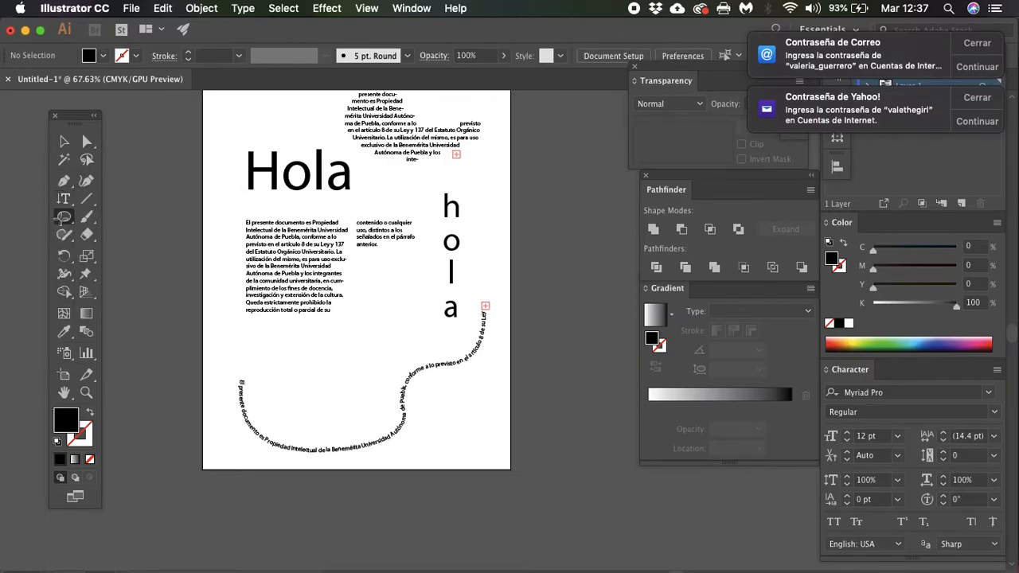
pyautogui.moveTo(288, 349); pyautogui.dragTo(387, 412)
pyautogui.scroll(4, 387, 413)
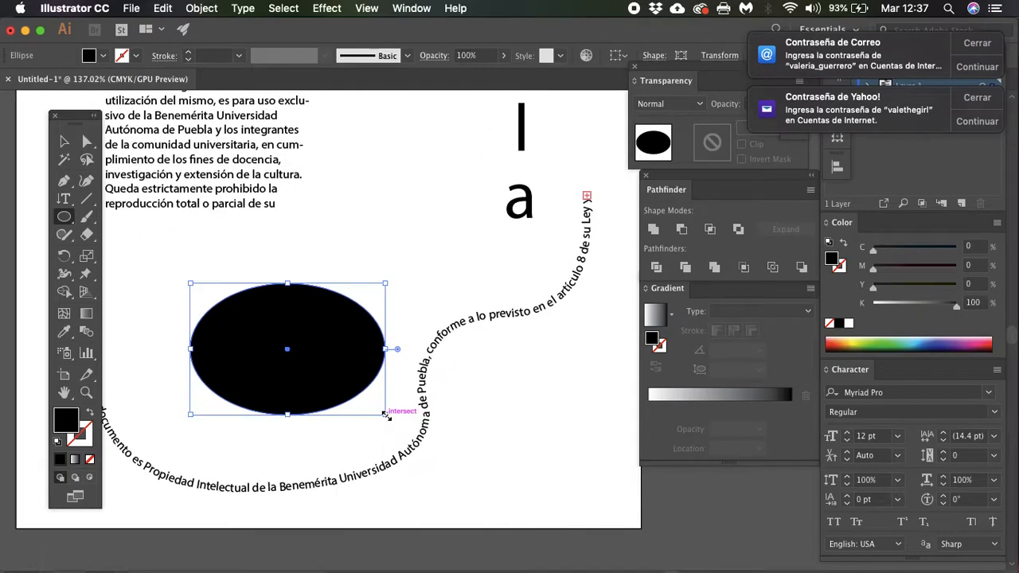
# Turn the black ellipse into a vertical area type frame filled with the copied paragraph
pyautogui.moveTo(64, 199); pyautogui.dragTo(108, 269)
pyautogui.click(306, 346)
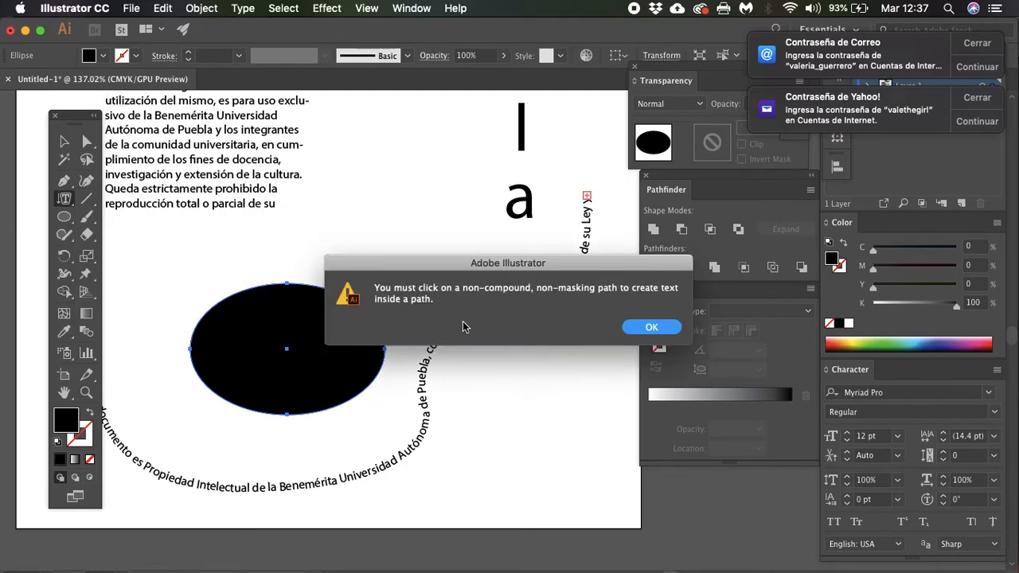
pyautogui.click(651, 327)
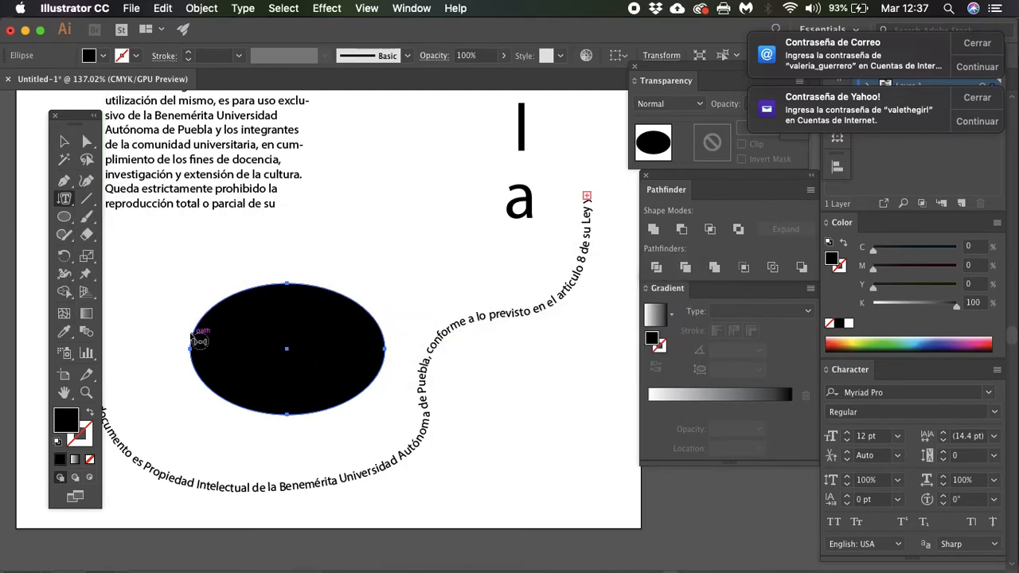
pyautogui.click(199, 341)
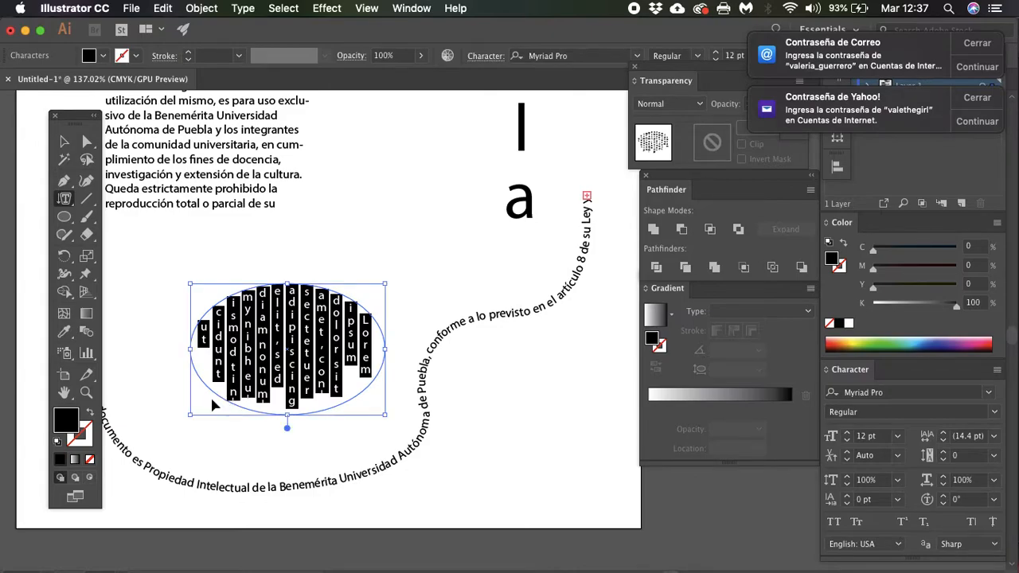
pyautogui.press('super+v')
pyautogui.click(59, 142)
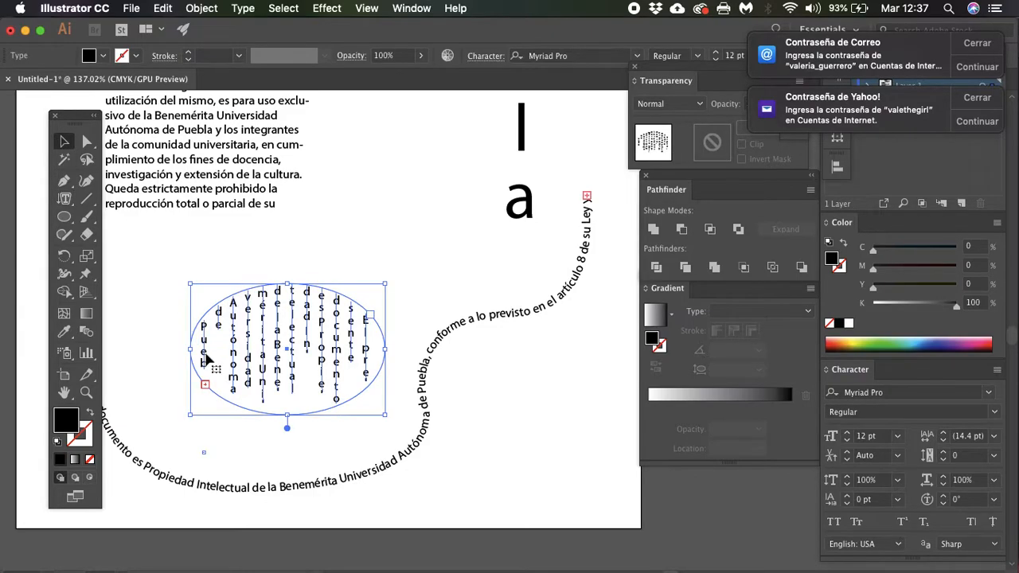
pyautogui.click(166, 373)
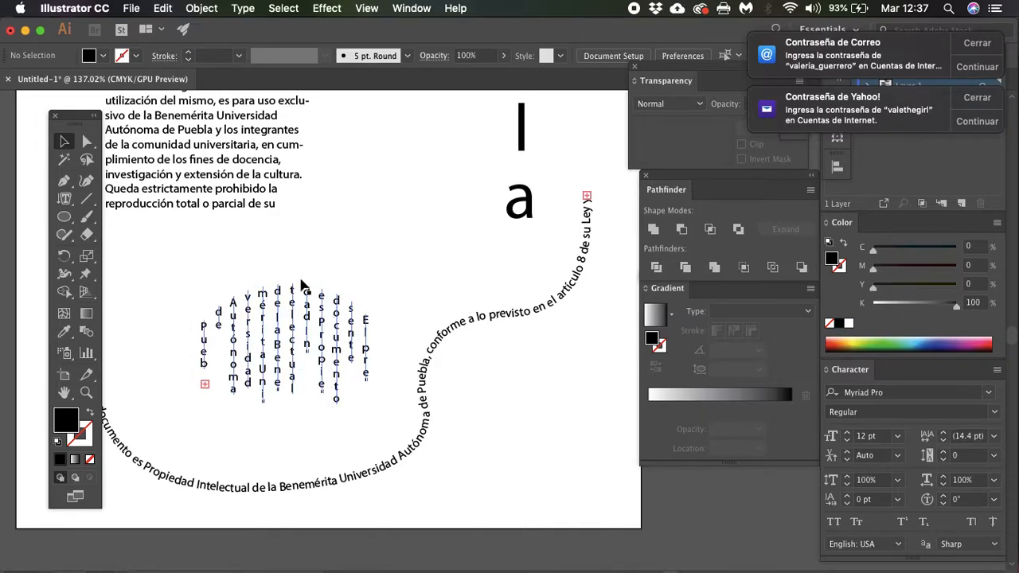
pyautogui.click(155, 288)
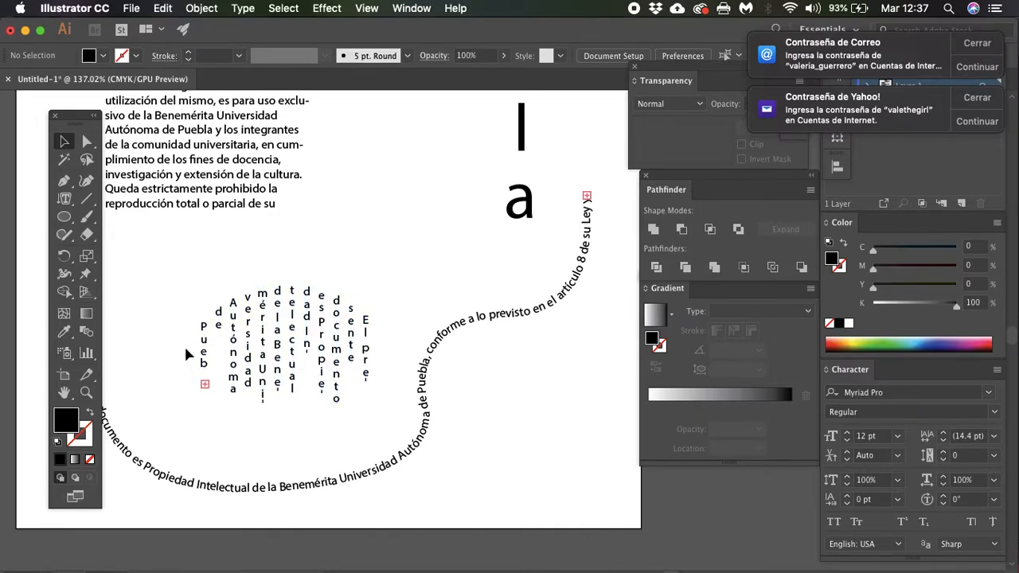
# Enlarge the oval vertical area type frame and move it off the artboard to the empty canvas beside it
pyautogui.scroll(-3, 183, 354)
pyautogui.click(256, 341)
pyautogui.moveTo(185, 313); pyautogui.dragTo(121, 257)
pyautogui.moveTo(184, 295); pyautogui.dragTo(523, 229)
pyautogui.click(391, 430)
pyautogui.moveTo(496, 190); pyautogui.dragTo(523, 232)
pyautogui.click(518, 379)
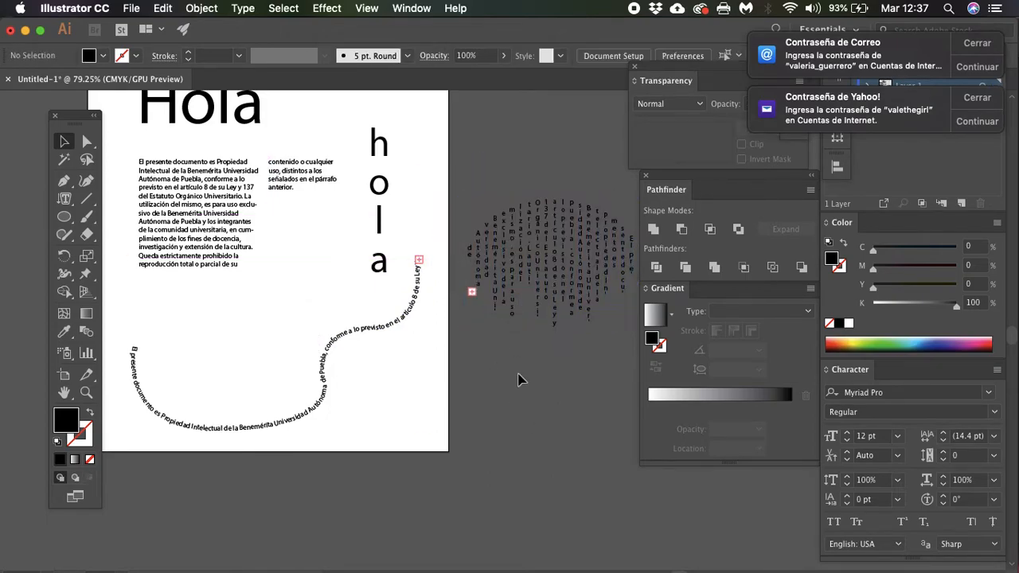
# Place the vertical area type frame back on the artboard as a circle inside the curve of the path text
pyautogui.scroll(5, 459, 319)
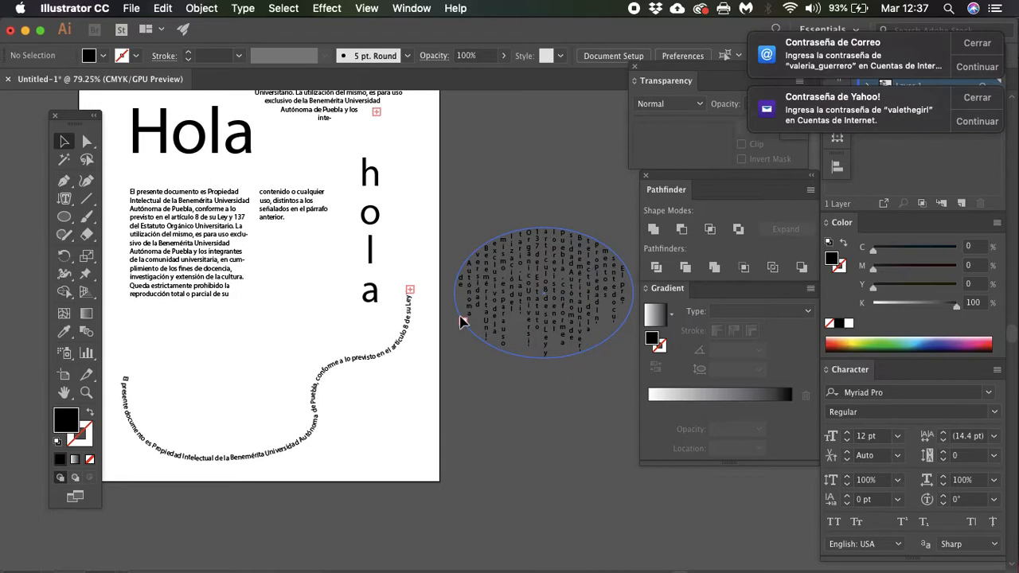
pyautogui.moveTo(589, 347); pyautogui.dragTo(266, 391)
pyautogui.moveTo(215, 426)
pyautogui.mouseDown()
pyautogui.moveTo(187, 393)
pyautogui.moveTo(217, 421)
pyautogui.mouseUp()
# Draw a short black-filled curve with the Pen tool between the circular text and the vertical "hola"
pyautogui.click(64, 180)
pyautogui.click(284, 383)
pyautogui.moveTo(350, 391); pyautogui.dragTo(277, 311)
# Turn the new curve into vertical type on a path filled with the copied paragraph
pyautogui.click(64, 198)
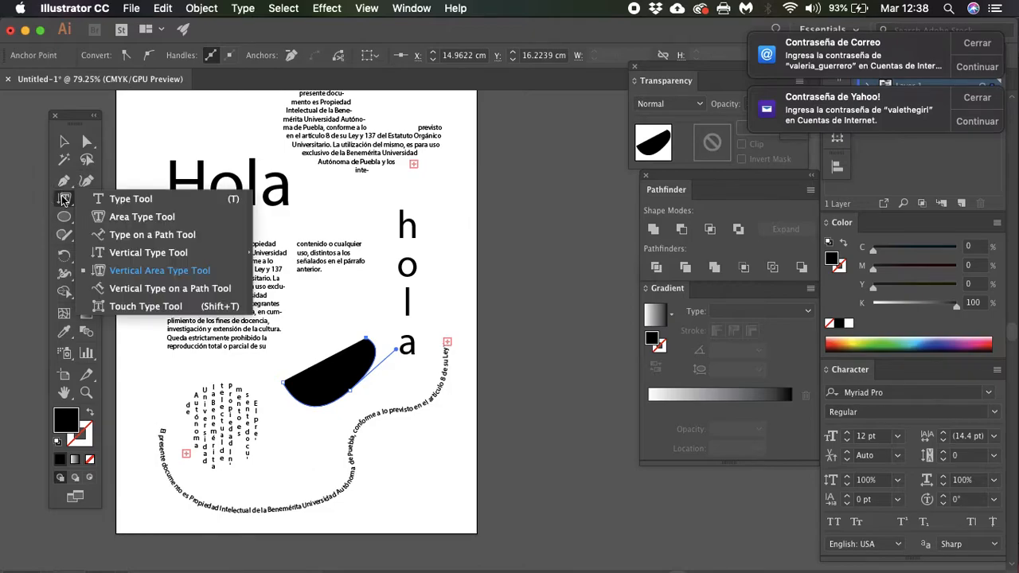
pyautogui.click(125, 290)
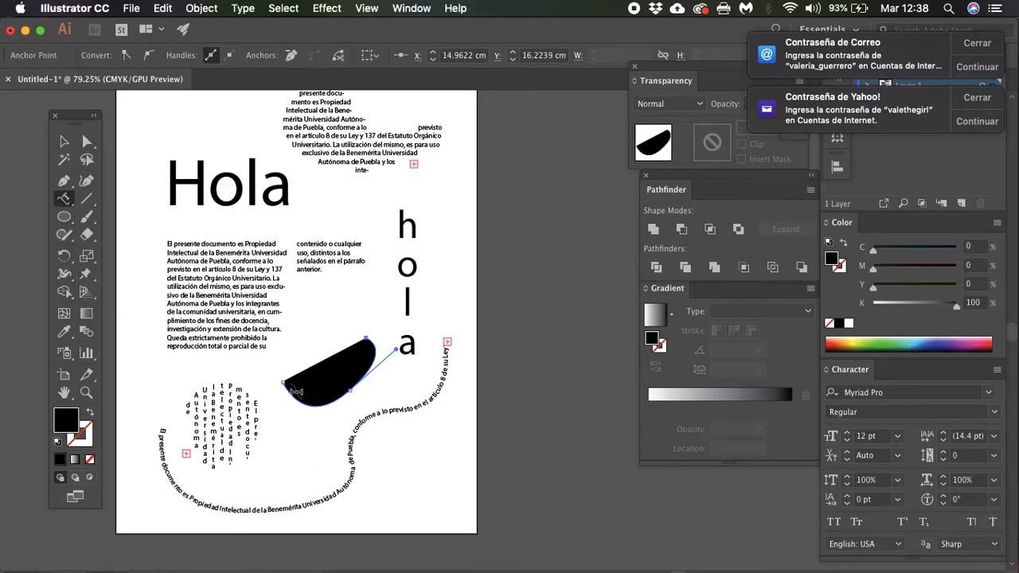
pyautogui.click(290, 393)
pyautogui.scroll(3, 303, 383)
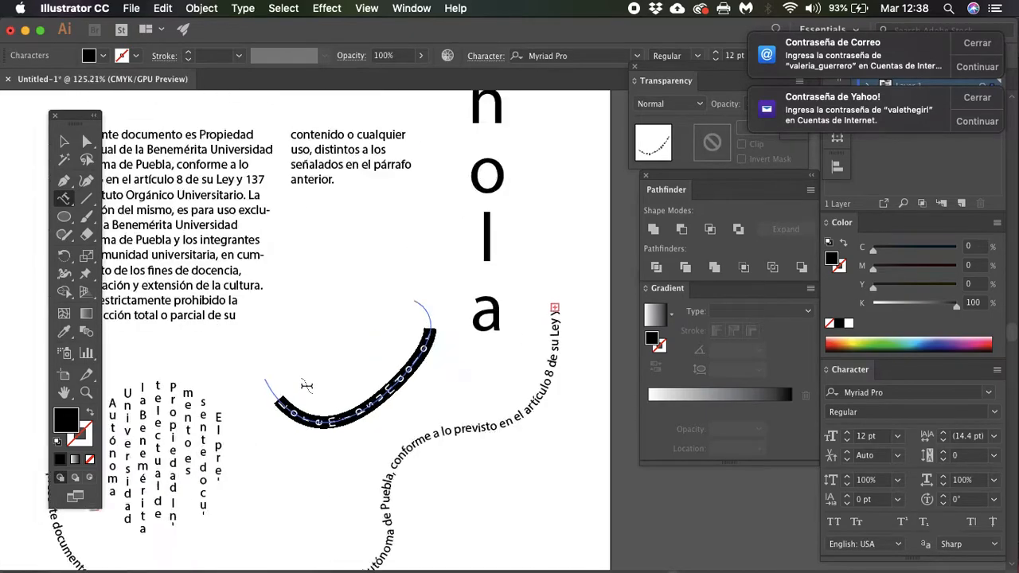
pyautogui.press('Escape')
pyautogui.click(307, 387)
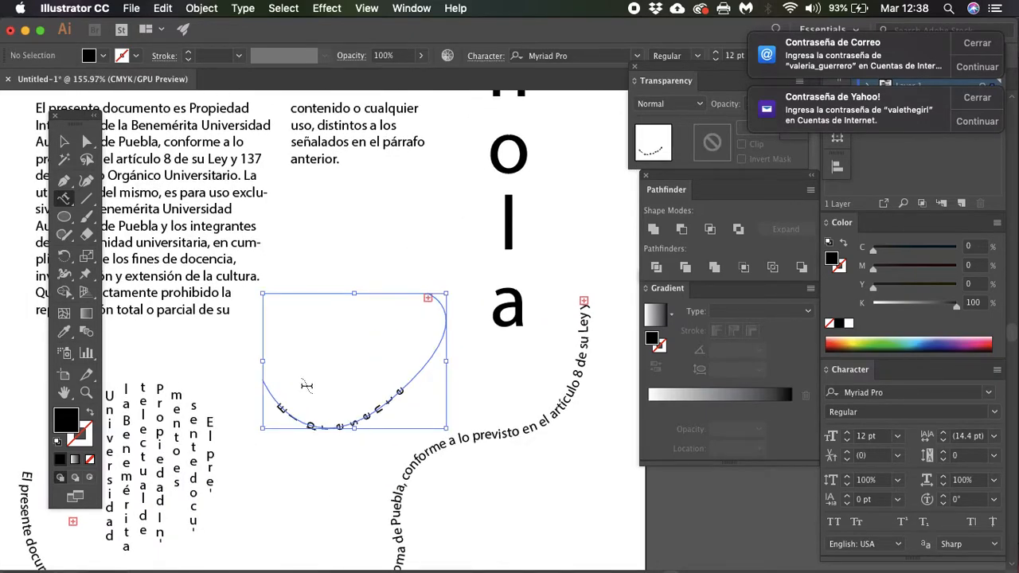
# Reshape the vertical path text by raising its starting anchor and lengthening the handle on the starting side of its middle anchor
pyautogui.click(66, 143)
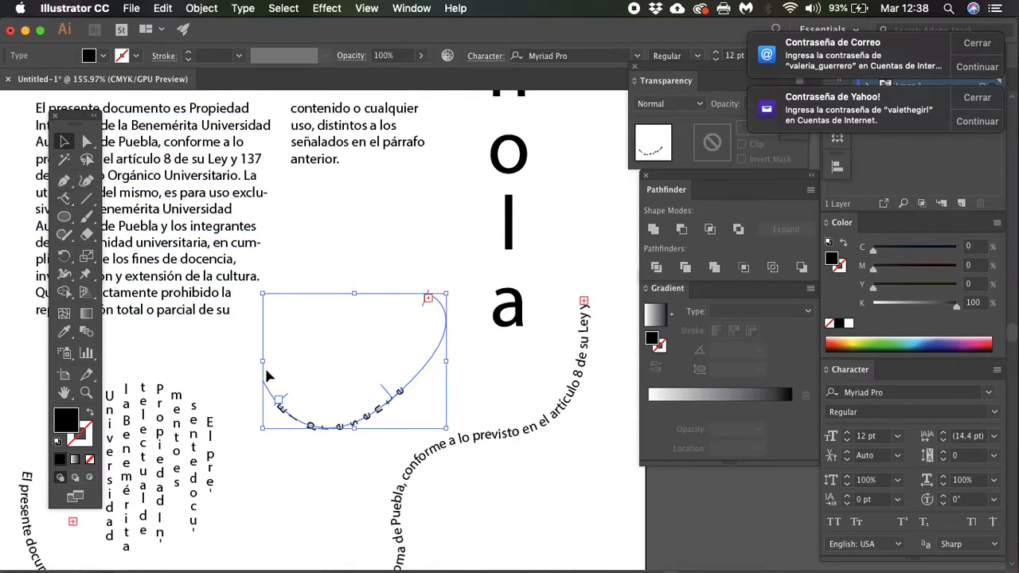
pyautogui.click(87, 141)
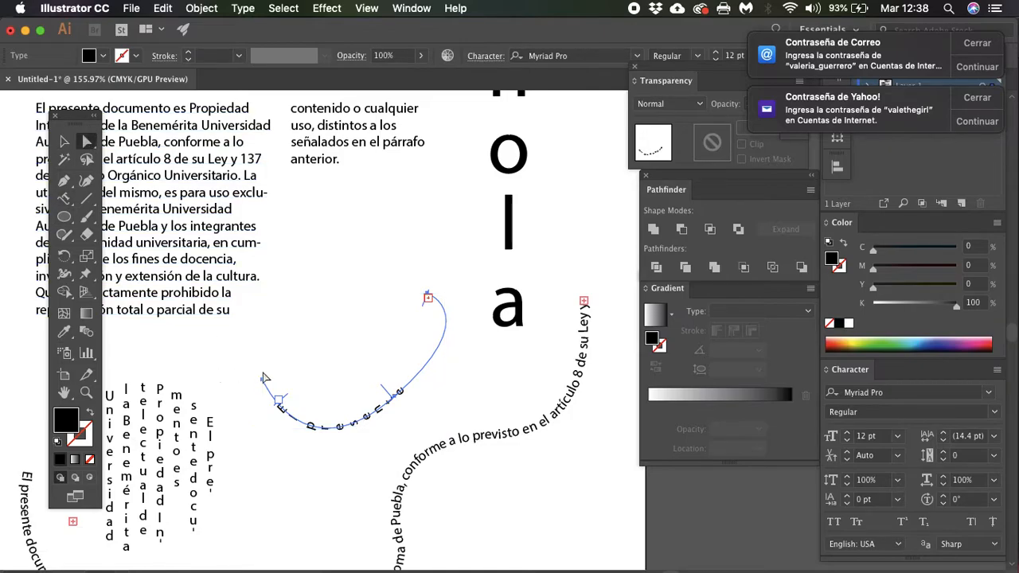
pyautogui.moveTo(265, 385); pyautogui.dragTo(295, 235)
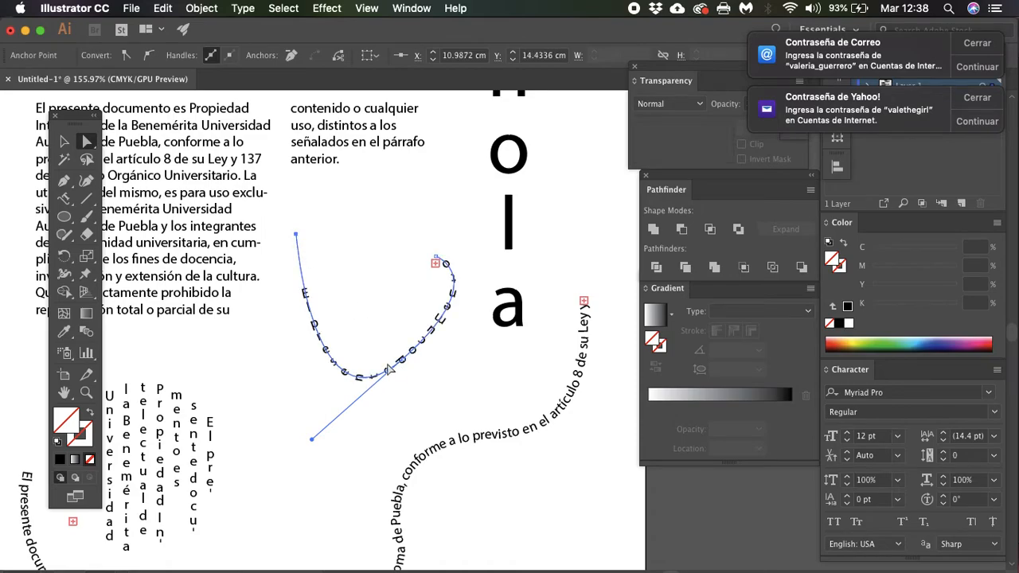
pyautogui.moveTo(307, 440); pyautogui.dragTo(287, 454)
pyautogui.hscroll(-3, 287, 454)
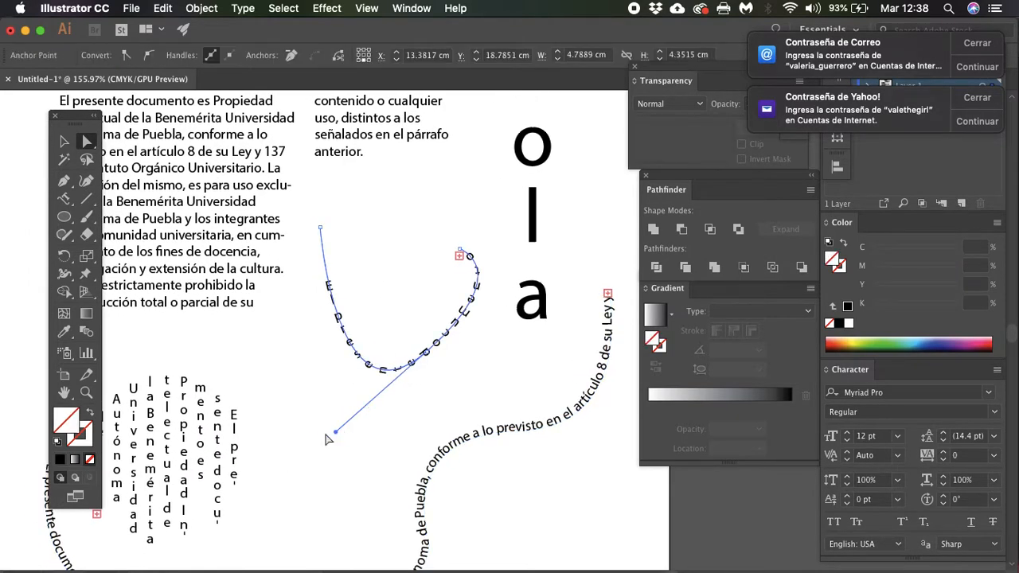
pyautogui.moveTo(336, 435); pyautogui.dragTo(253, 478)
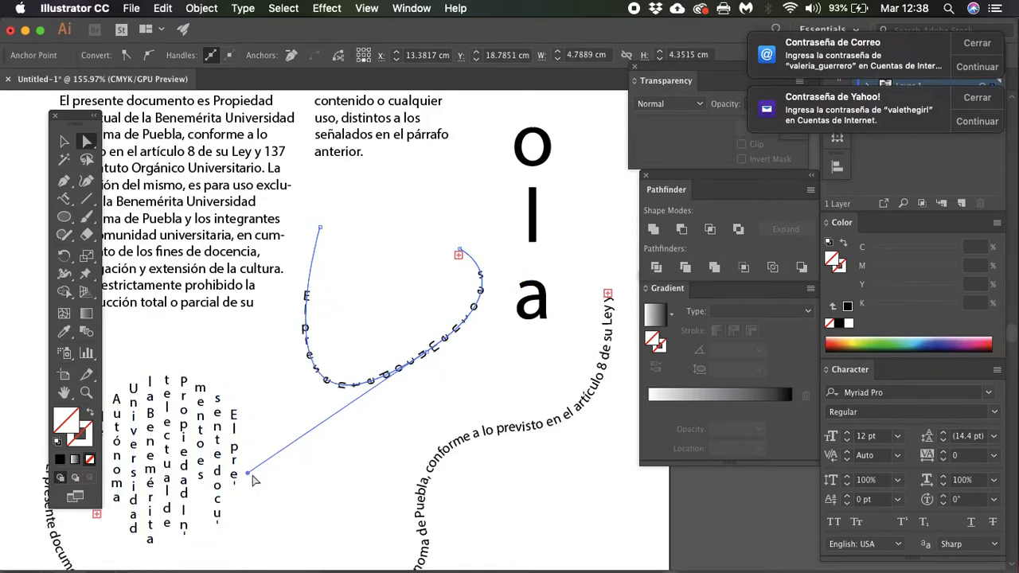
# Pull the vertical path text's end anchor down across the long curved text, and shift the vertical "hola" up toward the page edge
pyautogui.moveTo(313, 96); pyautogui.dragTo(470, 310)
pyautogui.moveTo(459, 250); pyautogui.dragTo(591, 484)
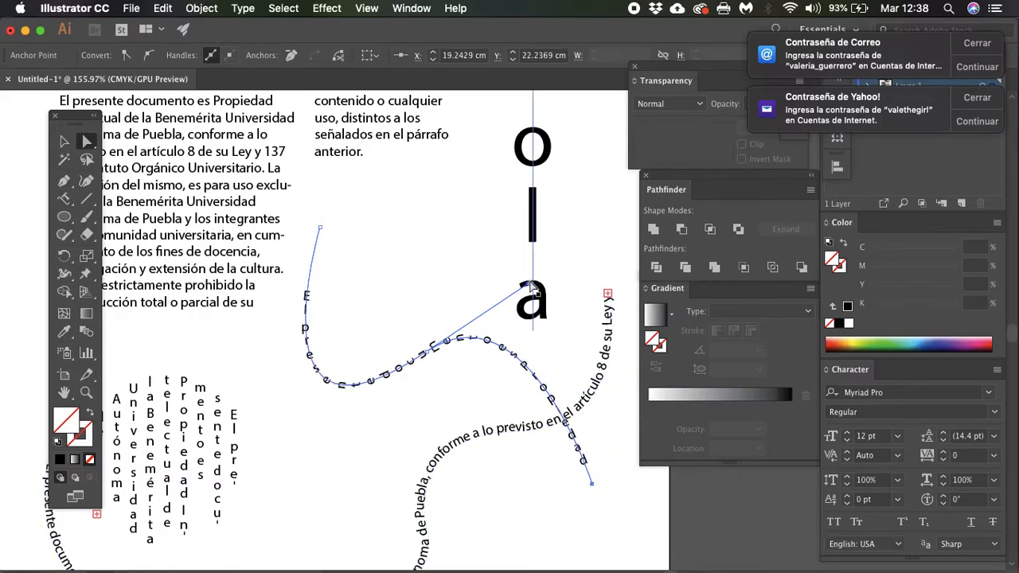
pyautogui.moveTo(532, 286); pyautogui.dragTo(605, 205)
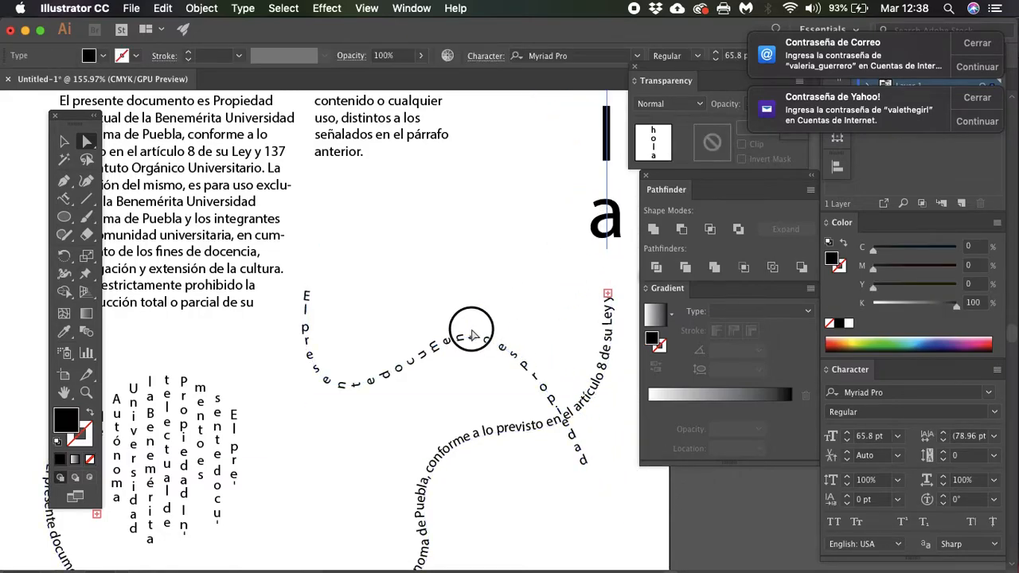
# Select the middle anchor of the vertical path text and adjust its handle to form a fuller wave
pyautogui.click(471, 335)
pyautogui.moveTo(550, 255); pyautogui.dragTo(402, 374)
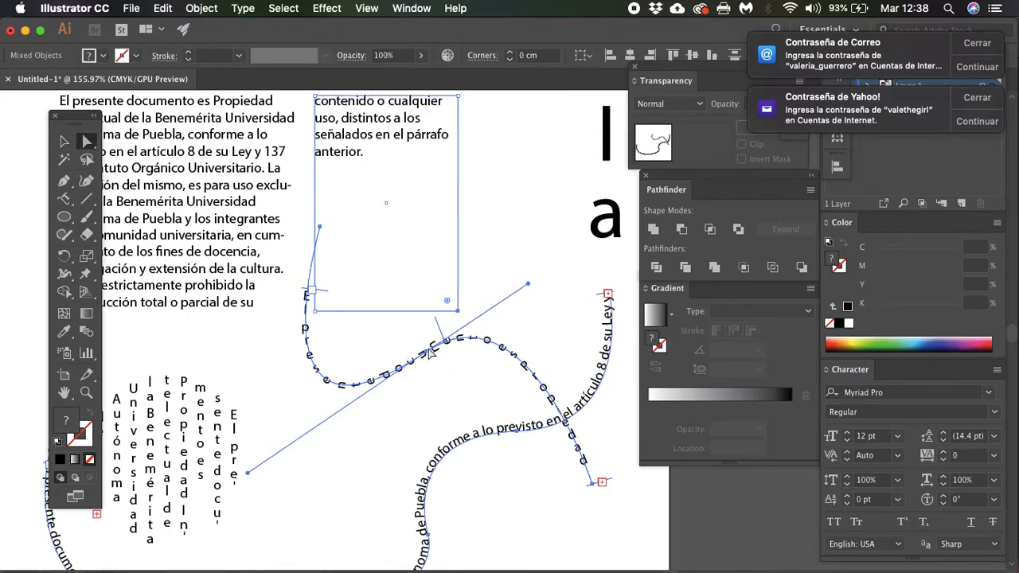
pyautogui.click(420, 354)
pyautogui.click(434, 348)
pyautogui.moveTo(529, 286); pyautogui.dragTo(563, 222)
pyautogui.click(403, 348)
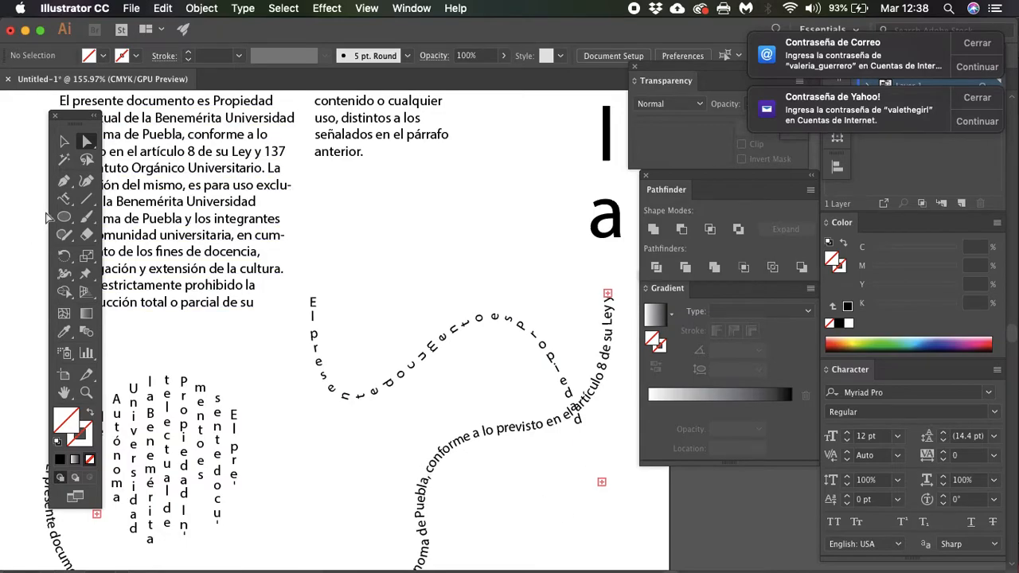
# Try resizing and moving individual letters in the first text column with the Touch Type tool, and undo the changes
pyautogui.moveTo(65, 199); pyautogui.dragTo(103, 309)
pyautogui.click(190, 255)
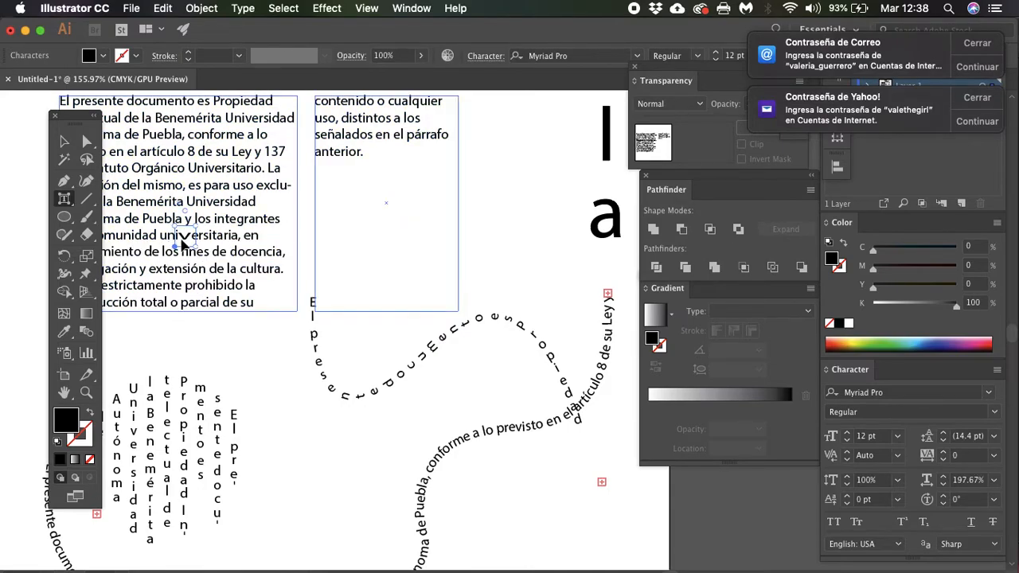
pyautogui.press('cmd+z')
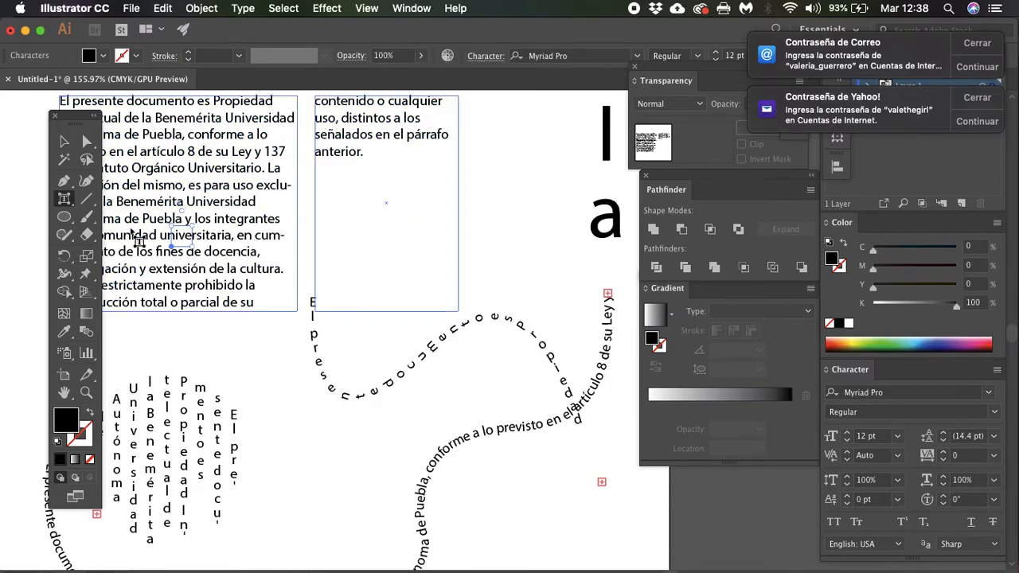
pyautogui.moveTo(173, 197); pyautogui.dragTo(215, 196)
pyautogui.moveTo(159, 180); pyautogui.dragTo(155, 119)
pyautogui.press('cmd+z')
pyautogui.press('cmd+z')
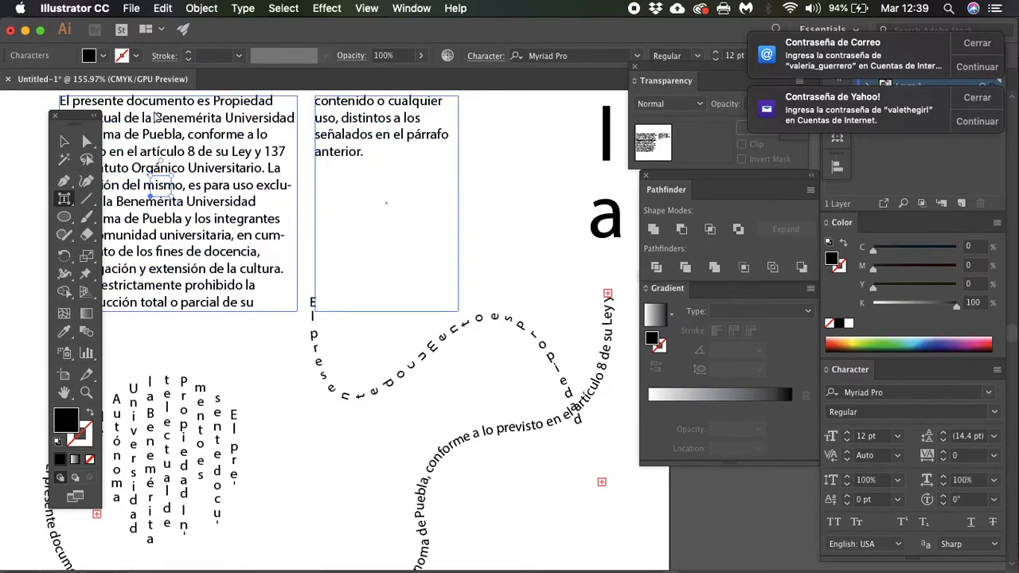
# Select the circular vertical area text with the Selection tool
pyautogui.click(63, 141)
pyautogui.click(231, 460)
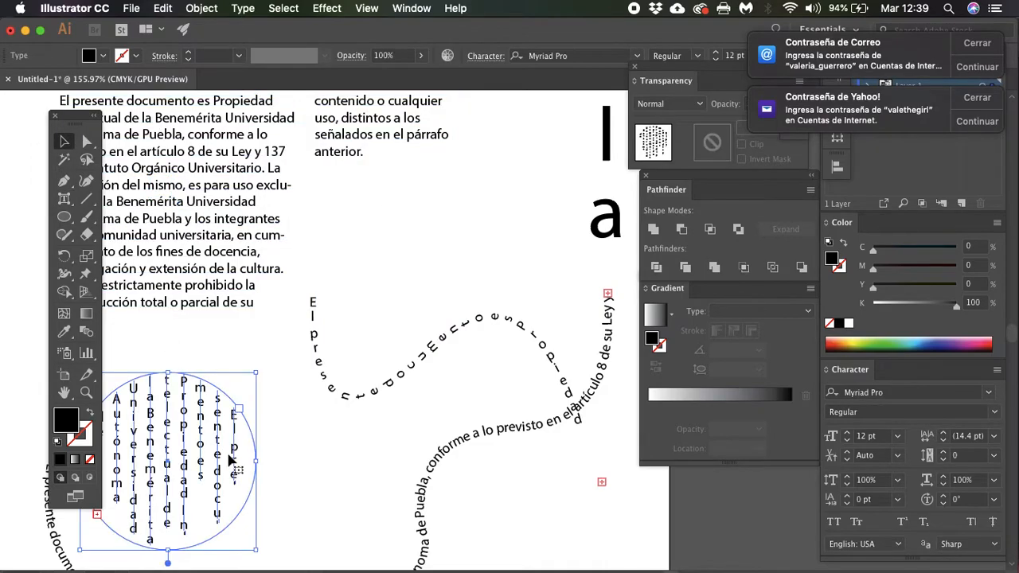
pyautogui.scroll(-2, 231, 460)
pyautogui.scroll(2, 231, 460)
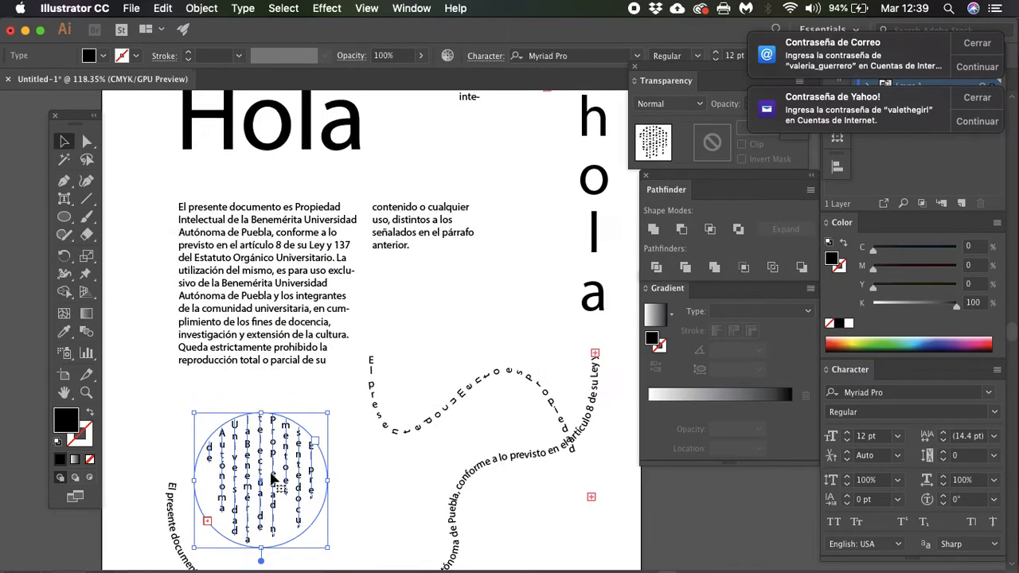
pyautogui.scroll(-3, 271, 478)
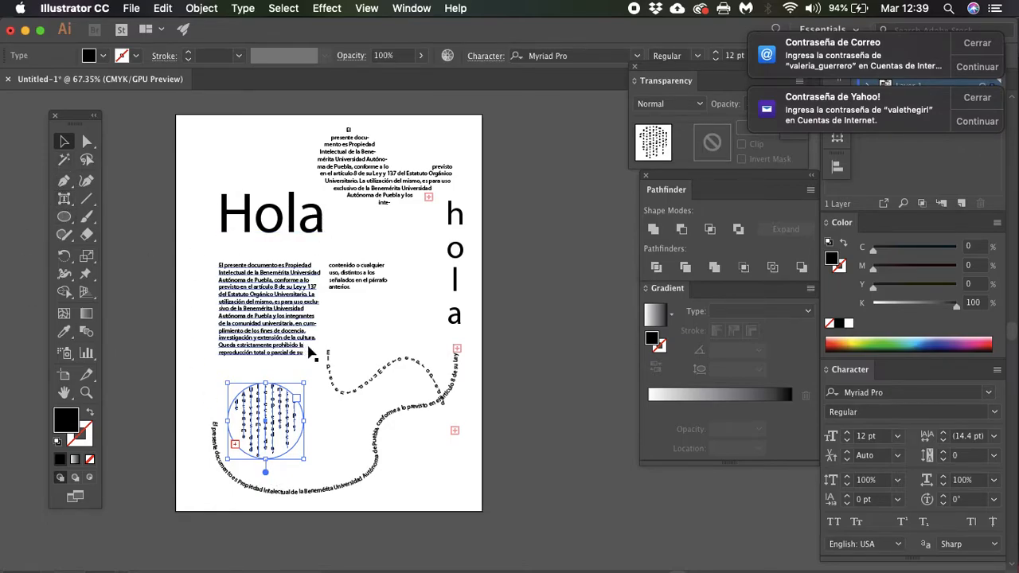
# Dock the Transparency panel below the Gradient panel and dismiss both system notifications
pyautogui.moveTo(667, 80); pyautogui.dragTo(686, 456)
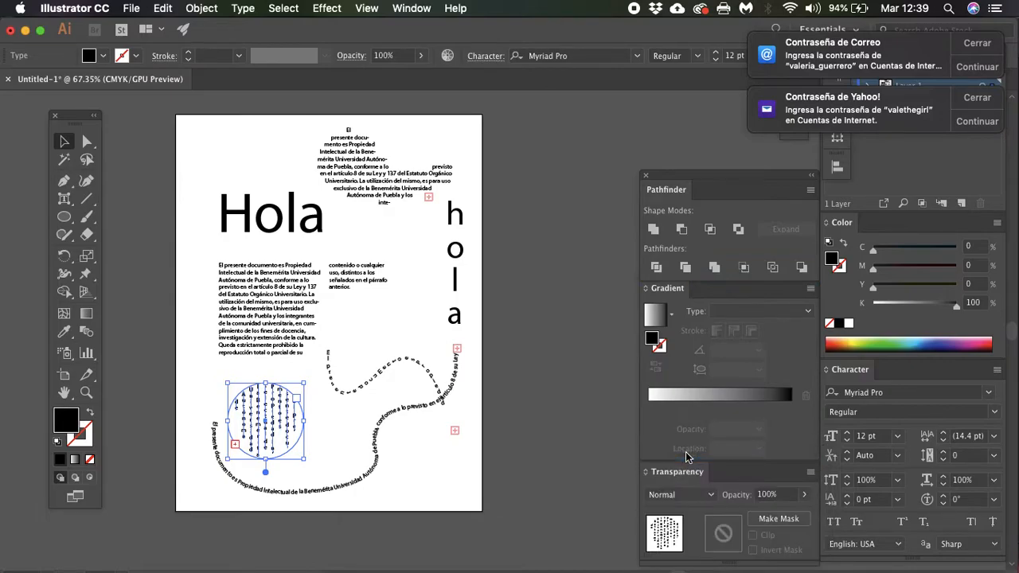
pyautogui.click(976, 44)
pyautogui.click(976, 44)
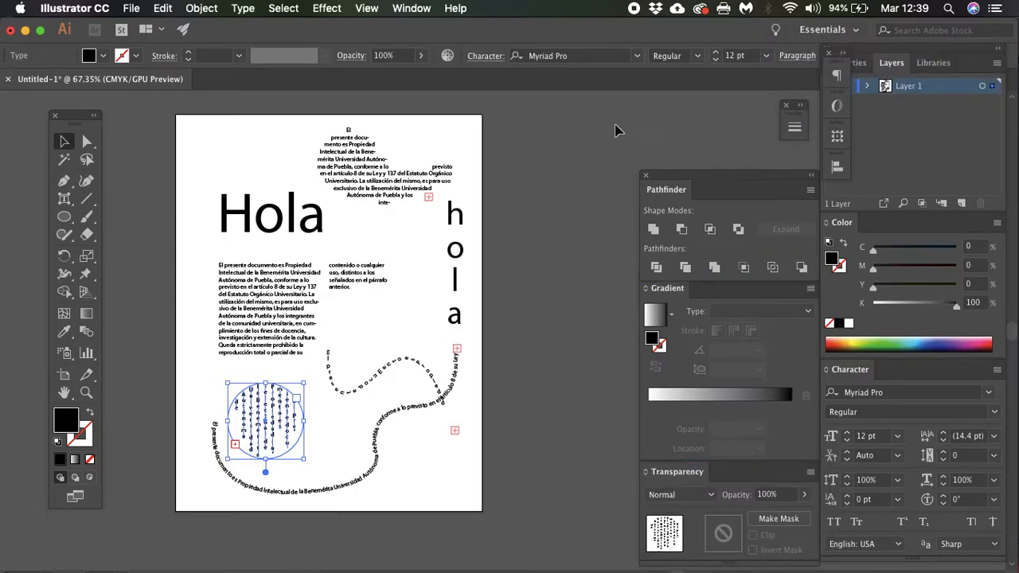
# Select the "Hola" heading and close the floating group of collapsed panels covering the Layers panel
pyautogui.click(243, 229)
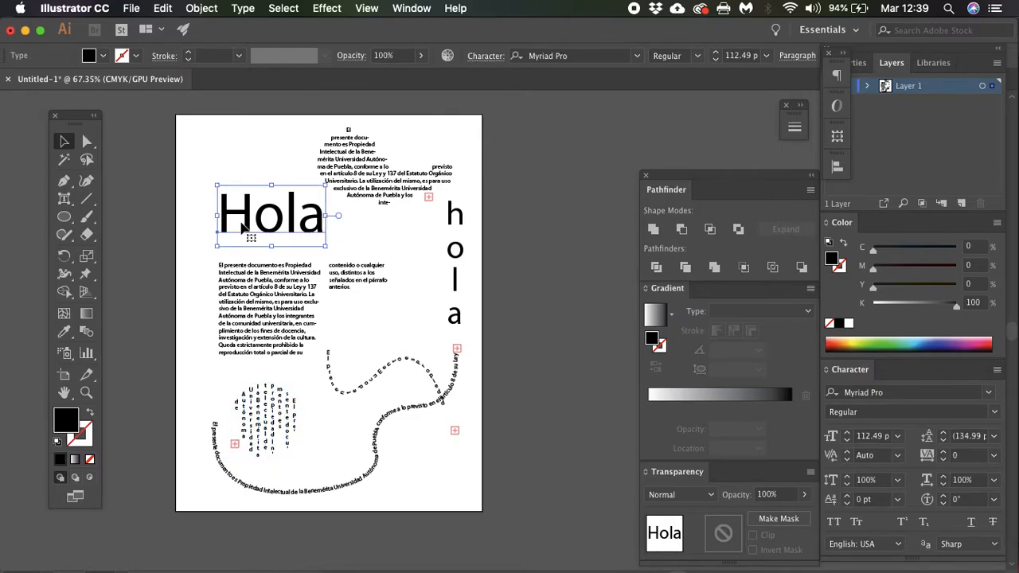
pyautogui.hscroll(-3, 265, 498)
pyautogui.scroll(1, 265, 497)
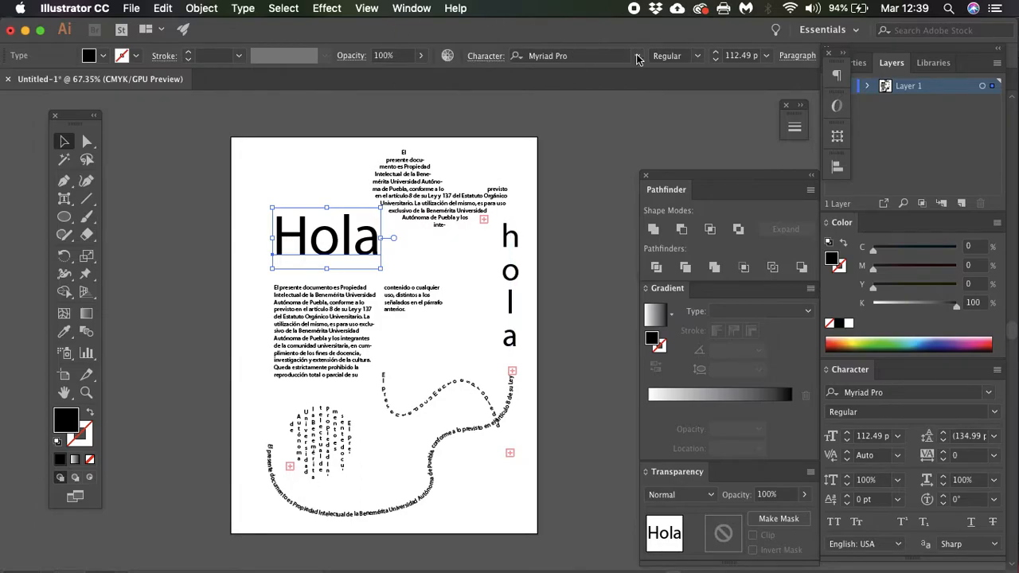
pyautogui.click(831, 52)
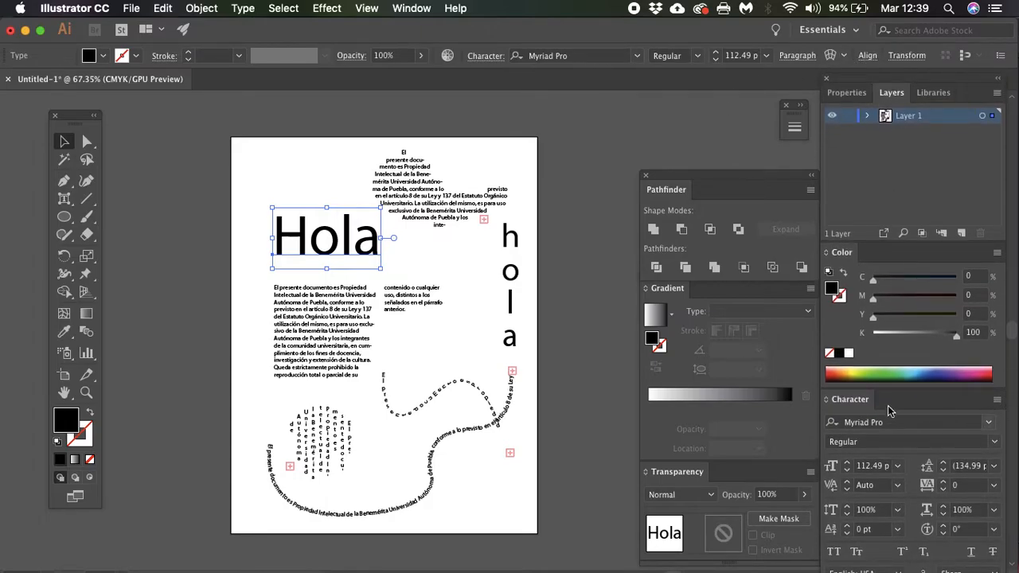
# Examine the heading's character settings and where the type-related panels can be shown
pyautogui.click(484, 56)
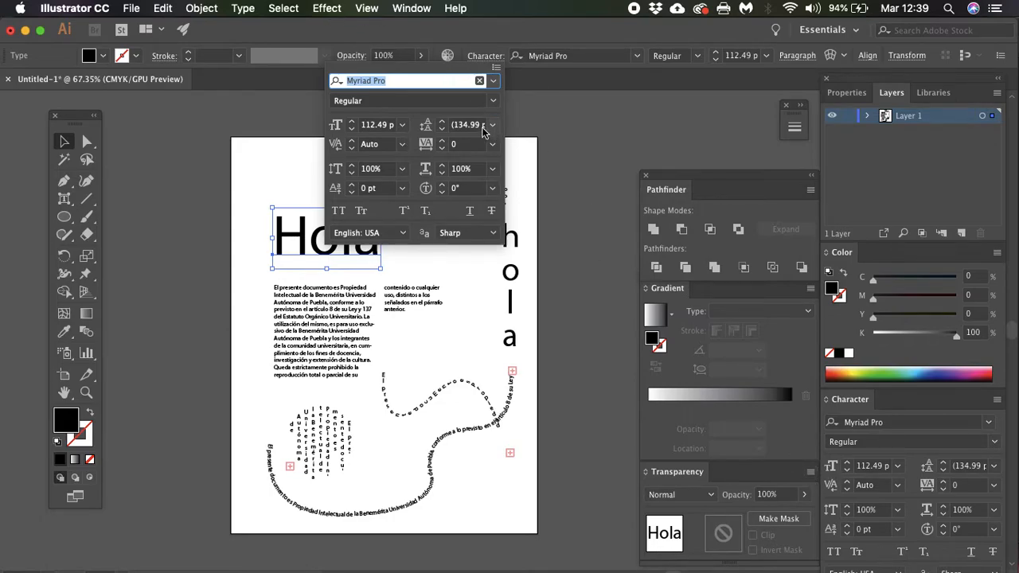
pyautogui.click(405, 7)
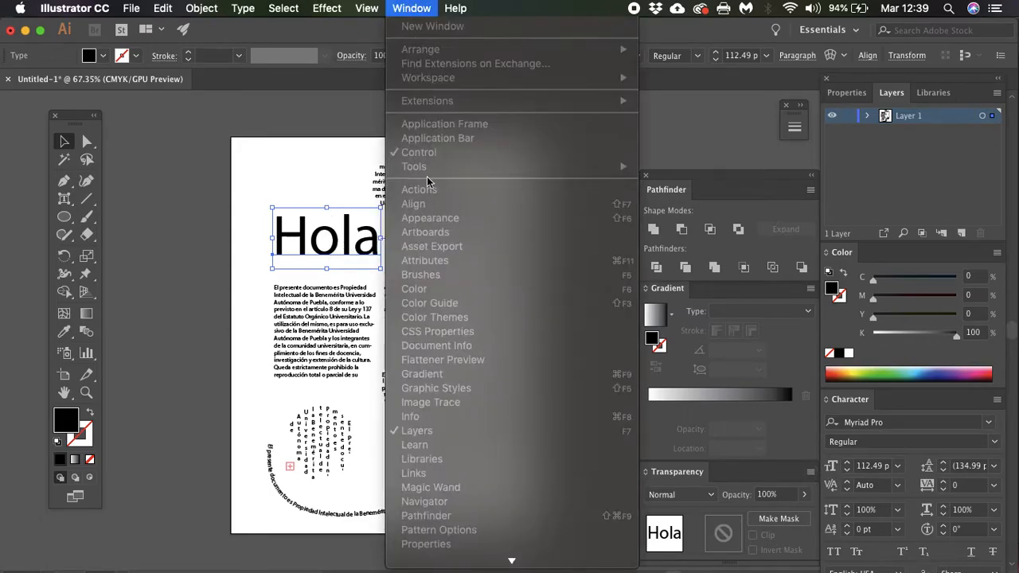
pyautogui.click(405, 8)
pyautogui.click(257, 100)
pyautogui.click(405, 8)
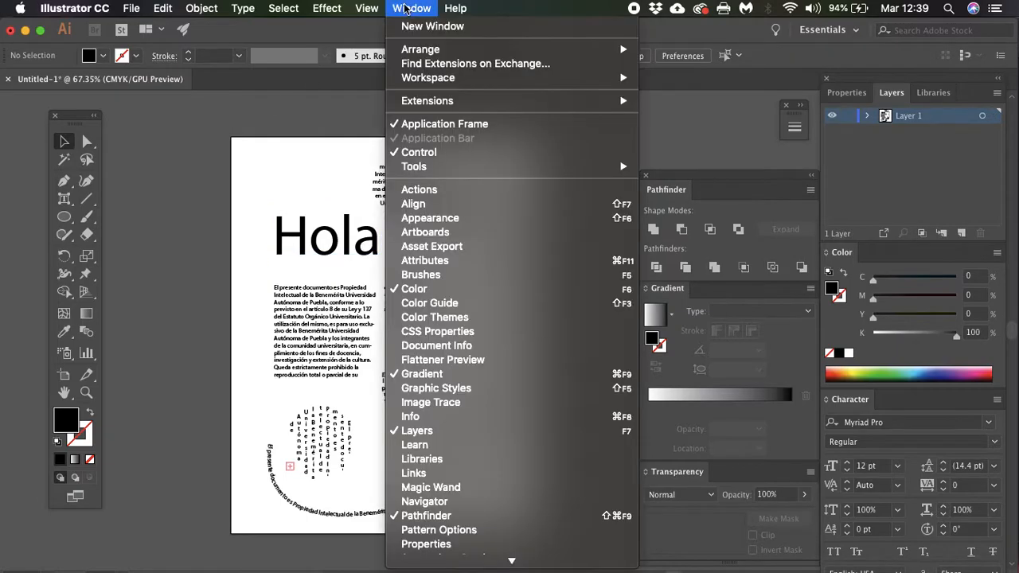
pyautogui.moveTo(426, 560)
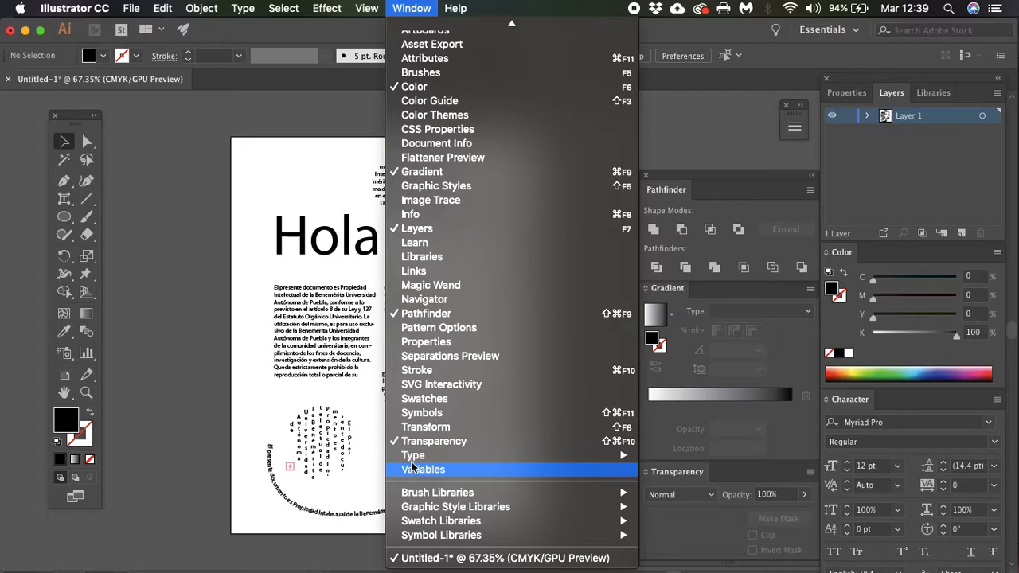
pyautogui.moveTo(633, 456)
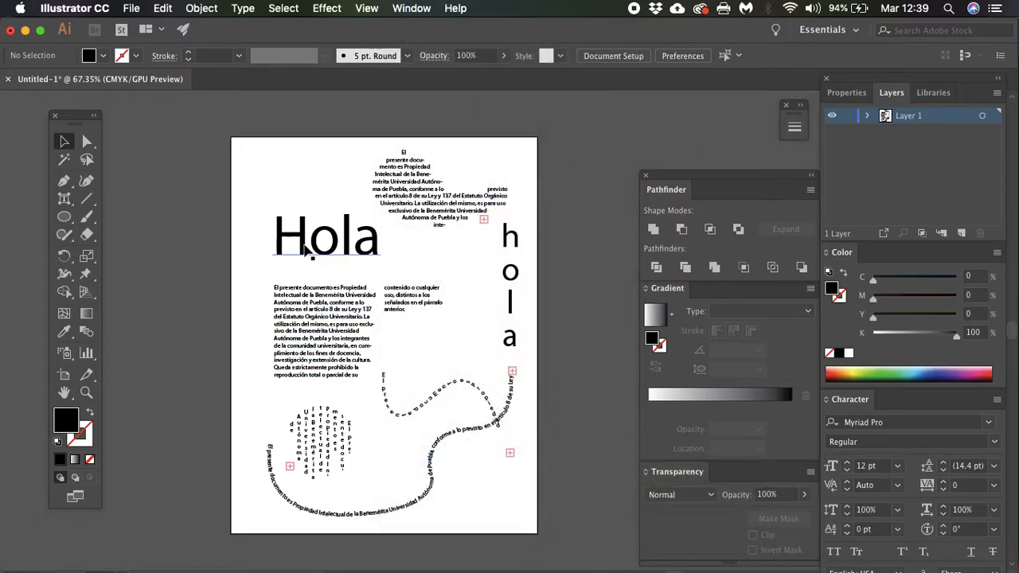
# Change the font of the "Hola" heading to Bevan
pyautogui.scroll(2, 306, 250)
pyautogui.scroll(1, 306, 251)
pyautogui.click(306, 251)
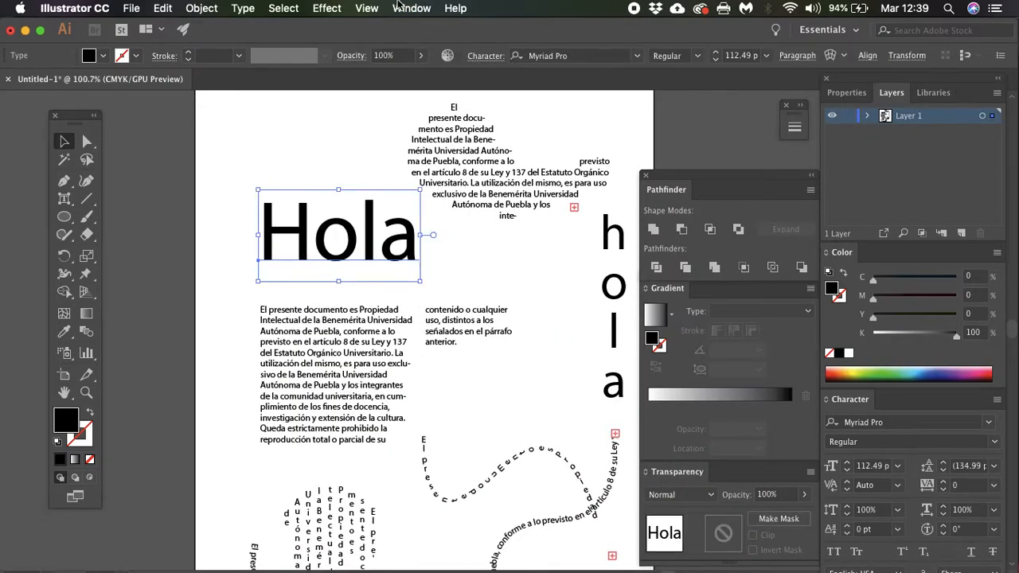
pyautogui.click(637, 57)
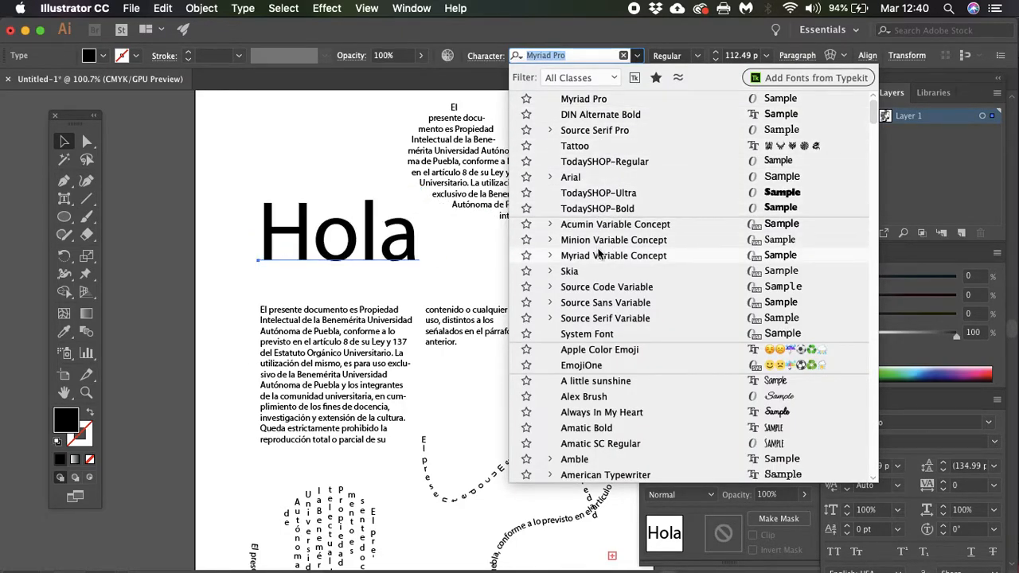
pyautogui.scroll(-8, 586, 334)
pyautogui.scroll(-2, 586, 334)
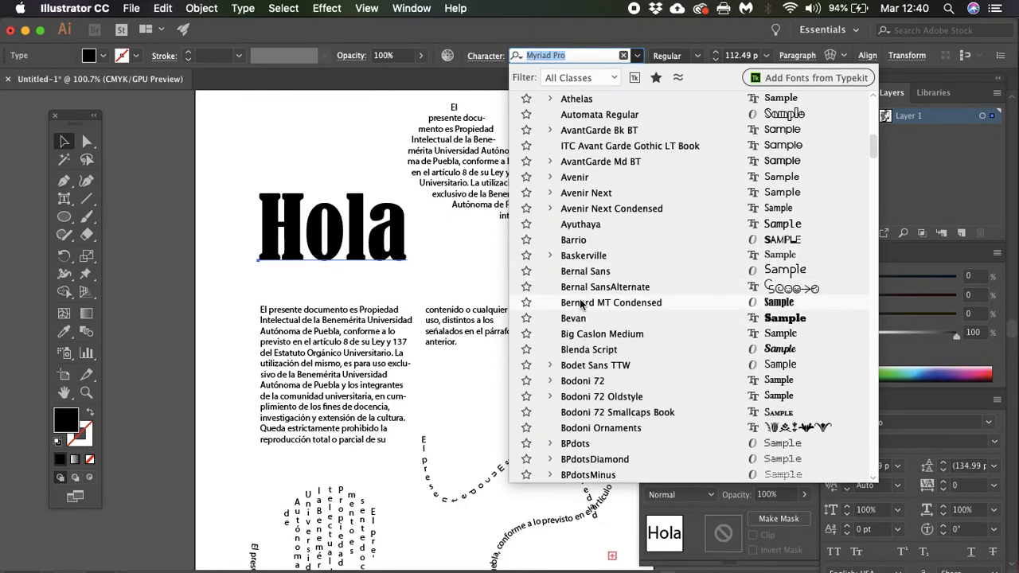
pyautogui.click(575, 319)
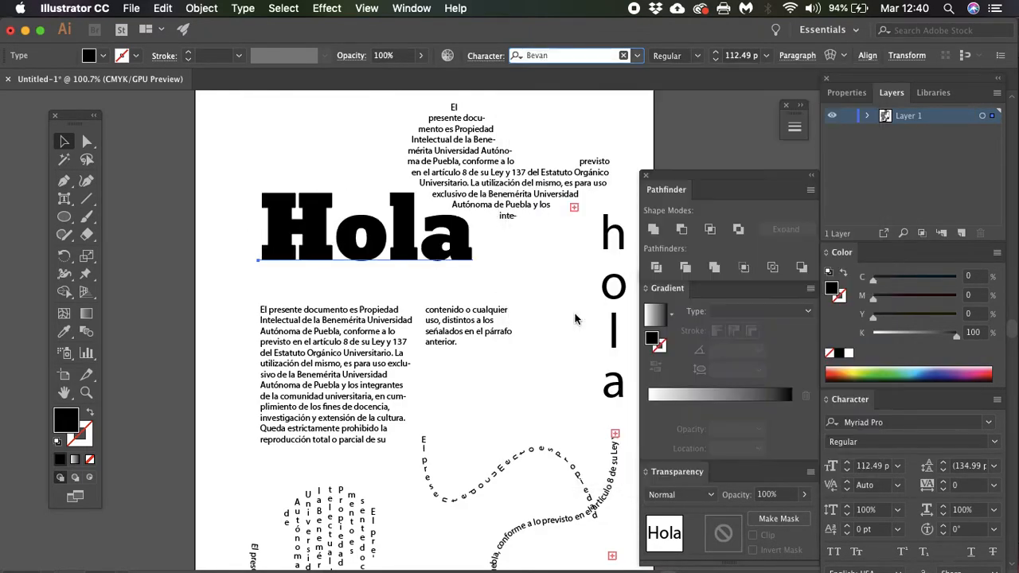
# Move the "Hola" heading slightly down so it sits just above the two-column paragraph, and deselect it
pyautogui.moveTo(267, 557)
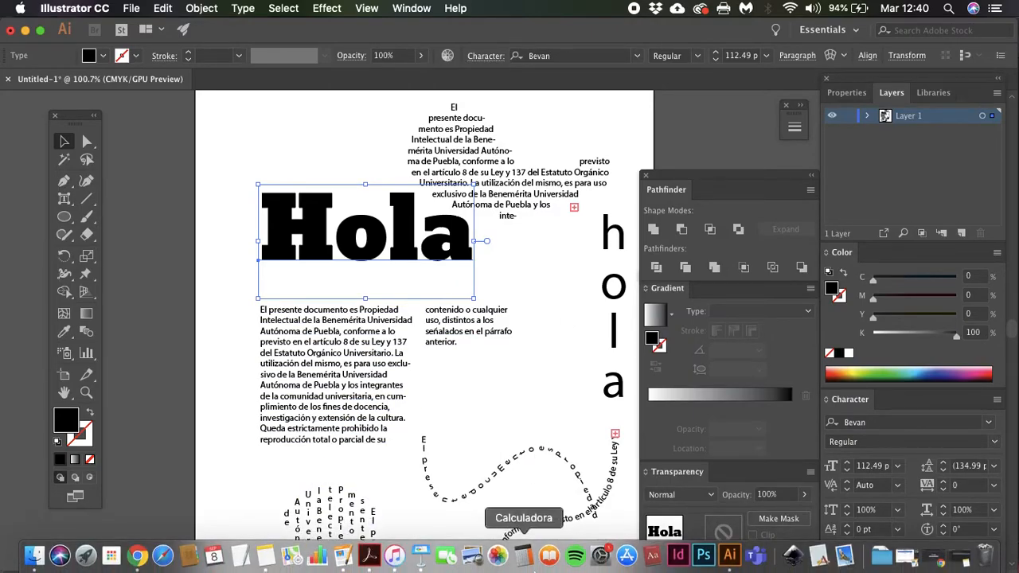
pyautogui.moveTo(357, 239); pyautogui.dragTo(336, 273)
pyautogui.click(267, 249)
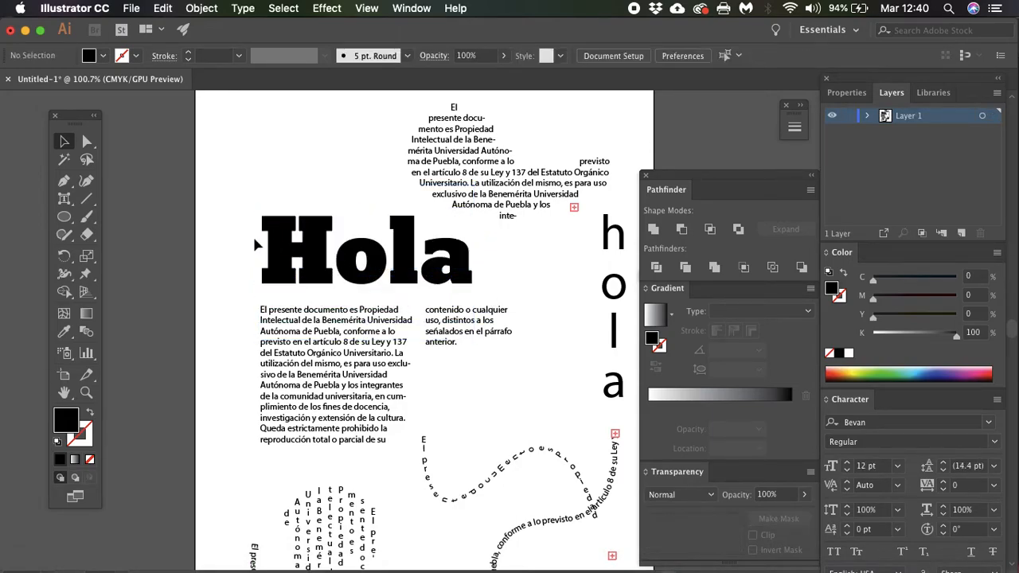
# Change the "Hola" heading's font to TodaySHOP-Ultra and enlarge it to 171.74 pt, keeping it just above the paragraph
pyautogui.click(301, 278)
pyautogui.click(637, 55)
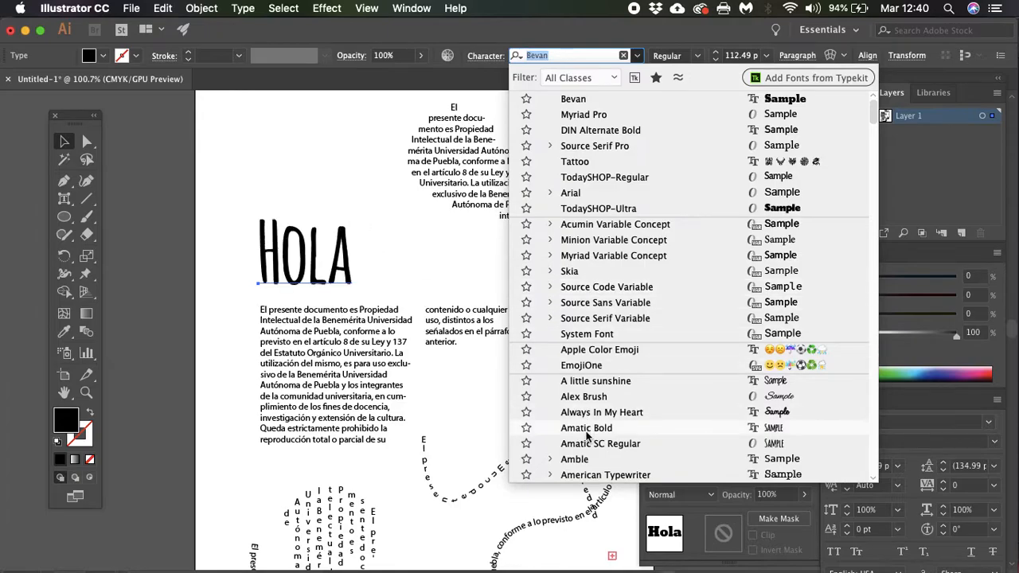
pyautogui.scroll(-8, 587, 434)
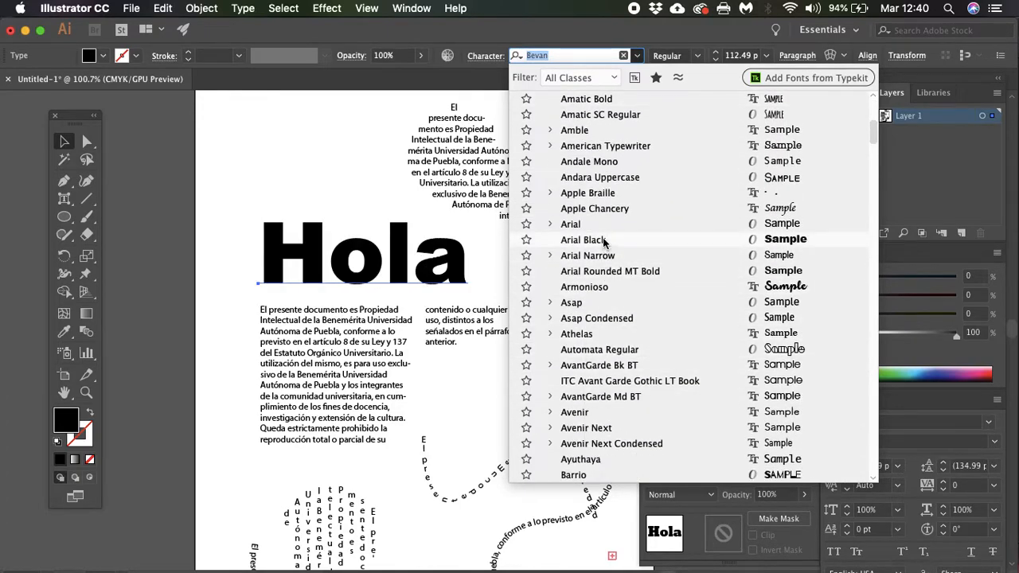
pyautogui.scroll(-3, 584, 412)
pyautogui.scroll(-5, 629, 350)
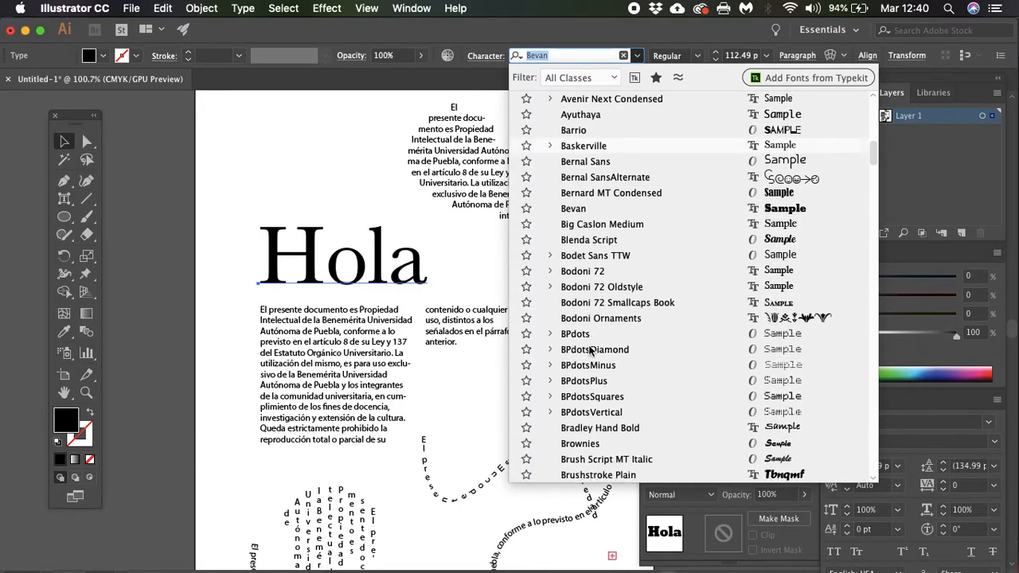
pyautogui.scroll(-10, 571, 406)
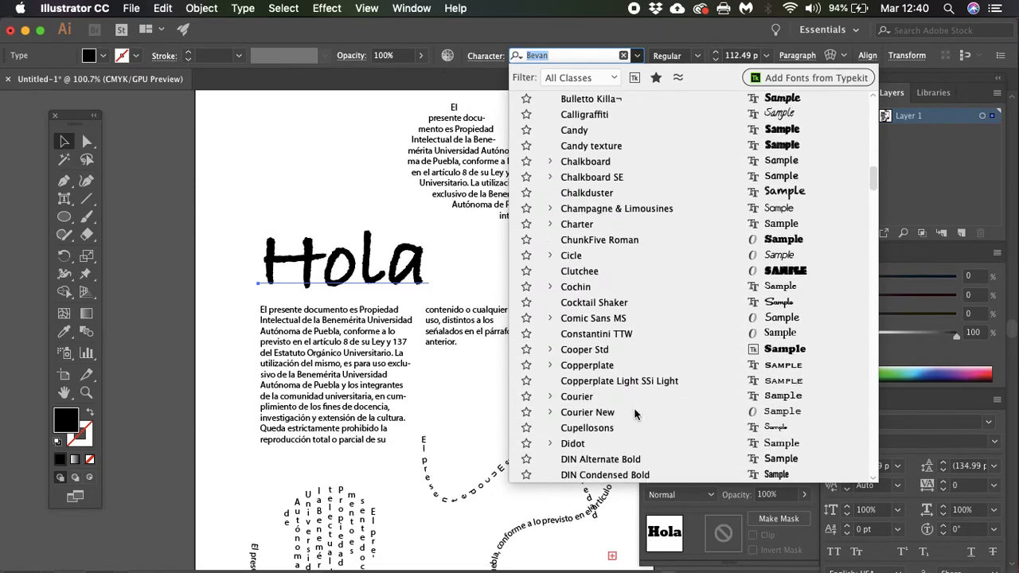
pyautogui.scroll(20, 637, 413)
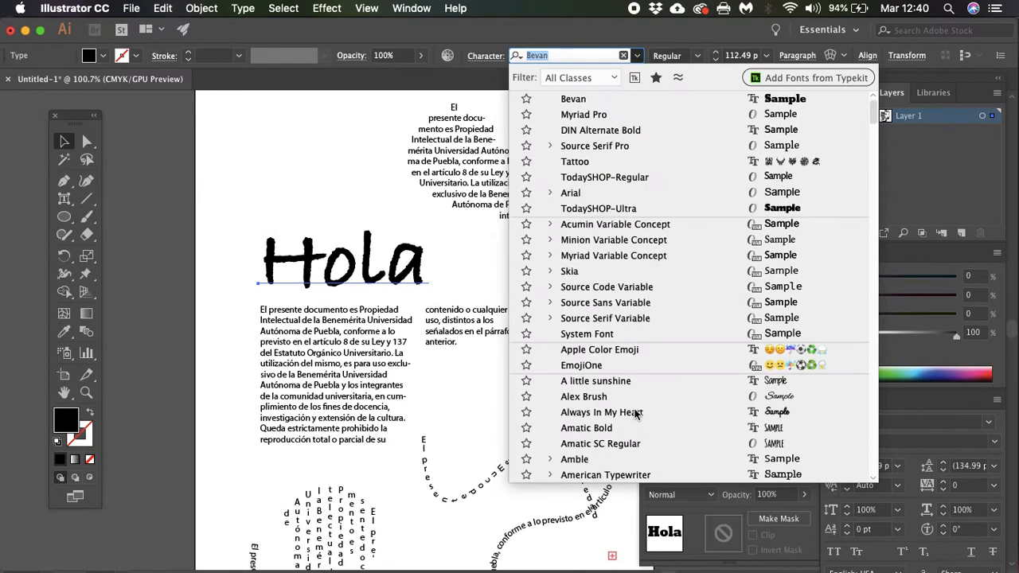
pyautogui.click(633, 209)
pyautogui.moveTo(438, 214); pyautogui.dragTo(533, 164)
pyautogui.moveTo(381, 248); pyautogui.dragTo(375, 275)
# Try the Source Serif Variable font on the heading and check which font styles it offers
pyautogui.click(633, 55)
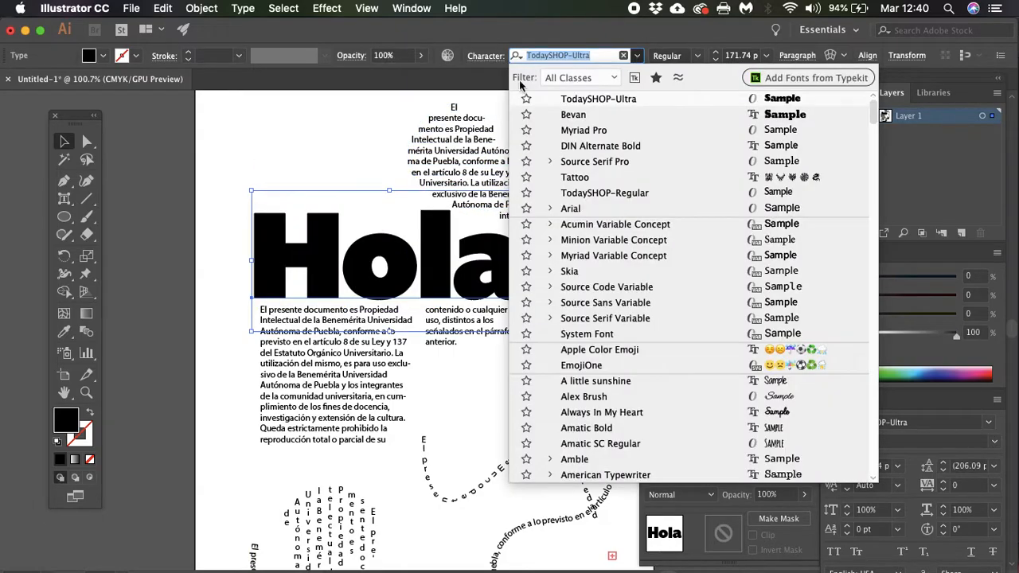
pyautogui.click(608, 318)
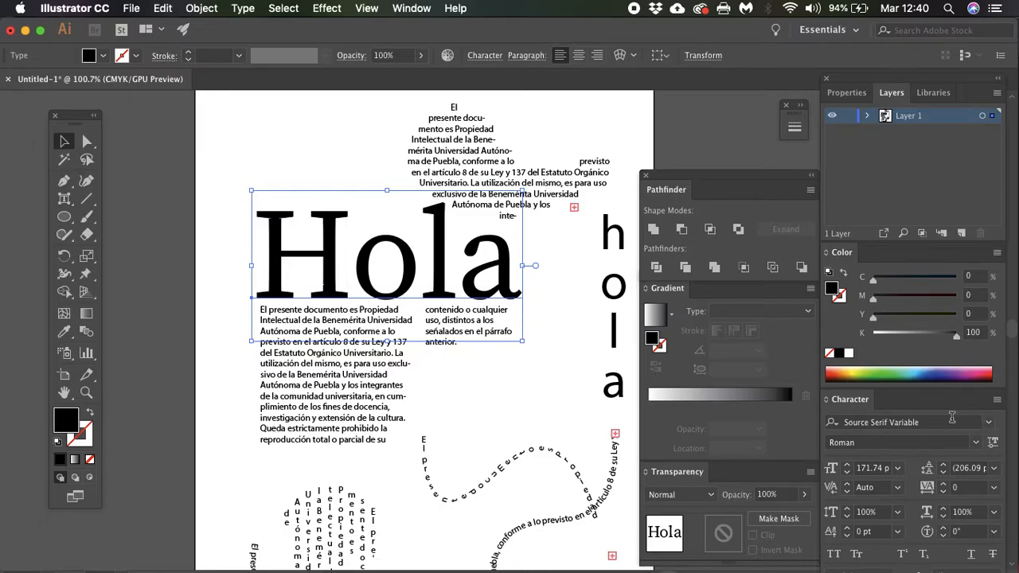
pyautogui.click(976, 444)
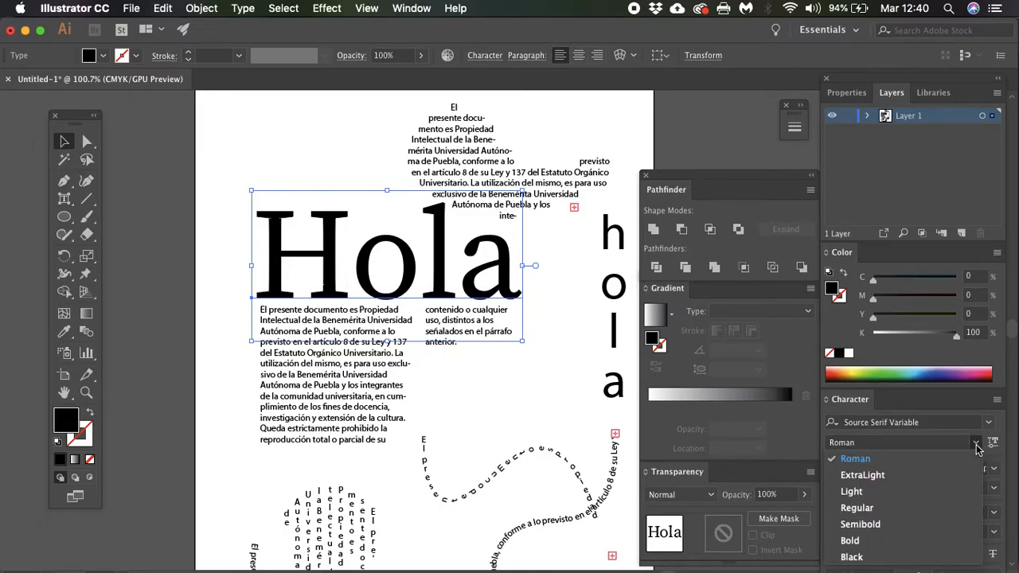
pyautogui.click(881, 441)
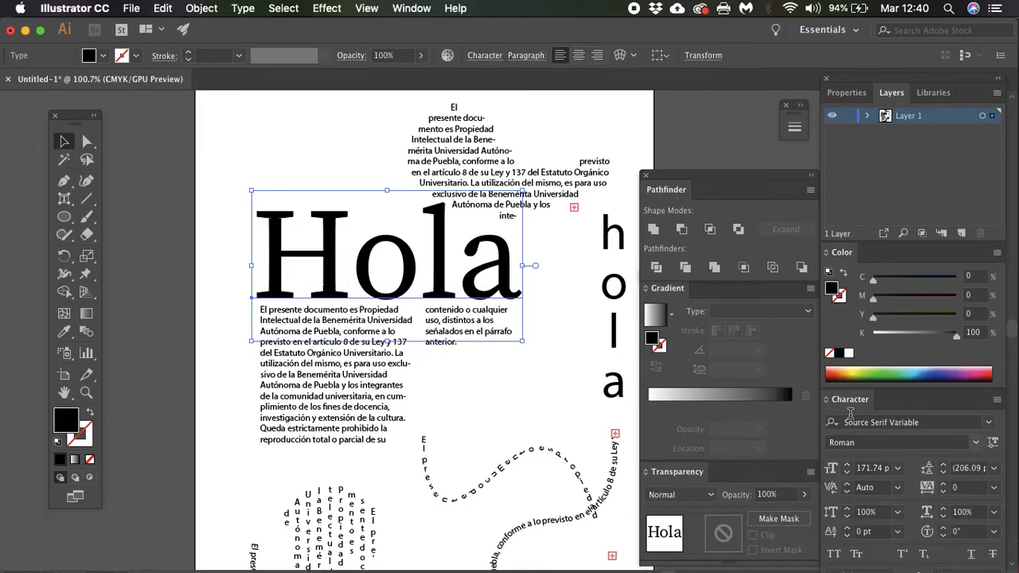
# Enter the "Hola" heading for text editing and select all of its letters
pyautogui.doubleClick(428, 242)
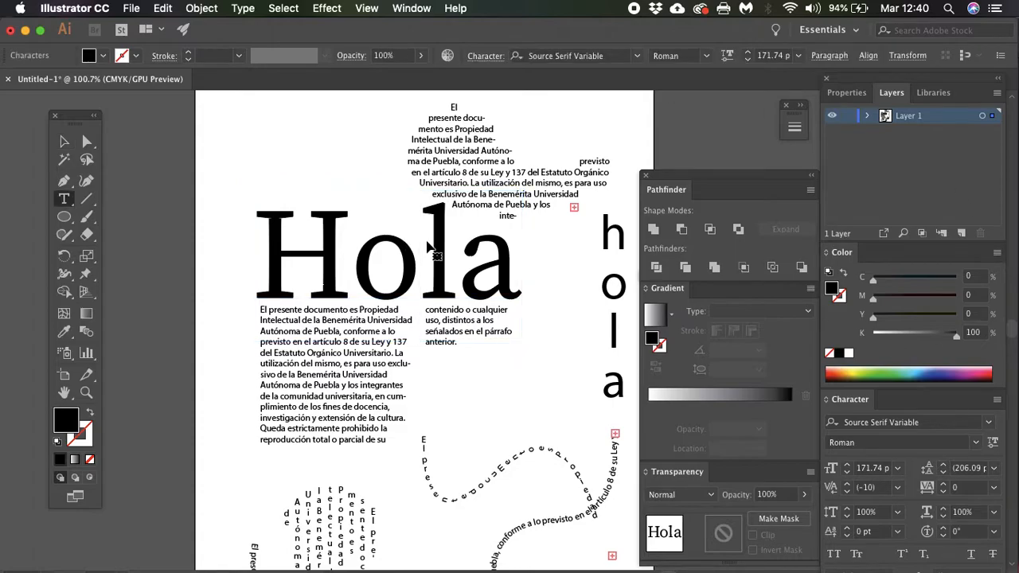
pyautogui.moveTo(452, 246); pyautogui.dragTo(344, 250)
pyautogui.moveTo(506, 254); pyautogui.dragTo(268, 249)
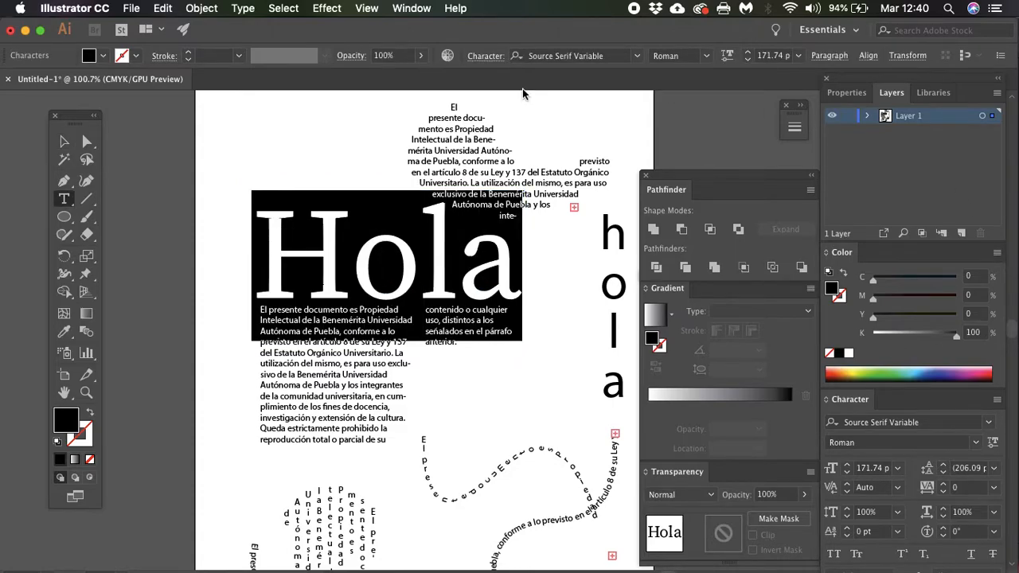
# Try the fonts A little sunshine and TodaySHOP-Ultra on the selected heading letters
pyautogui.click(634, 56)
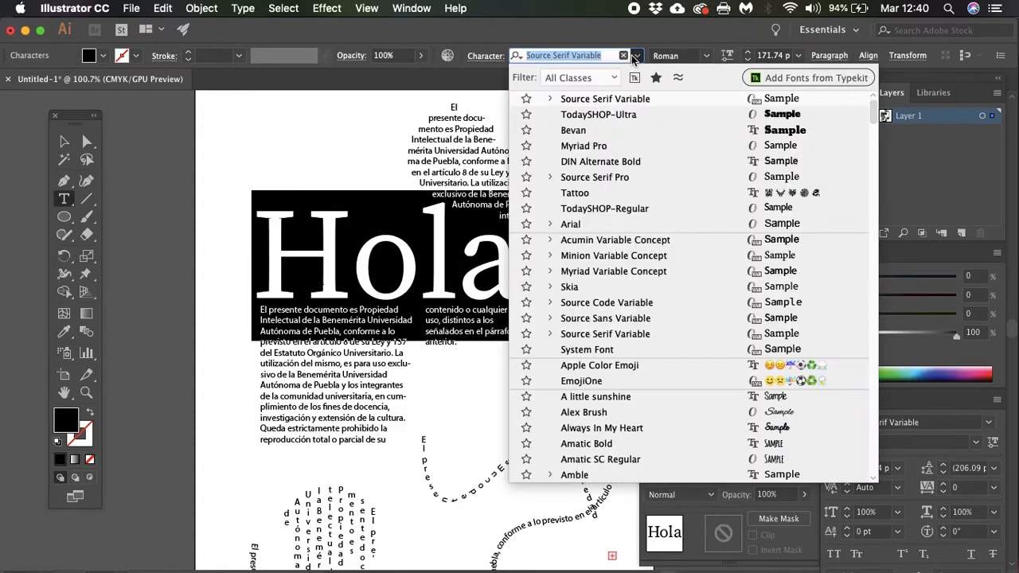
pyautogui.click(610, 399)
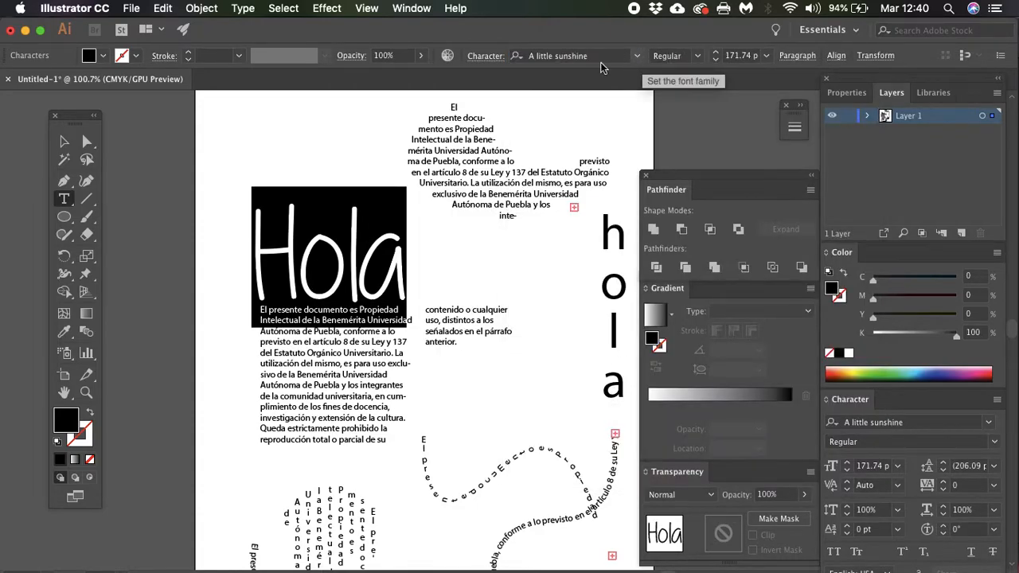
pyautogui.click(636, 56)
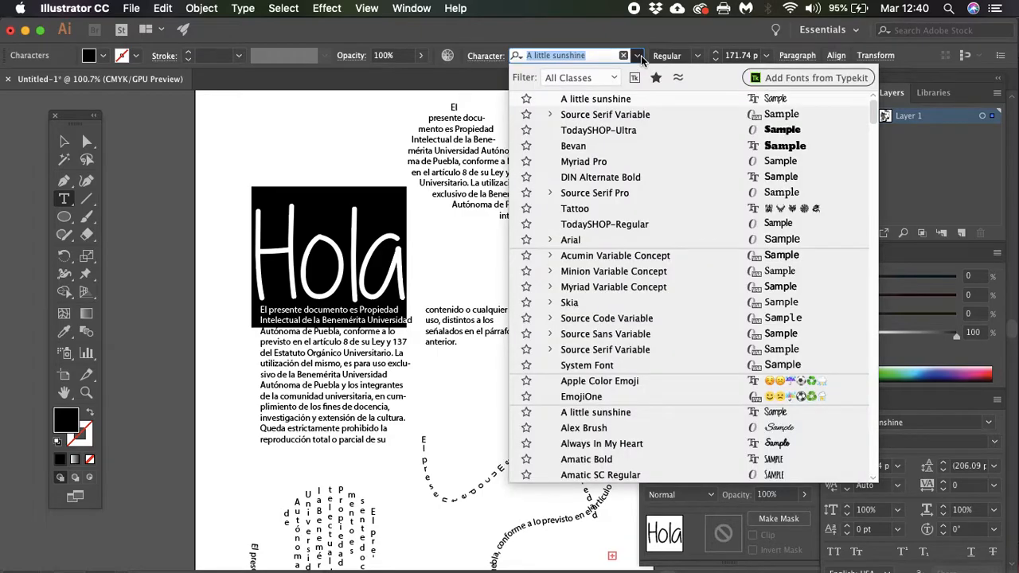
pyautogui.click(621, 133)
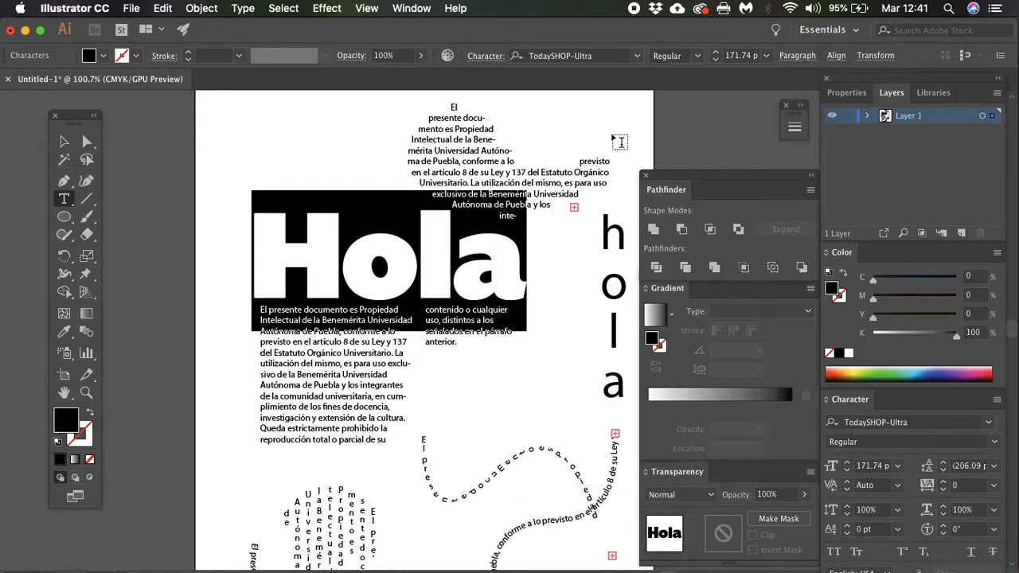
pyautogui.click(697, 56)
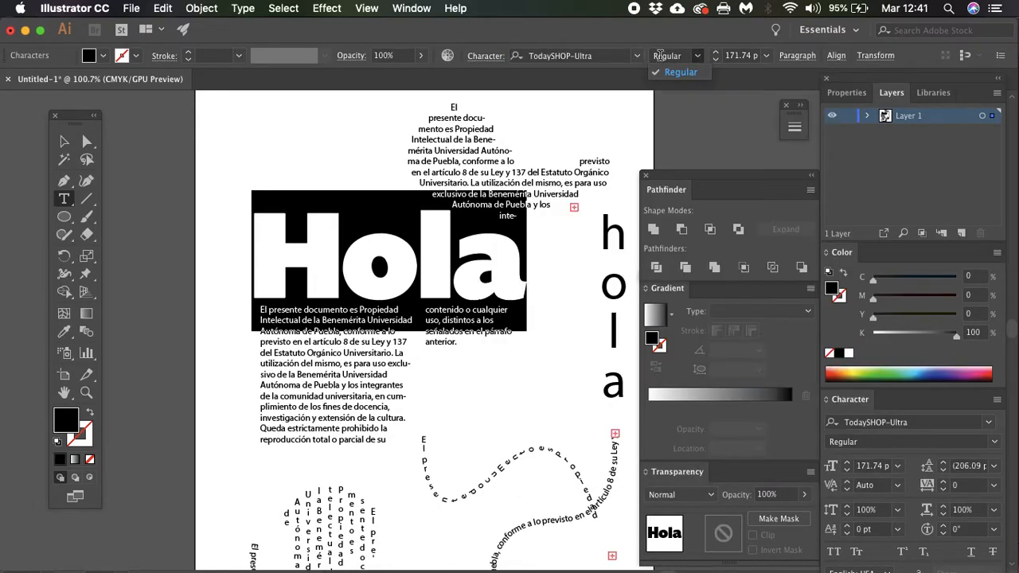
# Set the selected heading letters in Baskerville with the Bold Italic style and finish editing the heading
pyautogui.click(636, 56)
pyautogui.click(636, 55)
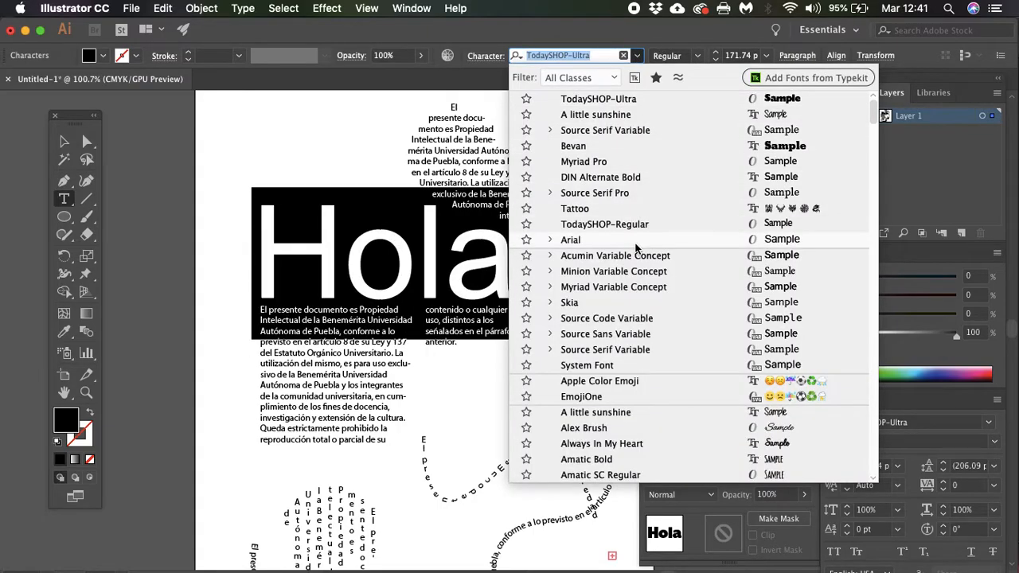
pyautogui.scroll(-5, 635, 249)
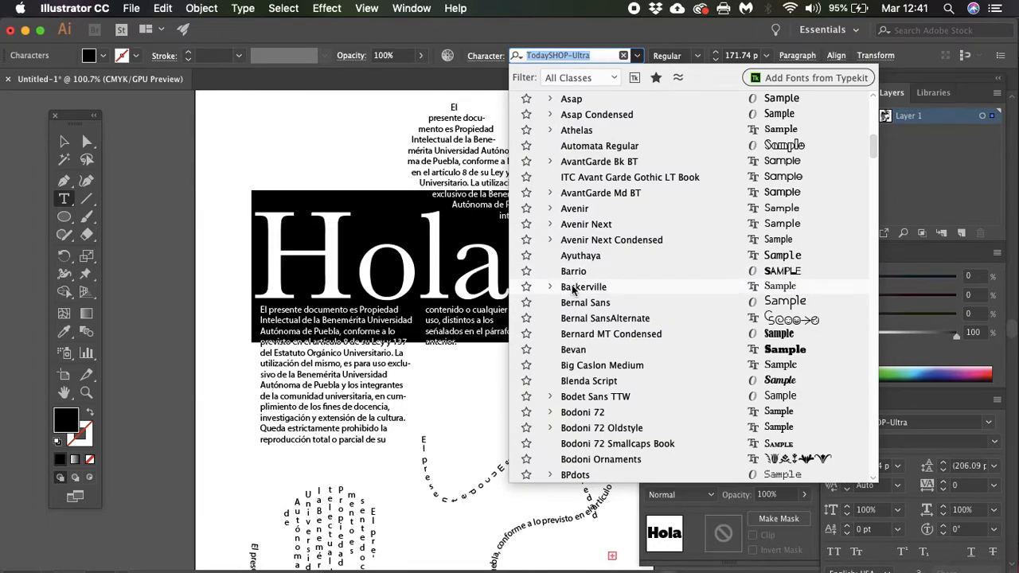
pyautogui.click(559, 286)
pyautogui.click(698, 56)
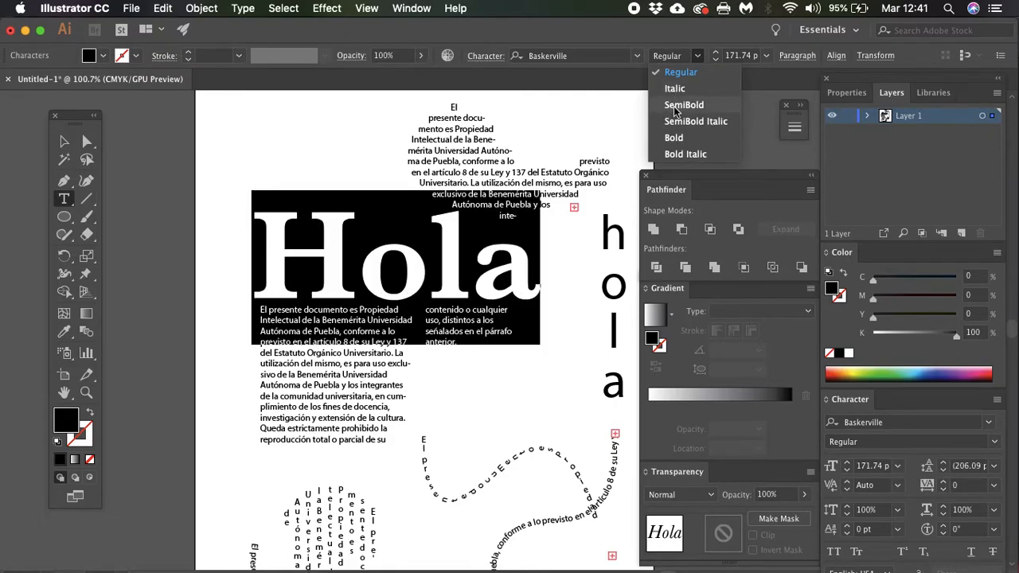
pyautogui.click(677, 154)
pyautogui.click(473, 184)
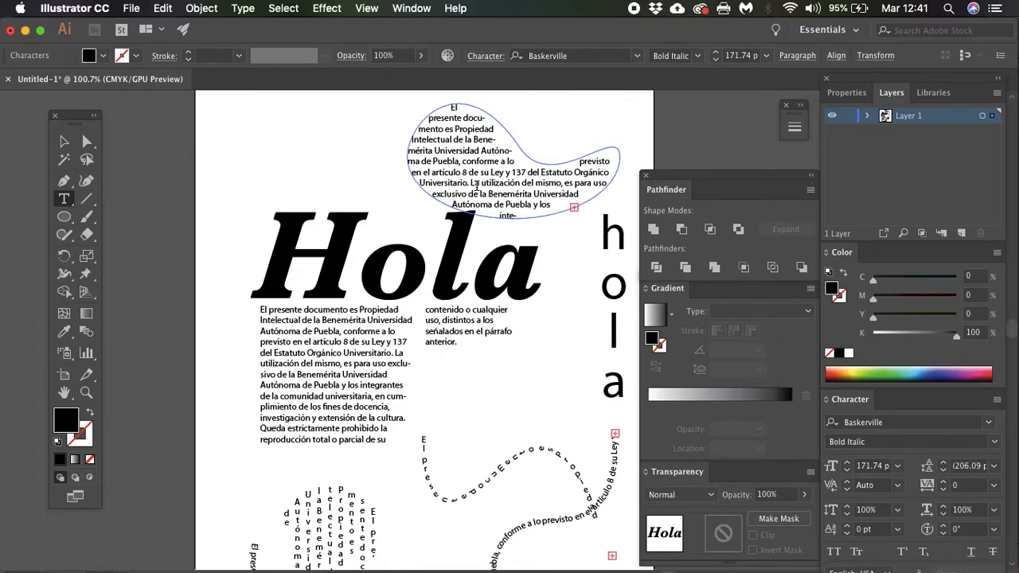
pyautogui.click(397, 363)
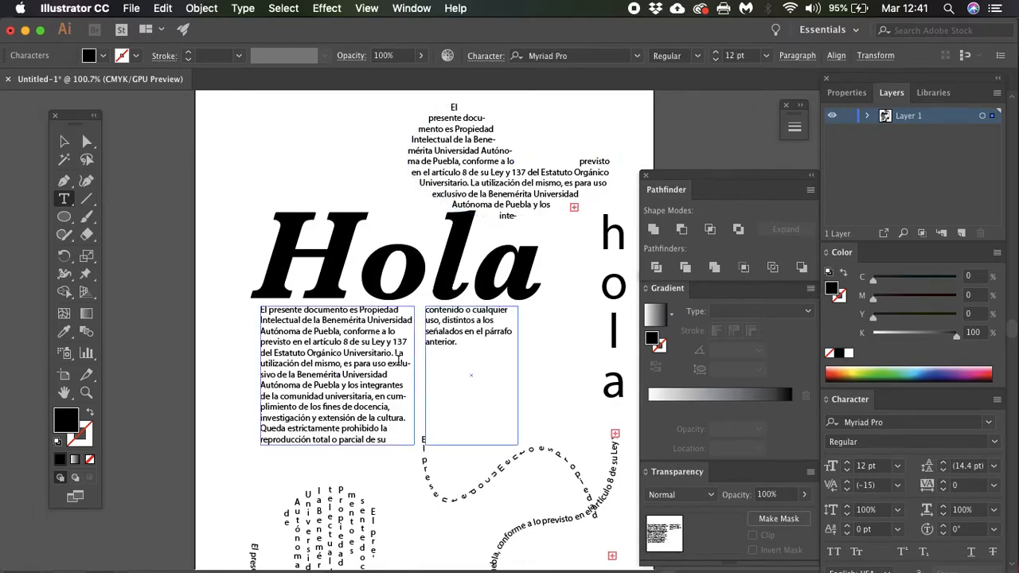
# Reselect all the letters of the "Hola" heading and undock the Character panel so it floats beside the heading
pyautogui.click(364, 247)
pyautogui.moveTo(273, 254); pyautogui.dragTo(591, 330)
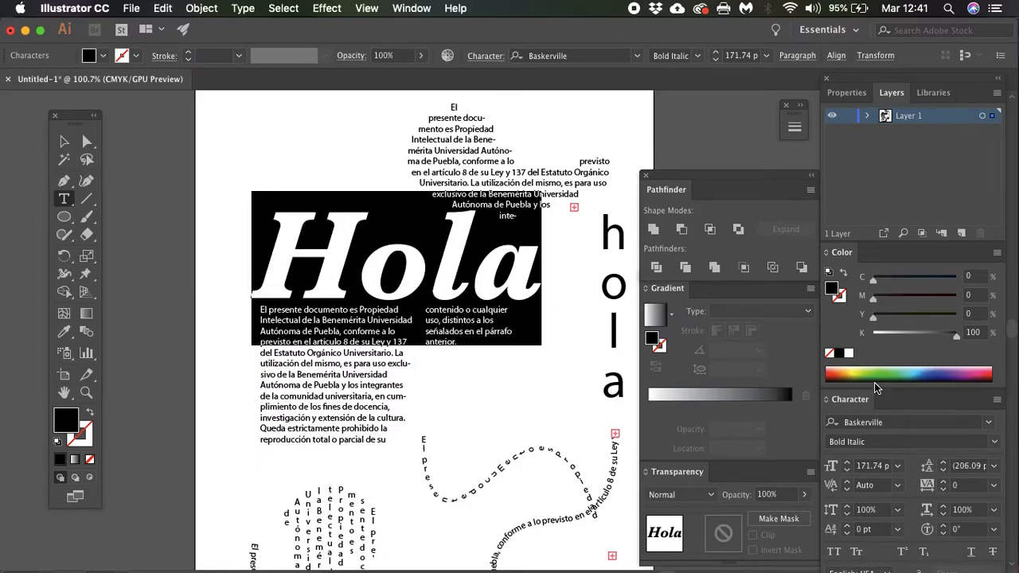
pyautogui.moveTo(890, 399); pyautogui.dragTo(632, 211)
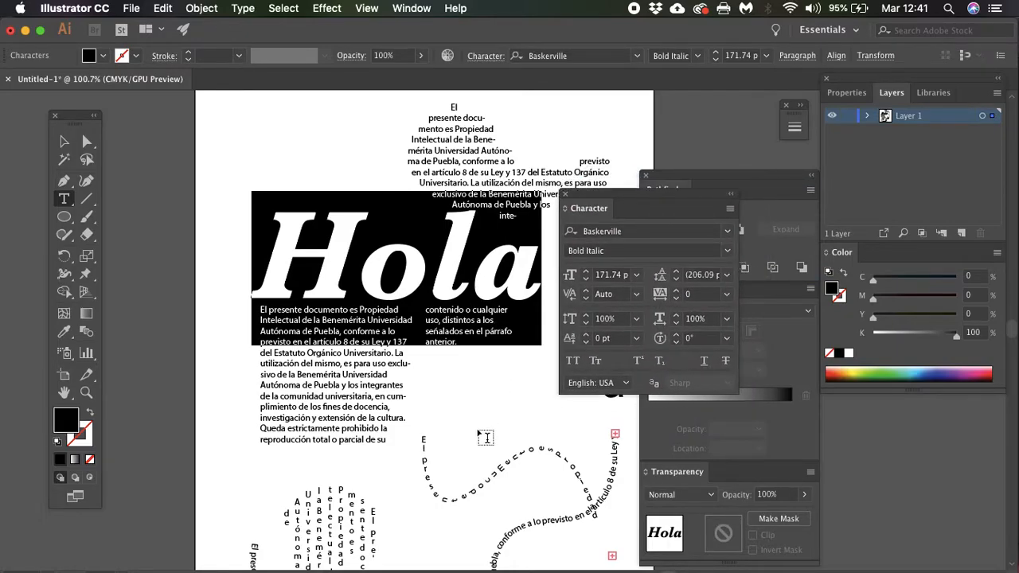
# Move the first paragraph column away from the heading to the lower right, and delete the second column's text frame
pyautogui.scroll(5, 486, 438)
pyautogui.hscroll(2, 485, 437)
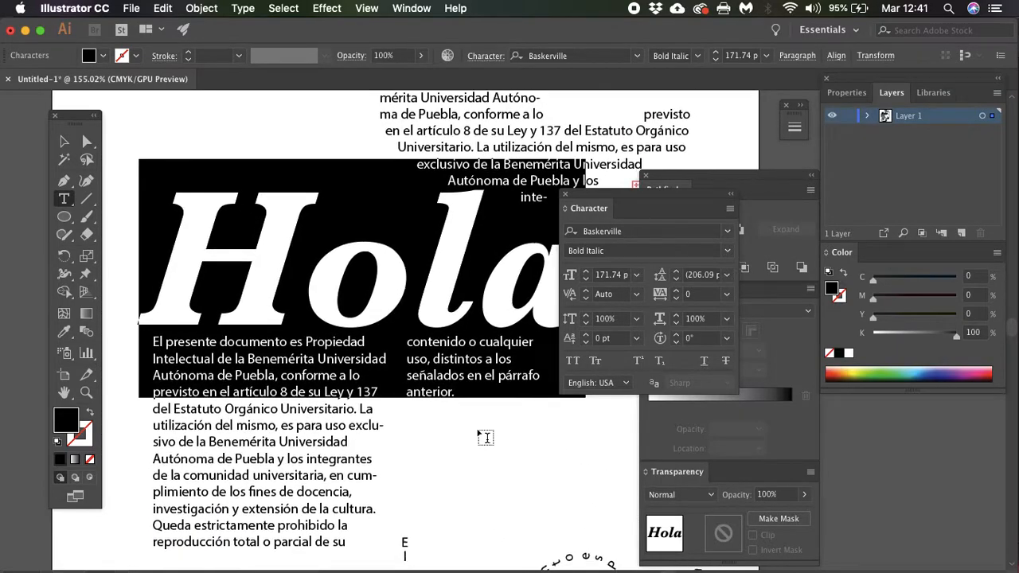
pyautogui.click(63, 144)
pyautogui.moveTo(213, 449); pyautogui.dragTo(603, 522)
pyautogui.click(472, 396)
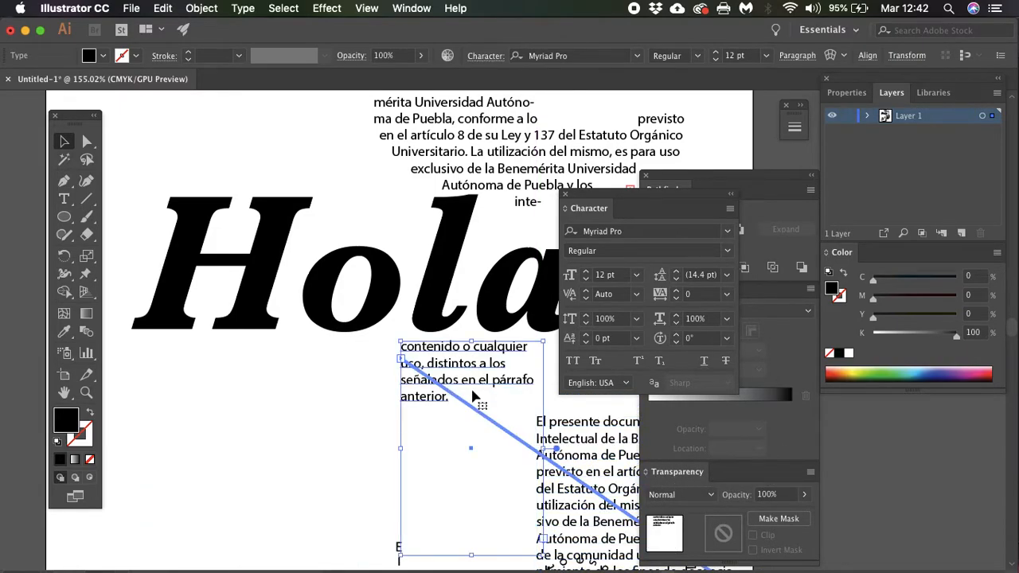
pyautogui.press('Delete')
# Move the "Hola" heading into the freed space and scale it down to 34.15 pt
pyautogui.moveTo(213, 298); pyautogui.dragTo(171, 350)
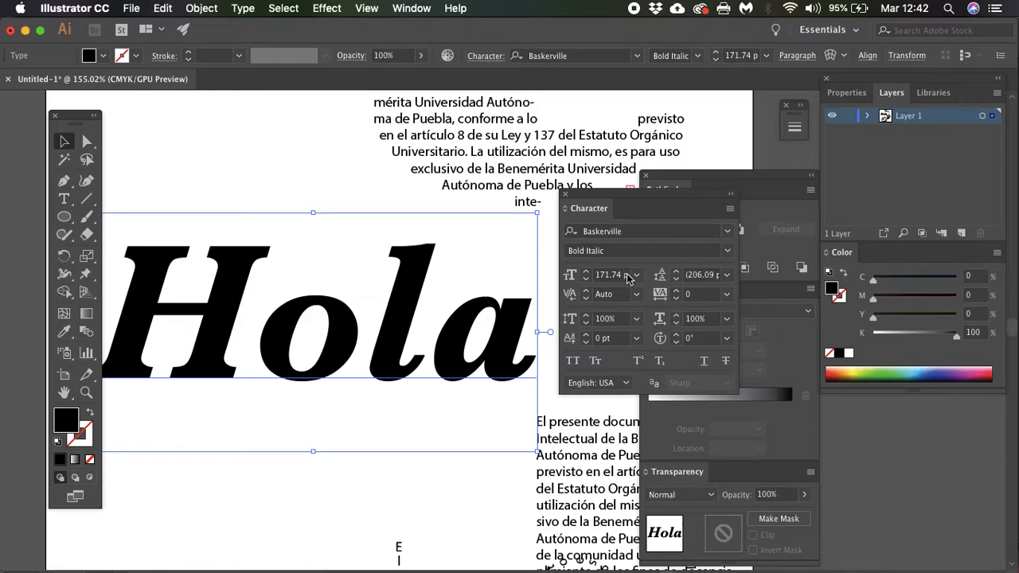
pyautogui.click(636, 275)
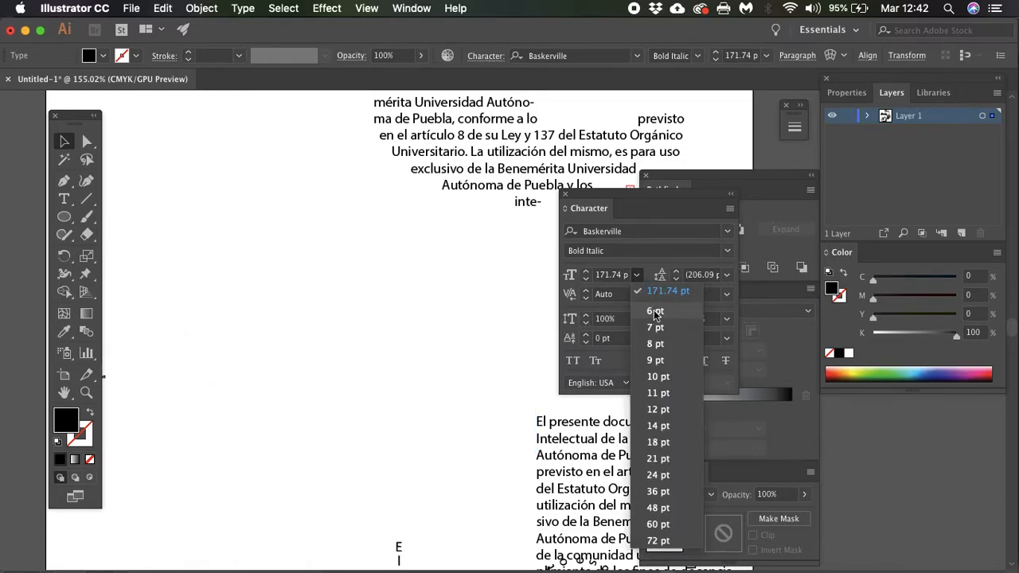
pyautogui.click(64, 142)
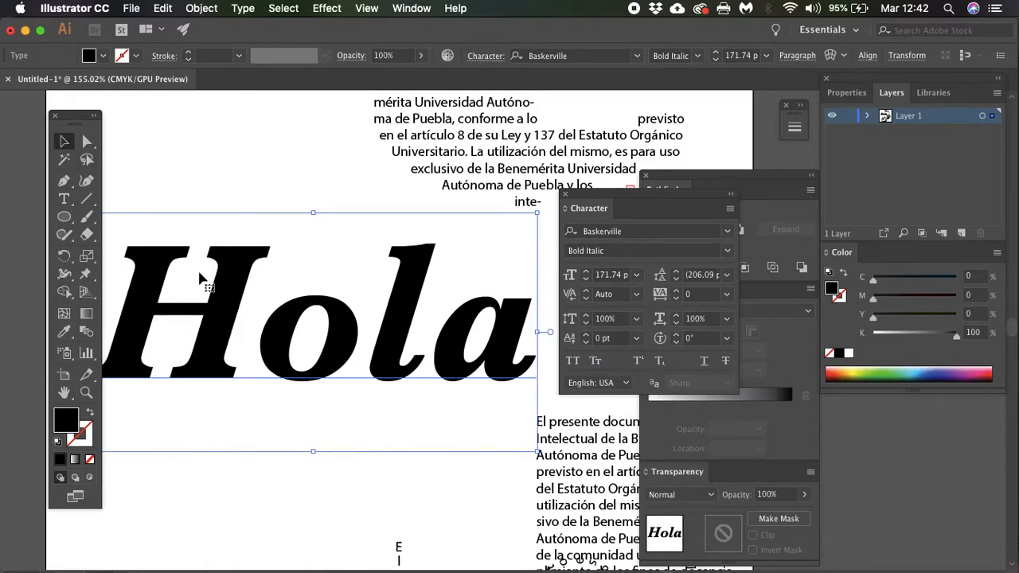
pyautogui.moveTo(536, 451); pyautogui.dragTo(237, 275)
# Select the heading's letters and set their font size first to 12 pt, then to 48 pt
pyautogui.press('t')
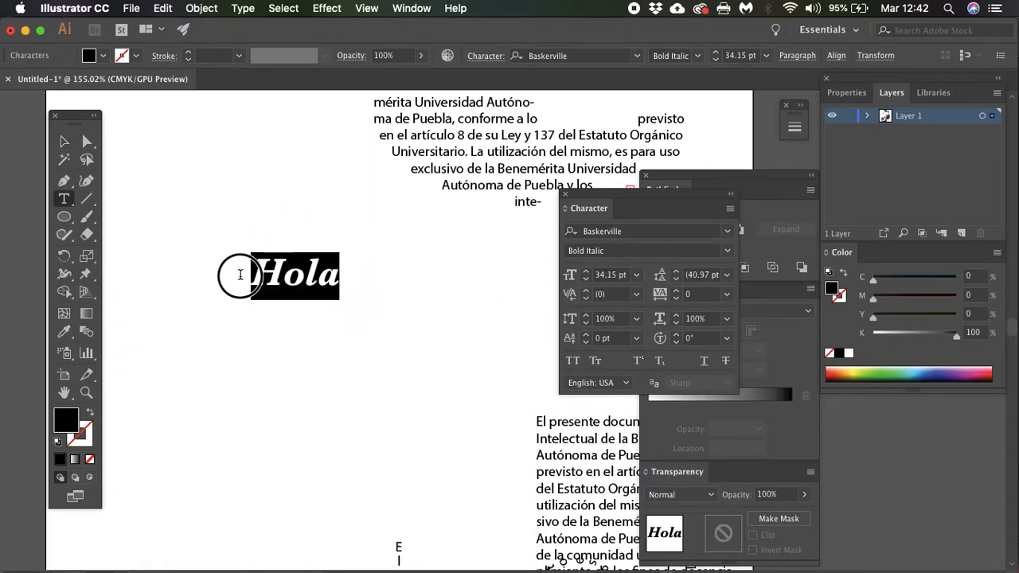
pyautogui.click(636, 275)
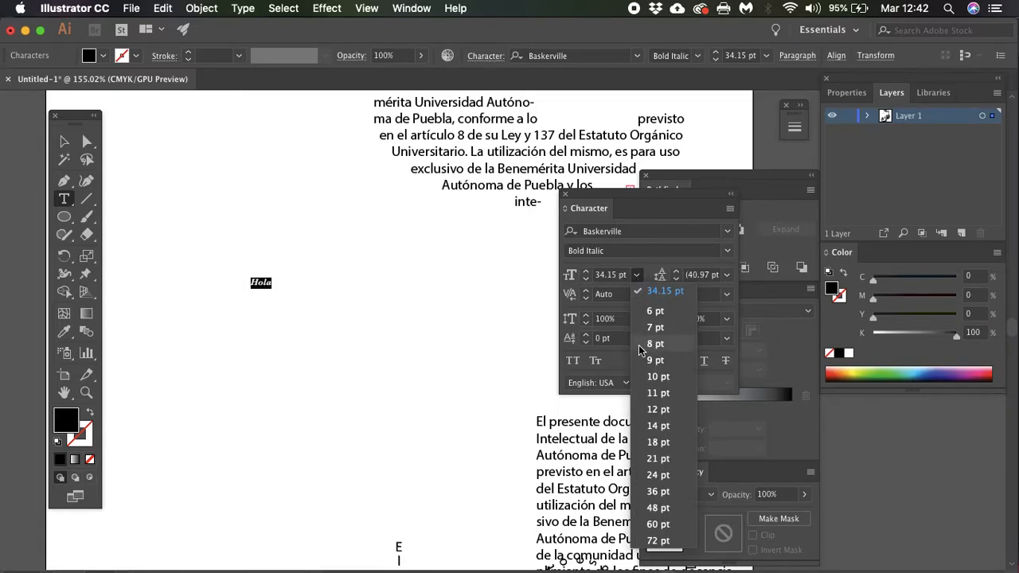
pyautogui.click(657, 410)
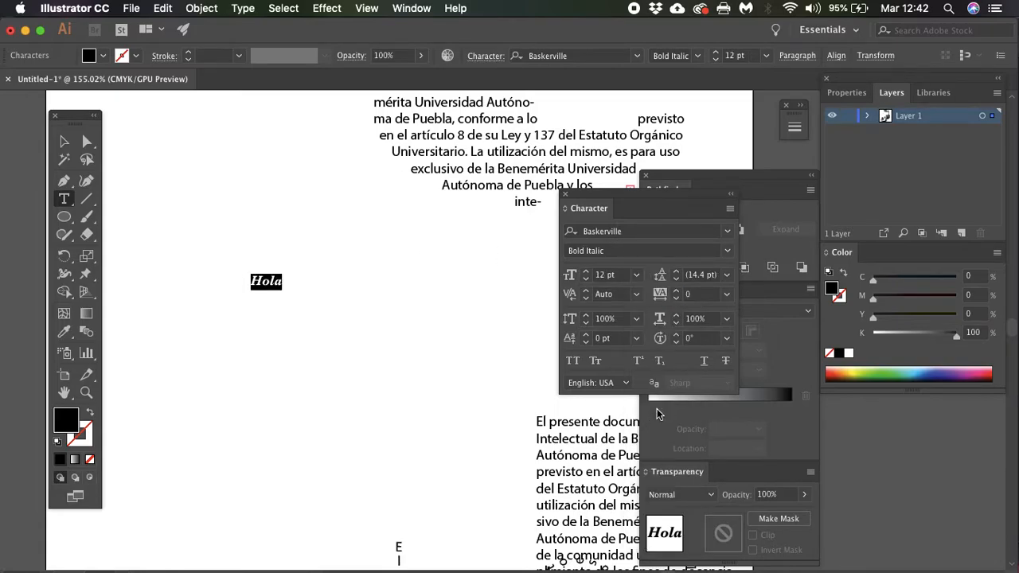
pyautogui.click(637, 277)
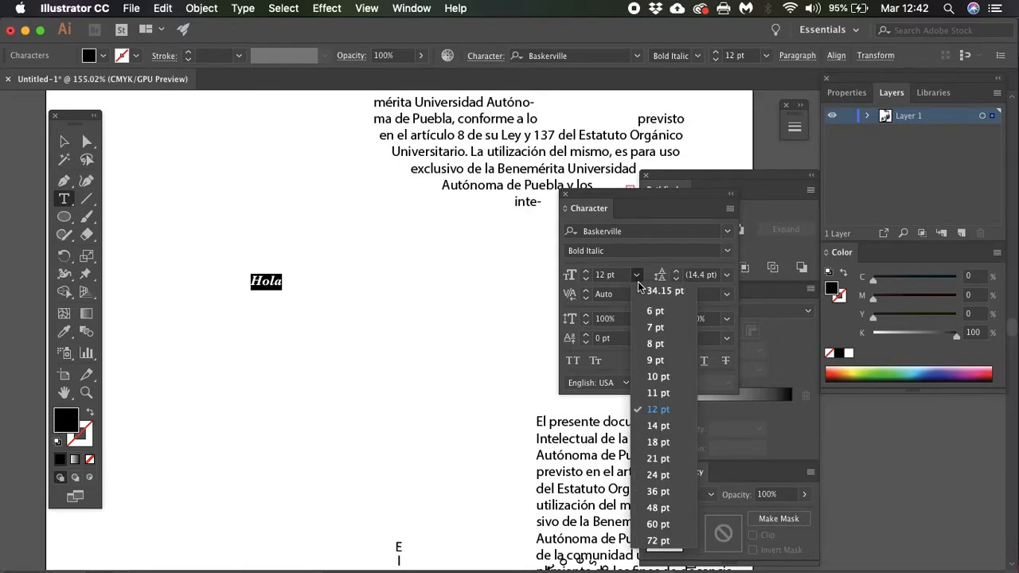
pyautogui.click(657, 508)
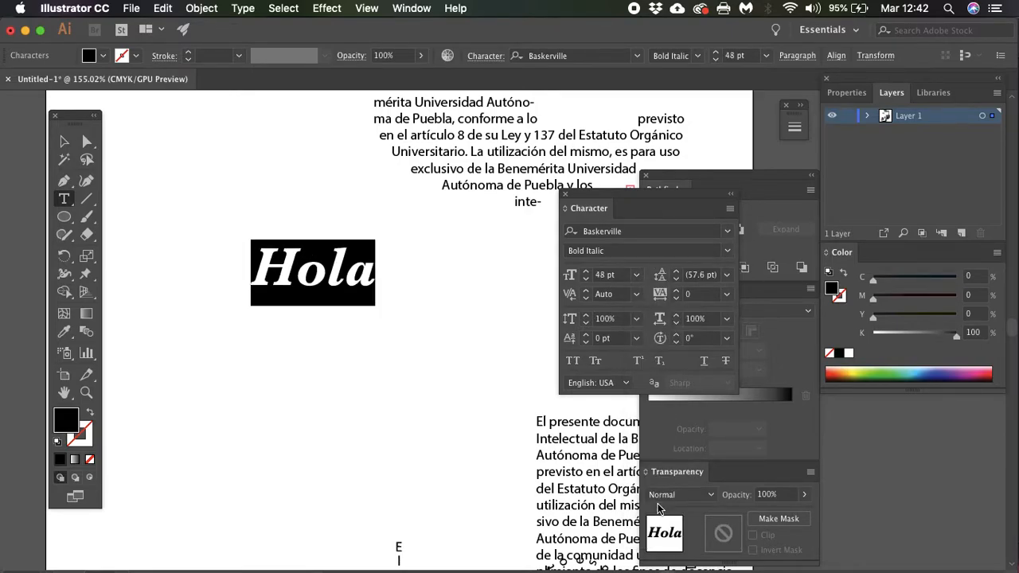
# Set the font size of the selected "Hola" heading to a custom 200 pt
pyautogui.click(638, 277)
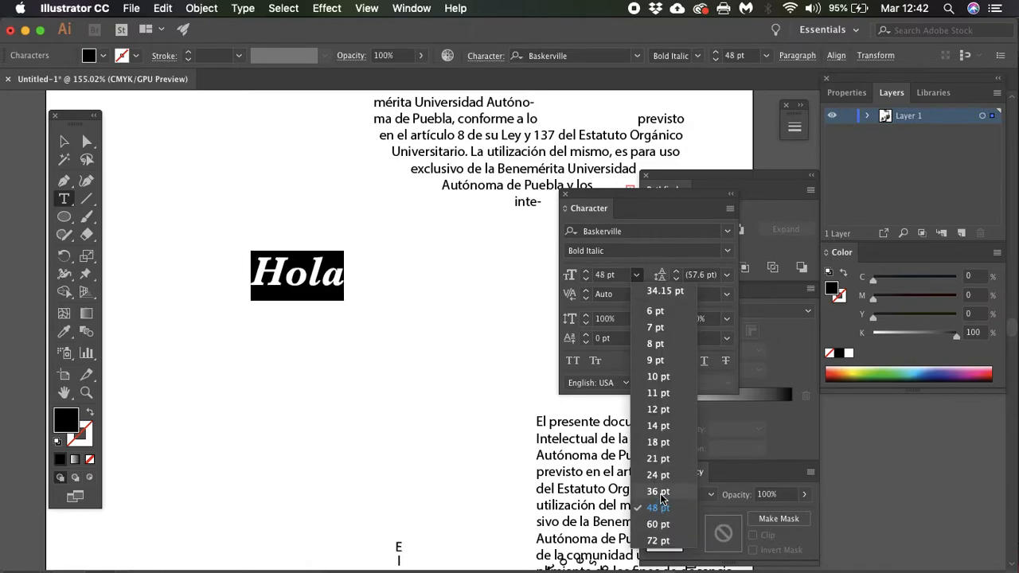
pyautogui.click(609, 280)
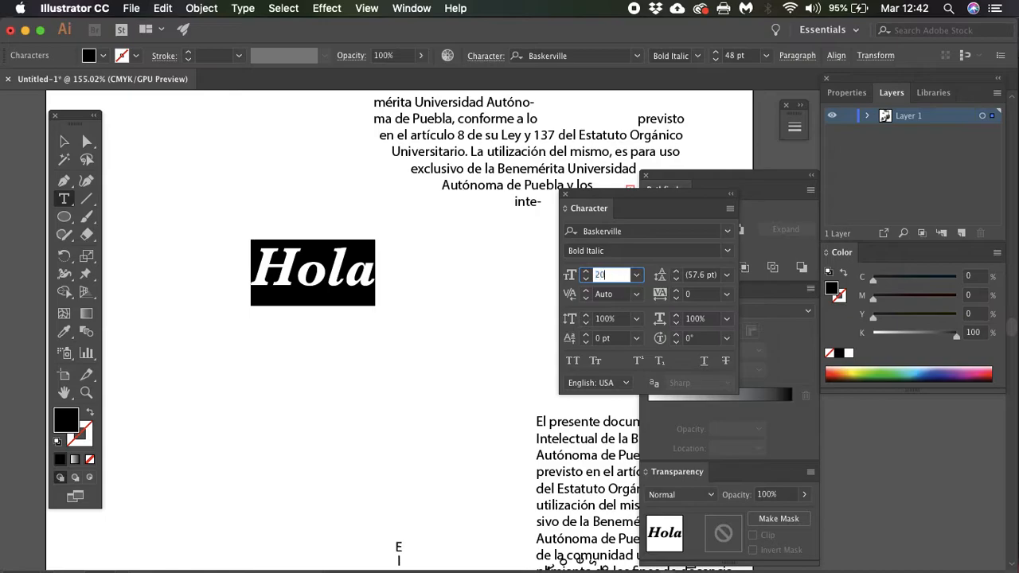
pyautogui.press('Return')
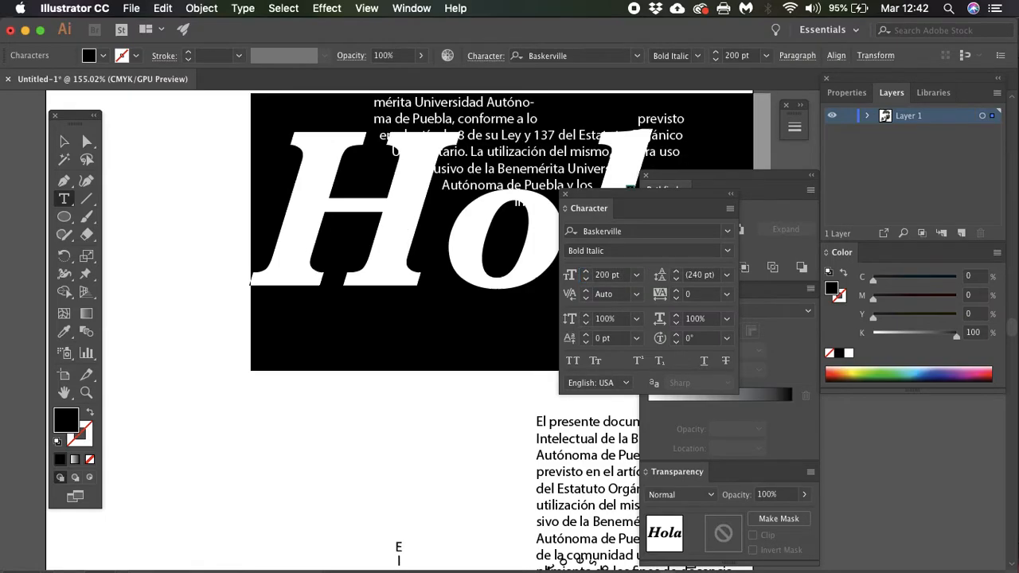
# Move the enlarged "Hola" heading down and to the left, and tighten its tracking to -83
pyautogui.click(64, 142)
pyautogui.moveTo(317, 254); pyautogui.dragTo(170, 320)
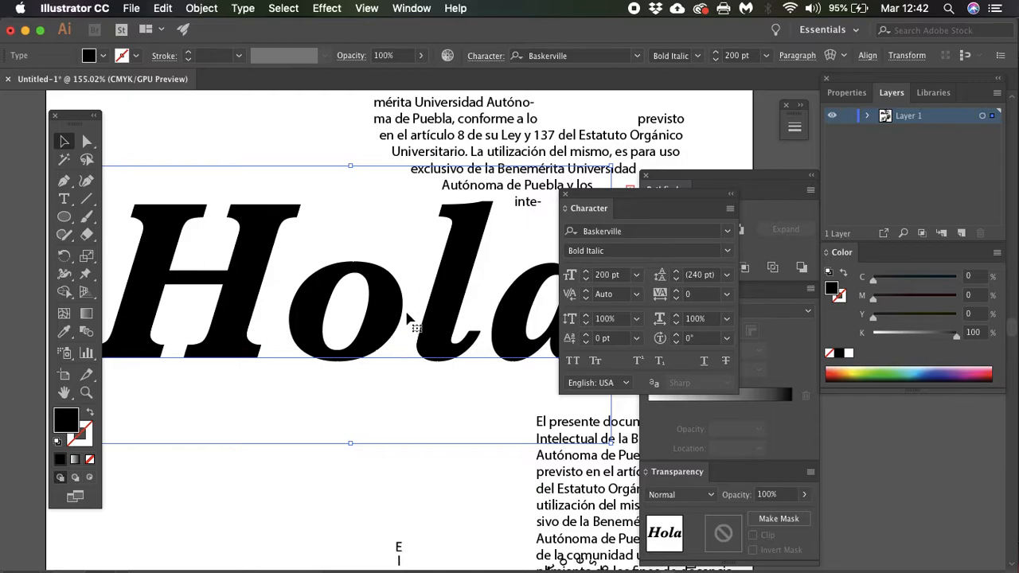
pyautogui.click(676, 298)
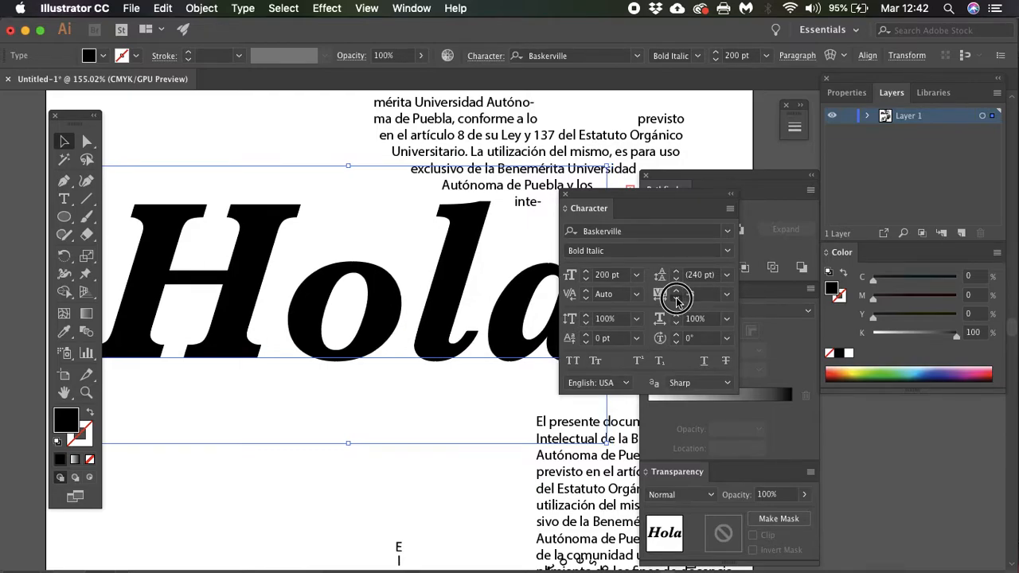
pyautogui.moveTo(676, 298); pyautogui.dragTo(675, 301)
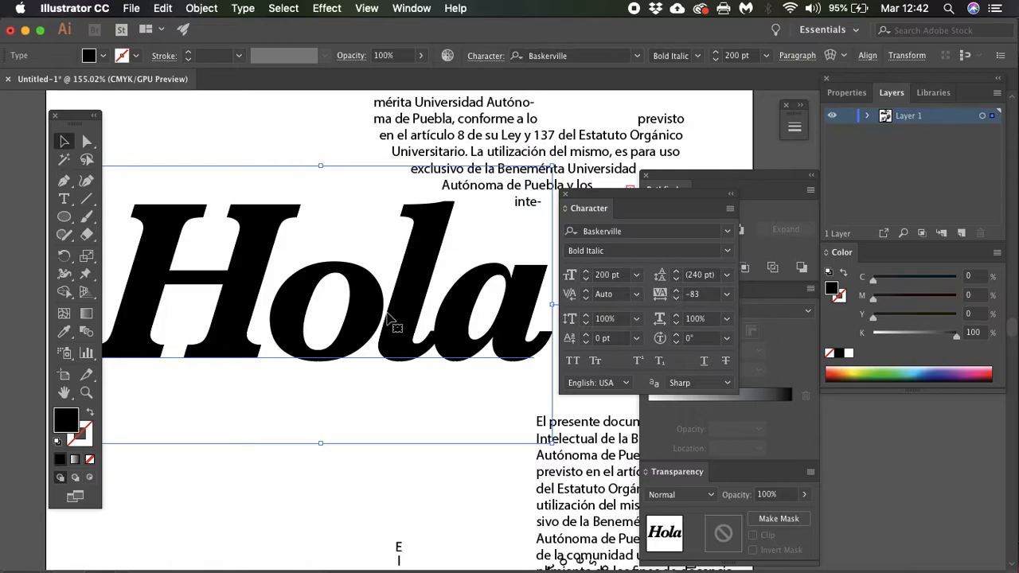
# Place the text cursor between the H and the o, and try lowering the tracking there to -87
pyautogui.doubleClick(265, 327)
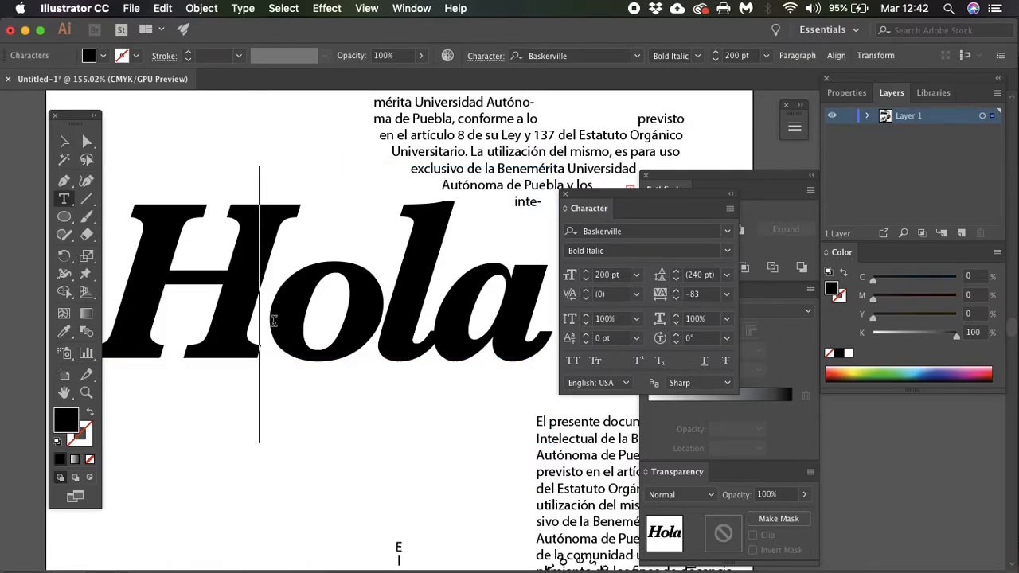
pyautogui.click(270, 320)
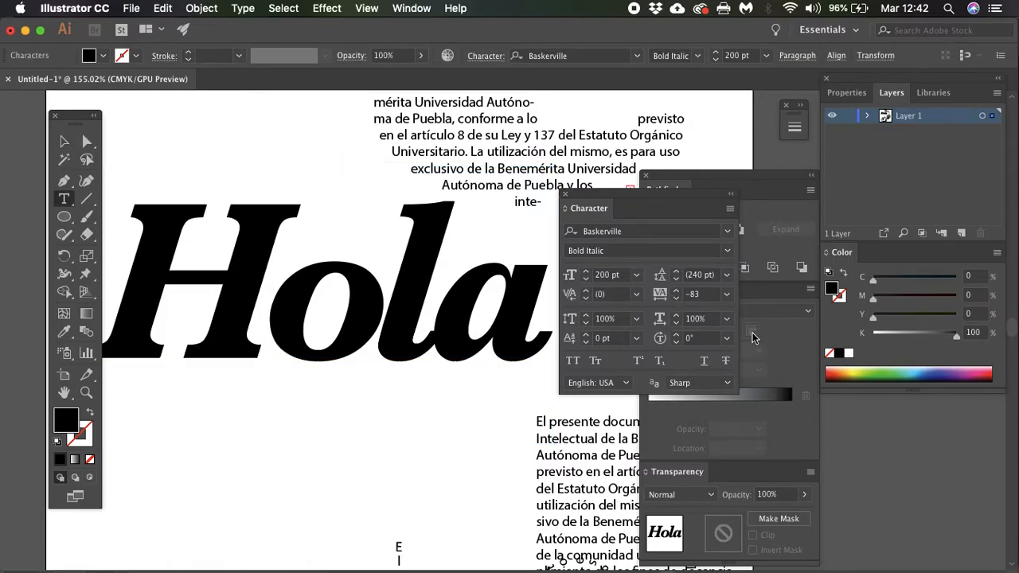
pyautogui.click(676, 300)
pyautogui.click(676, 300)
pyautogui.click(676, 300)
pyautogui.click(676, 300)
pyautogui.click(676, 300)
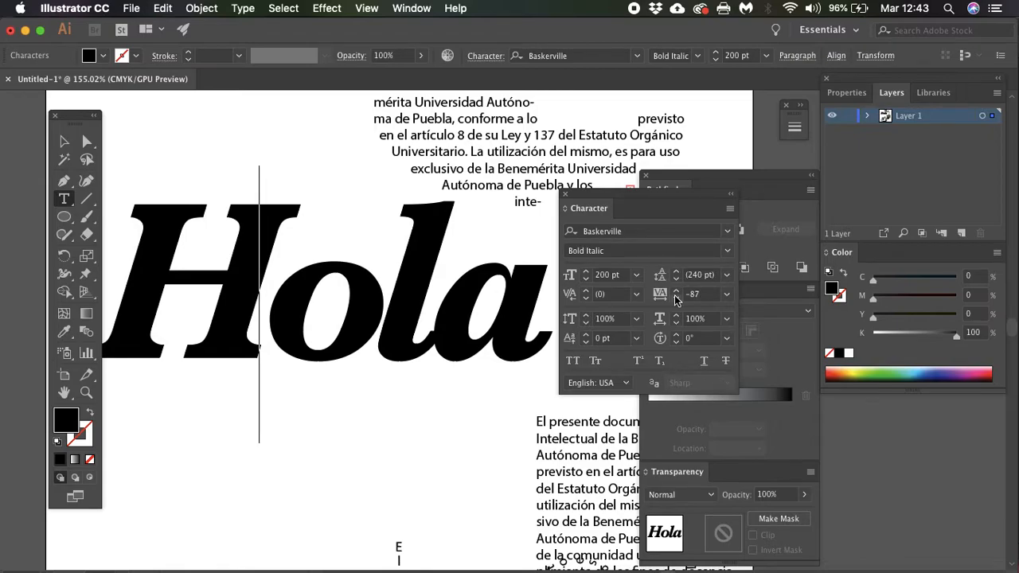
# Select only the letter o of the heading and tighten its tracking to -106
pyautogui.keyDown('shift'); pyautogui.click(314, 310); pyautogui.keyUp('shift')
pyautogui.click(489, 289)
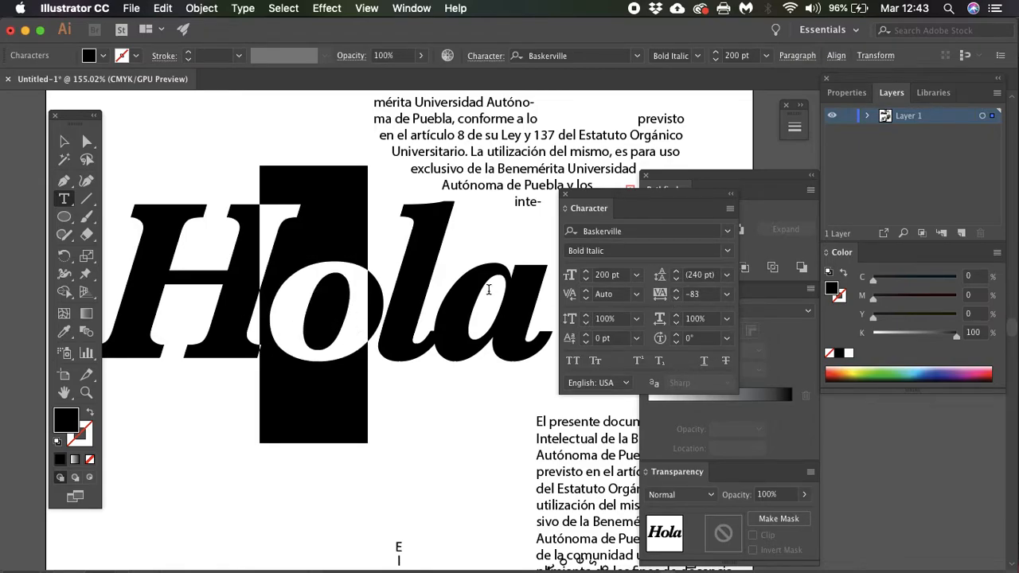
pyautogui.click(676, 300)
pyautogui.click(676, 300)
pyautogui.click(676, 300)
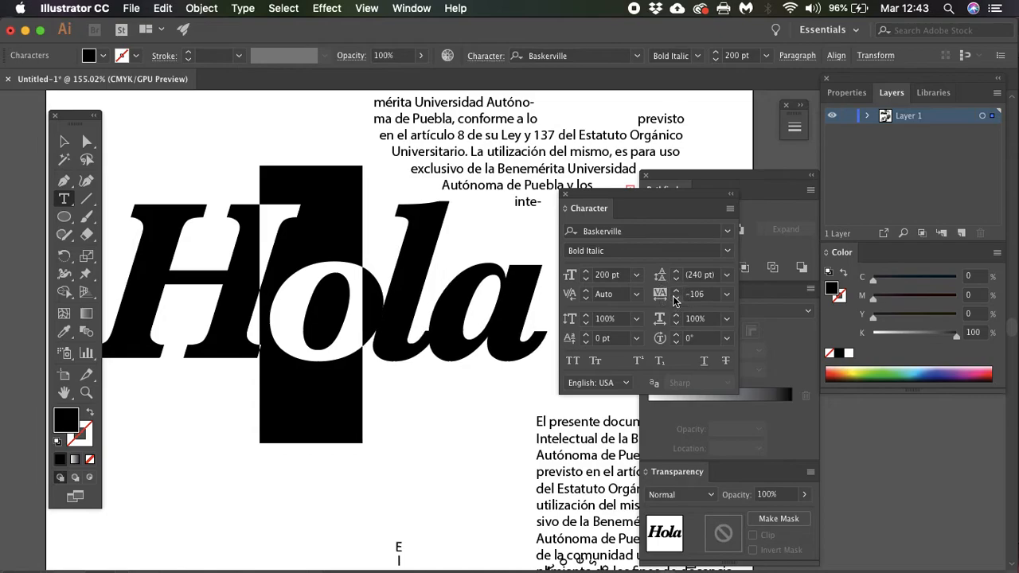
# Select the letter H and lower its tracking in small increments to pull the o closer to it
pyautogui.moveTo(255, 306); pyautogui.dragTo(126, 298)
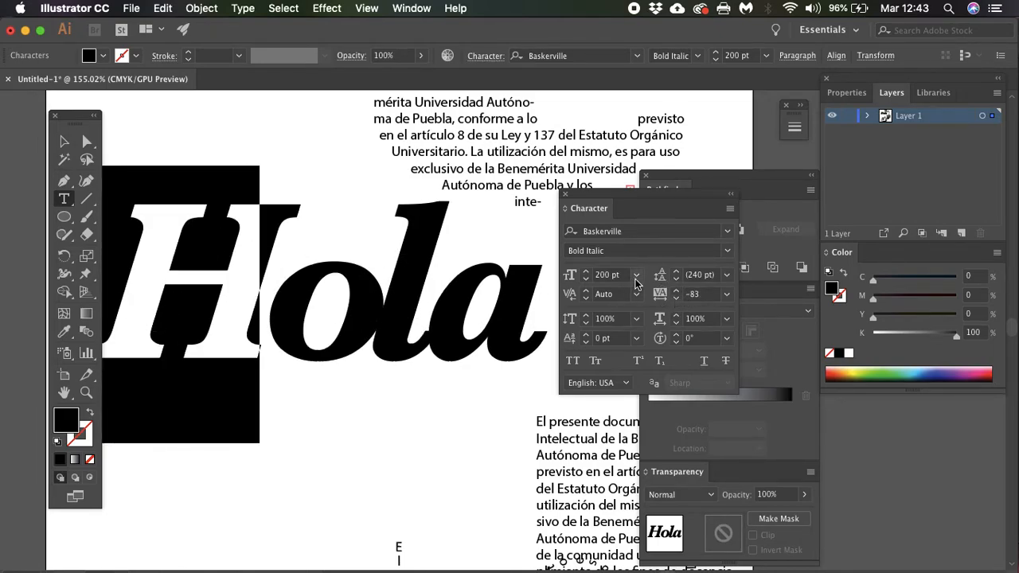
pyautogui.click(675, 300)
pyautogui.click(674, 300)
pyautogui.click(674, 300)
pyautogui.click(674, 300)
pyautogui.click(675, 300)
pyautogui.click(675, 300)
pyautogui.click(674, 300)
pyautogui.click(675, 301)
pyautogui.click(674, 300)
pyautogui.click(674, 300)
pyautogui.click(674, 300)
pyautogui.click(675, 300)
pyautogui.click(674, 301)
pyautogui.click(366, 423)
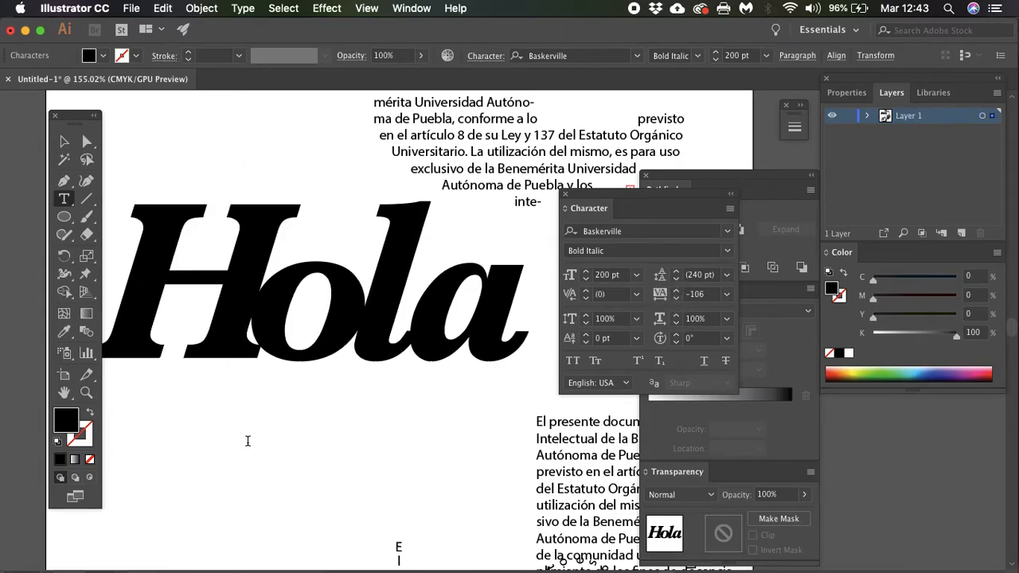
# Select the whole "Hola" heading as an object and scale it down to about 157.7 pt
pyautogui.scroll(-3, 247, 441)
pyautogui.click(64, 142)
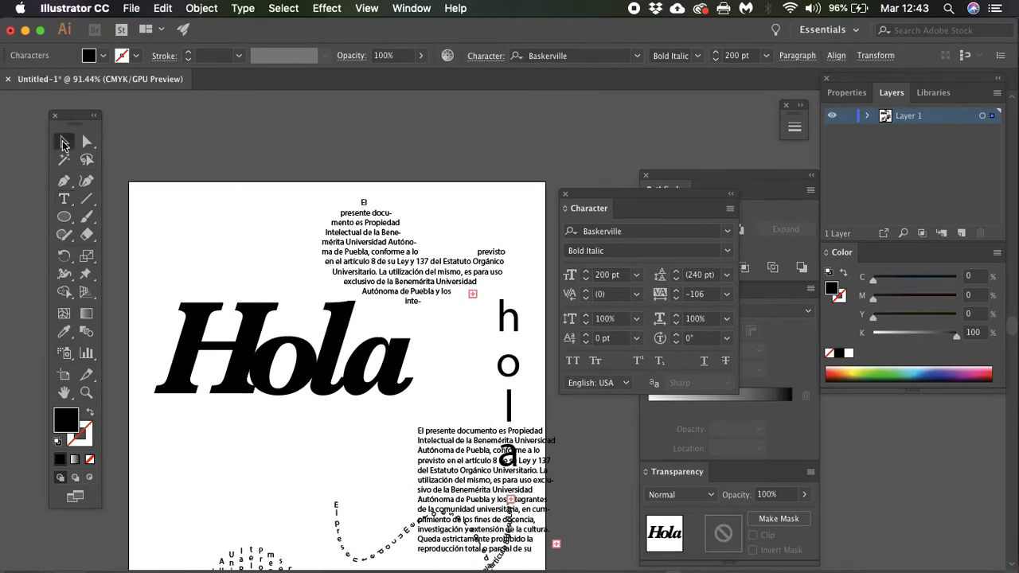
pyautogui.click(173, 364)
pyautogui.moveTo(414, 442); pyautogui.dragTo(364, 414)
# Move the paragraph column directly beneath the "Hola" heading, flush with its left edge, and select both text objects
pyautogui.moveTo(462, 481); pyautogui.dragTo(179, 414)
pyautogui.click(208, 365)
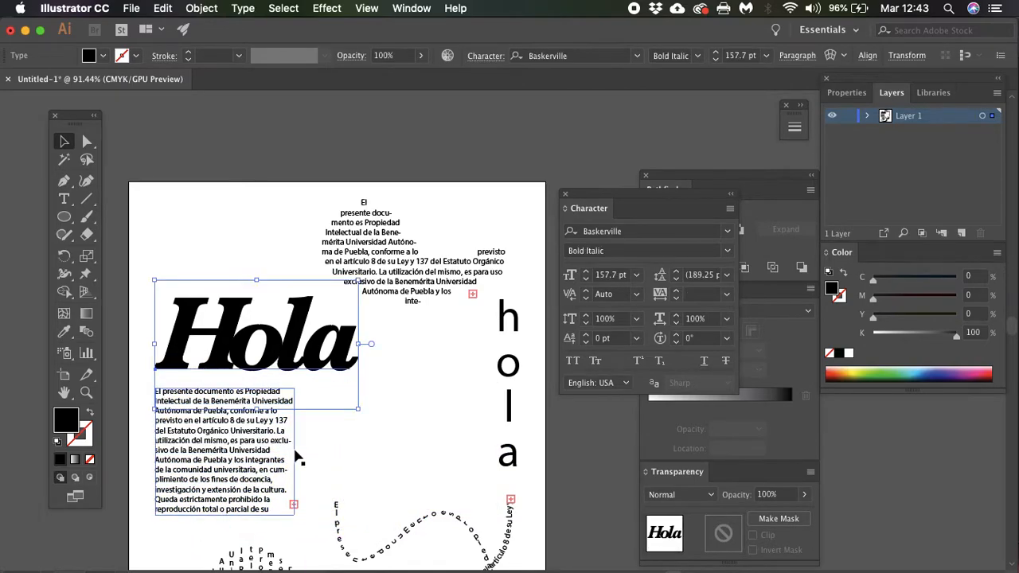
pyautogui.scroll(2, 296, 459)
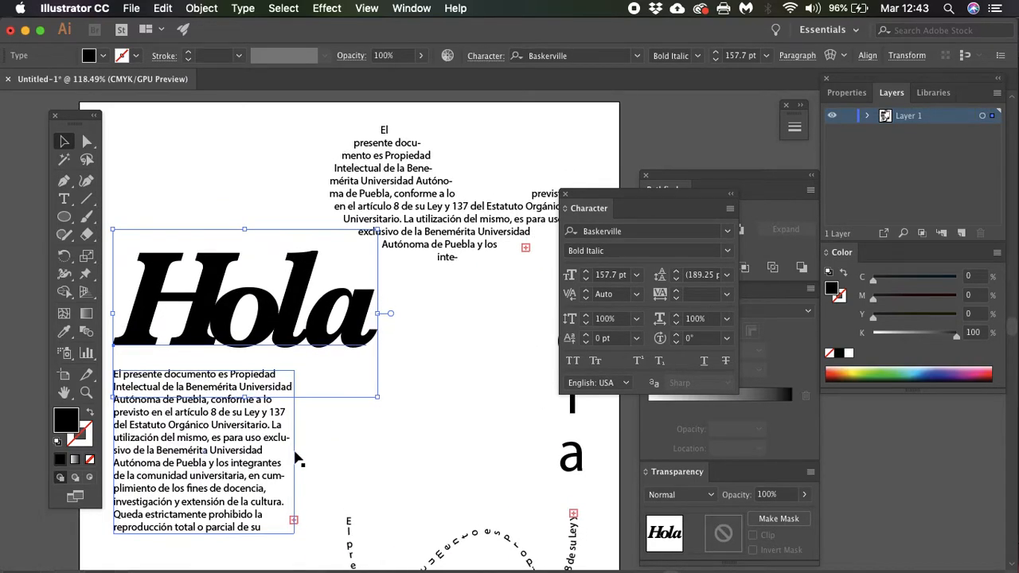
pyautogui.scroll(-3, 299, 439)
pyautogui.scroll(2, 169, 336)
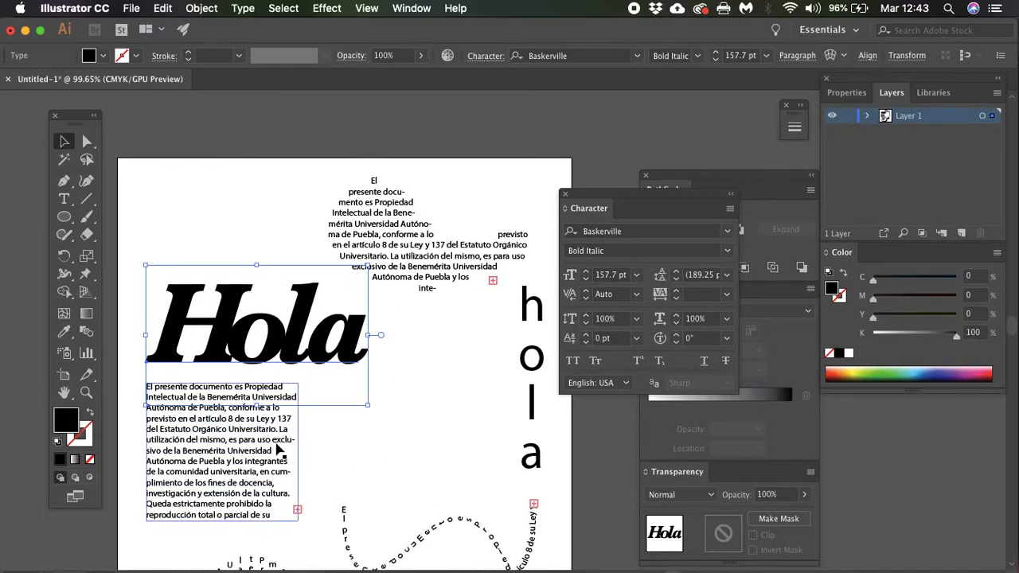
pyautogui.scroll(1, 303, 449)
# Add a new point text reading "Adiós" and move it below the "Hola" heading, over the paragraph
pyautogui.click(66, 203)
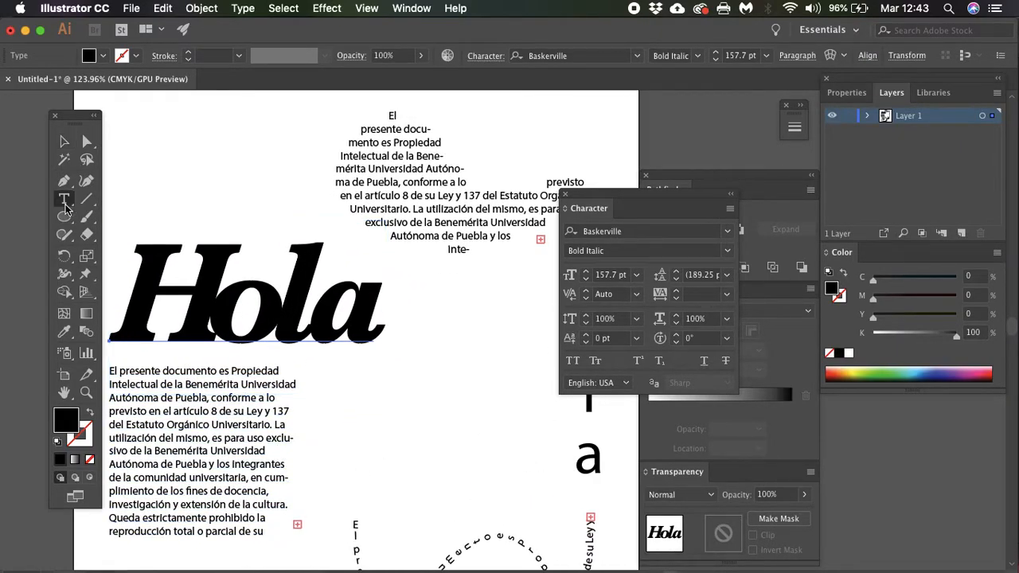
pyautogui.click(329, 415)
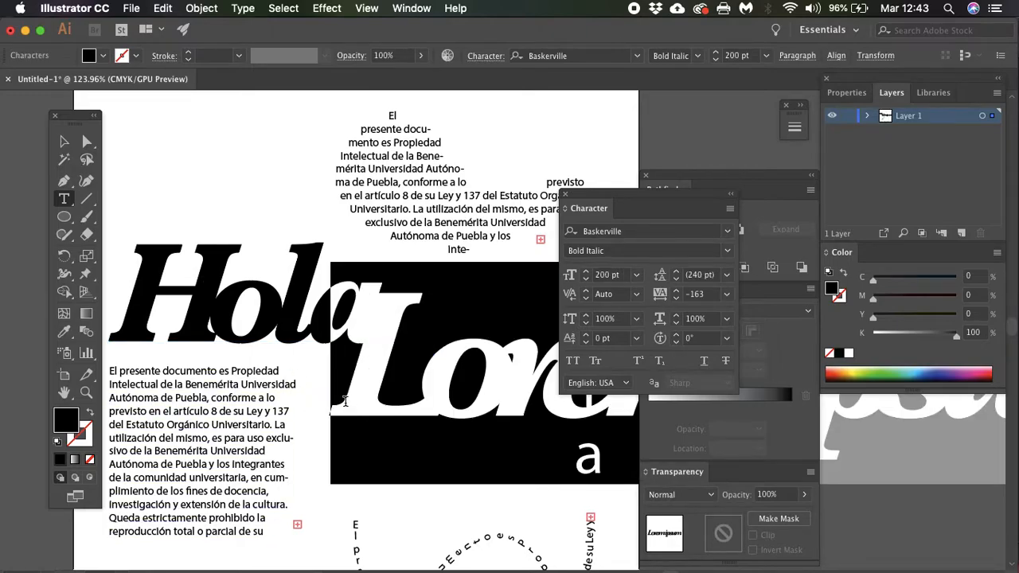
pyautogui.write('ua')
pyautogui.press('BackSpace')
pyautogui.press('BackSpace')
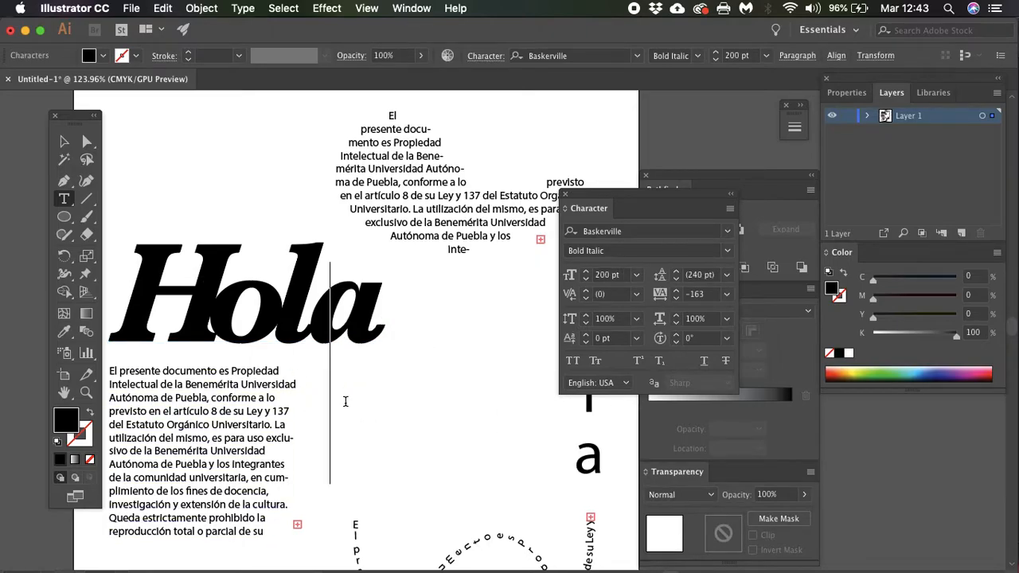
pyautogui.write('Adios')
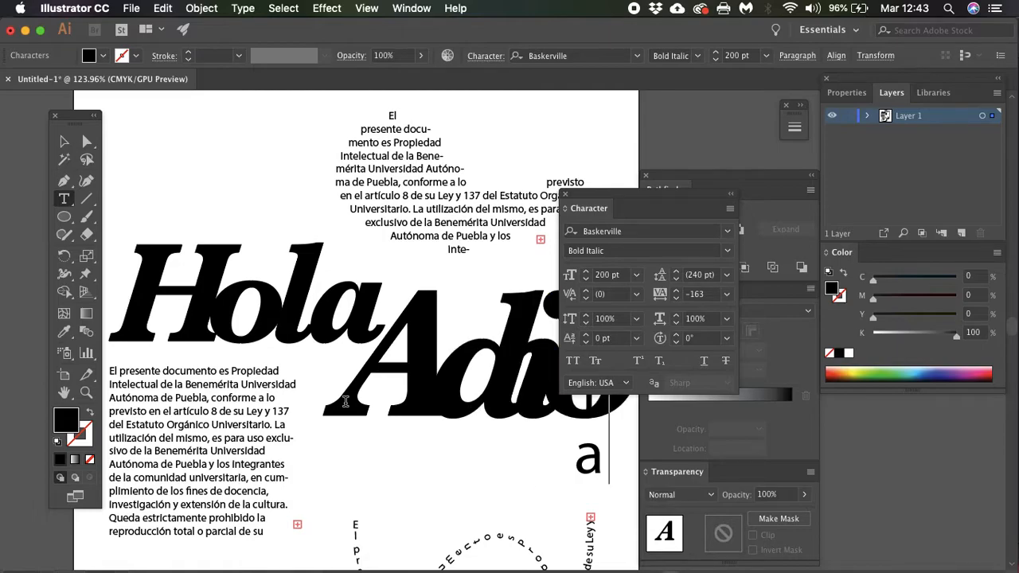
pyautogui.click(64, 140)
pyautogui.moveTo(381, 375); pyautogui.dragTo(213, 428)
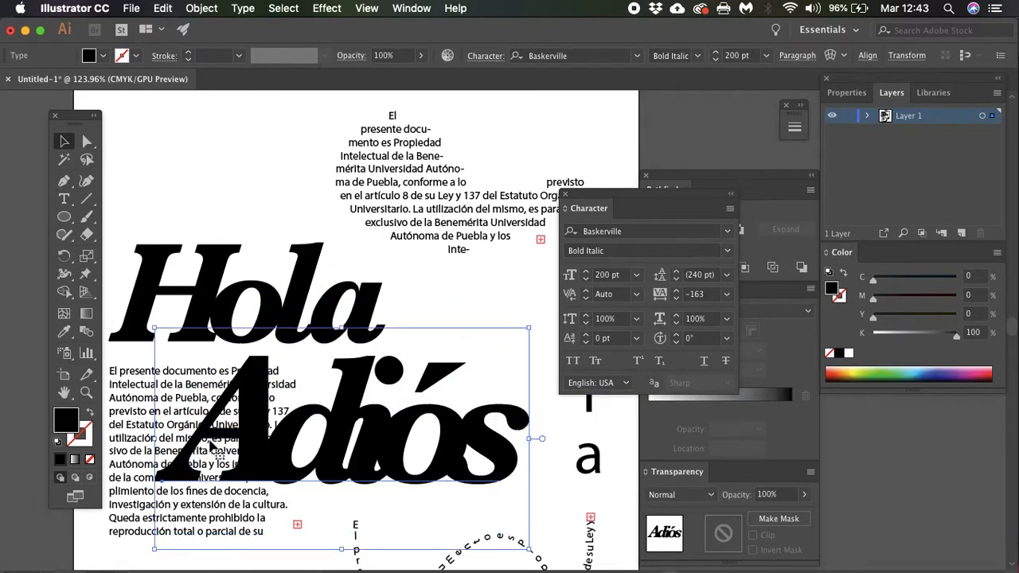
# Set the tracking of "Adiós" to 0 and scale it down to about 113.21 pt beside the paragraph
pyautogui.click(704, 295)
pyautogui.write('0')
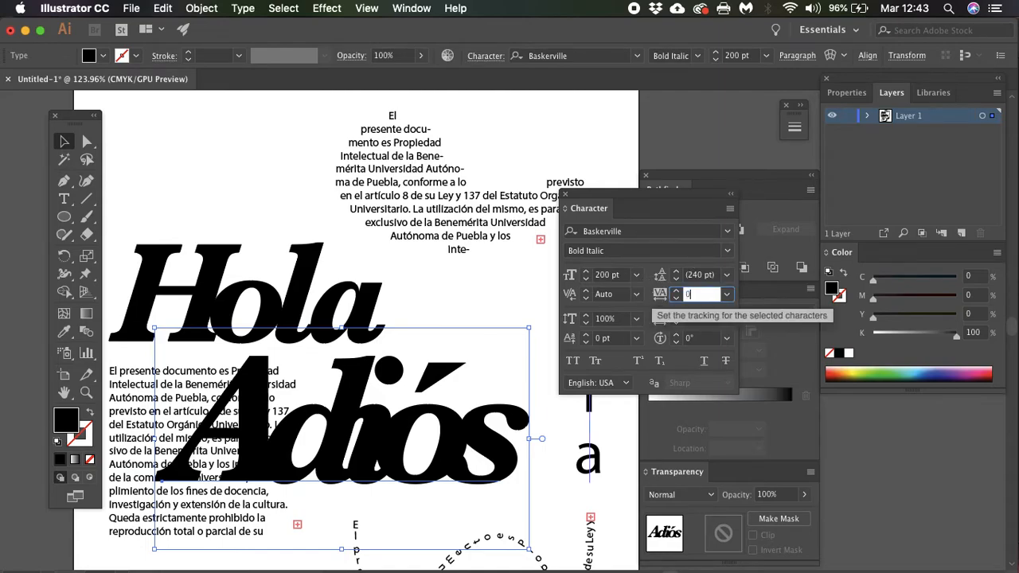
pyautogui.press('Return')
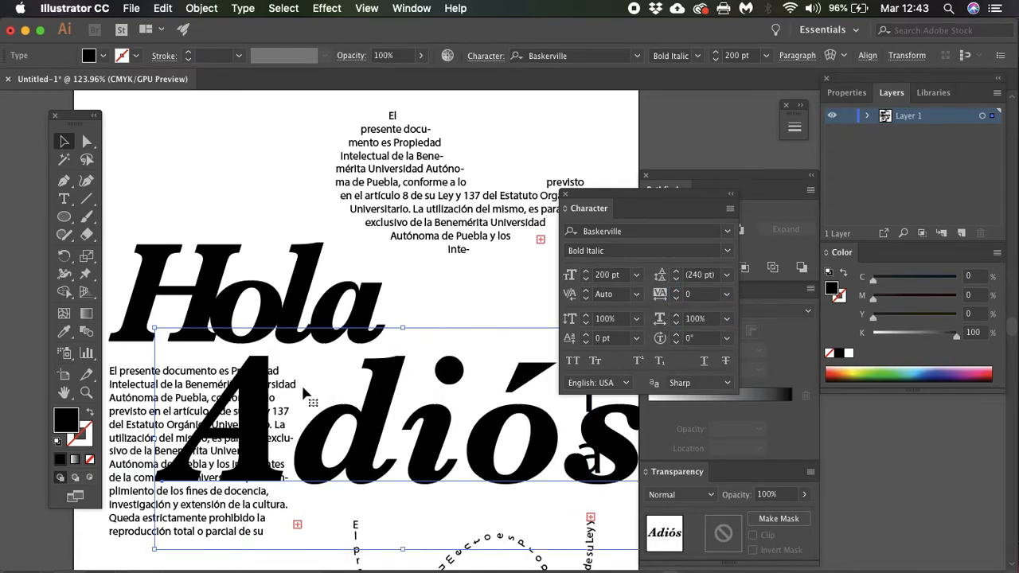
pyautogui.moveTo(154, 329); pyautogui.dragTo(371, 424)
pyautogui.moveTo(424, 481); pyautogui.dragTo(342, 428)
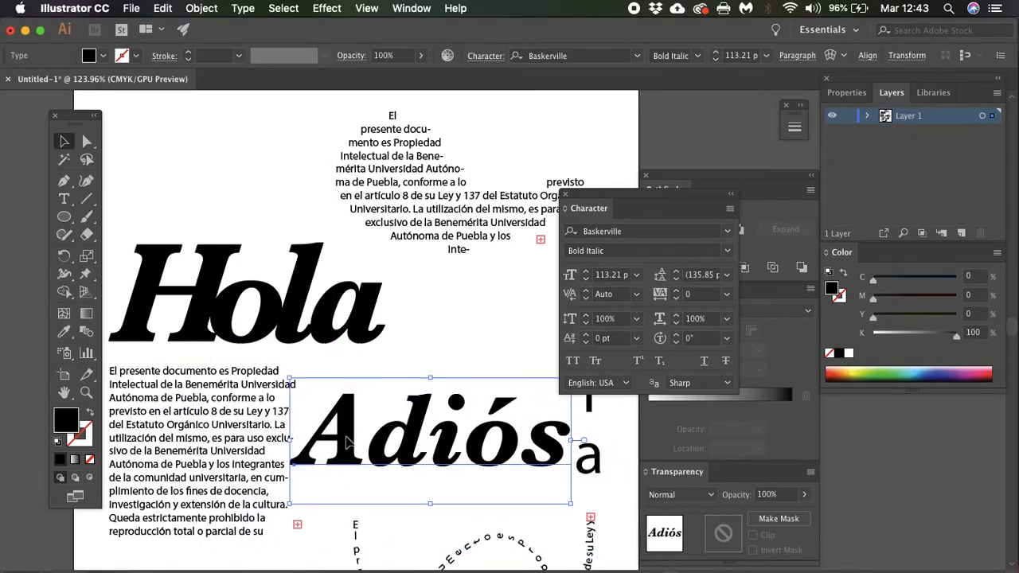
# Set the kerning of "Adiós" to Optical and try adjusting it in numeric increments on the whole word
pyautogui.click(587, 298)
pyautogui.click(648, 326)
pyautogui.click(638, 295)
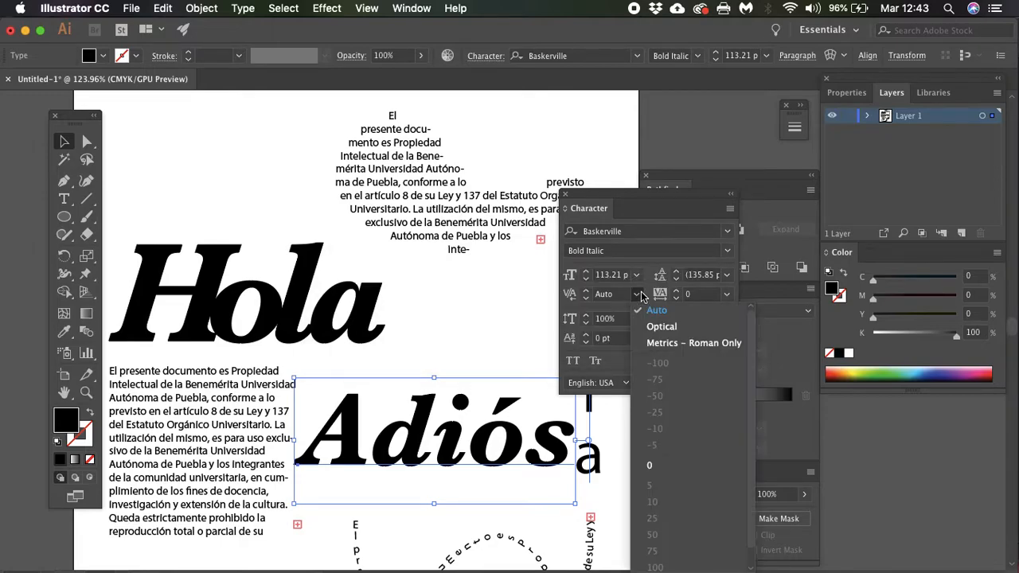
pyautogui.click(659, 327)
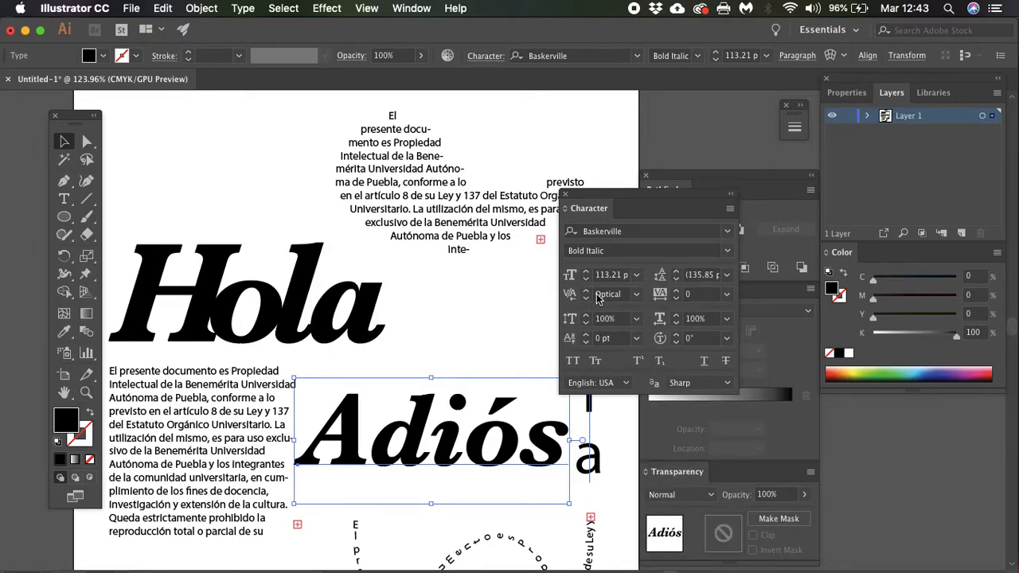
pyautogui.click(584, 300)
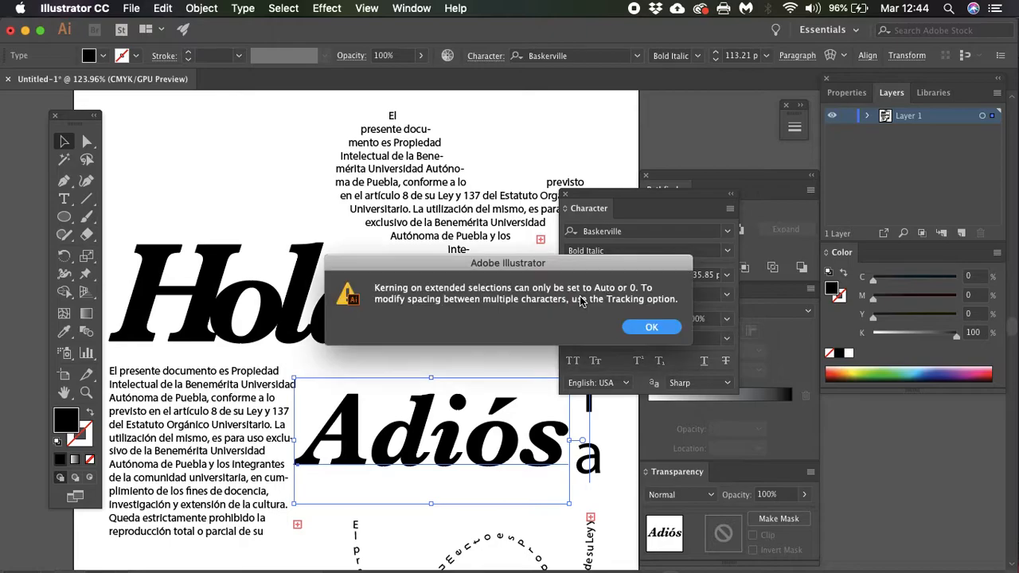
pyautogui.click(649, 327)
# Select the paragraph column, try a numeric kerning adjustment on it, and set its kerning to Optical
pyautogui.click(151, 462)
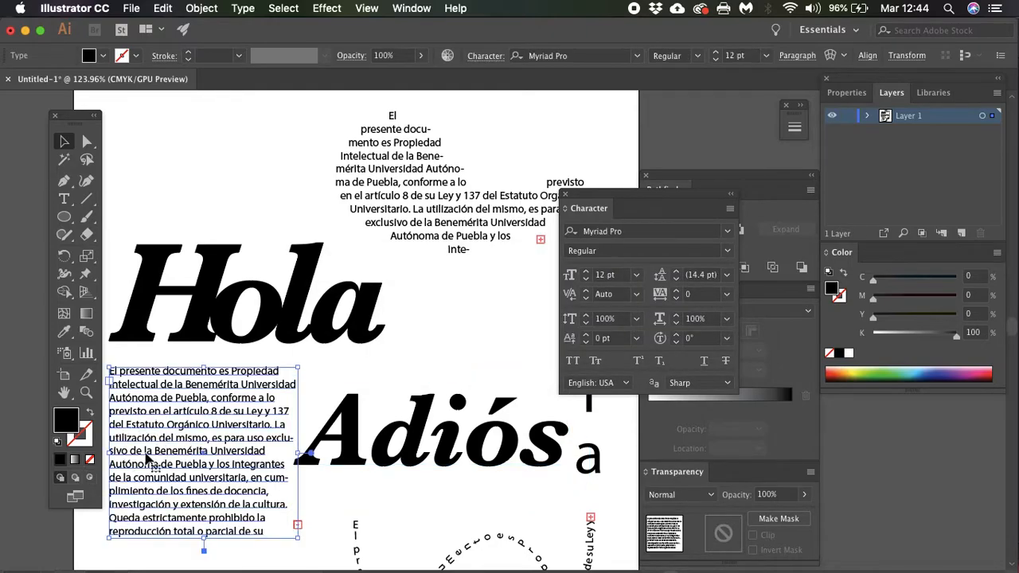
pyautogui.click(585, 299)
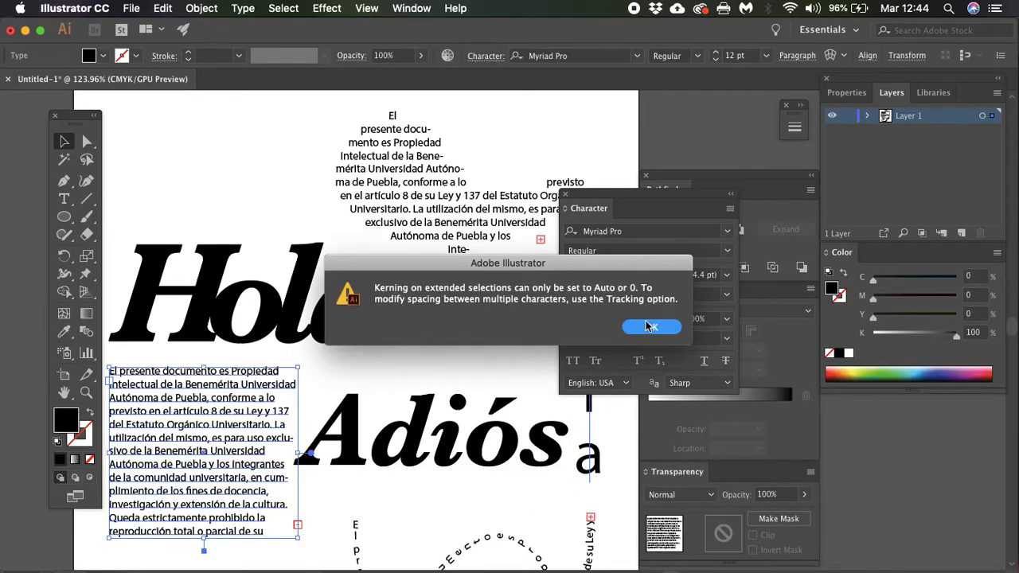
pyautogui.click(649, 327)
pyautogui.click(636, 295)
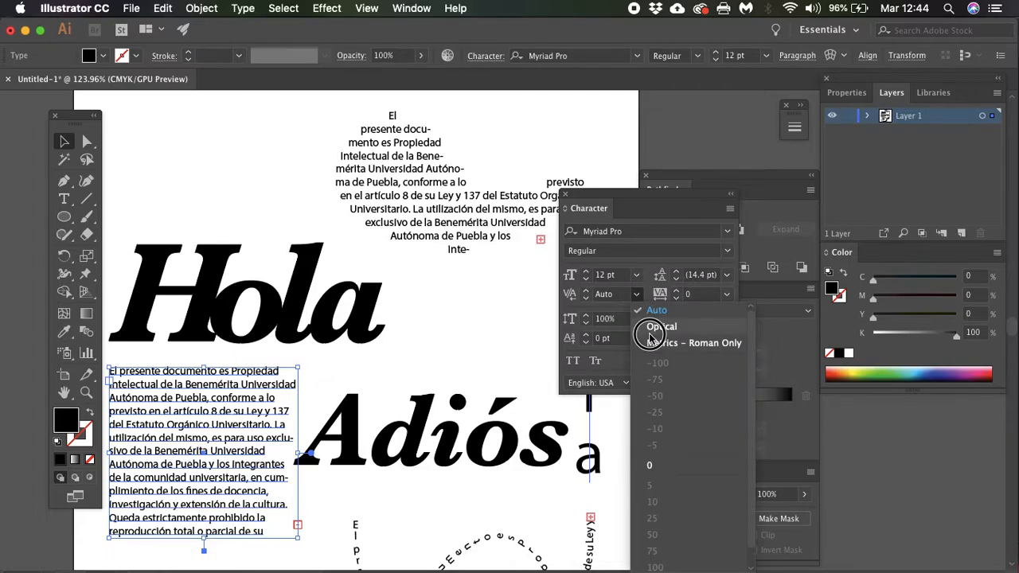
pyautogui.click(650, 328)
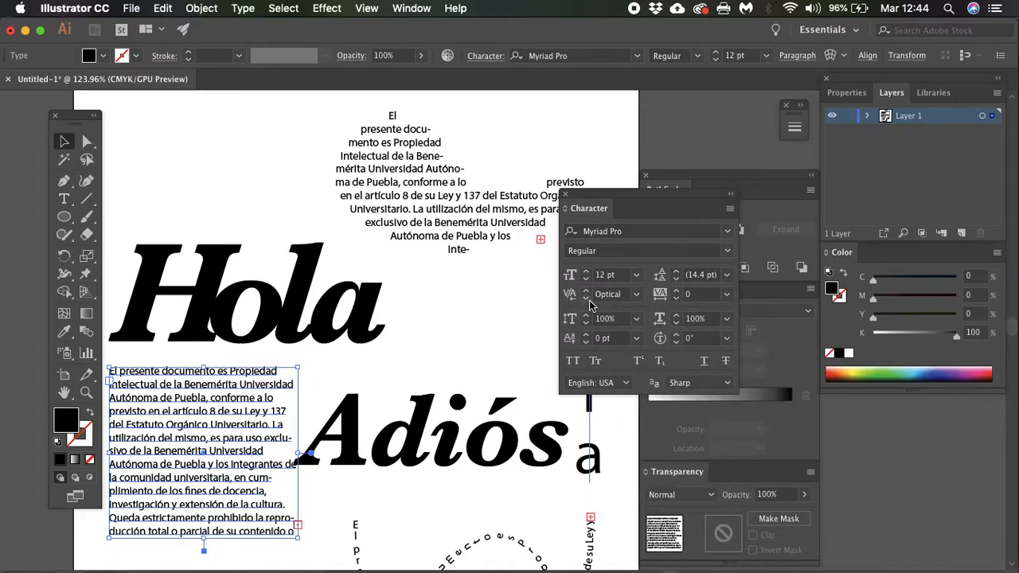
# Try another numeric kerning adjustment on the paragraph and set its kerning to Metrics - Roman Only
pyautogui.click(586, 299)
pyautogui.click(638, 324)
pyautogui.click(636, 295)
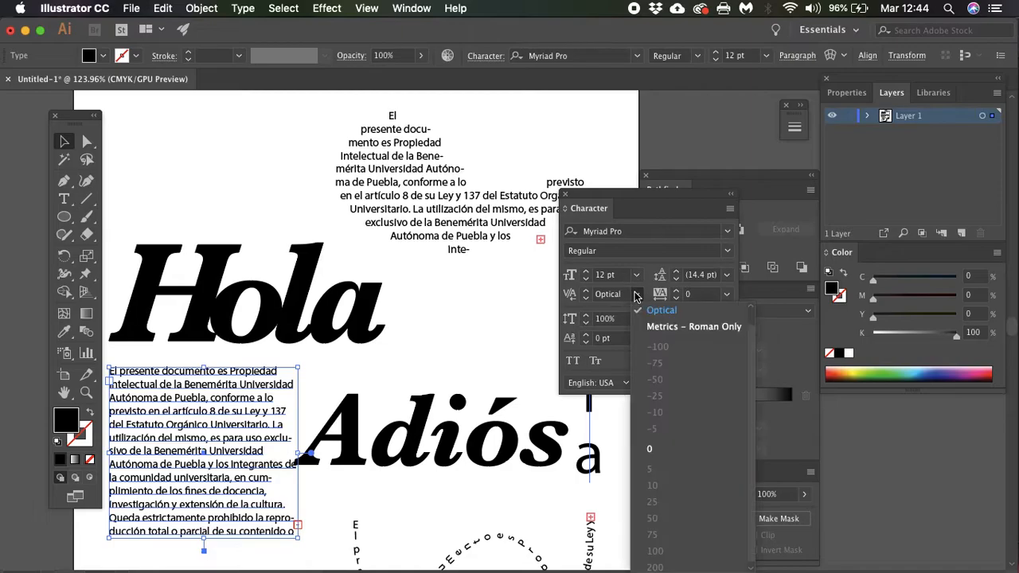
pyautogui.click(650, 327)
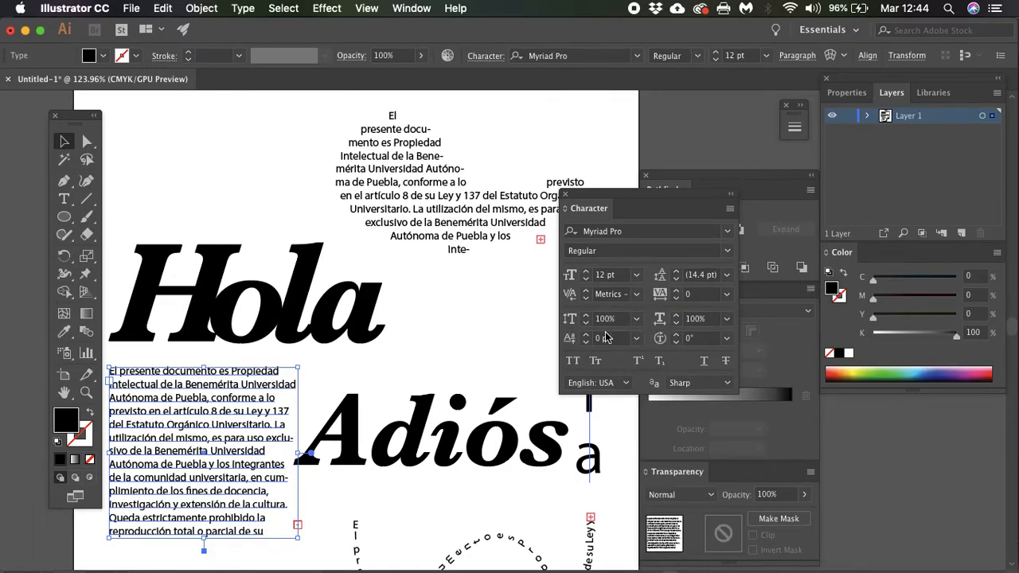
pyautogui.scroll(3, 148, 421)
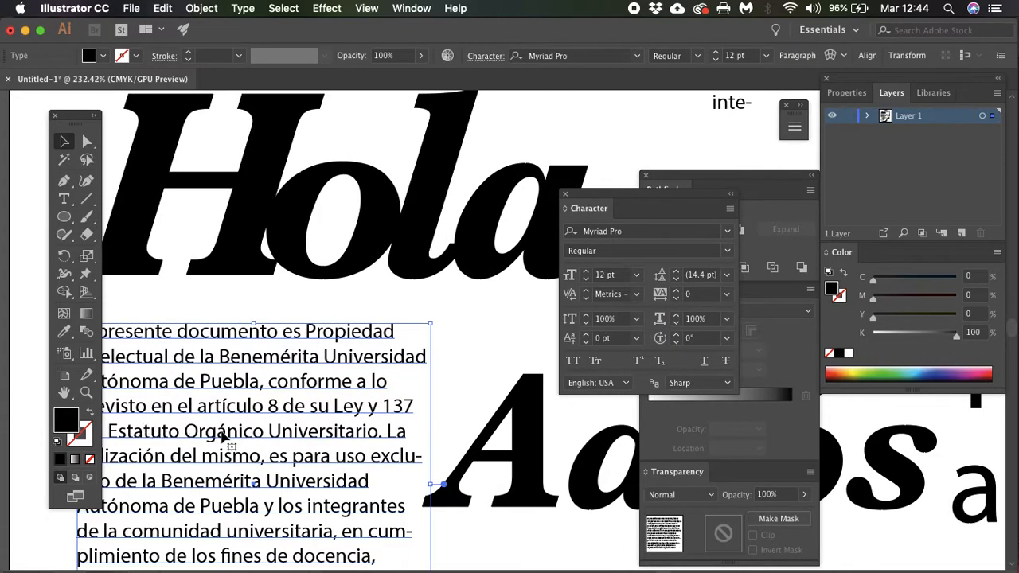
# Undo and redo the paragraph's last kerning change to compare the spacing, leaving its kerning on Optical
pyautogui.scroll(-2, 224, 438)
pyautogui.press('super+z')
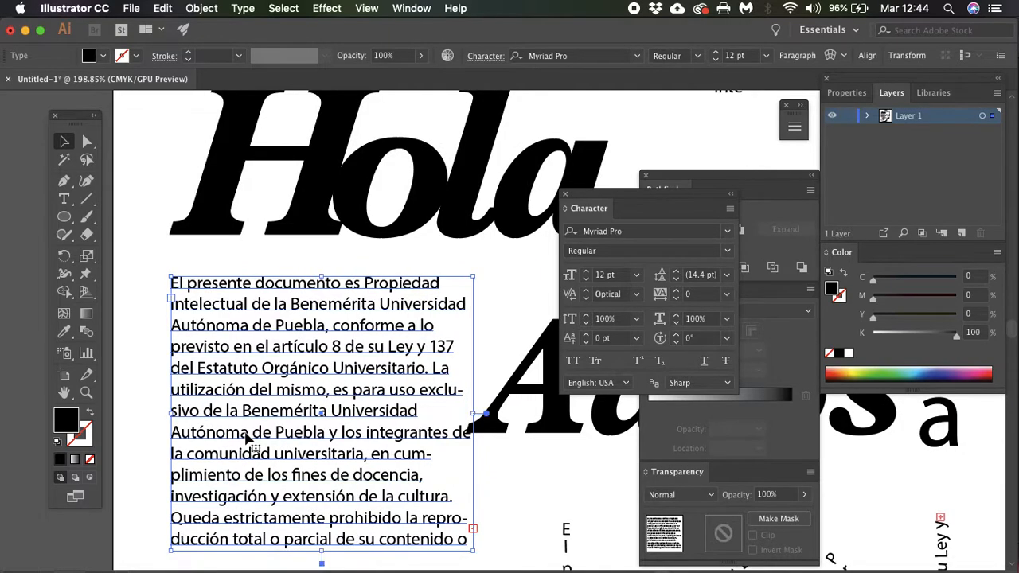
pyautogui.press('super+shift+z')
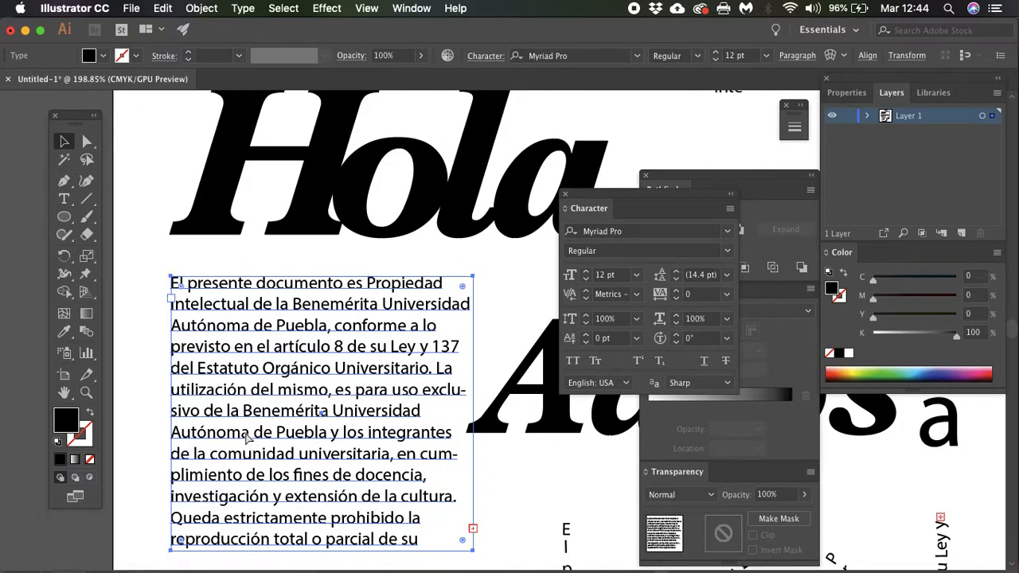
pyautogui.press('super+z')
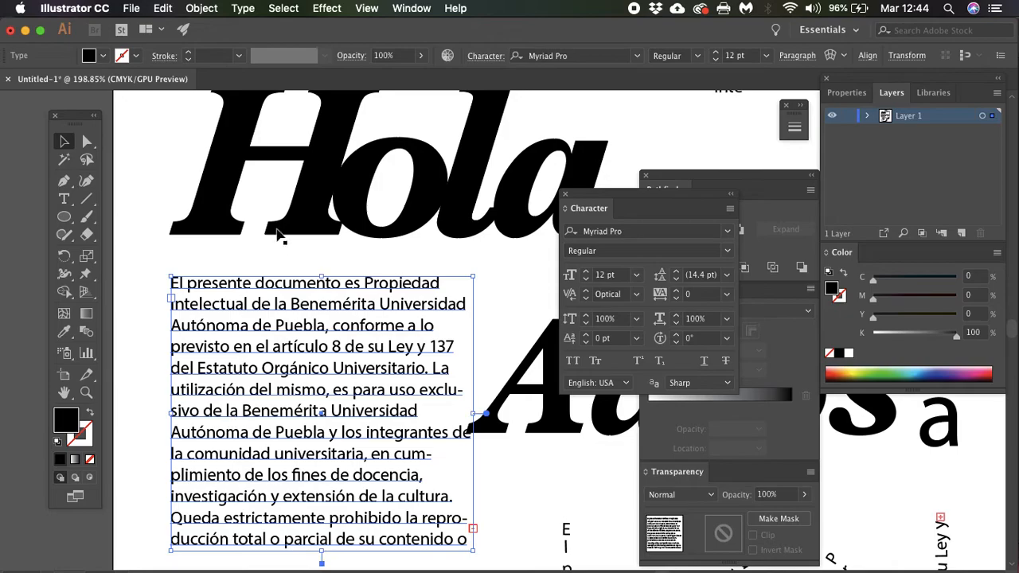
# Increase the paragraph's leading to 33 pt and extend its text frame downward to hold more lines
pyautogui.scroll(-4, 303, 340)
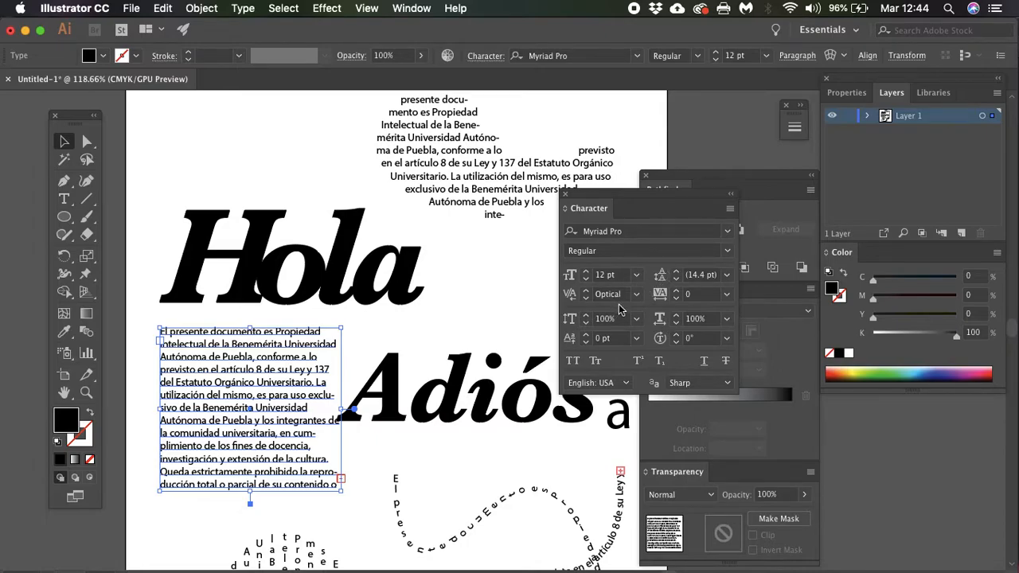
pyautogui.click(677, 275)
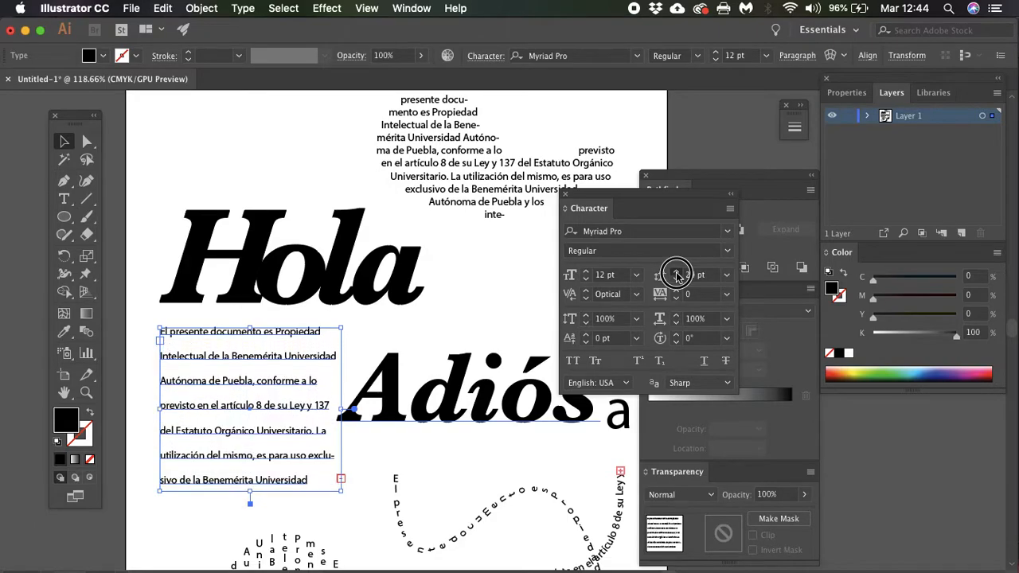
pyautogui.click(677, 274)
pyautogui.moveTo(250, 496); pyautogui.dragTo(250, 558)
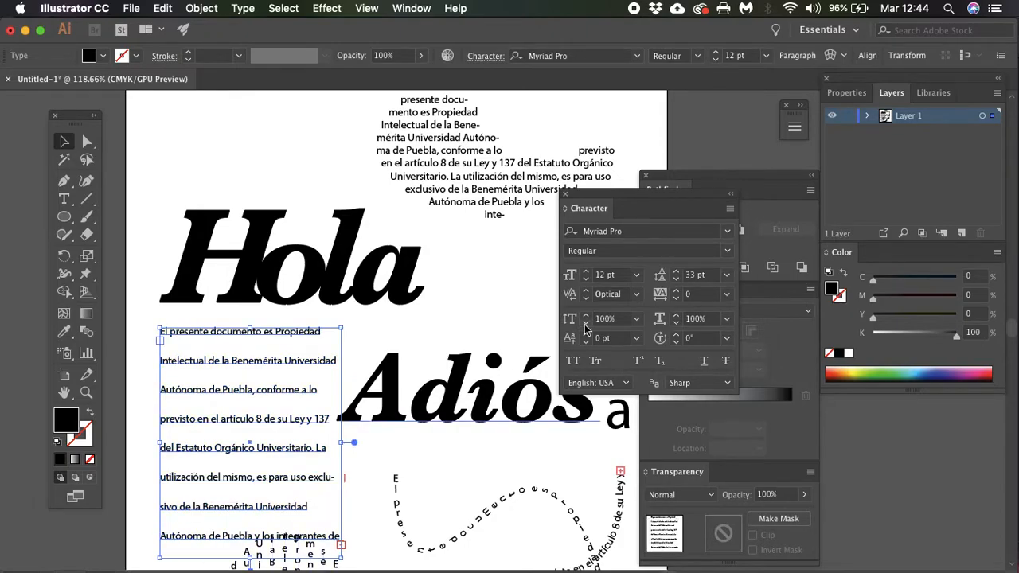
# Reduce the paragraph's leading to 3 pt so that its lines overlap
pyautogui.click(675, 279)
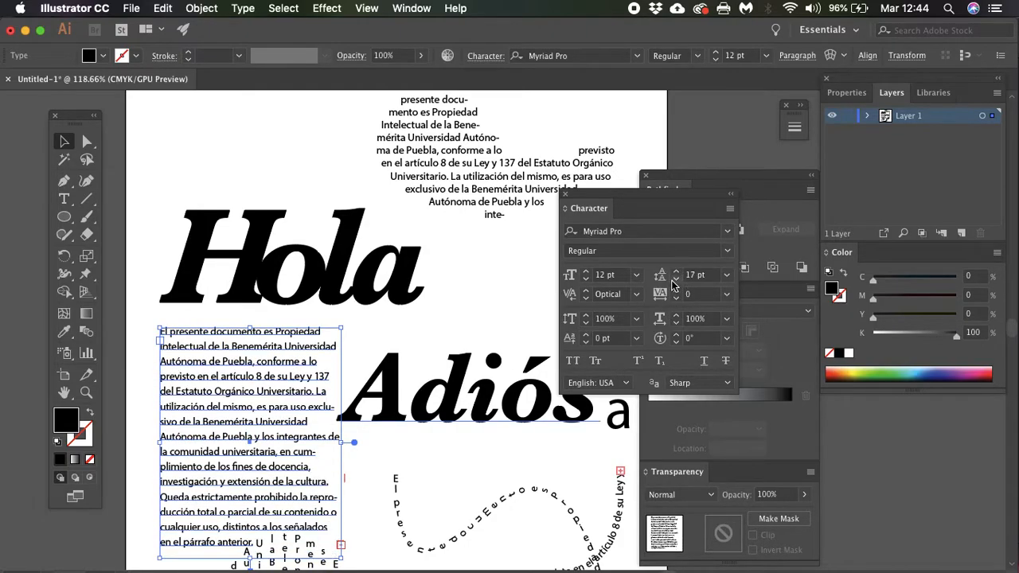
pyautogui.click(674, 280)
pyautogui.click(674, 281)
pyautogui.click(674, 280)
pyautogui.click(674, 280)
pyautogui.click(674, 280)
pyautogui.click(673, 280)
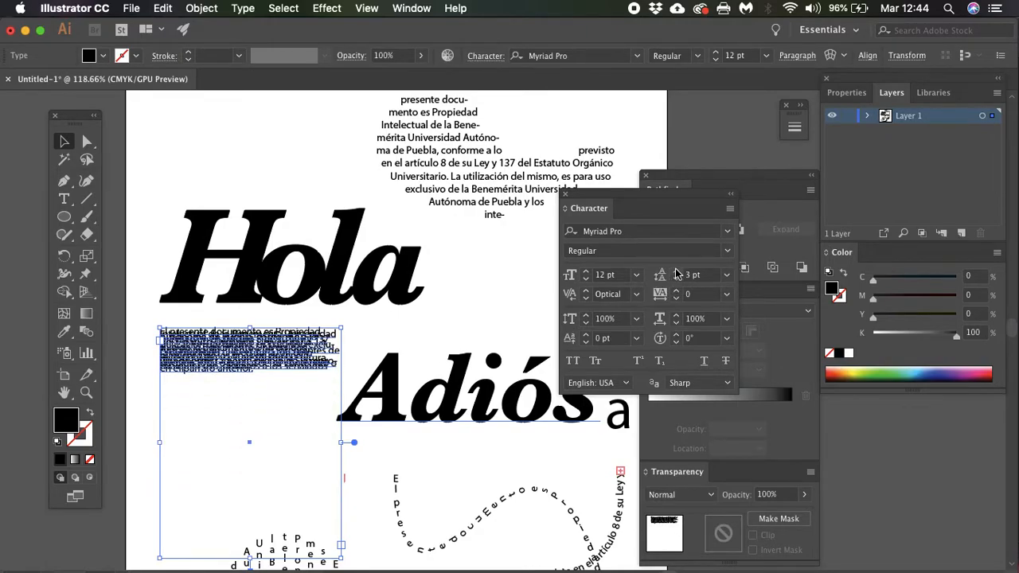
# Raise the paragraph's leading gradually to 14 pt
pyautogui.click(676, 274)
pyautogui.click(676, 274)
pyautogui.click(676, 273)
pyautogui.click(676, 273)
pyautogui.click(676, 273)
pyautogui.click(676, 273)
pyautogui.click(676, 273)
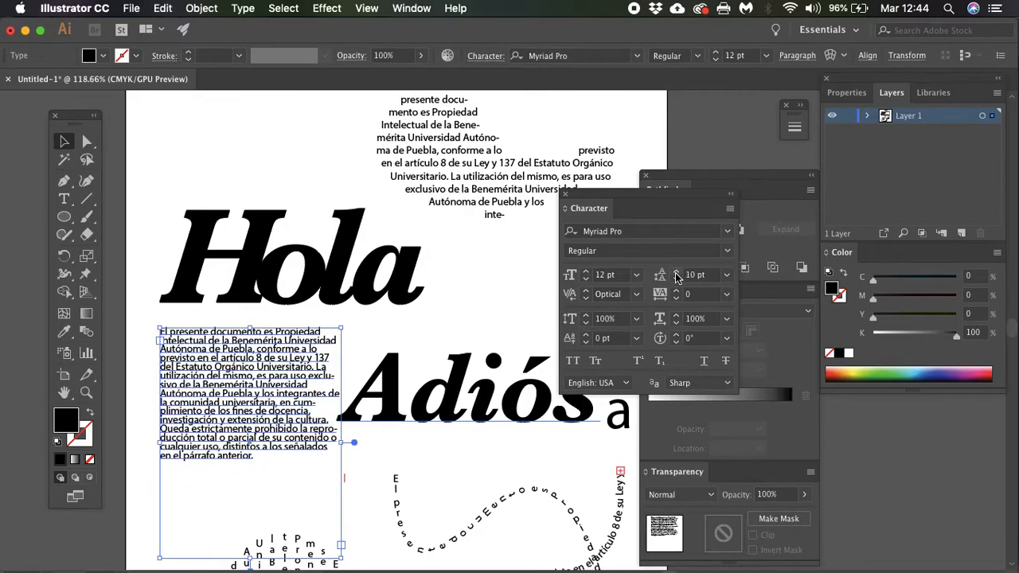
pyautogui.click(676, 274)
pyautogui.click(676, 274)
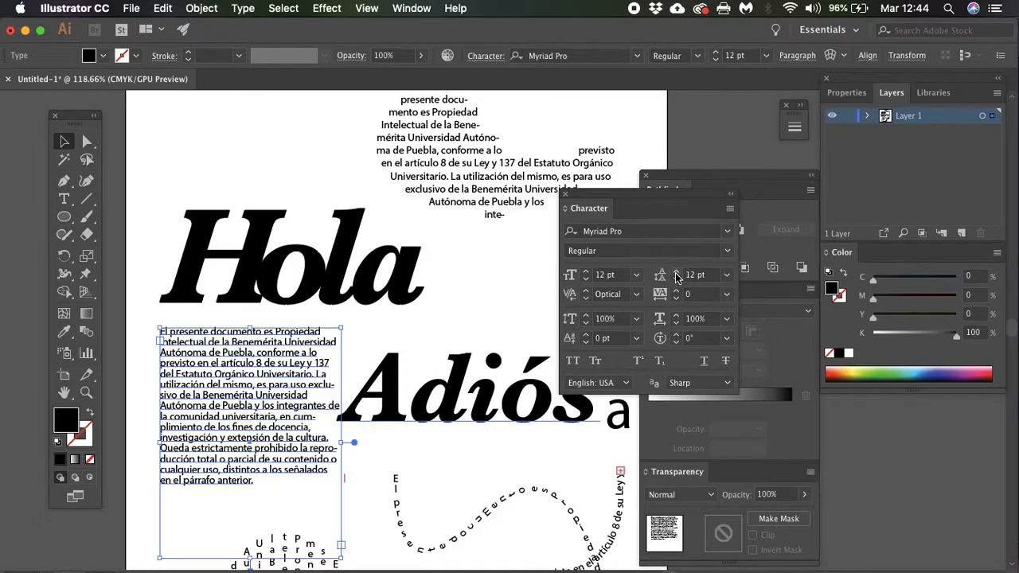
pyautogui.click(676, 274)
pyautogui.click(676, 274)
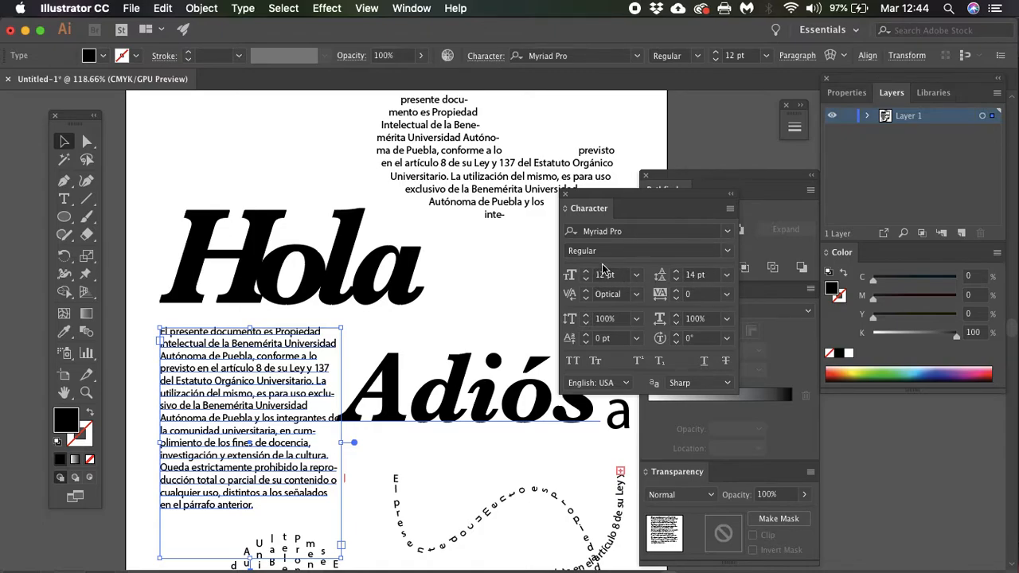
# Set the paragraph's leading to 24 pt and its font size to 14 pt, and deselect it
pyautogui.click(676, 272)
pyautogui.click(676, 271)
pyautogui.click(676, 272)
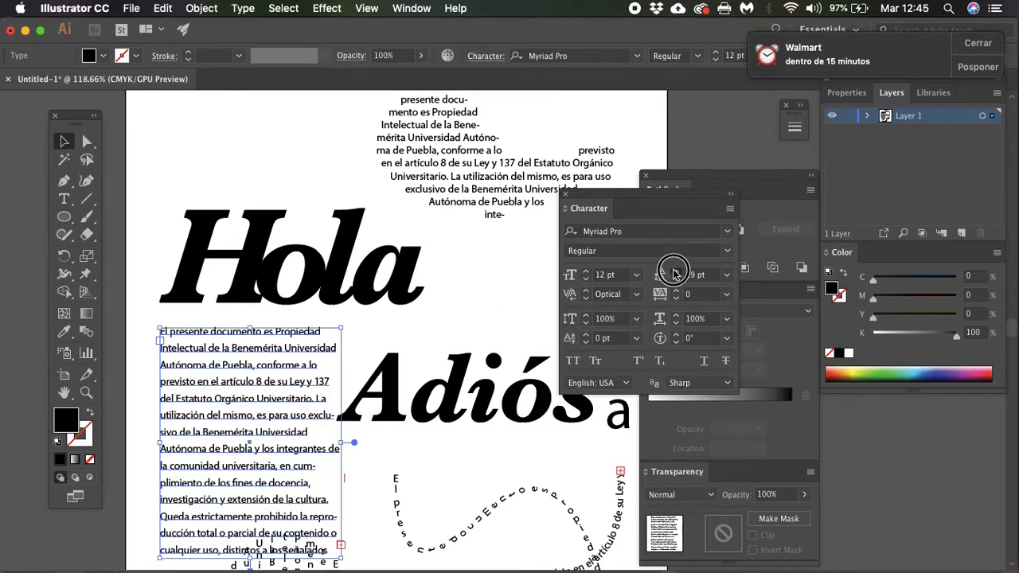
pyautogui.click(676, 271)
pyautogui.click(674, 272)
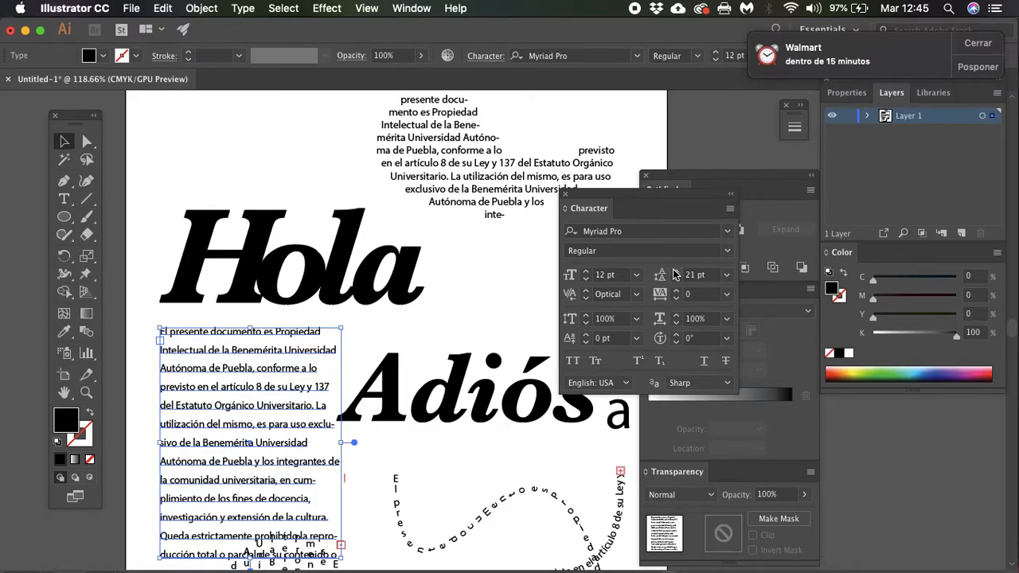
pyautogui.click(674, 272)
pyautogui.click(673, 272)
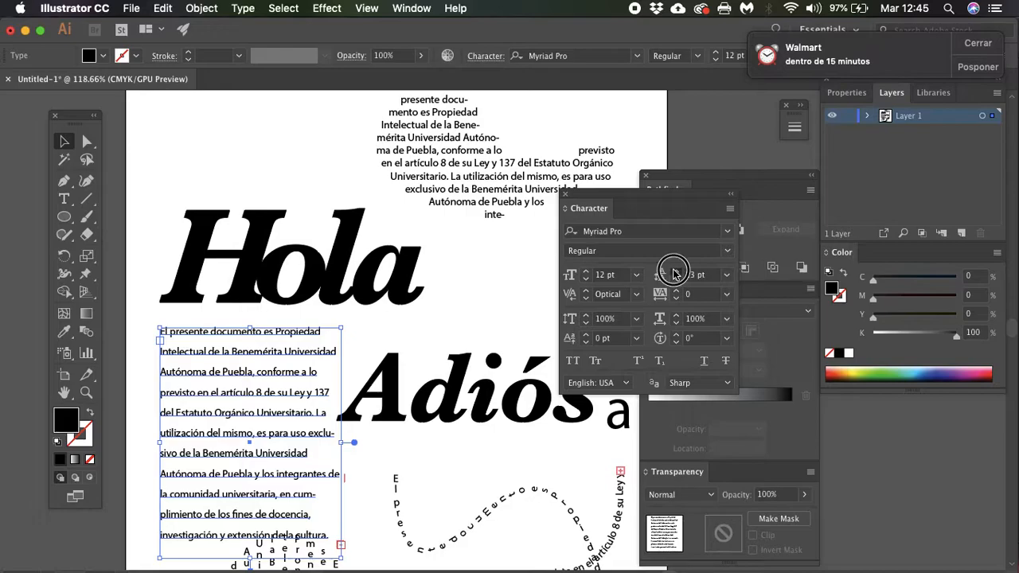
pyautogui.click(673, 272)
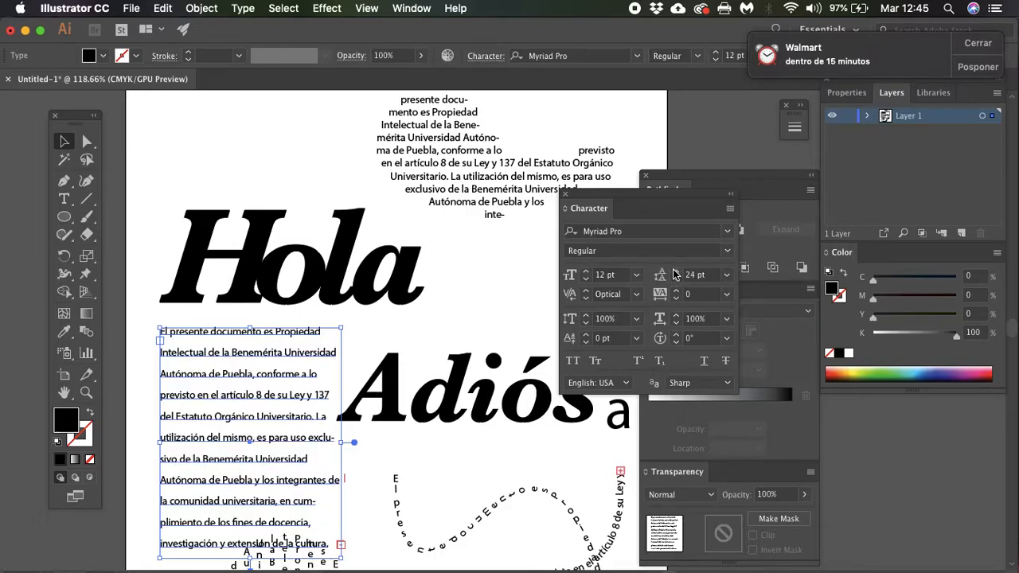
pyautogui.click(585, 271)
pyautogui.click(585, 271)
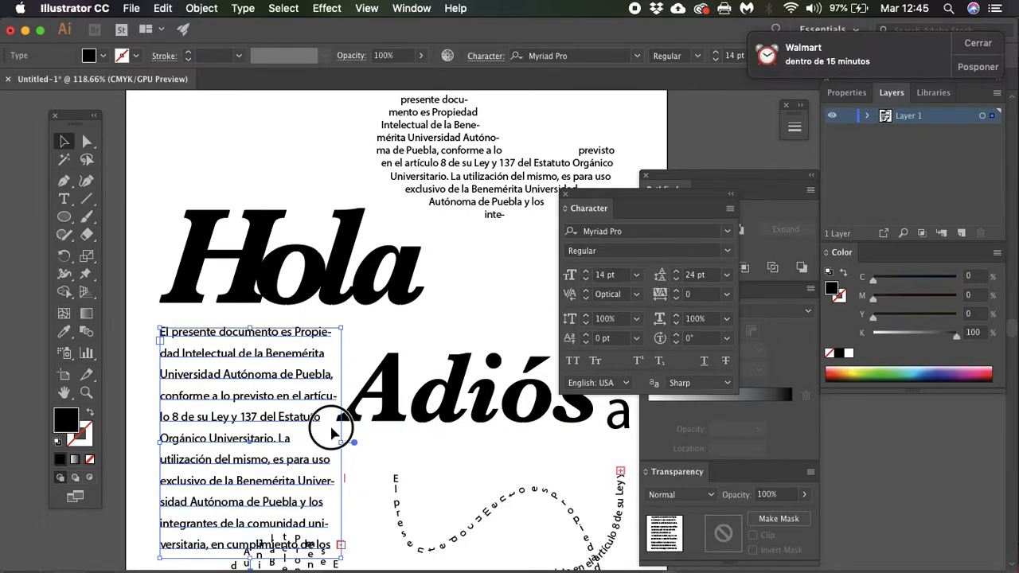
pyautogui.click(360, 462)
# Select only the letter "A" of "Adiós" and stretch its horizontal scale to 224%
pyautogui.scroll(-3, 360, 462)
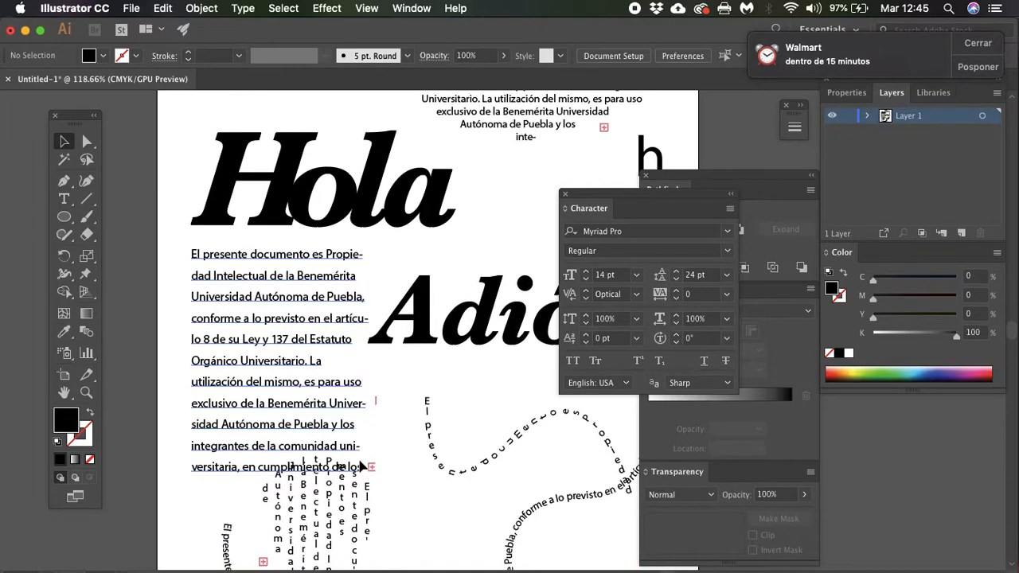
pyautogui.scroll(-6, 338, 551)
pyautogui.scroll(4, 340, 552)
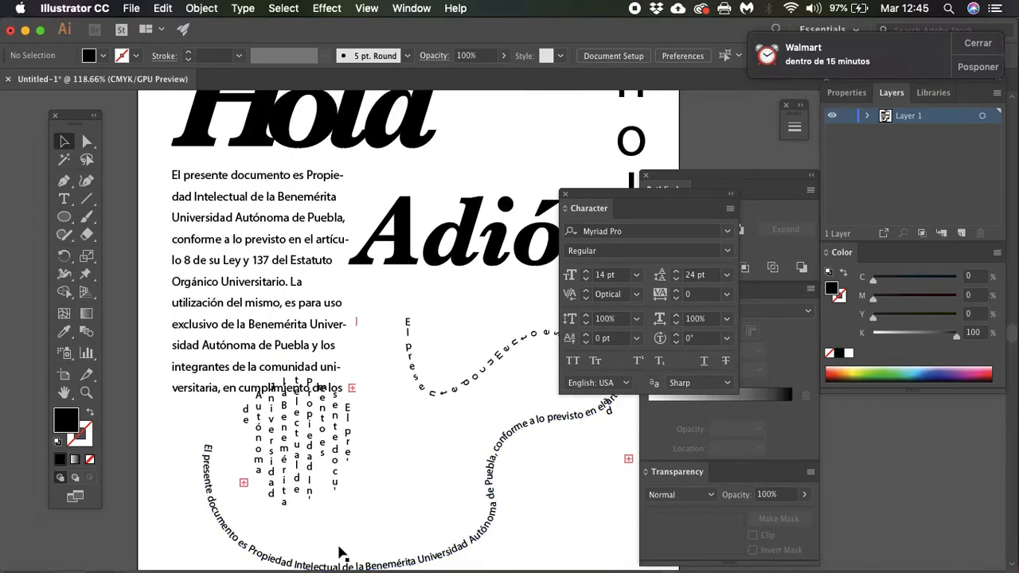
pyautogui.scroll(1, 340, 552)
pyautogui.scroll(4, 477, 422)
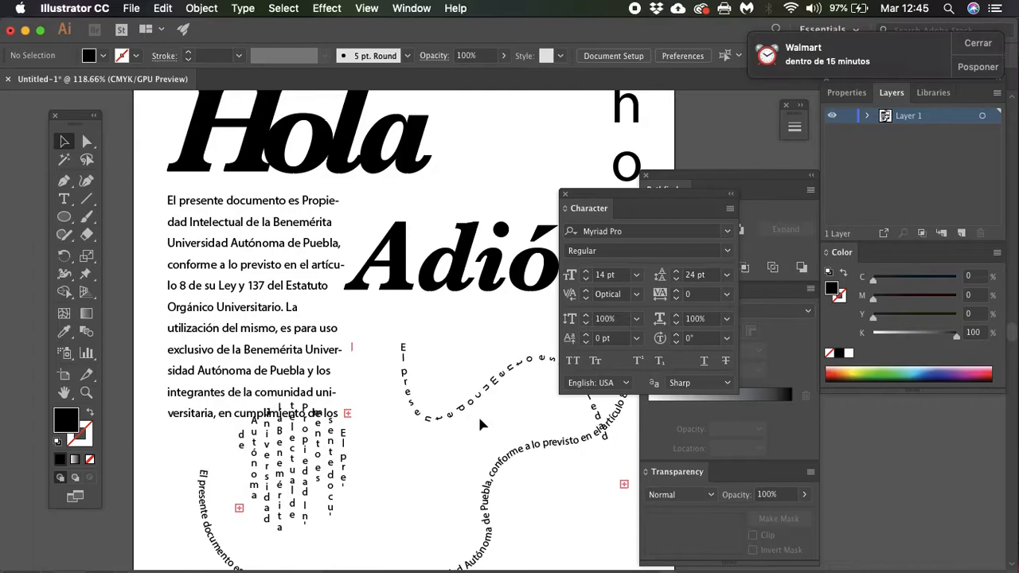
pyautogui.click(401, 360)
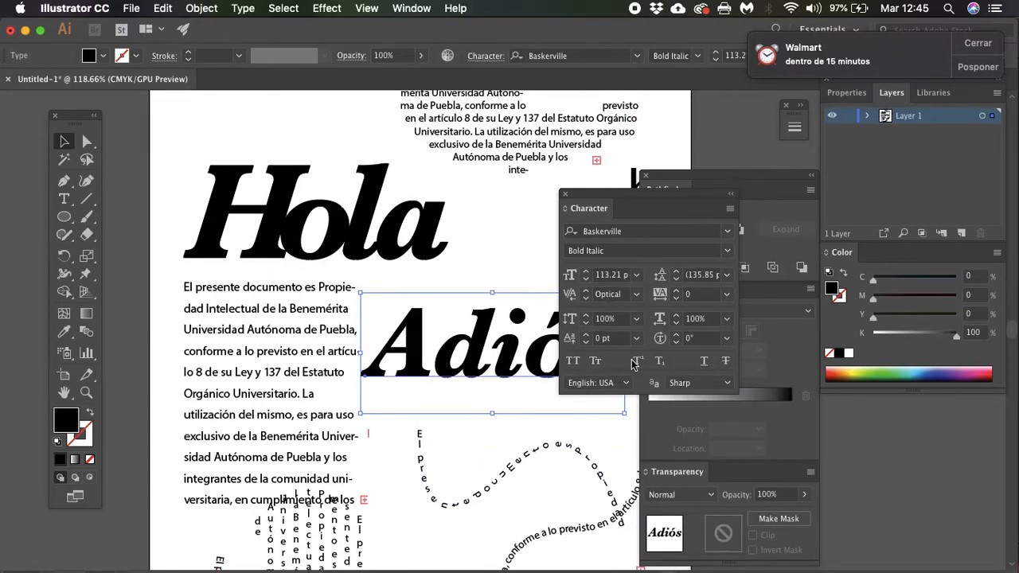
pyautogui.doubleClick(419, 331)
pyautogui.moveTo(366, 334); pyautogui.dragTo(430, 335)
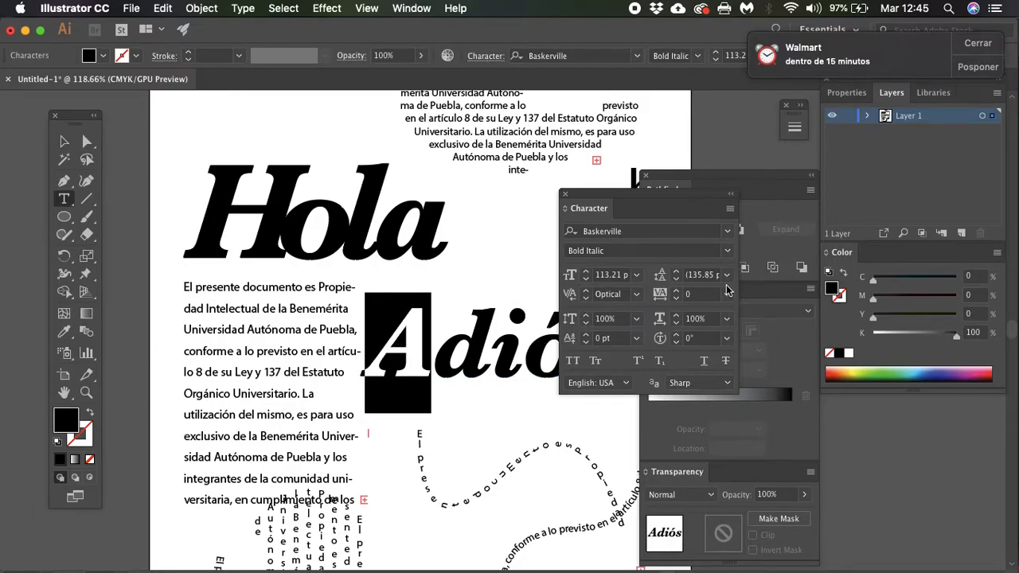
pyautogui.click(676, 315)
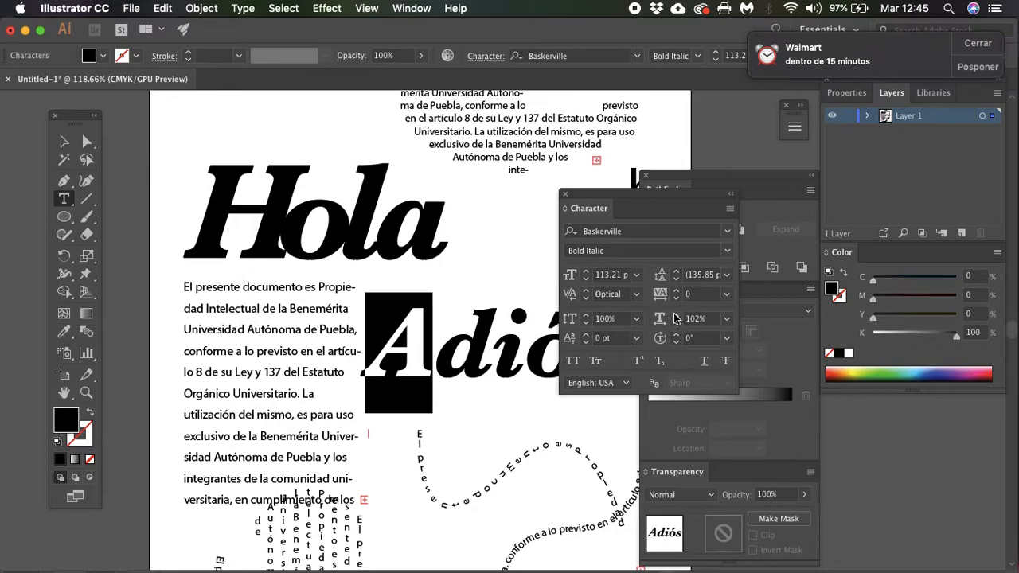
pyautogui.moveTo(675, 317); pyautogui.dragTo(674, 318)
pyautogui.hscroll(5, 486, 462)
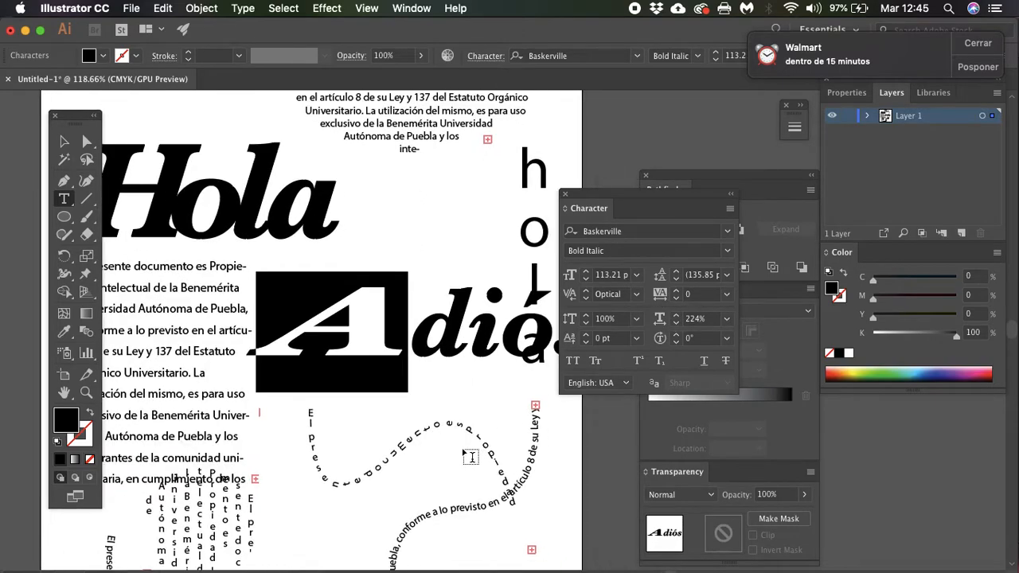
# Reset the horizontal scale of the letter "A" in "Adiós" to 100%
pyautogui.press('Escape')
pyautogui.press('super+z')
pyautogui.press('super+shift+z')
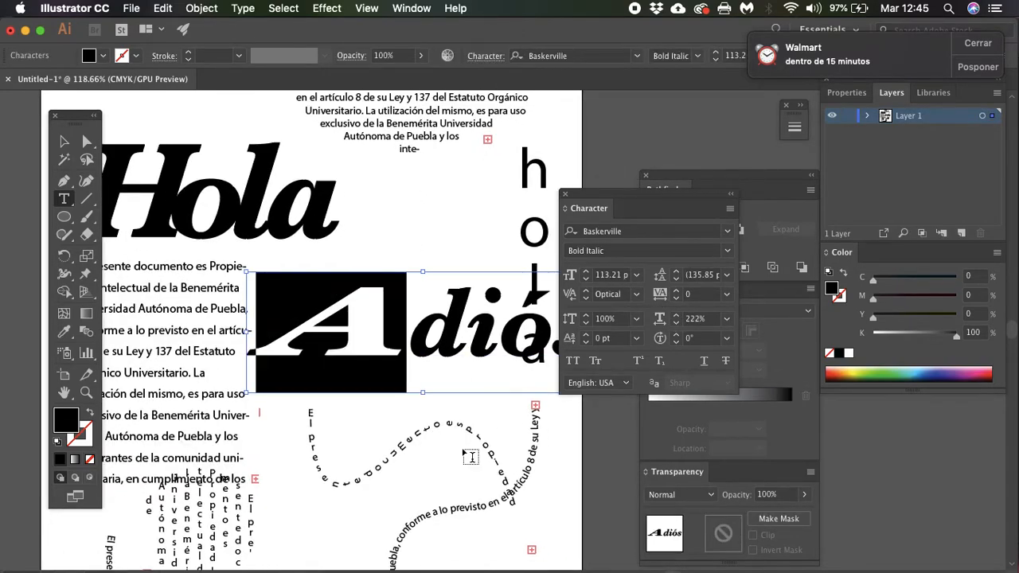
pyautogui.click(694, 319)
pyautogui.write('1')
pyautogui.press('Return')
pyautogui.press('super+z')
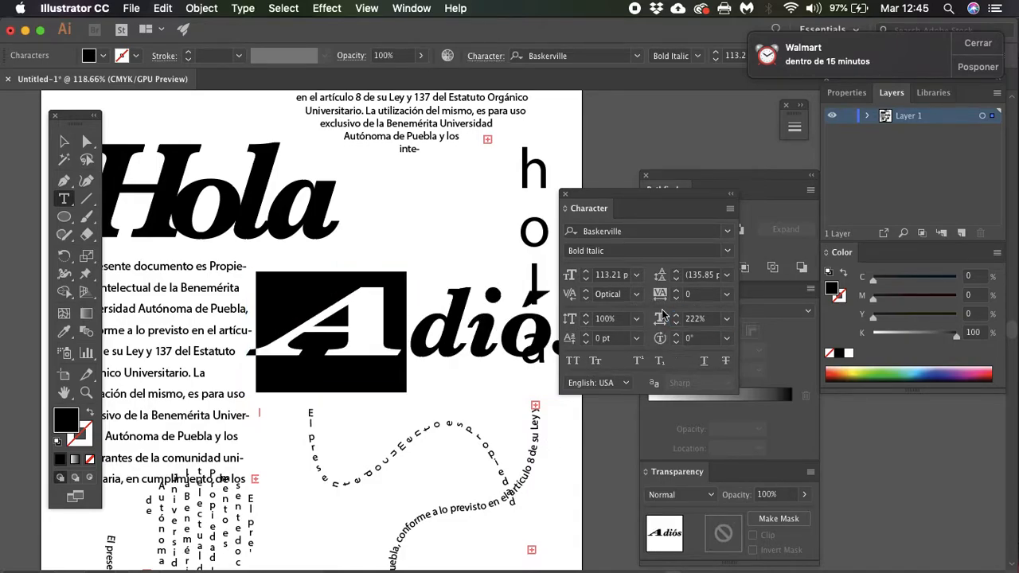
pyautogui.click(693, 318)
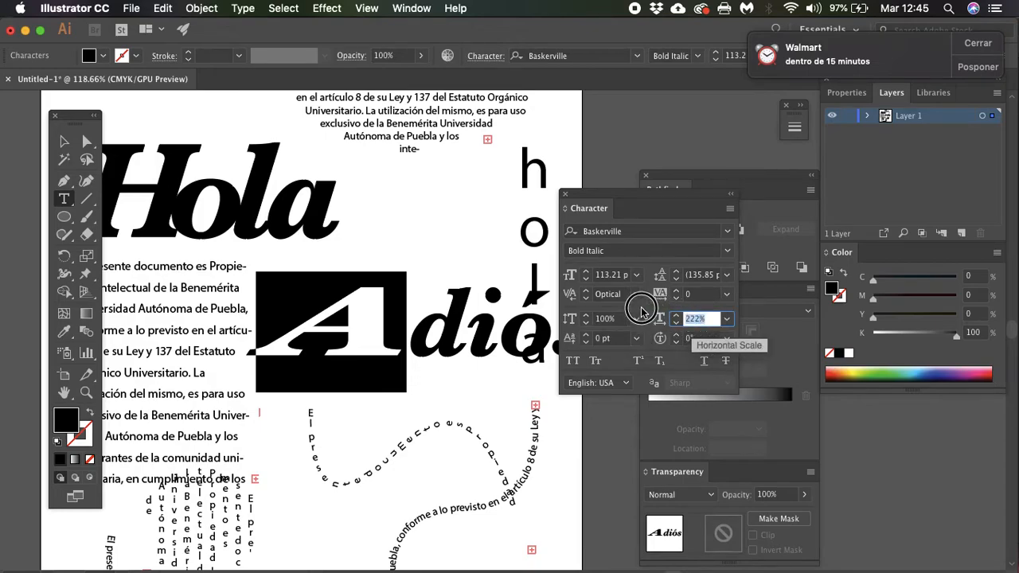
pyautogui.write('100')
pyautogui.press('Return')
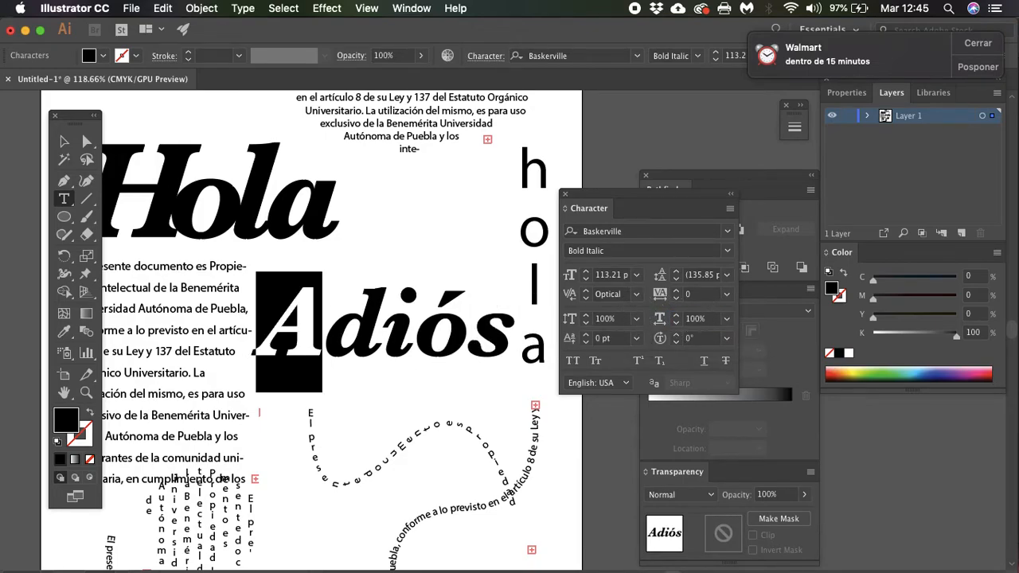
# Try changing the vertical scale of the letter "A" in "Adiós" and reset it to 100%
pyautogui.moveTo(587, 318); pyautogui.dragTo(587, 320)
pyautogui.click(586, 316)
pyautogui.click(587, 316)
pyautogui.click(596, 320)
pyautogui.write('100')
pyautogui.press('Return')
# Select the final "e" of "presente" in the paragraph's first line and set its baseline shift to 6 pt
pyautogui.hscroll(-5, 295, 389)
pyautogui.scroll(1, 295, 388)
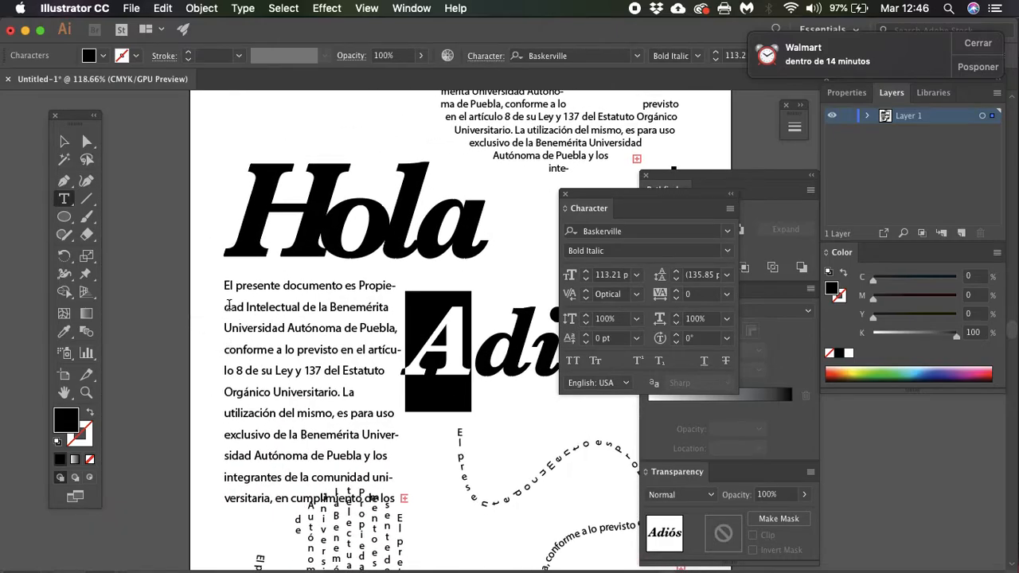
pyautogui.scroll(5, 229, 305)
pyautogui.scroll(3, 272, 315)
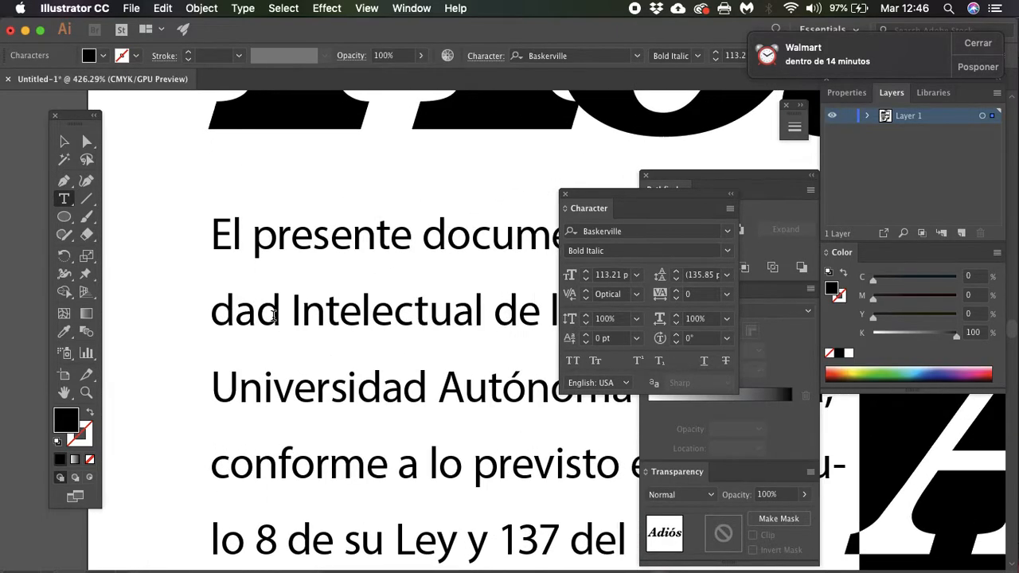
pyautogui.click(279, 232)
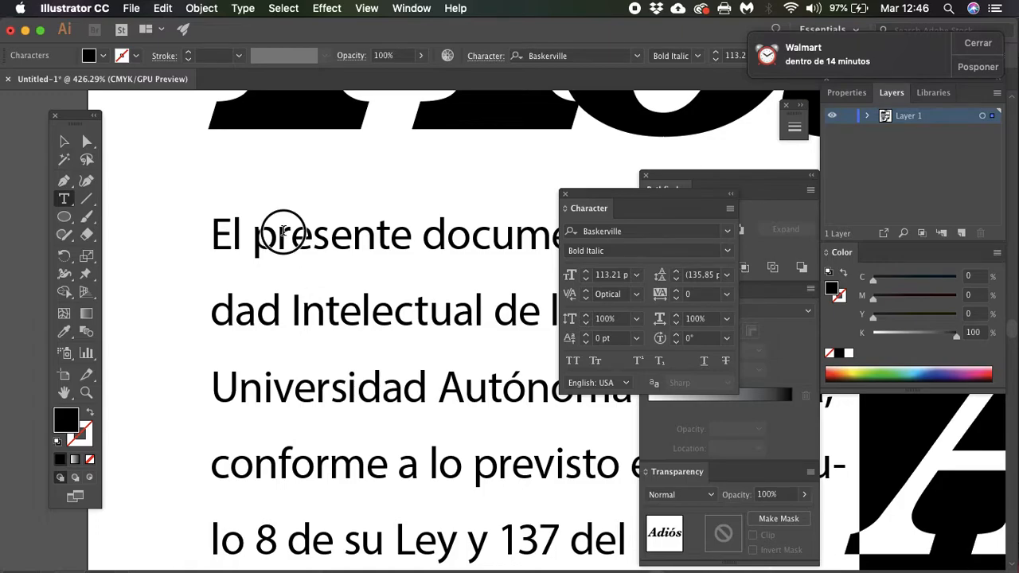
pyautogui.click(400, 236)
pyautogui.moveTo(399, 237); pyautogui.dragTo(411, 237)
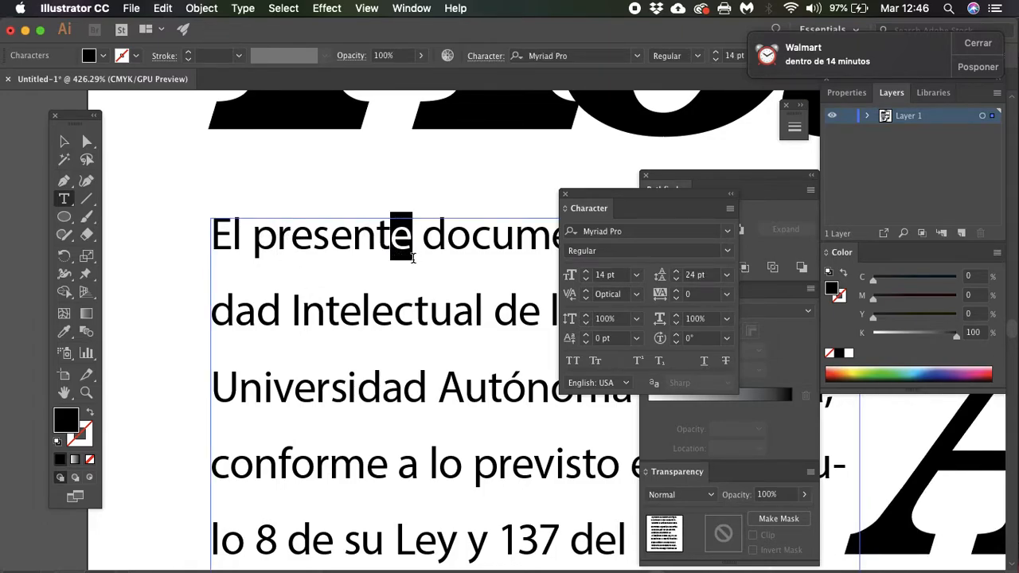
pyautogui.click(377, 266)
pyautogui.moveTo(410, 239); pyautogui.dragTo(391, 237)
pyautogui.click(587, 336)
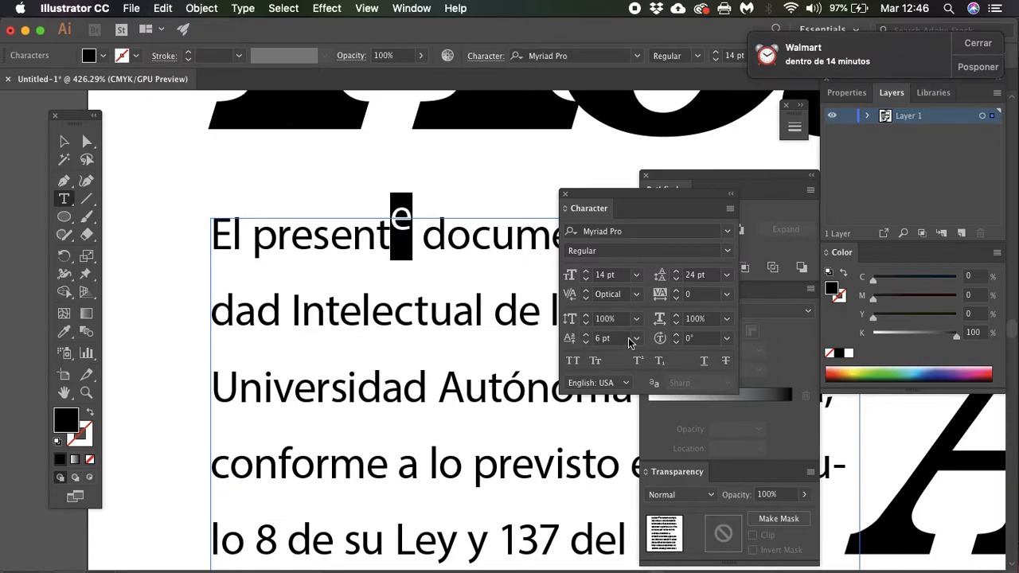
# Reduce the font size of the raised "e" to 9 pt
pyautogui.click(586, 279)
pyautogui.click(585, 278)
pyautogui.click(586, 279)
pyautogui.click(585, 279)
pyautogui.click(585, 278)
pyautogui.click(585, 279)
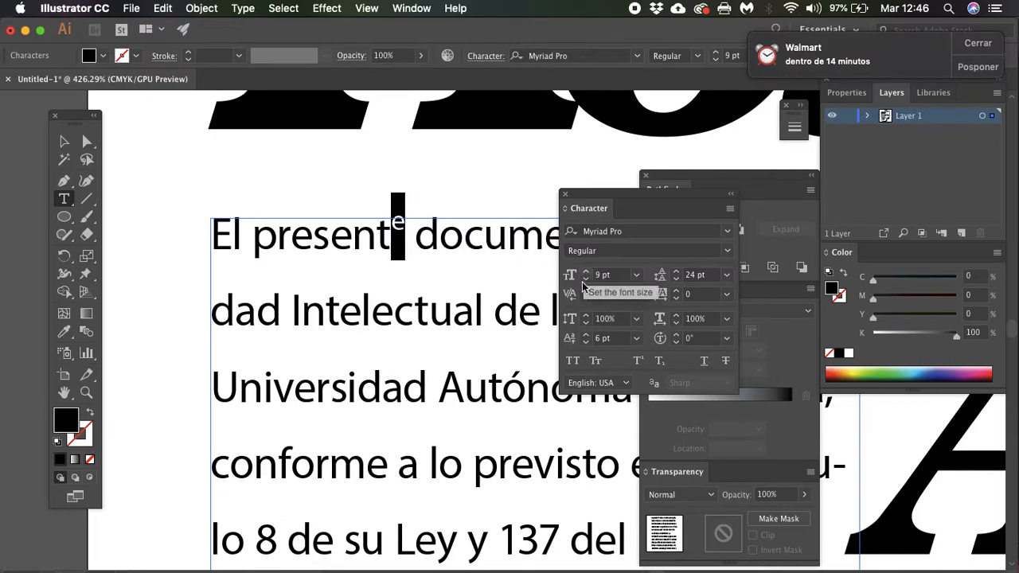
# Insert the number 1 directly before "documento" in the paragraph's first line
pyautogui.click(390, 221)
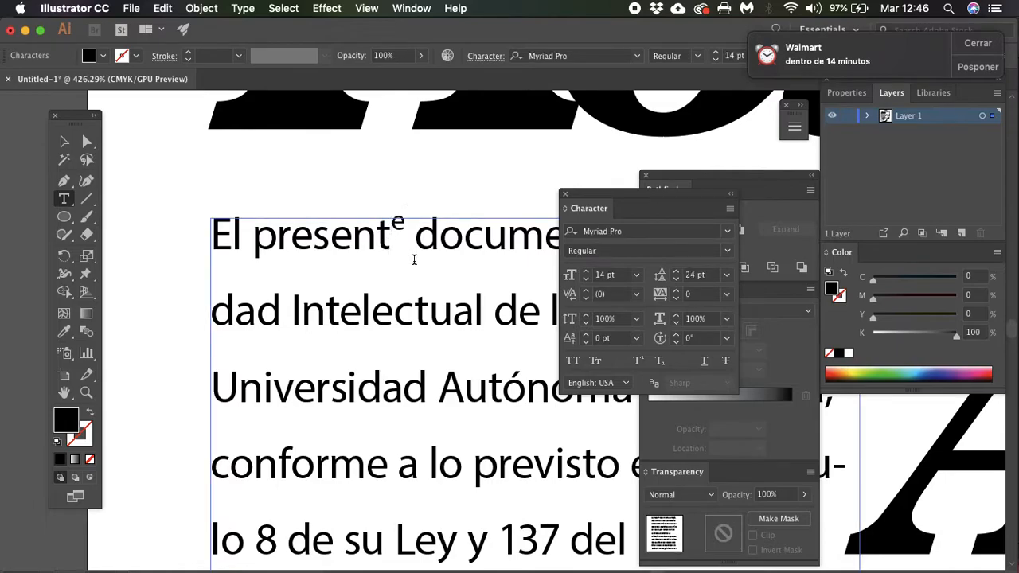
pyautogui.click(410, 227)
pyautogui.write('2')
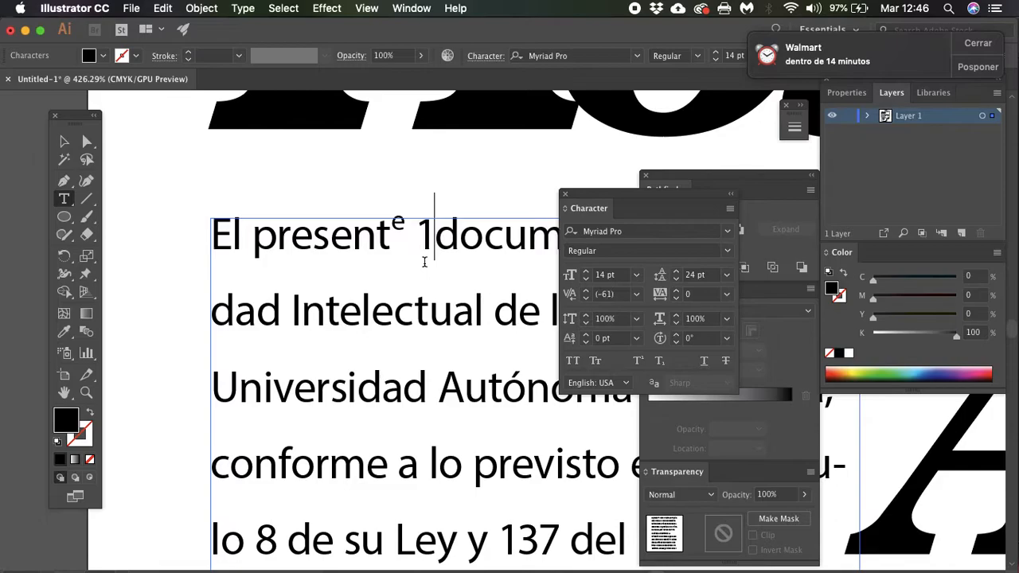
# Replace the 1 before "documento" in the paragraph's first line with "2o de primaria"
pyautogui.write('o')
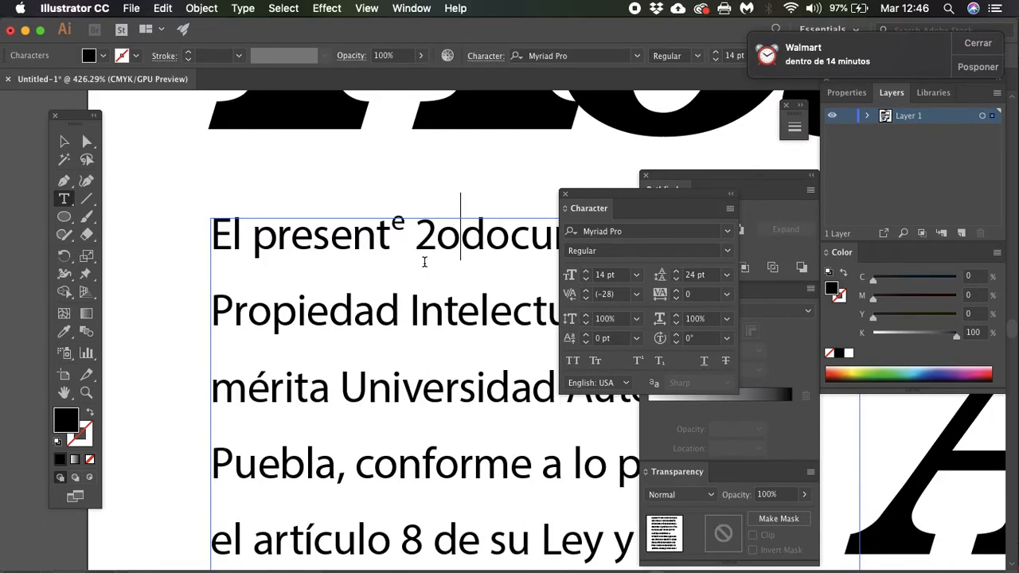
pyautogui.moveTo(460, 239); pyautogui.dragTo(442, 240)
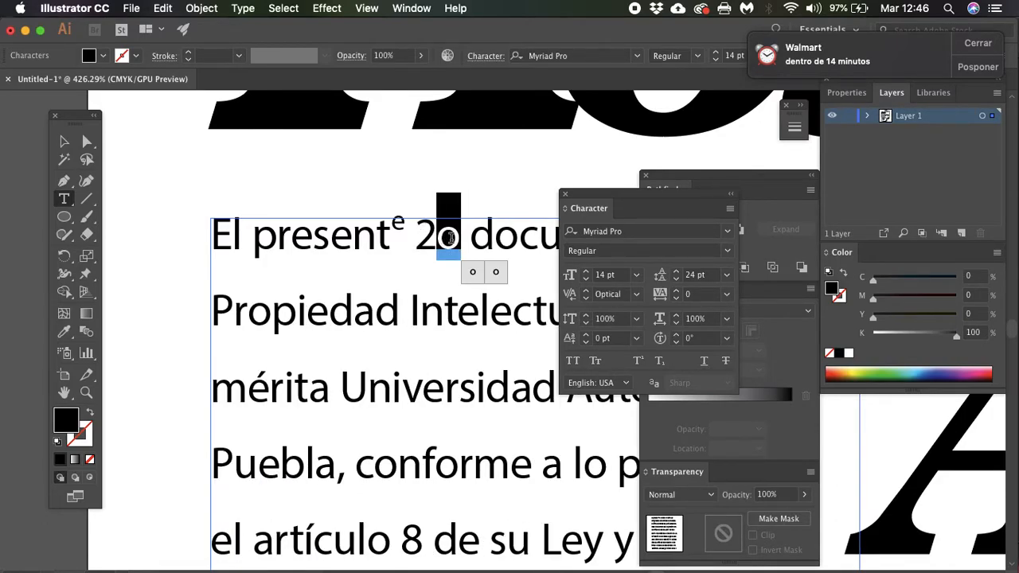
pyautogui.click(466, 244)
pyautogui.write('de pr')
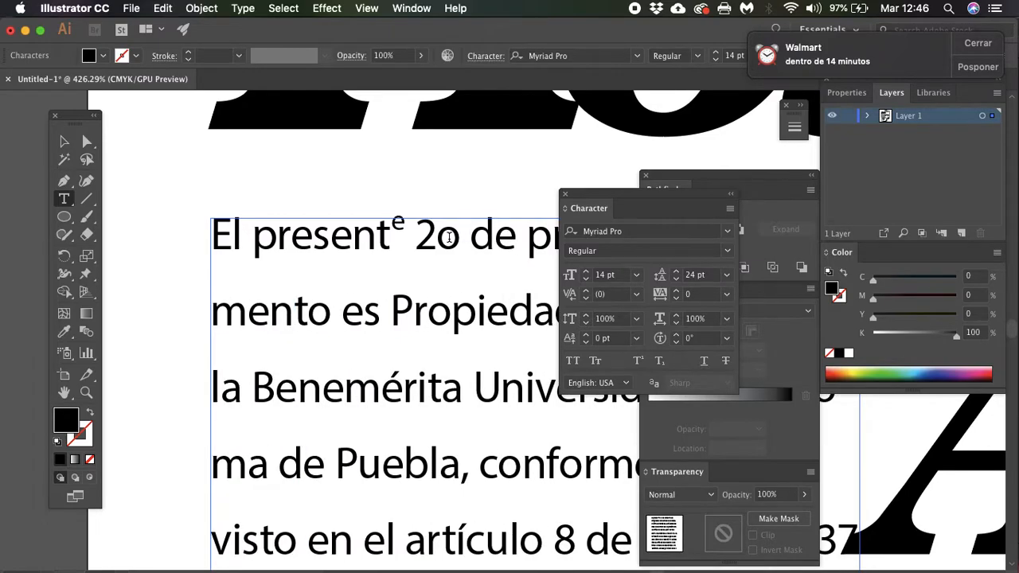
# Select the "o" of "2o" in the first line and set its font size to 9 pt
pyautogui.moveTo(449, 238); pyautogui.dragTo(437, 239)
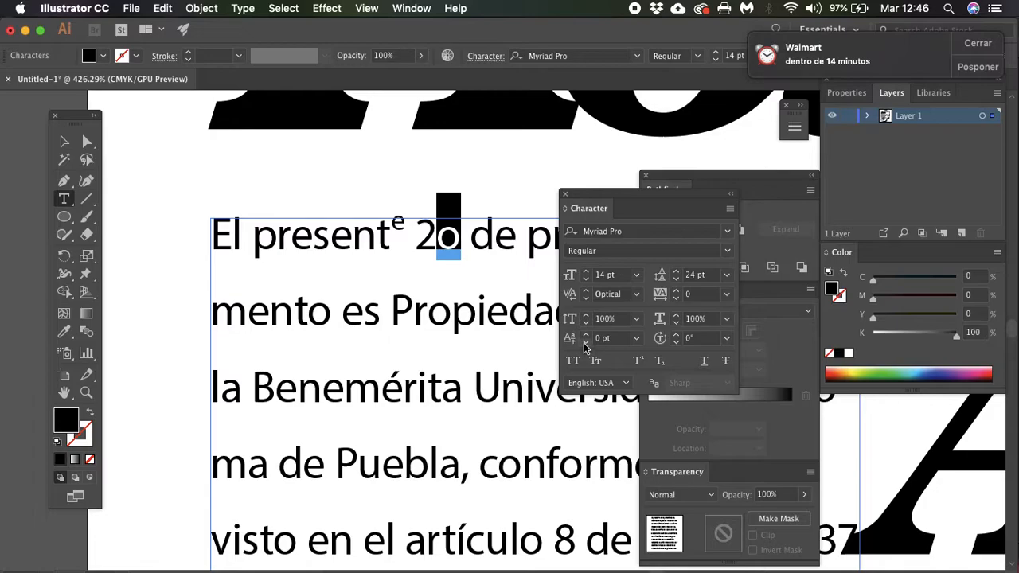
pyautogui.click(586, 279)
pyautogui.click(586, 279)
pyautogui.click(586, 280)
pyautogui.click(586, 281)
pyautogui.click(586, 280)
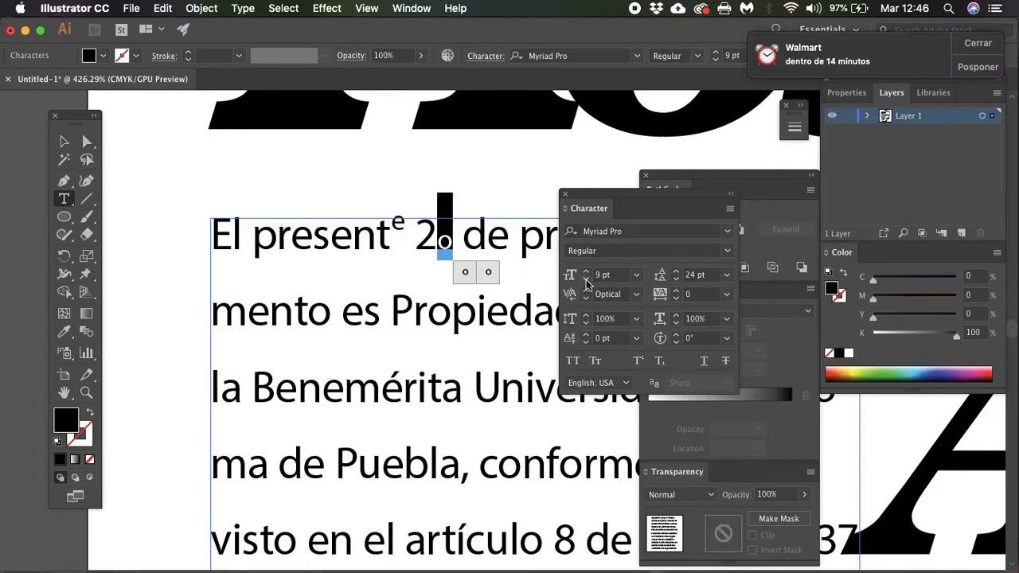
# Raise the small "o" after the 2 with a baseline shift of 7 pt and deselect it
pyautogui.click(586, 335)
pyautogui.click(586, 334)
pyautogui.click(586, 335)
pyautogui.click(586, 335)
pyautogui.click(586, 335)
pyautogui.click(586, 335)
pyautogui.click(586, 335)
pyautogui.click(454, 333)
# Try inserting the ordinal character "º" directly after the 2 and delete it again
pyautogui.hscroll(3, 416, 348)
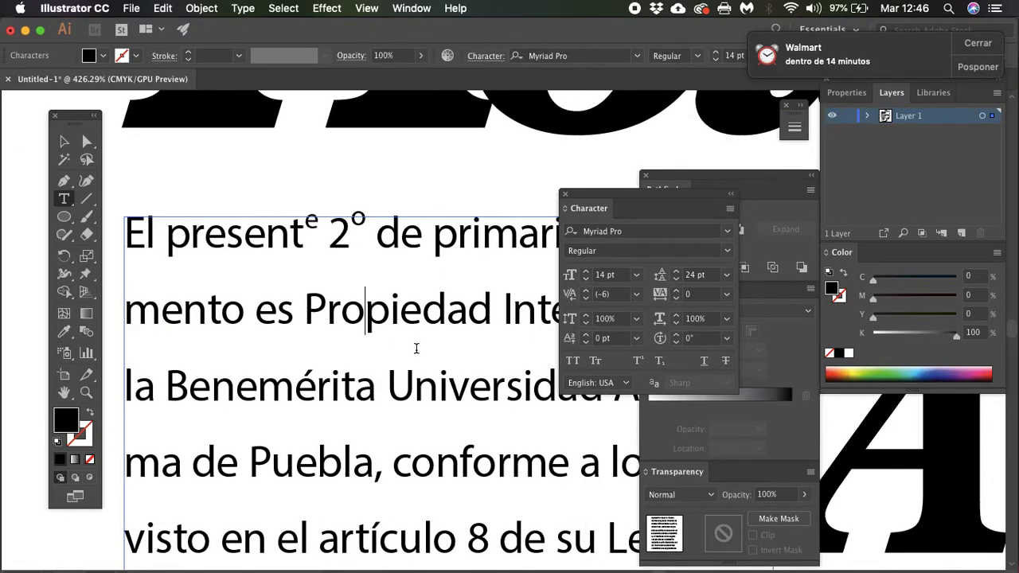
pyautogui.click(351, 247)
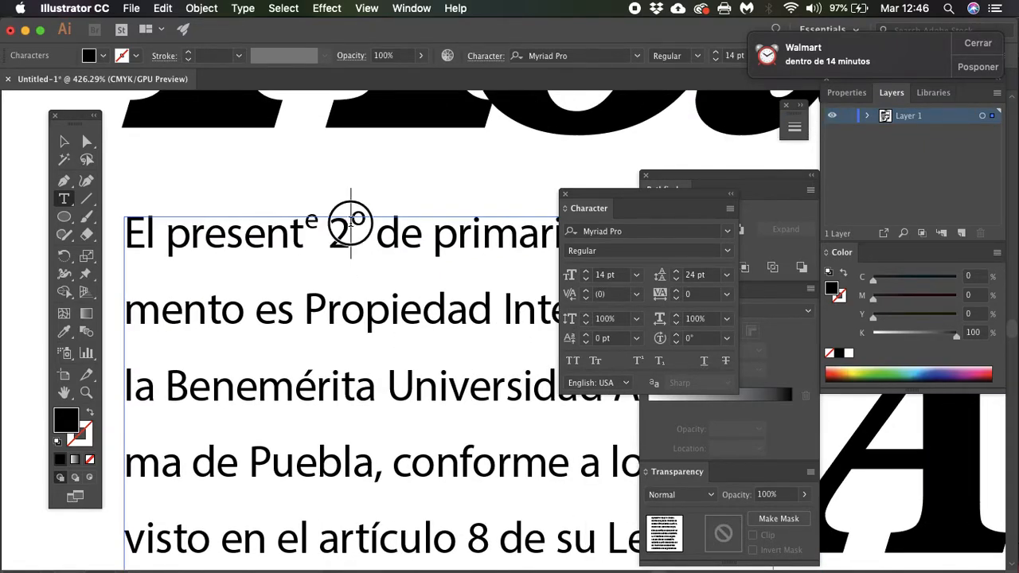
pyautogui.write('º')
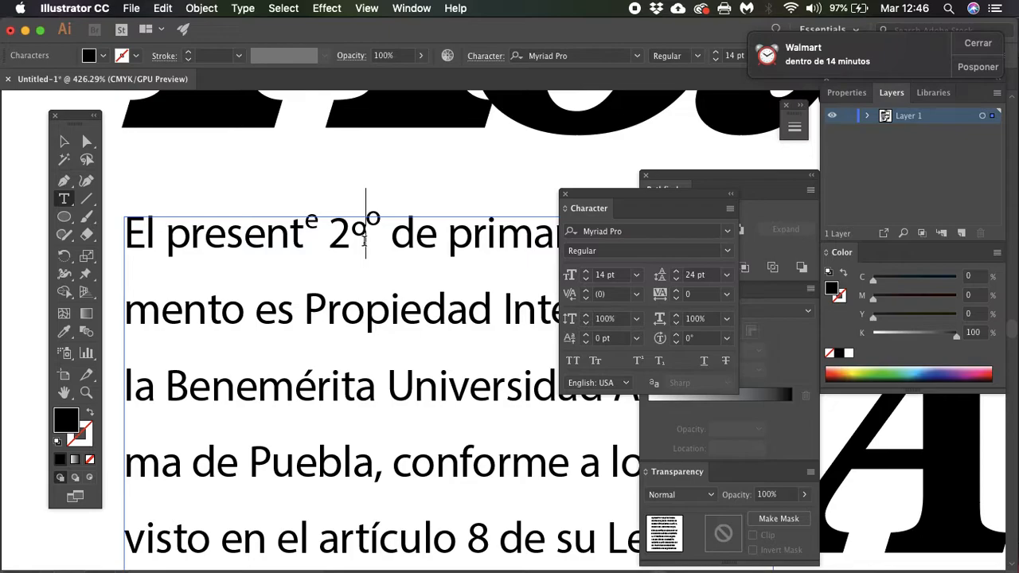
pyautogui.press('BackSpace')
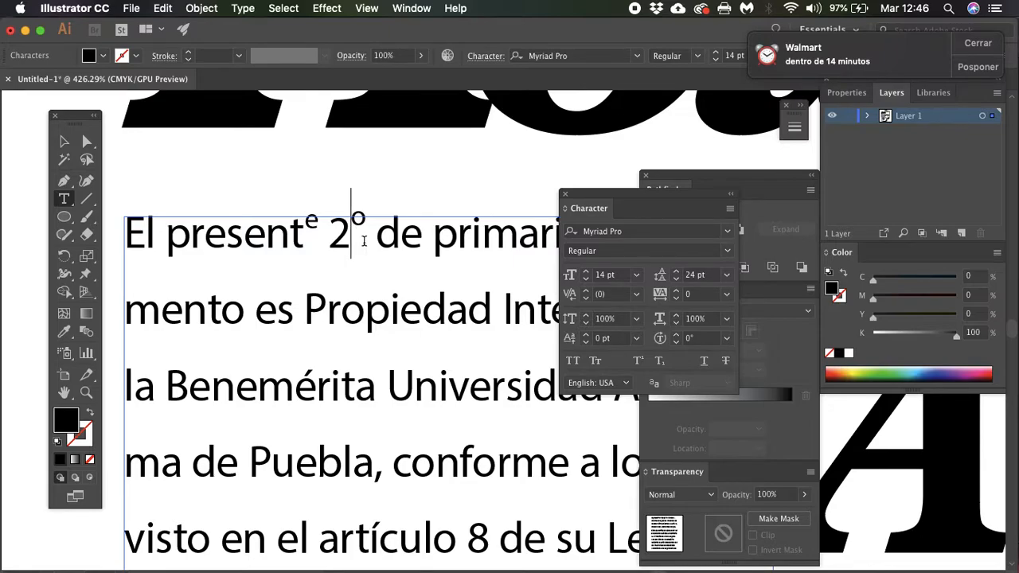
# Replace the raised "o" after the 2 with the letter "e"
pyautogui.moveTo(352, 214); pyautogui.dragTo(359, 217)
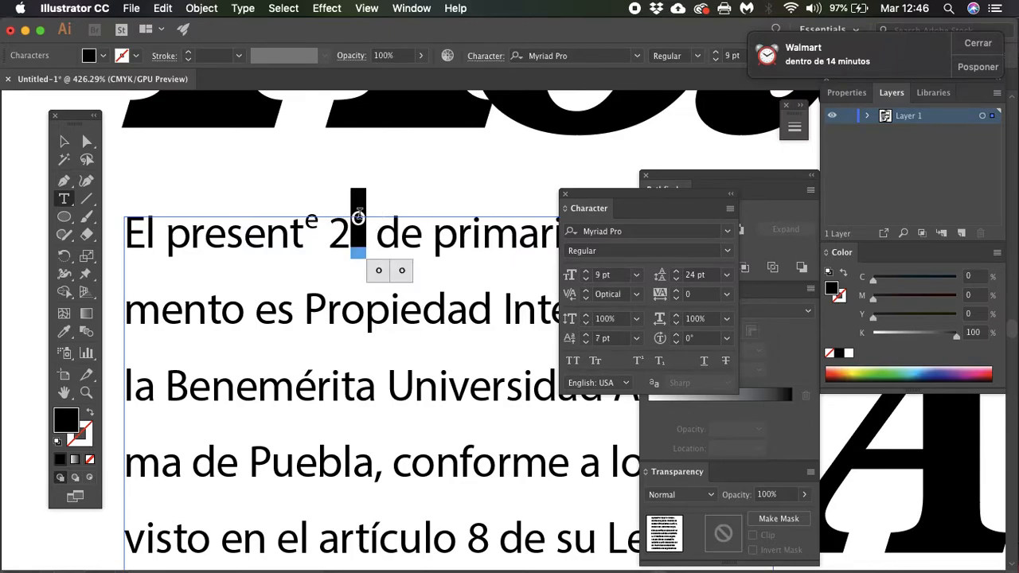
pyautogui.write('e')
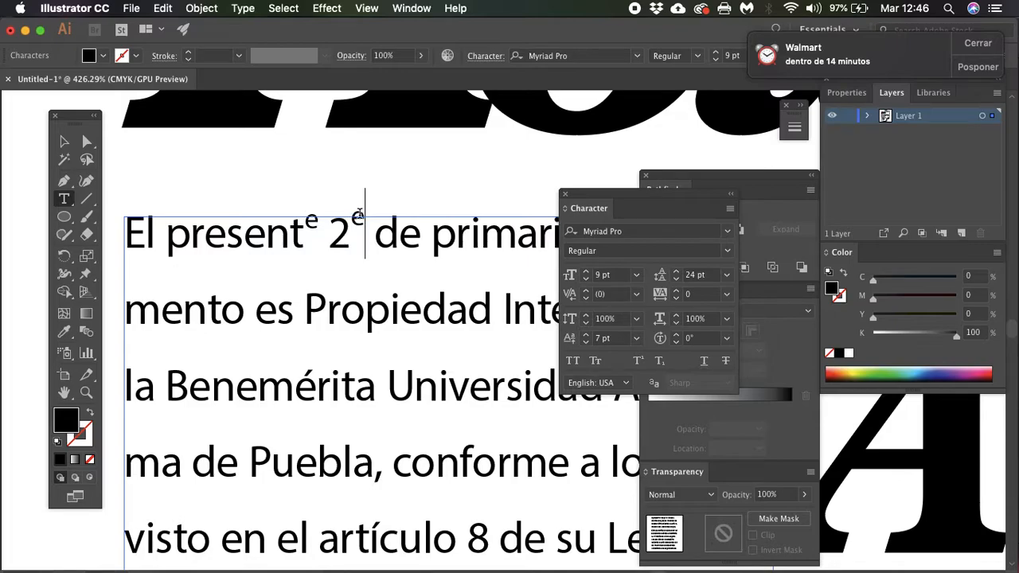
pyautogui.press('Left')
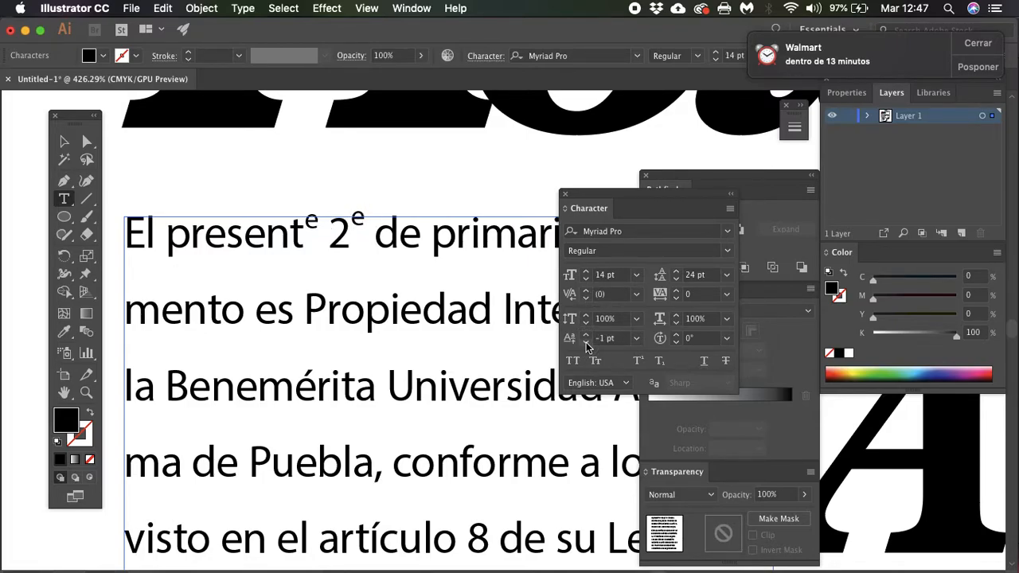
# Select the raised "e" after the 2 and lower its baseline shift slightly
pyautogui.moveTo(354, 216); pyautogui.dragTo(369, 222)
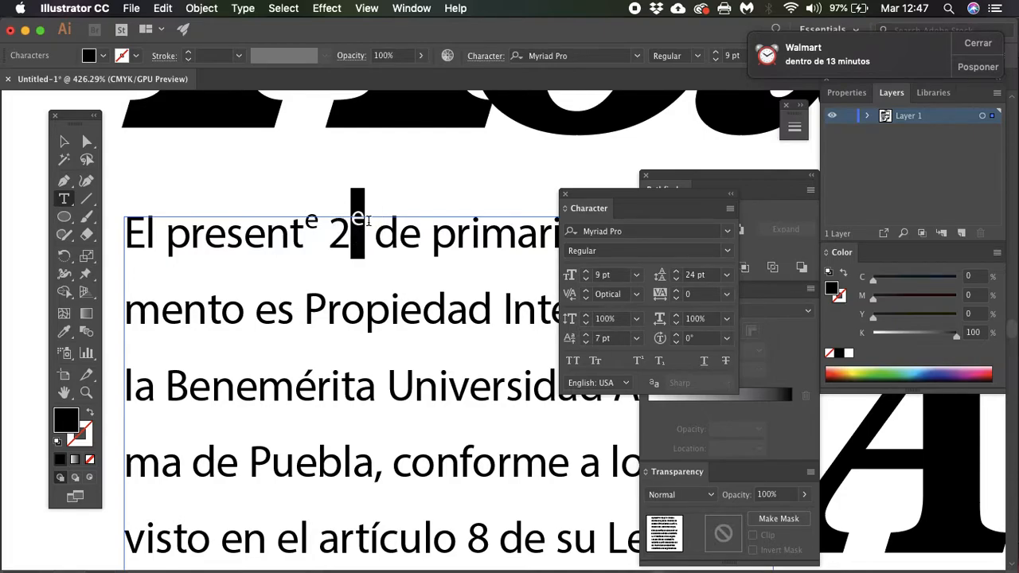
pyautogui.click(587, 342)
pyautogui.click(587, 343)
pyautogui.click(381, 274)
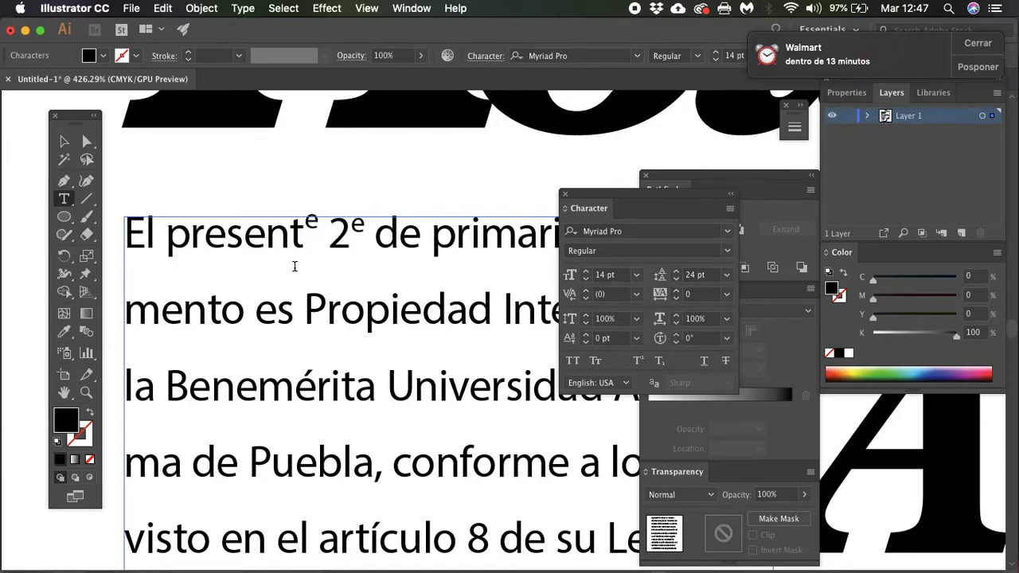
# Select the "d" of "de" in the paragraph's first line and set its character rotation to 62°
pyautogui.scroll(-3, 294, 266)
pyautogui.moveTo(361, 249); pyautogui.dragTo(344, 247)
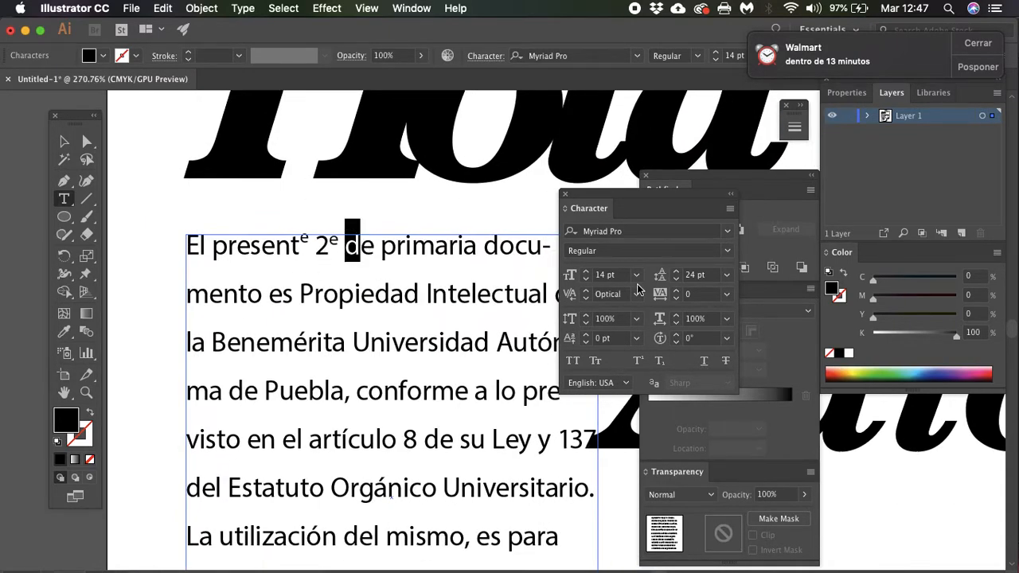
pyautogui.click(675, 334)
pyautogui.click(675, 335)
pyautogui.click(675, 335)
pyautogui.click(674, 336)
pyautogui.click(674, 336)
pyautogui.click(674, 336)
pyautogui.click(675, 336)
pyautogui.click(674, 336)
pyautogui.click(674, 336)
pyautogui.click(674, 336)
pyautogui.click(675, 336)
pyautogui.click(675, 335)
pyautogui.click(675, 336)
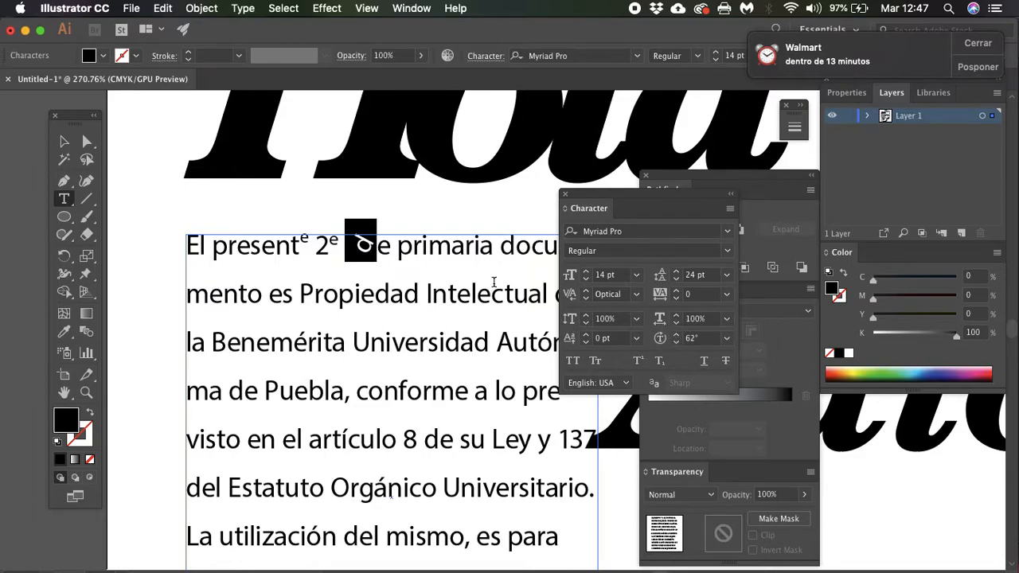
# Select the "H" of "Hola", set its character rotation to 18° and deselect it
pyautogui.scroll(3, 266, 273)
pyautogui.moveTo(266, 273); pyautogui.dragTo(353, 268)
pyautogui.click(674, 335)
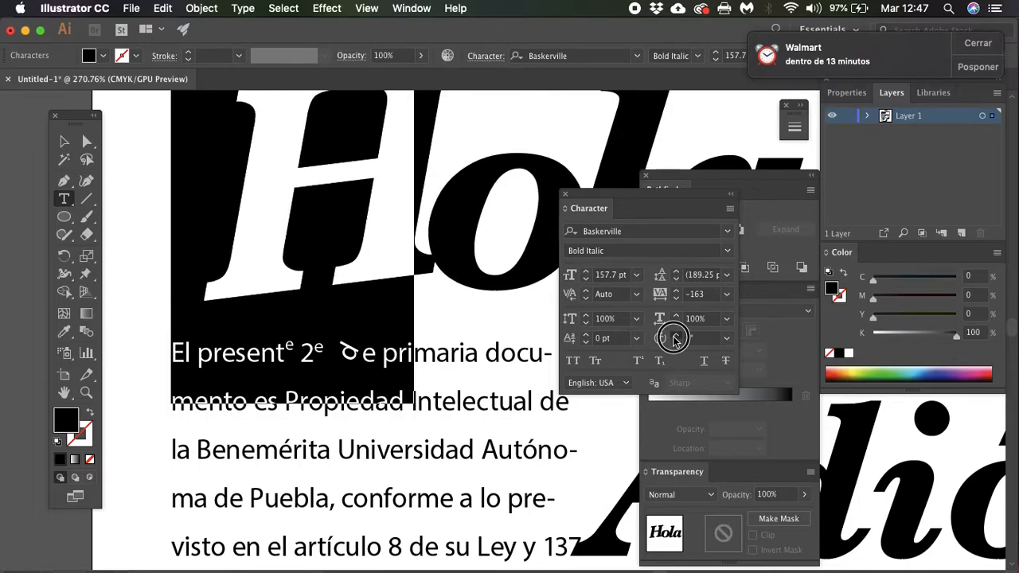
pyautogui.click(674, 335)
pyautogui.scroll(-3, 426, 422)
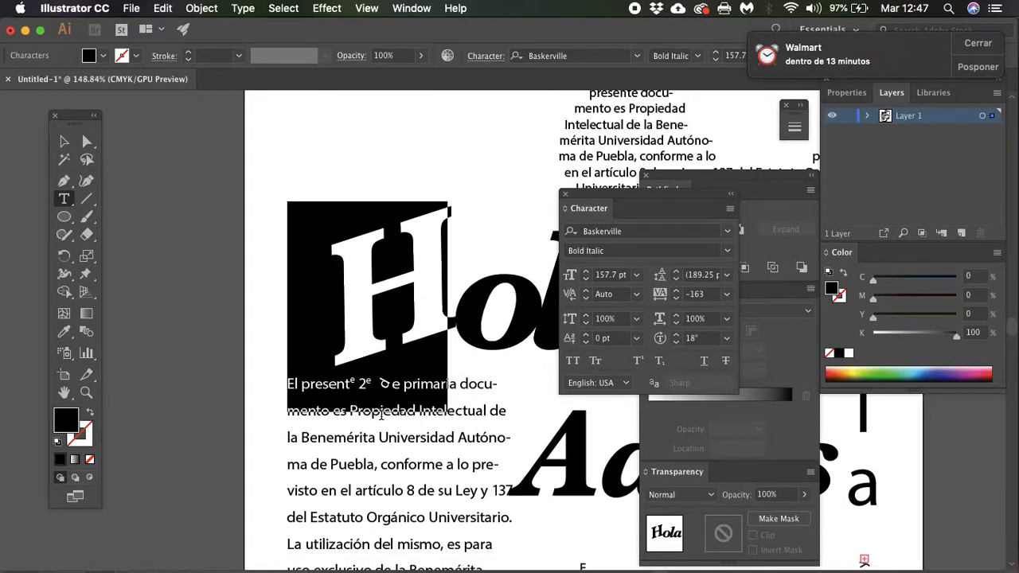
pyautogui.click(230, 405)
# Select "Benemérita Universidad Autónoma de Puebla," in the paragraph and try All Caps on it, switching it off again
pyautogui.hscroll(5, 319, 420)
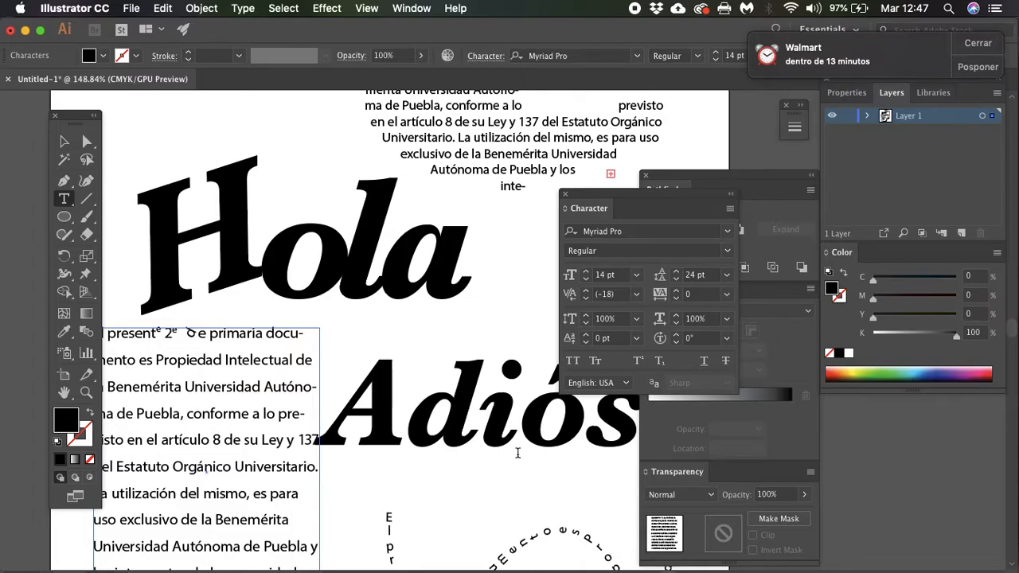
pyautogui.scroll(-2, 472, 422)
pyautogui.scroll(-1, 472, 422)
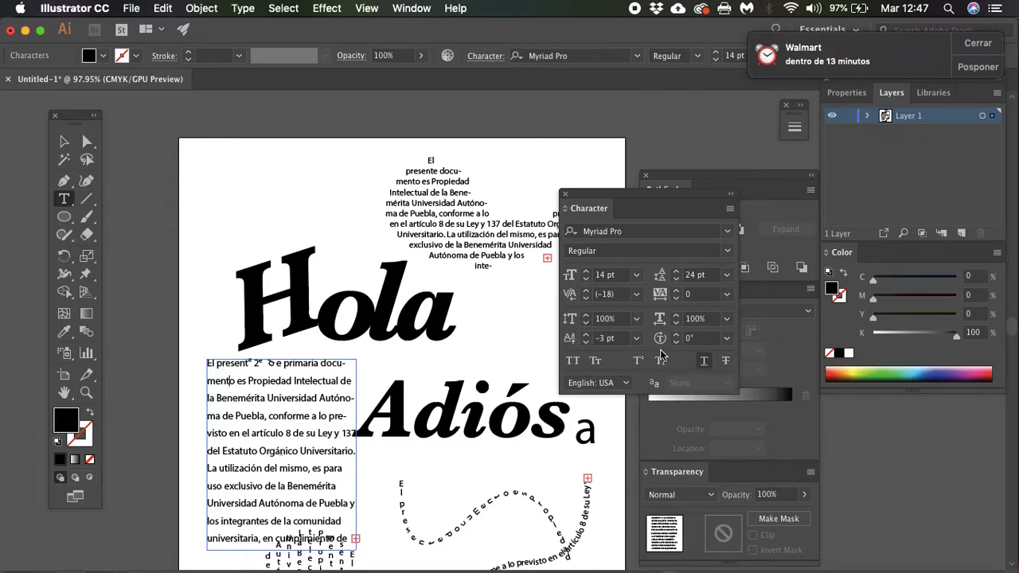
pyautogui.scroll(1, 287, 383)
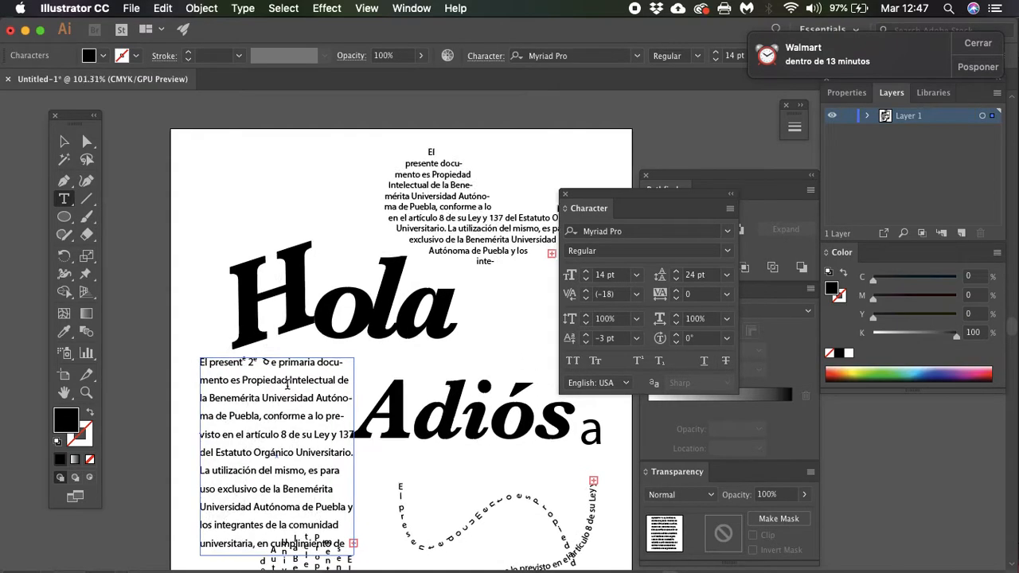
pyautogui.scroll(3, 287, 383)
pyautogui.click(221, 362)
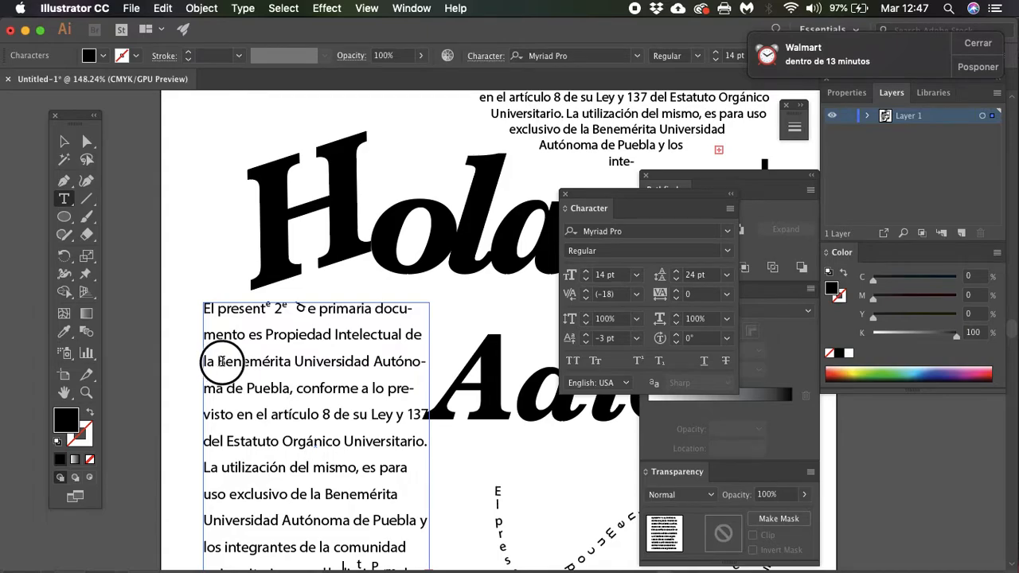
pyautogui.moveTo(222, 362); pyautogui.dragTo(291, 389)
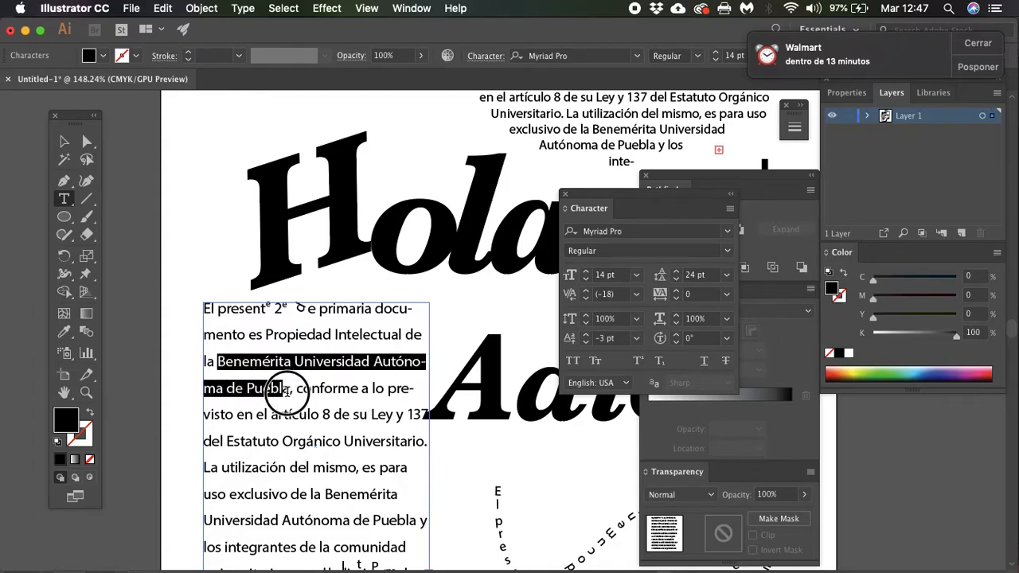
pyautogui.click(573, 362)
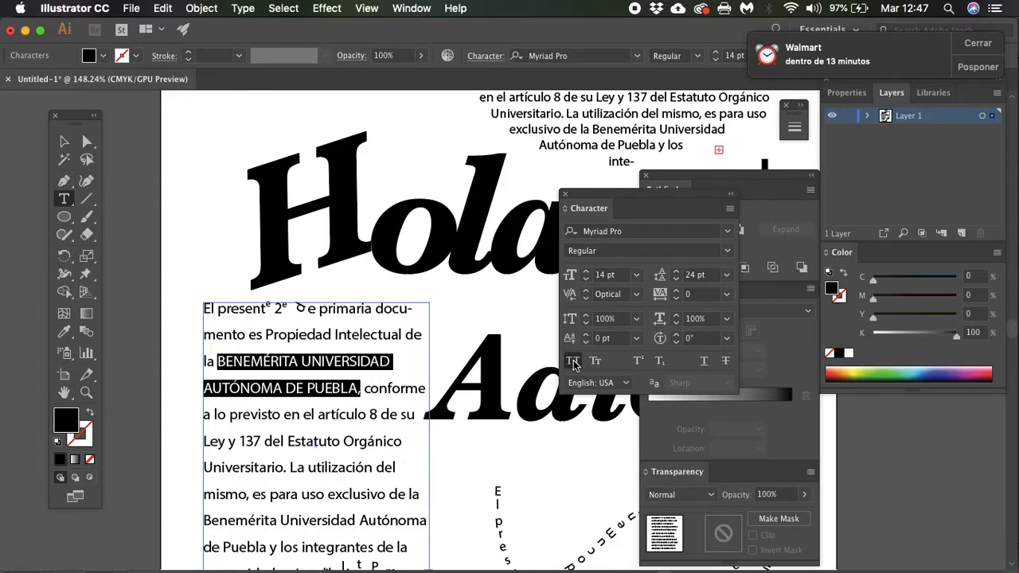
pyautogui.click(572, 362)
pyautogui.click(572, 361)
pyautogui.click(572, 361)
pyautogui.click(573, 362)
pyautogui.click(573, 362)
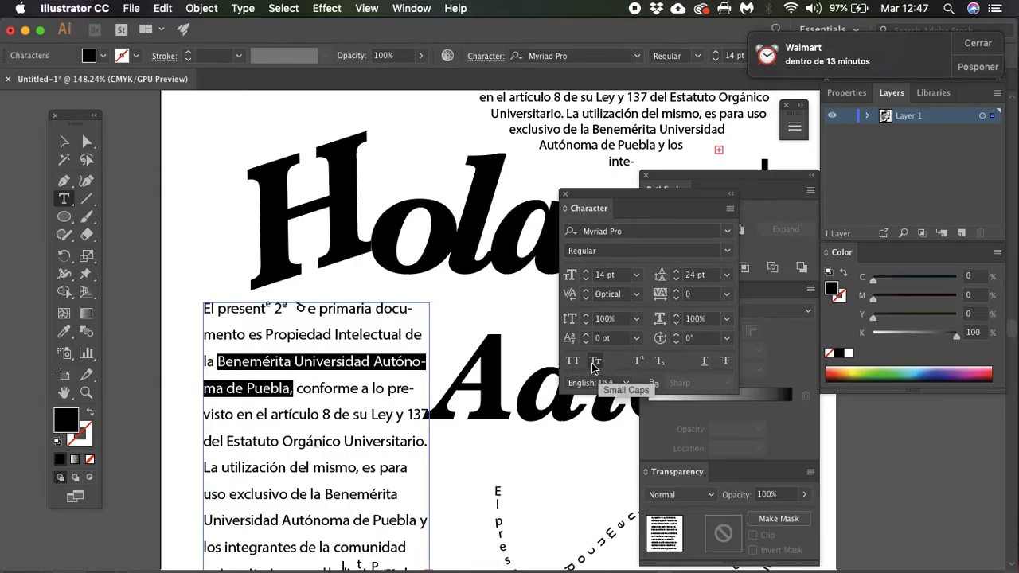
# Apply Small Caps to the selected university name and briefly try Superscript on it, turning Superscript off again
pyautogui.click(596, 362)
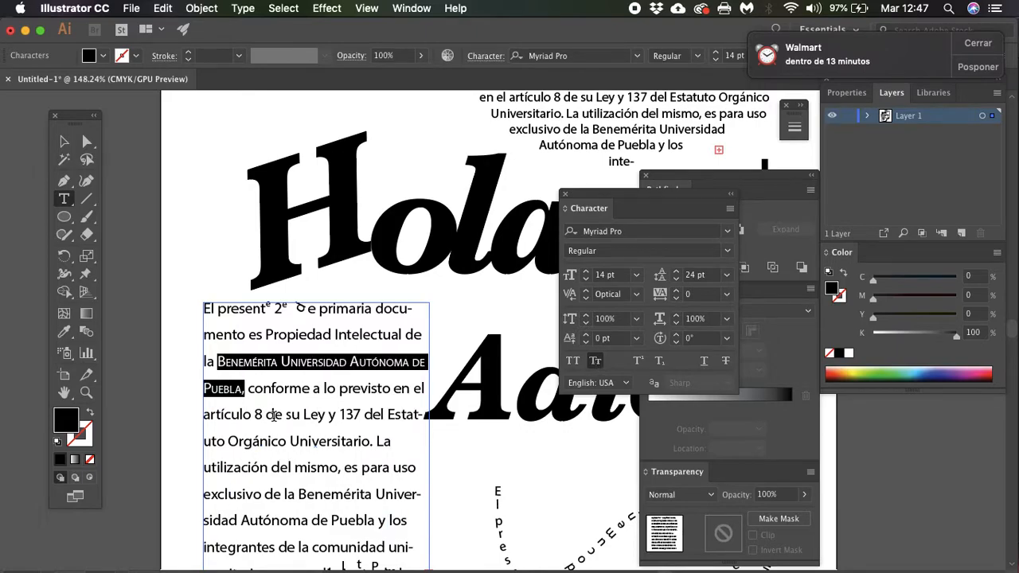
pyautogui.scroll(5, 273, 414)
pyautogui.scroll(2, 273, 415)
pyautogui.hscroll(-3, 273, 415)
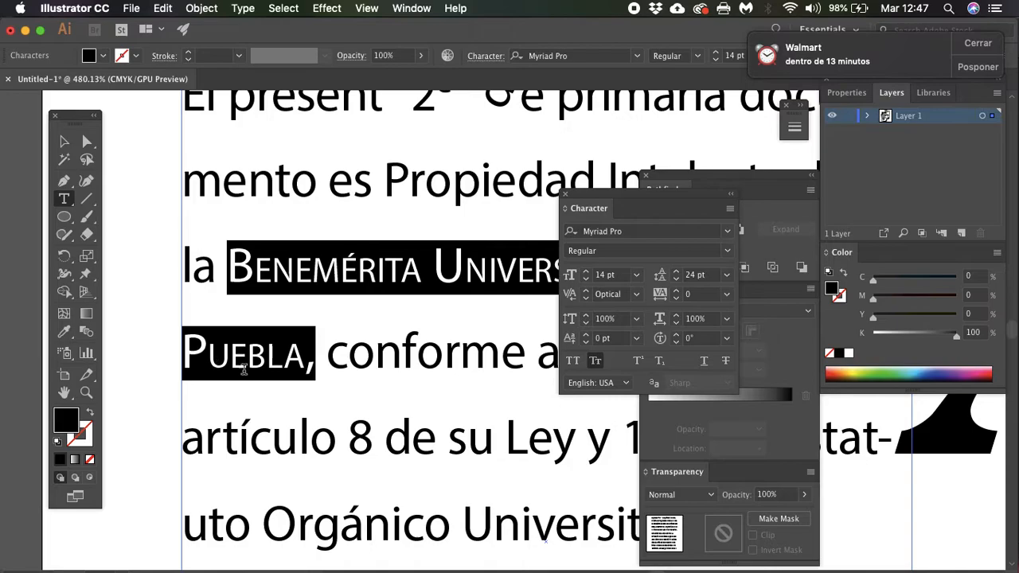
pyautogui.scroll(-2, 344, 345)
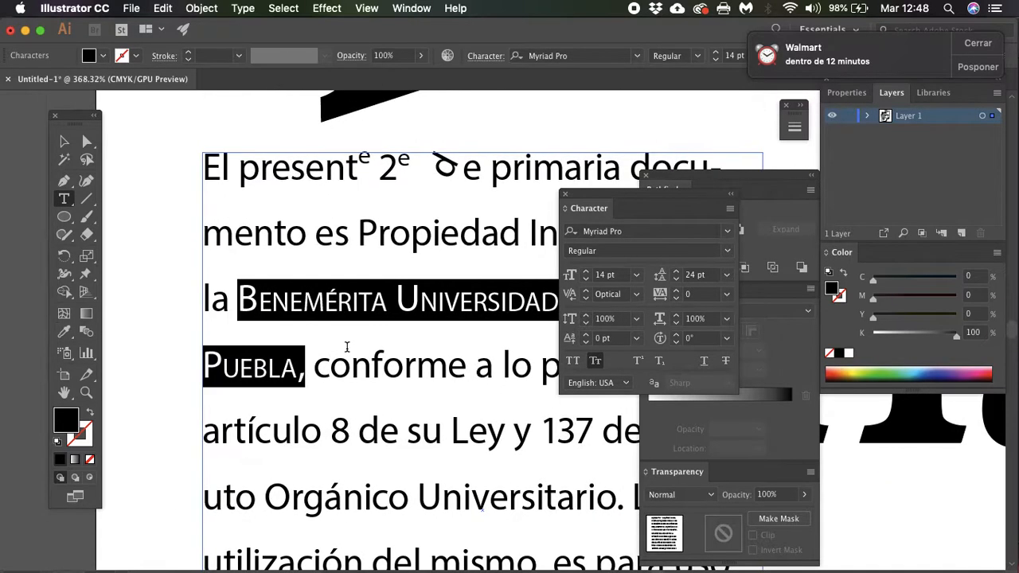
pyautogui.click(638, 361)
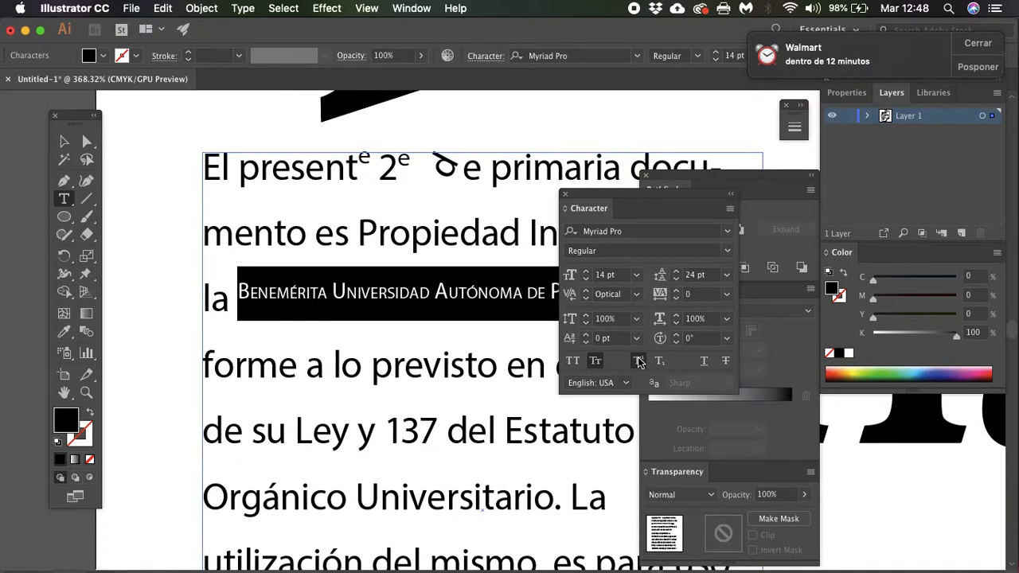
pyautogui.click(638, 362)
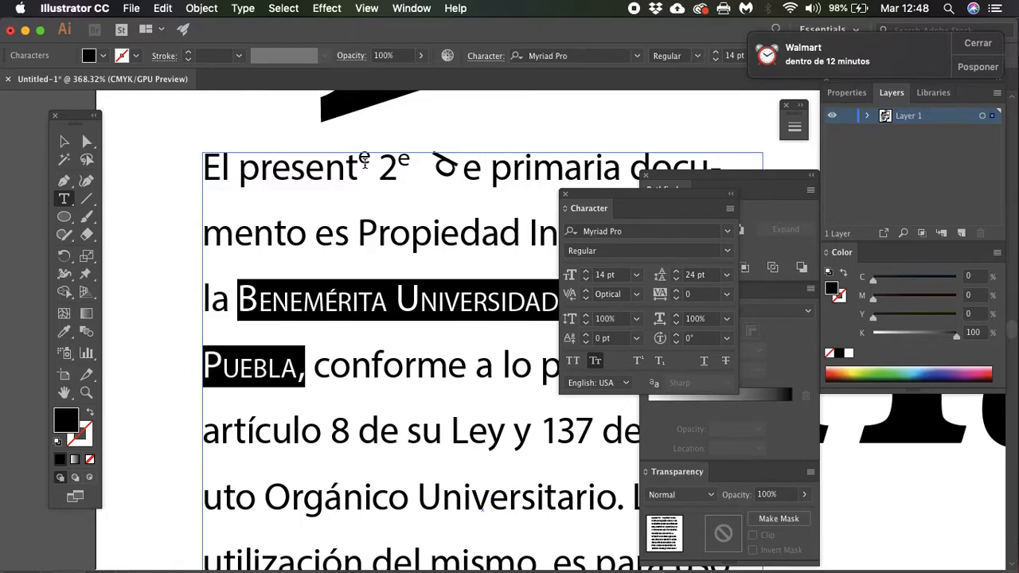
# Select the "e" between "s" and "n" in "presente", try Superscript on it and change it to Subscript
pyautogui.moveTo(365, 162); pyautogui.dragTo(357, 160)
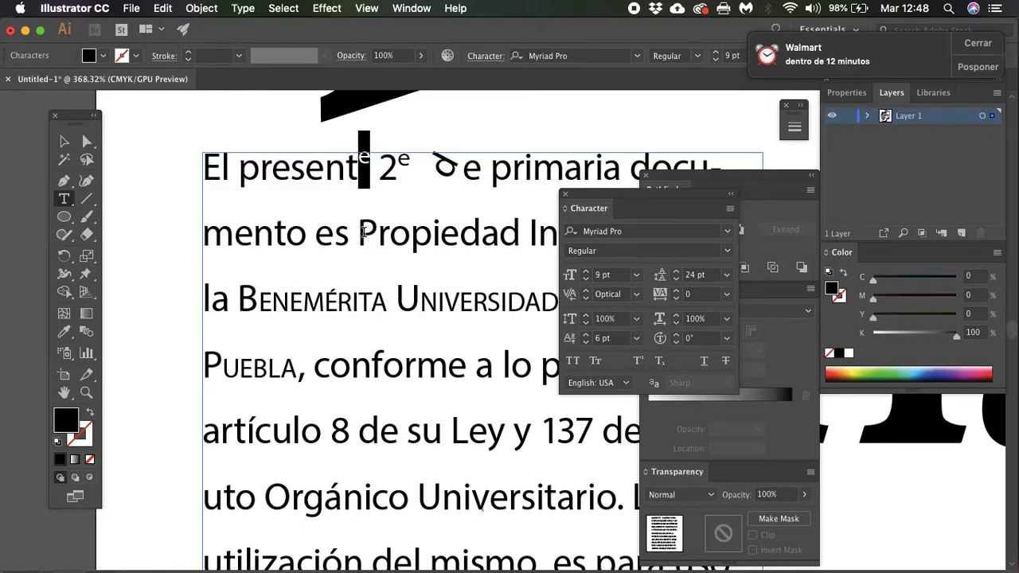
pyautogui.doubleClick(312, 169)
pyautogui.click(313, 169)
pyautogui.moveTo(318, 171); pyautogui.dragTo(309, 169)
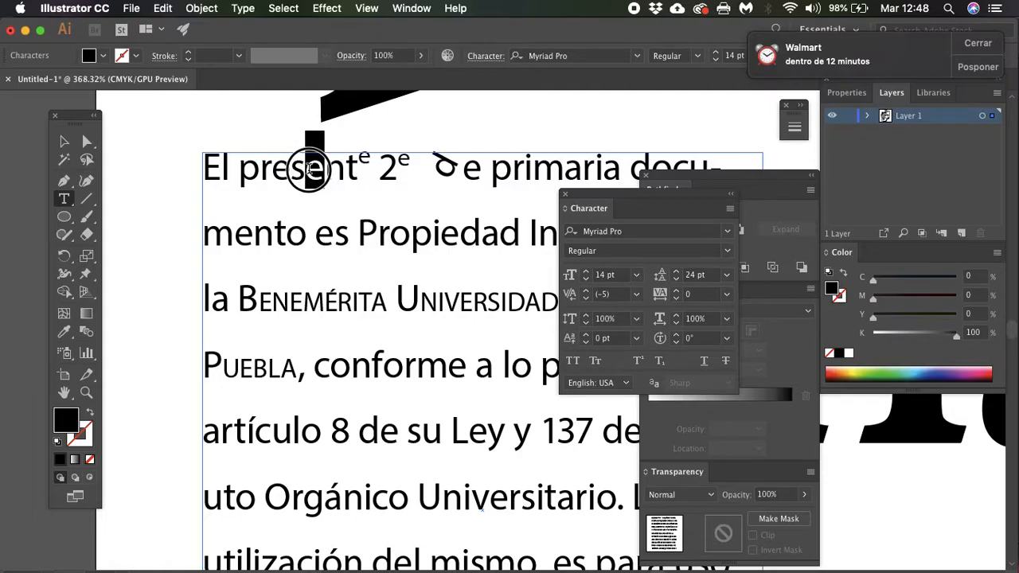
pyautogui.click(638, 362)
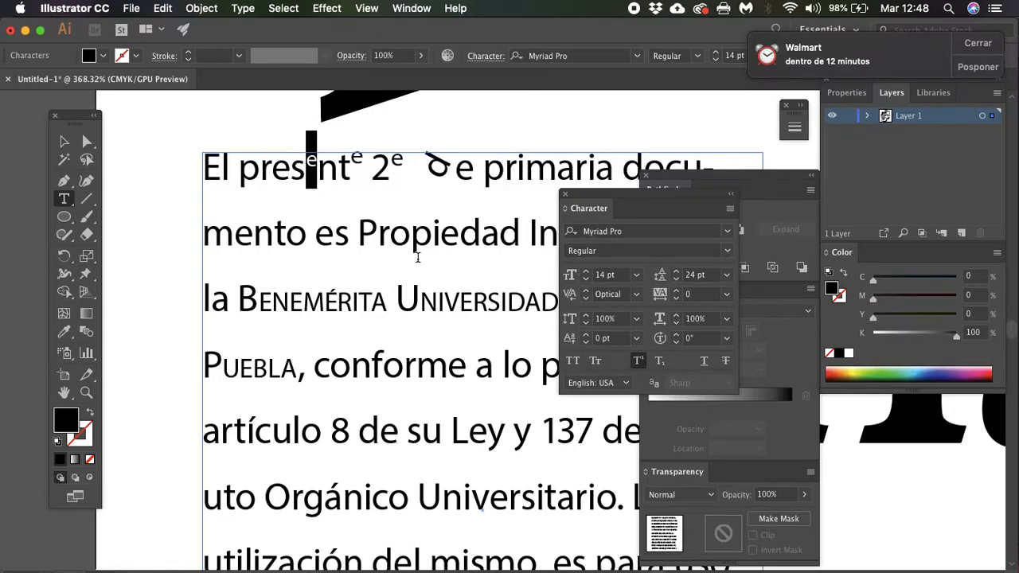
pyautogui.click(660, 362)
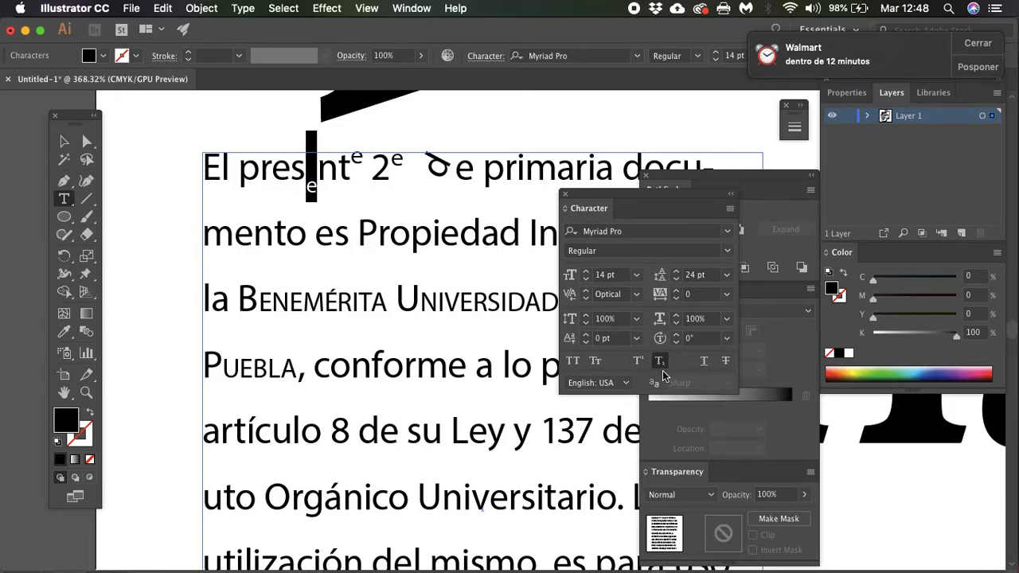
pyautogui.doubleClick(278, 171)
# Underline the word "Propiedad" in the paragraph's second line
pyautogui.click(230, 231)
pyautogui.moveTo(359, 233); pyautogui.dragTo(522, 239)
pyautogui.click(705, 360)
# Apply Strikethrough to the word "Intelectual" in the paragraph's second line
pyautogui.hscroll(5, 485, 317)
pyautogui.click(371, 235)
pyautogui.moveTo(361, 243); pyautogui.dragTo(528, 246)
pyautogui.click(725, 361)
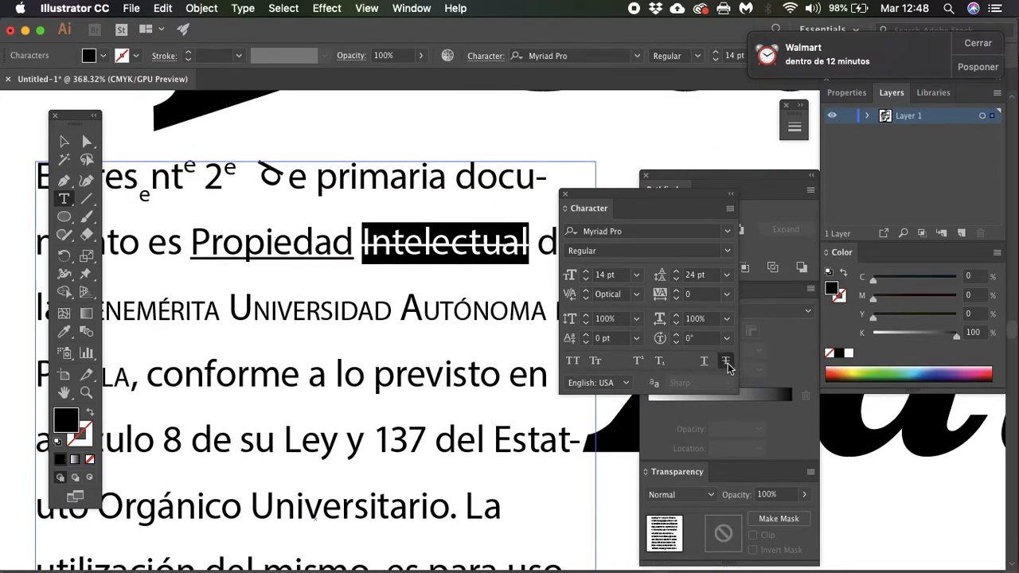
# Place the text cursor in the word "previsto", look through the available languages and set the text language to Farsi
pyautogui.click(390, 380)
pyautogui.scroll(-4, 390, 383)
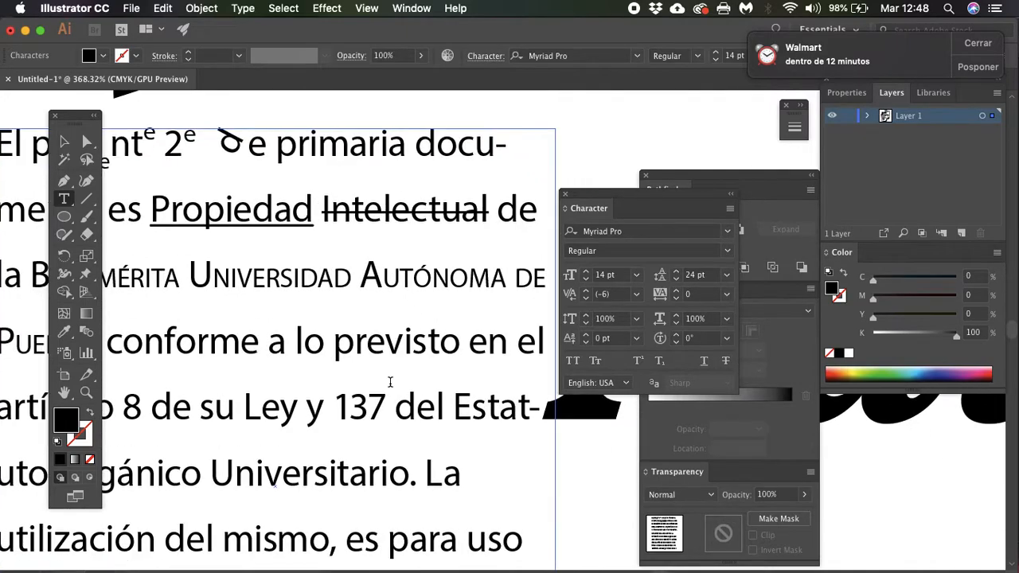
pyautogui.scroll(-2, 398, 393)
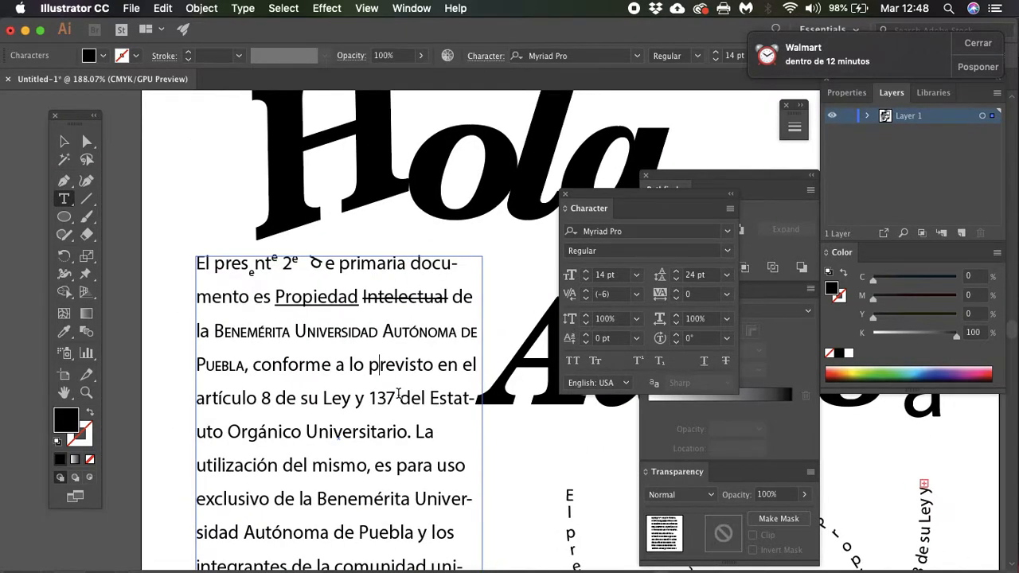
pyautogui.click(625, 385)
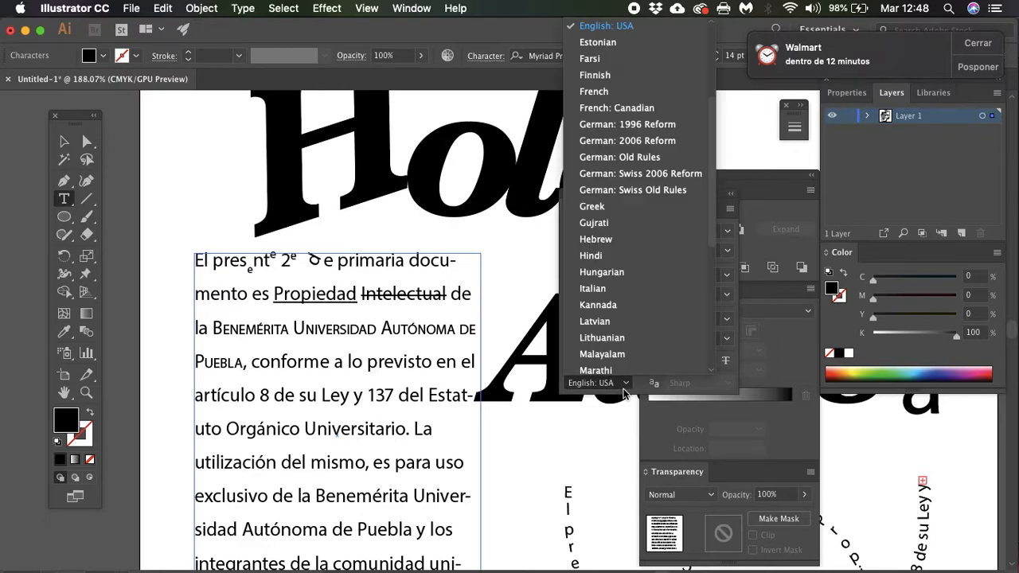
pyautogui.click(578, 390)
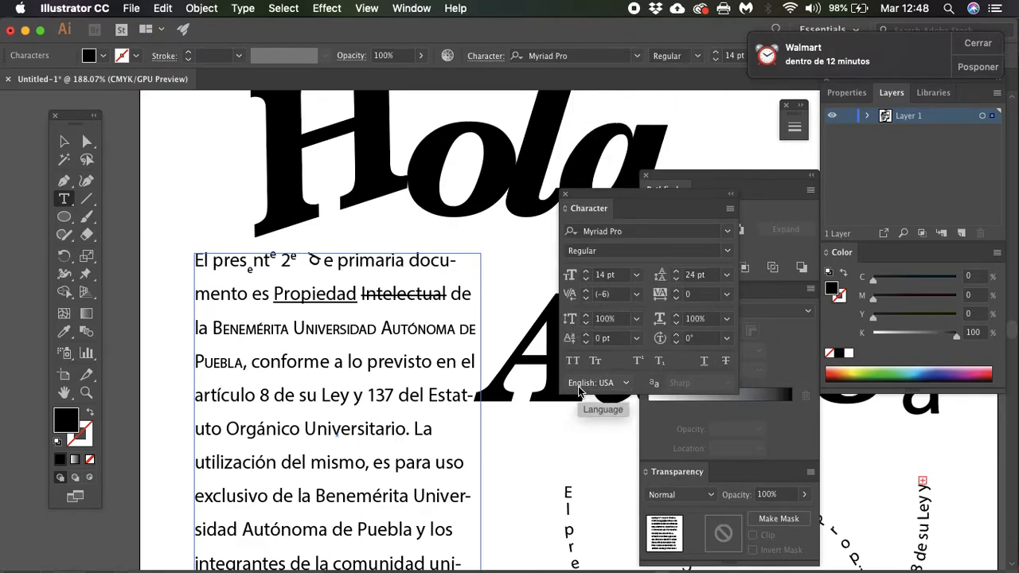
pyautogui.press('f')
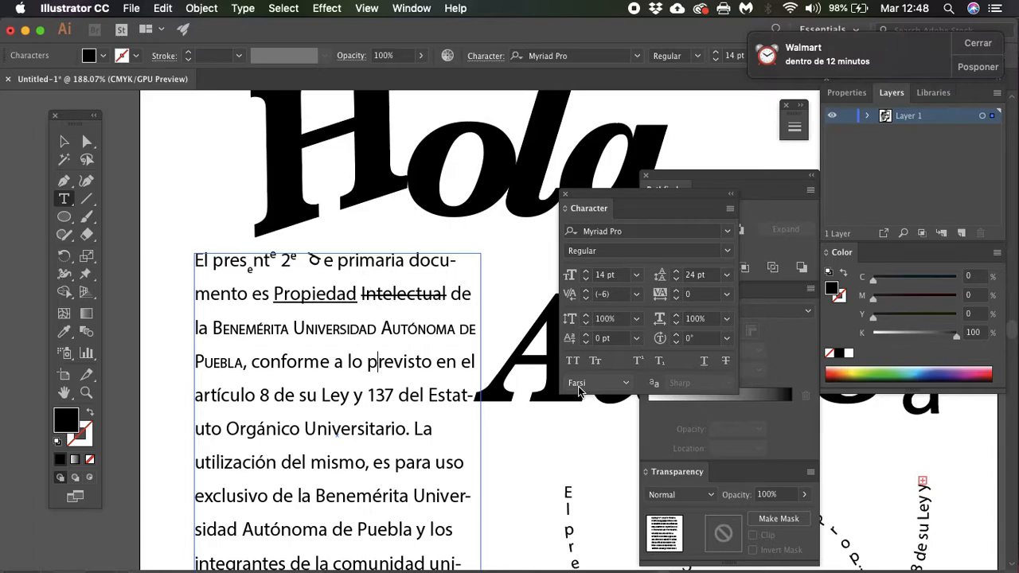
# Show the Paragraph panel, dismiss the calendar reminder and place the panel directly below the Character panel
pyautogui.click(729, 210)
pyautogui.click(415, 9)
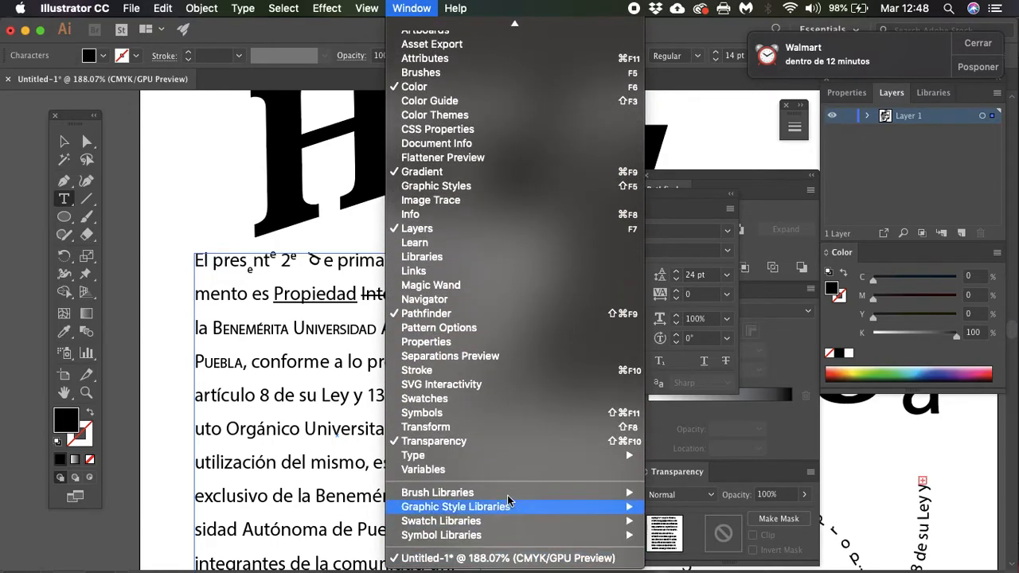
pyautogui.moveTo(547, 452)
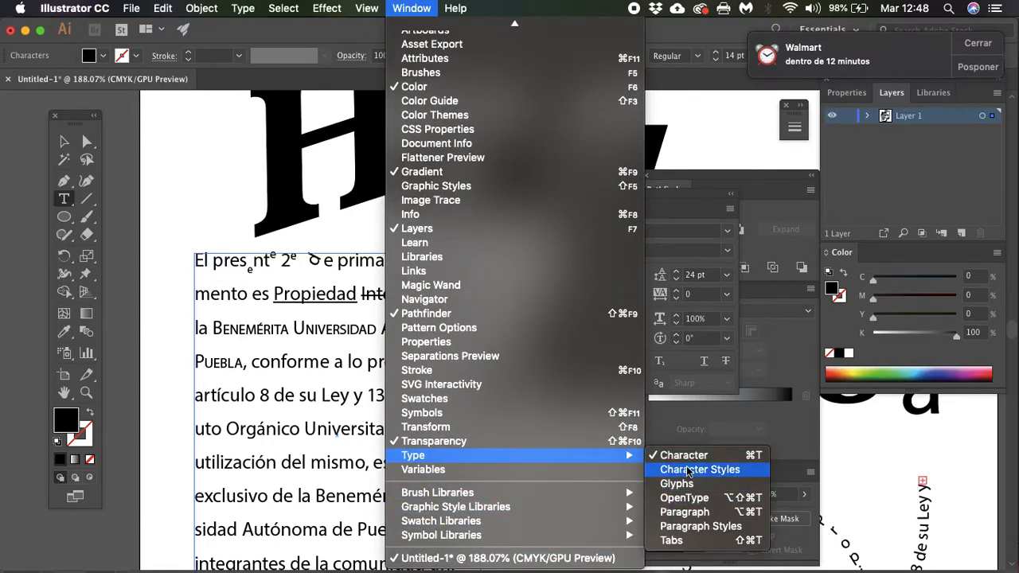
pyautogui.click(685, 512)
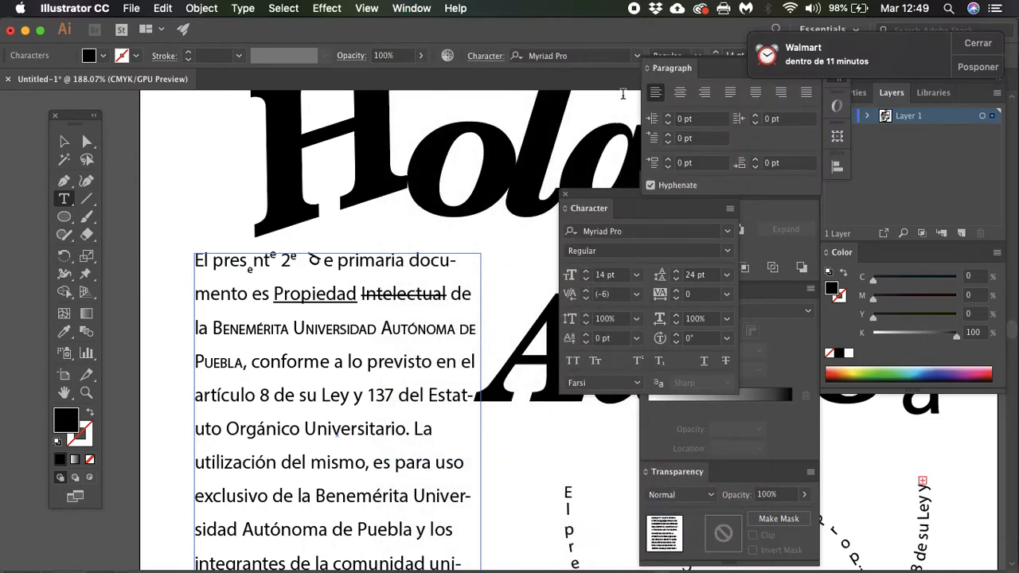
pyautogui.moveTo(727, 70); pyautogui.dragTo(531, 288)
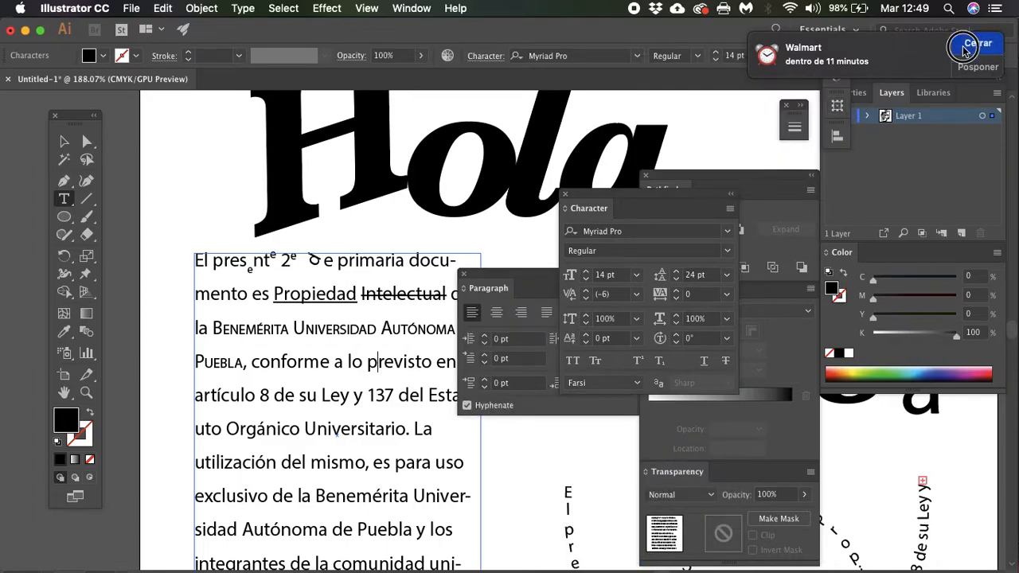
pyautogui.moveTo(513, 276); pyautogui.dragTo(610, 401)
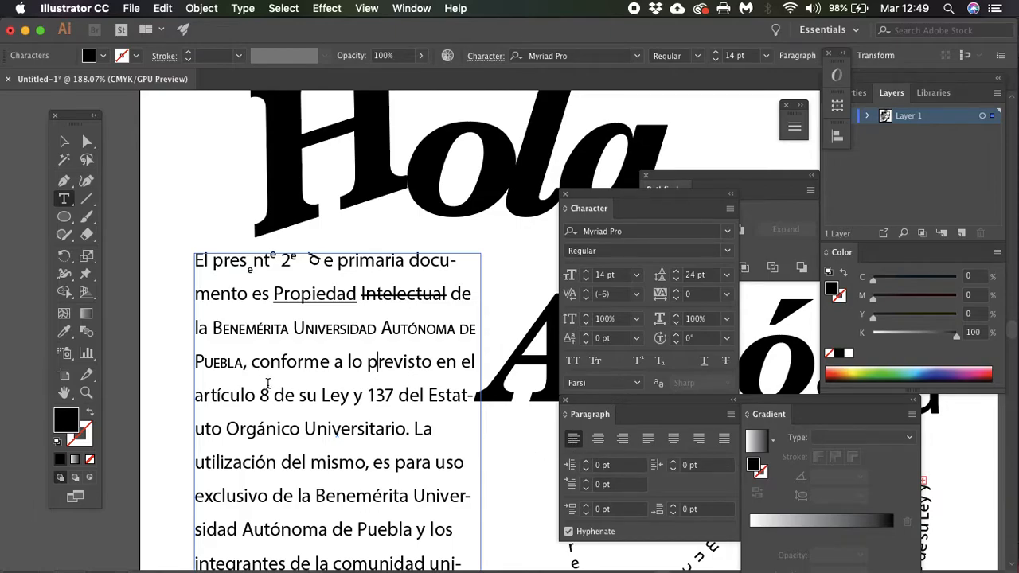
# Move all the existing sample texts off the artboard to its right side and deselect them
pyautogui.press('super+0')
pyautogui.click(64, 141)
pyautogui.moveTo(211, 291); pyautogui.dragTo(483, 549)
pyautogui.moveTo(319, 351); pyautogui.dragTo(537, 285)
pyautogui.click(250, 297)
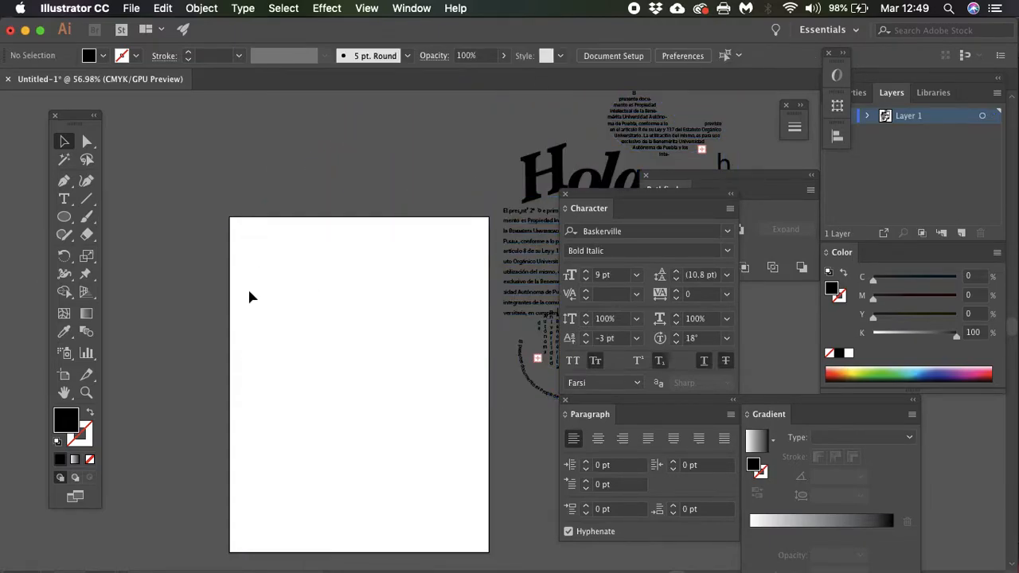
# Create an area text frame on the empty artboard, paste the copied paragraph into it and shorten the frame to the text's height
pyautogui.click(64, 199)
pyautogui.click(256, 296)
pyautogui.moveTo(250, 291)
pyautogui.mouseDown()
pyautogui.moveTo(346, 367)
pyautogui.moveTo(317, 411)
pyautogui.mouseUp()
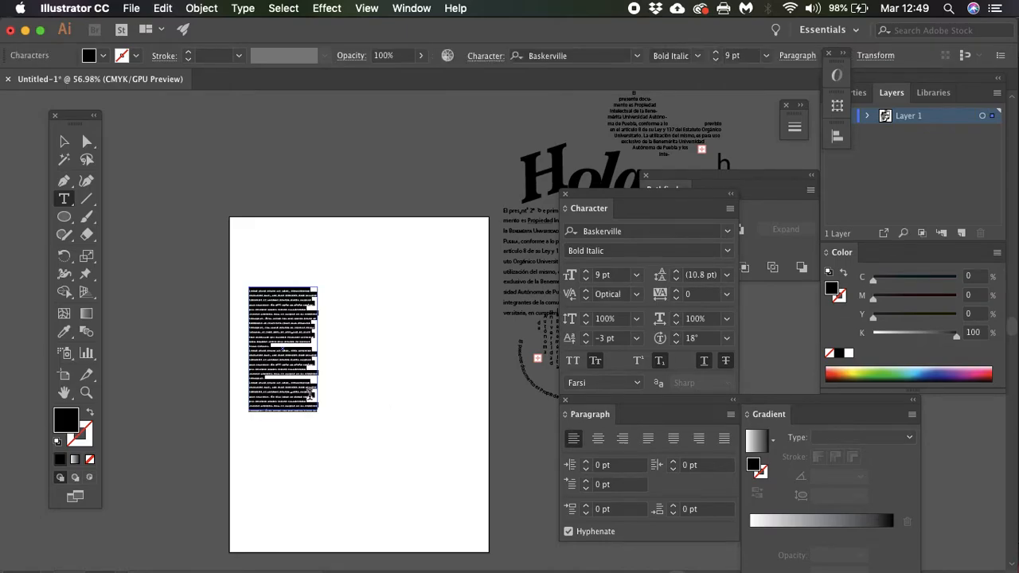
pyautogui.press('super+v')
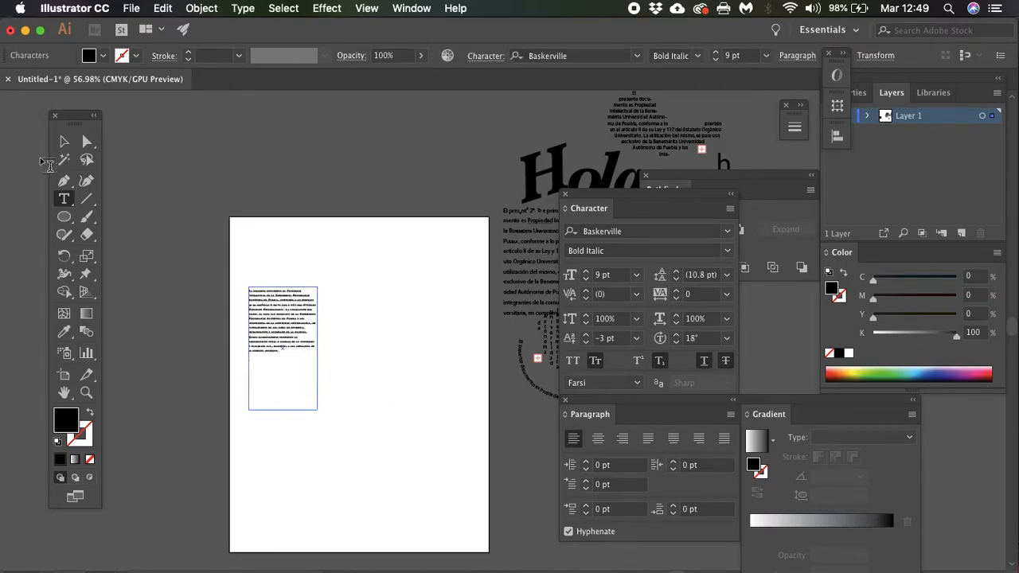
pyautogui.click(63, 141)
pyautogui.moveTo(282, 408); pyautogui.dragTo(284, 358)
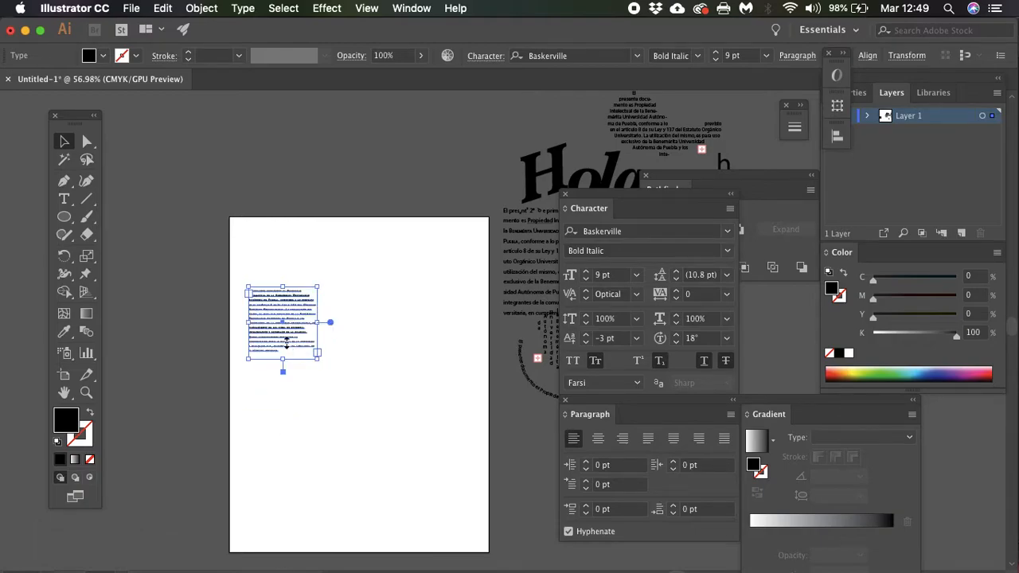
# Turn off Small Caps, Subscript, Underline and Strikethrough for the pasted paragraph
pyautogui.scroll(5, 286, 342)
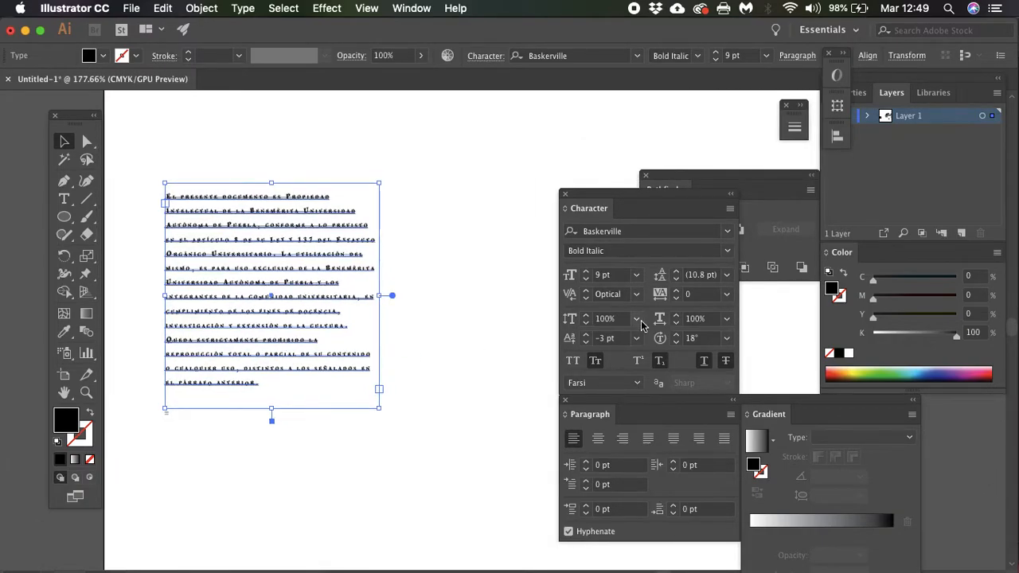
pyautogui.click(595, 362)
pyautogui.click(659, 362)
pyautogui.click(699, 361)
pyautogui.click(725, 360)
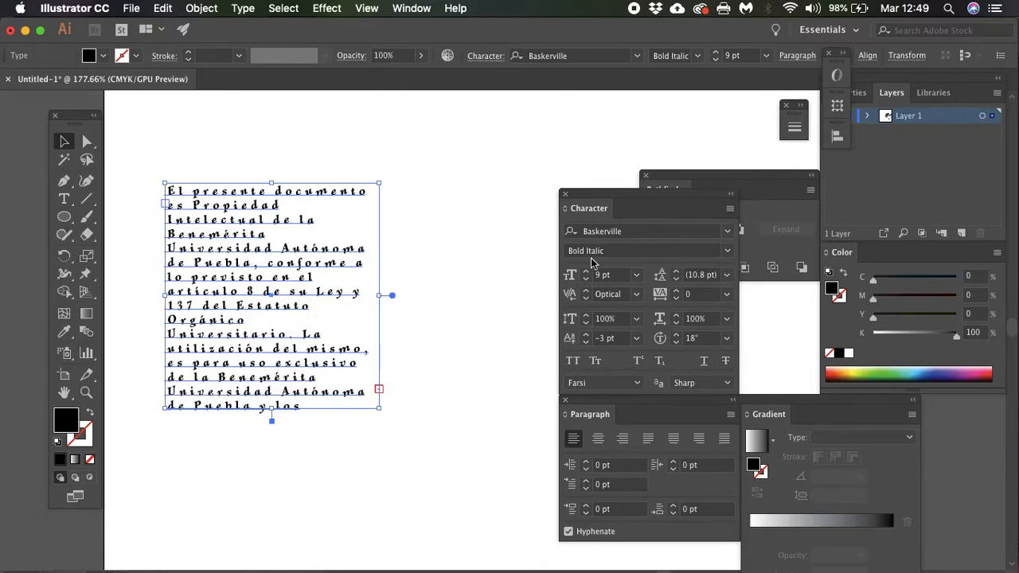
# Set the paragraph's character rotation to 0° and its baseline shift to 0 pt
pyautogui.click(695, 341)
pyautogui.write('0')
pyautogui.press('Return')
pyautogui.press('Return')
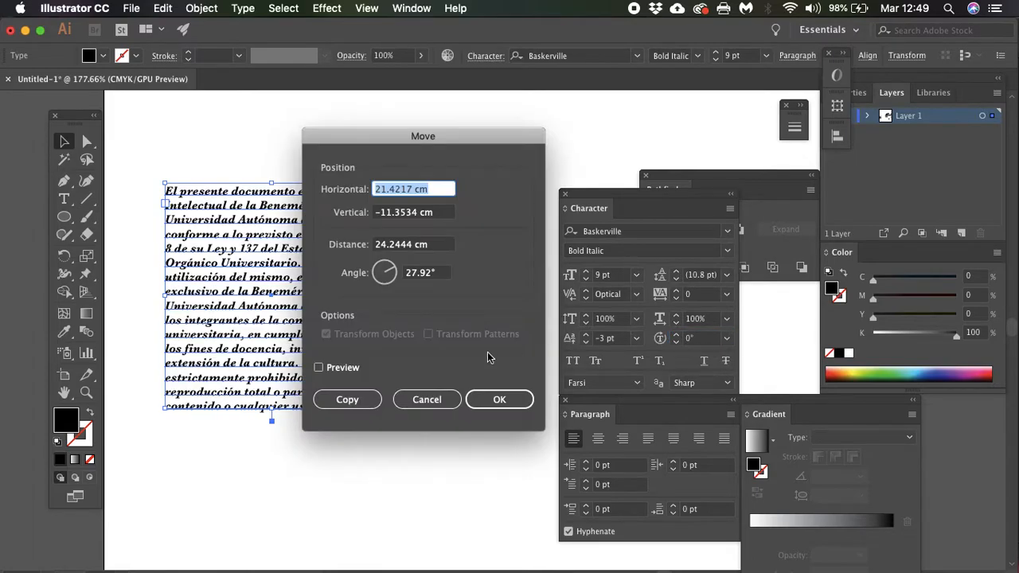
pyautogui.click(406, 399)
pyautogui.click(583, 341)
pyautogui.write('0')
pyautogui.press('Return')
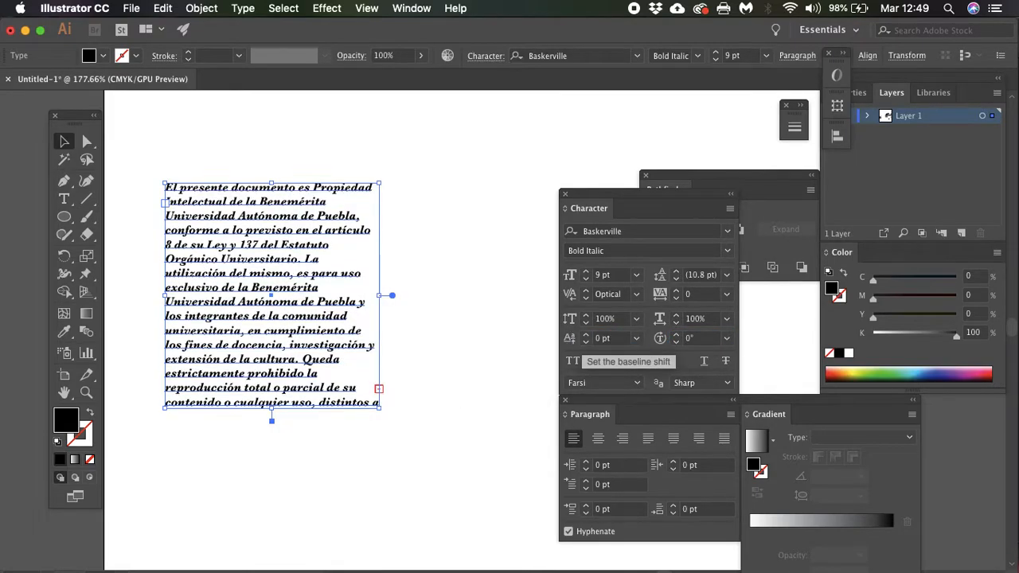
# Change the paragraph's font to Source Serif Pro in the Regular style
pyautogui.click(727, 230)
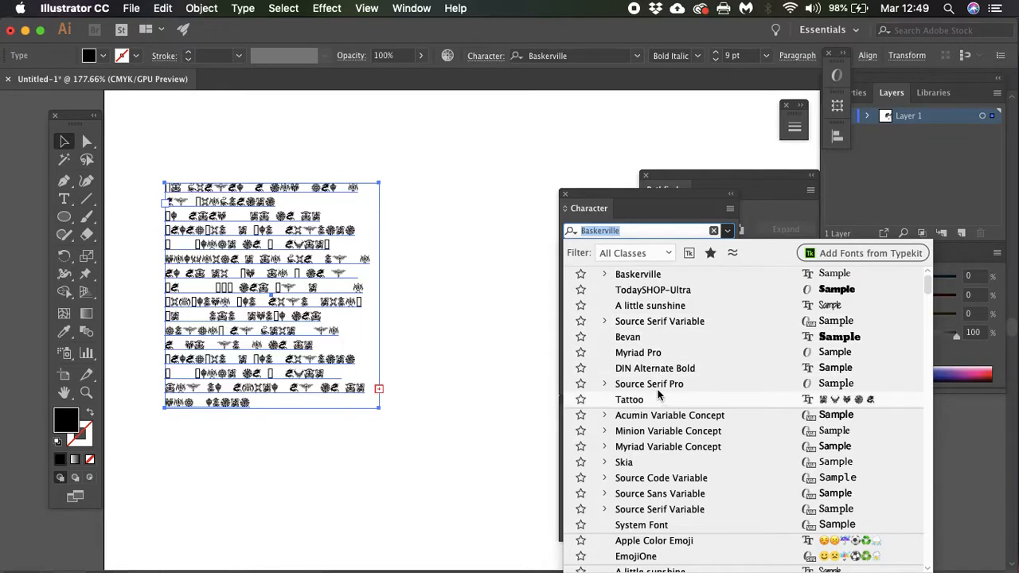
pyautogui.click(658, 386)
pyautogui.click(726, 250)
pyautogui.click(636, 332)
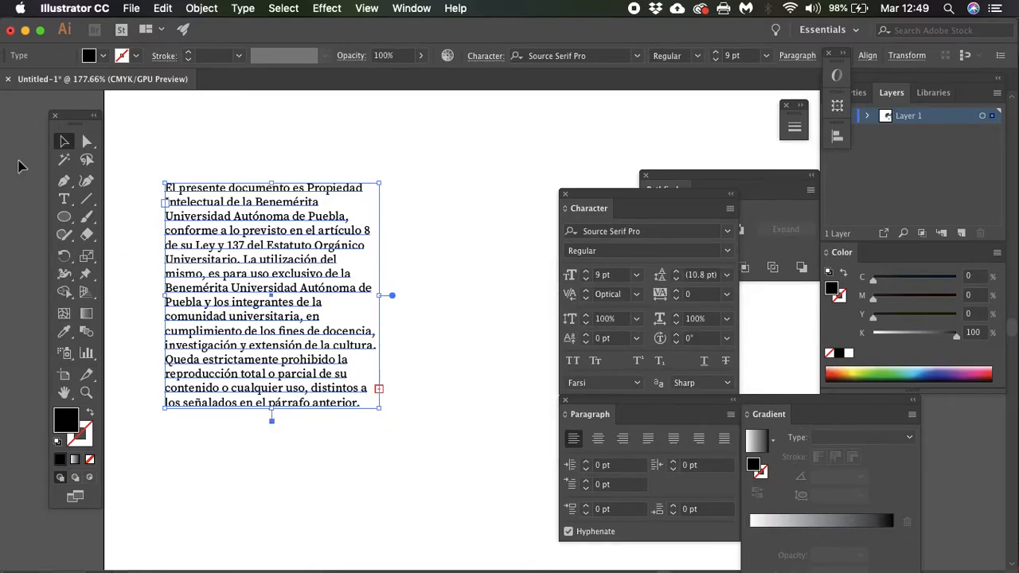
# Duplicate the paragraph frame and align the copy beside the original, to its right
pyautogui.click(61, 141)
pyautogui.scroll(-4, 313, 320)
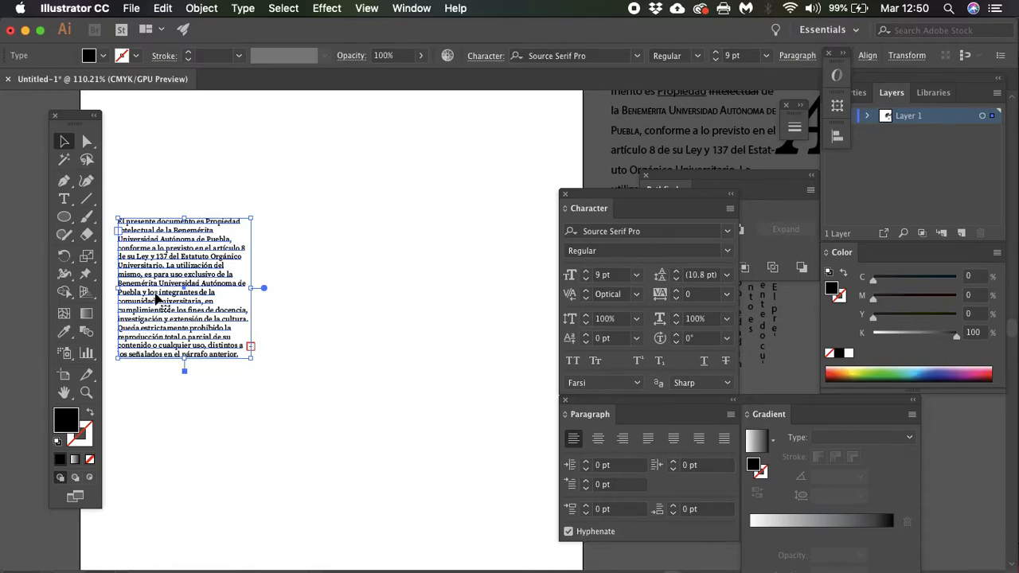
pyautogui.press('super+c')
pyautogui.press('super+v')
pyautogui.moveTo(469, 310); pyautogui.dragTo(323, 270)
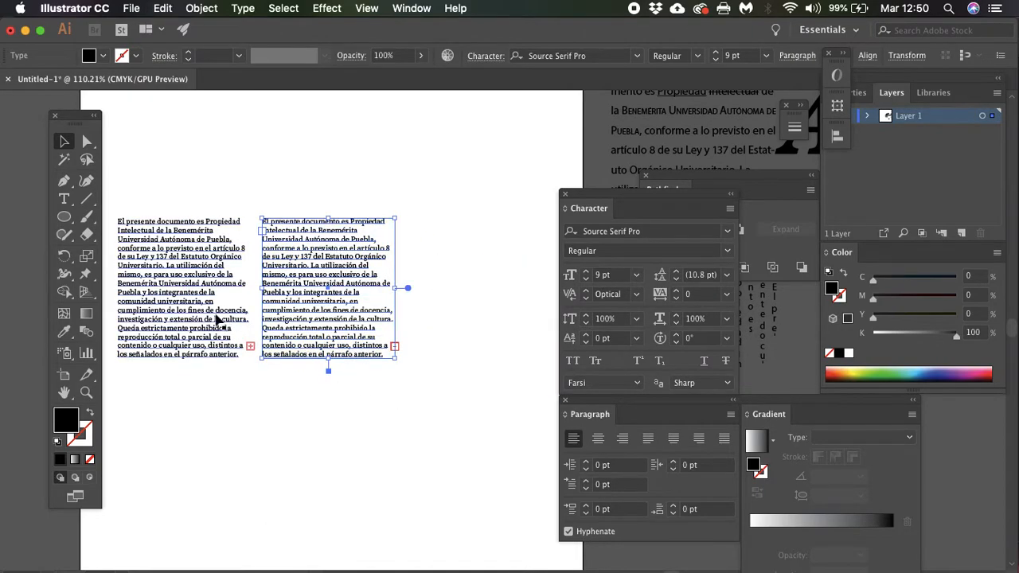
# Duplicate the text frames into a grid of three columns by two rows, with a seventh copy below the middle column
pyautogui.keyDown('shift'); pyautogui.click(178, 287); pyautogui.keyUp('shift')
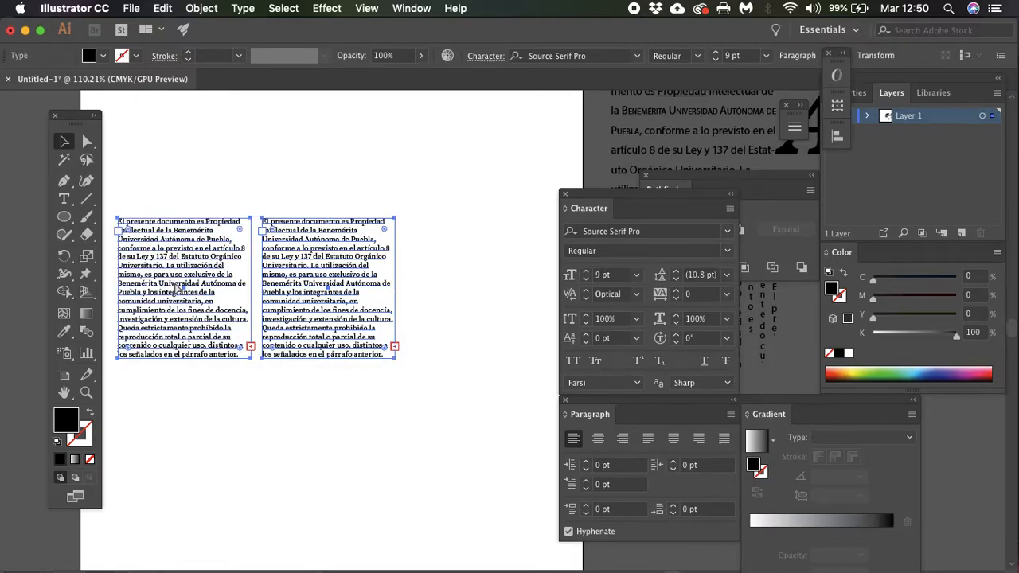
pyautogui.moveTo(177, 289); pyautogui.dragTo(188, 428)
pyautogui.moveTo(387, 505); pyautogui.dragTo(450, 320)
pyautogui.scroll(-3, 306, 438)
pyautogui.moveTo(331, 378); pyautogui.dragTo(291, 521)
pyautogui.click(223, 514)
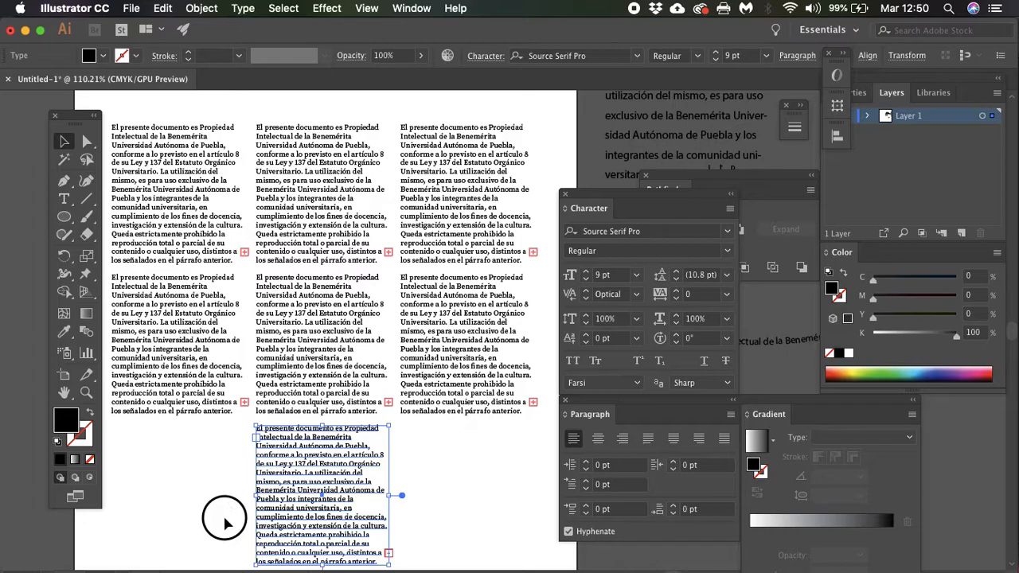
# Left-align the text of the first frame in the top row
pyautogui.scroll(2, 222, 514)
pyautogui.hscroll(-3, 223, 514)
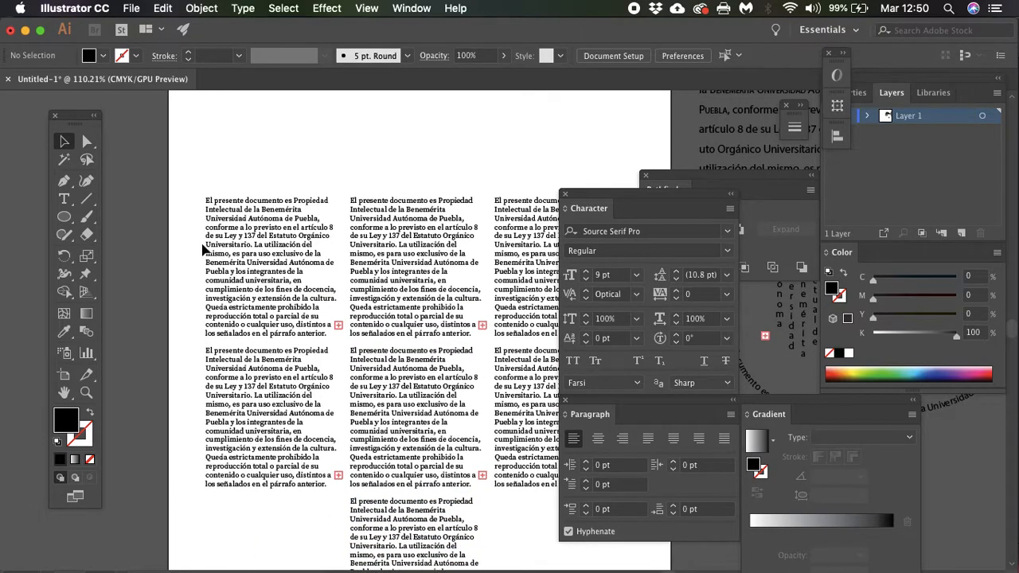
pyautogui.click(239, 255)
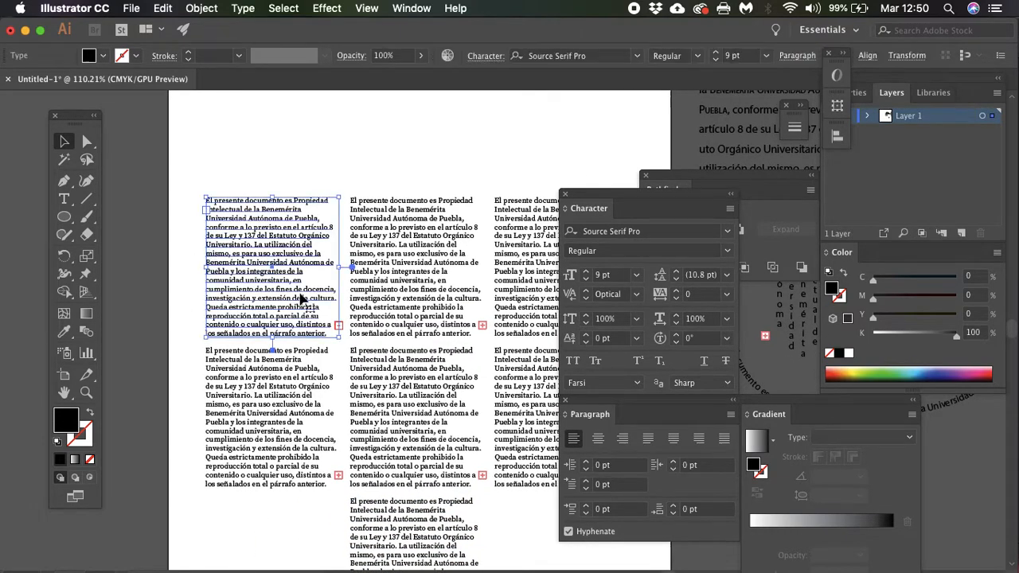
pyautogui.click(573, 439)
pyautogui.scroll(4, 206, 268)
pyautogui.scroll(1, 205, 268)
pyautogui.hscroll(1, 206, 267)
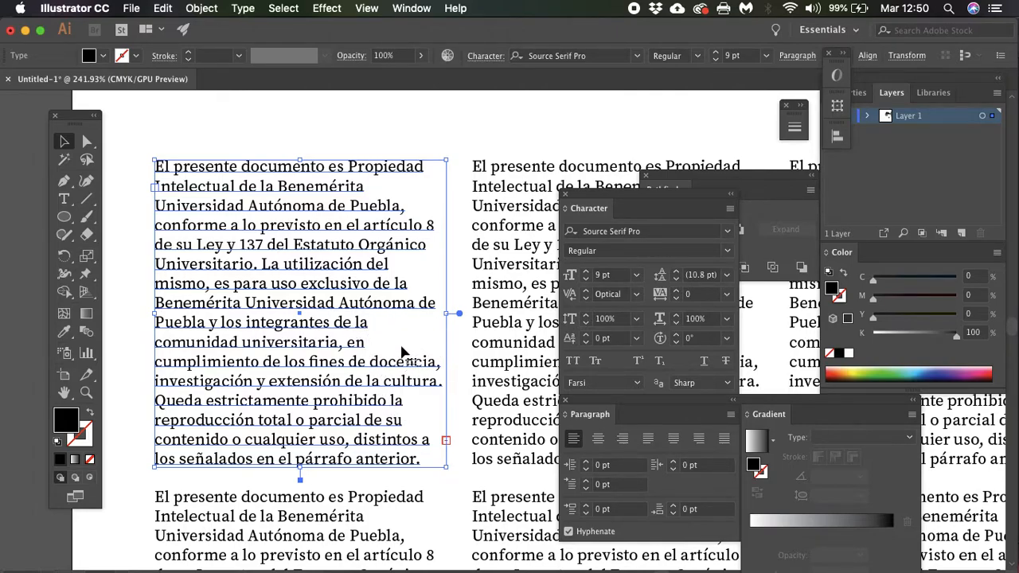
pyautogui.scroll(-2, 454, 330)
pyautogui.hscroll(2, 454, 330)
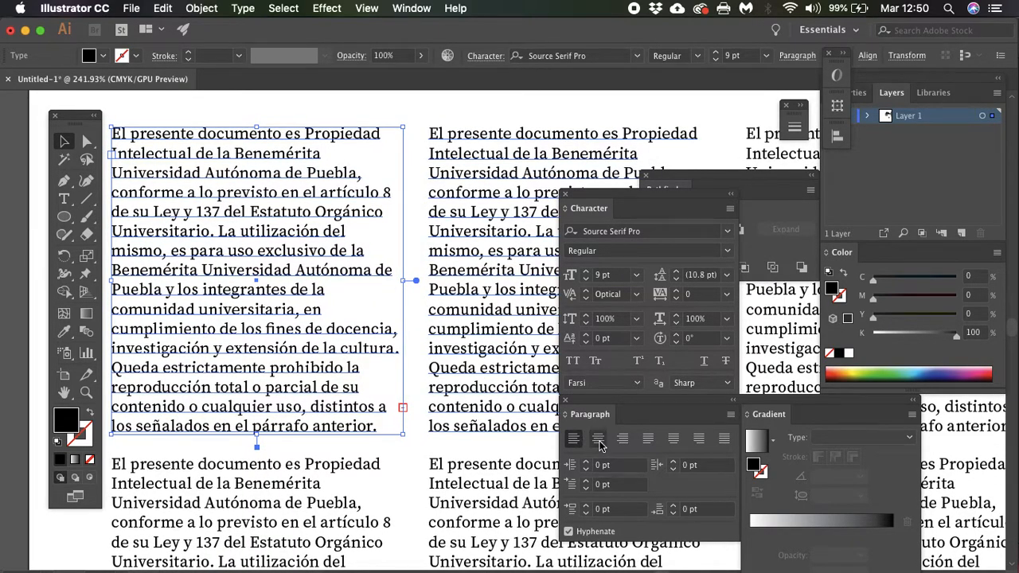
# Center-align the text of the middle frame in the top row and deselect it
pyautogui.click(480, 350)
pyautogui.click(601, 441)
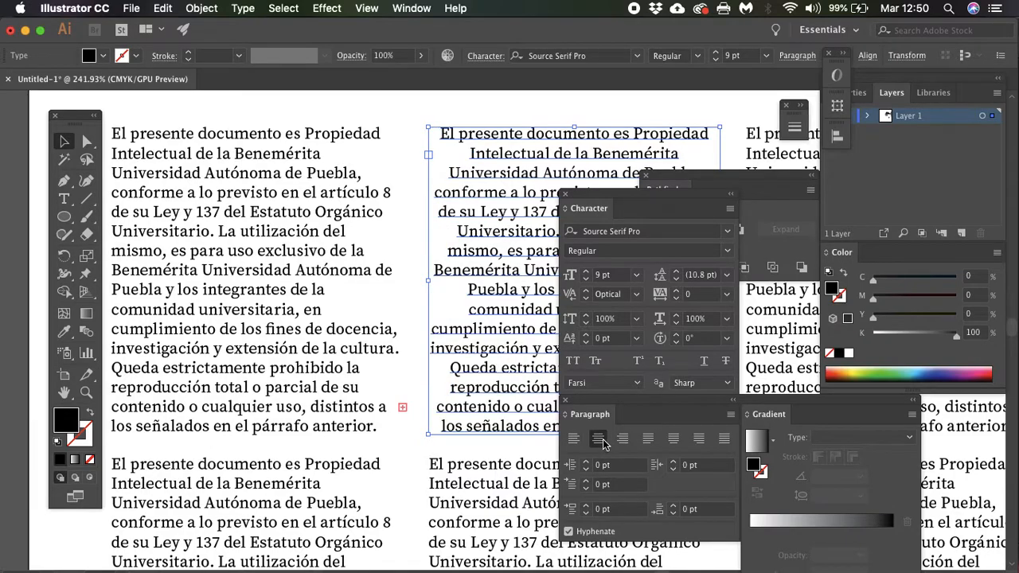
pyautogui.scroll(-4, 366, 374)
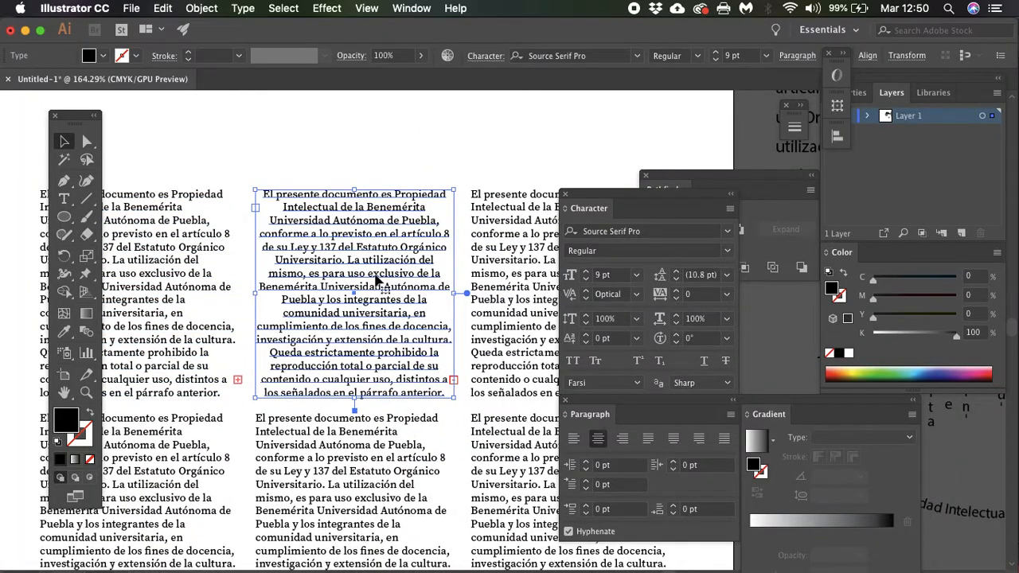
pyautogui.doubleClick(374, 274)
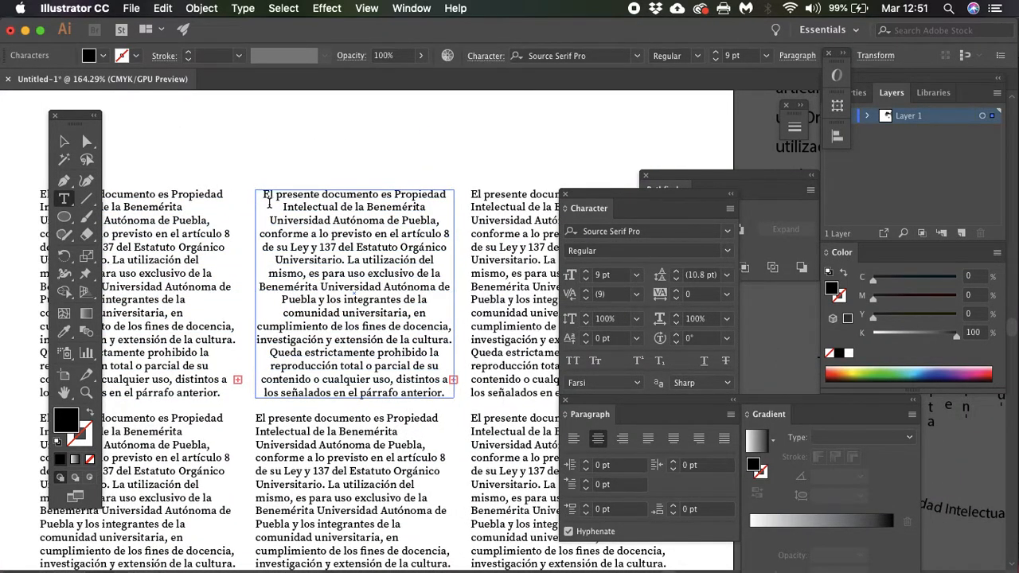
pyautogui.click(248, 148)
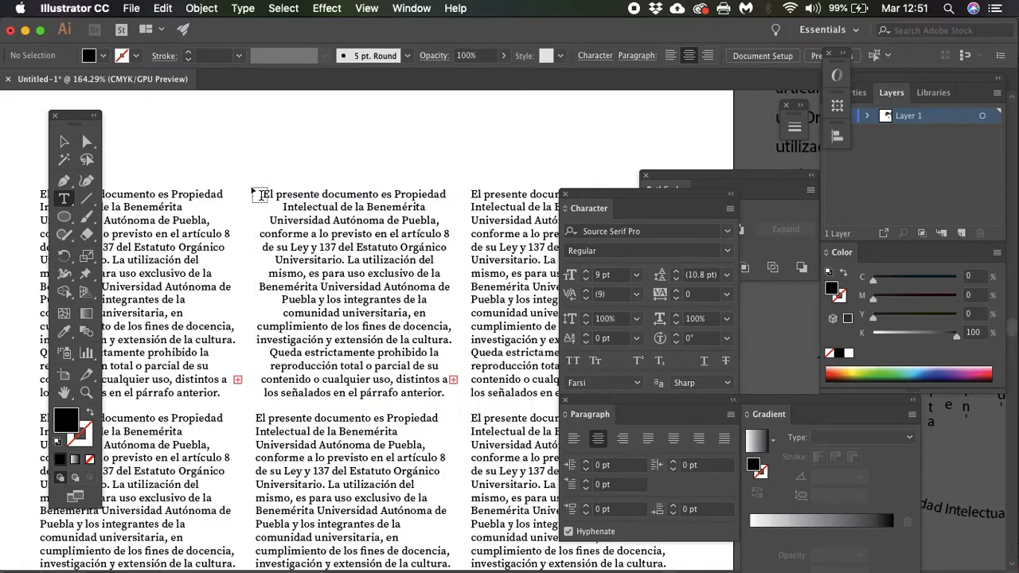
pyautogui.hscroll(-3, 436, 265)
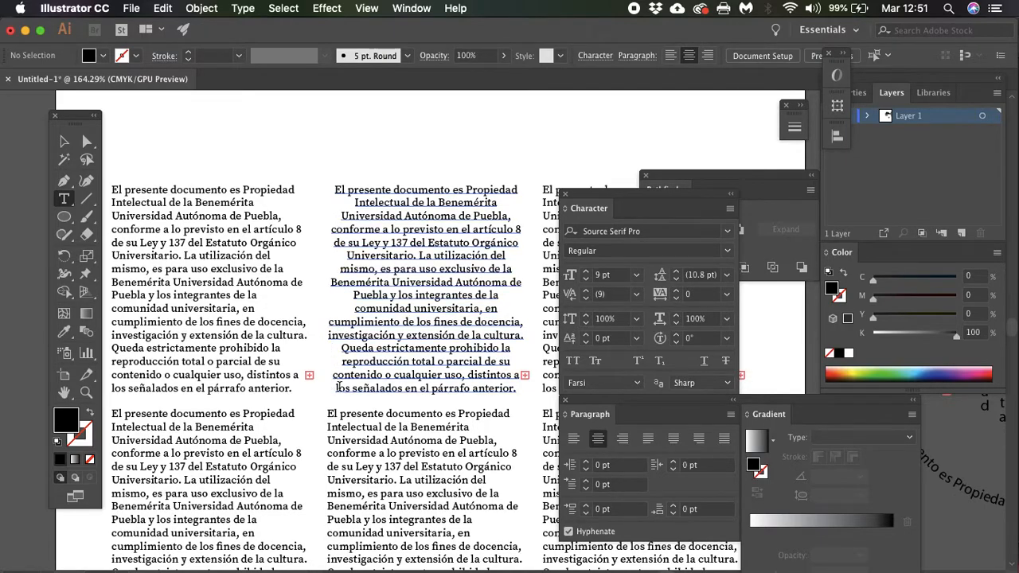
pyautogui.hscroll(5, 344, 272)
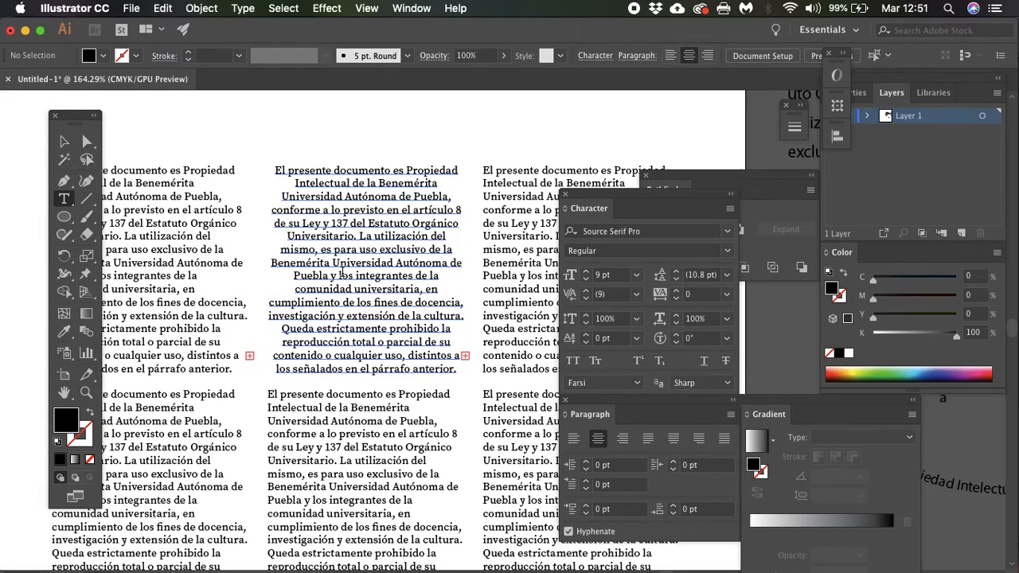
pyautogui.hscroll(-1, 342, 271)
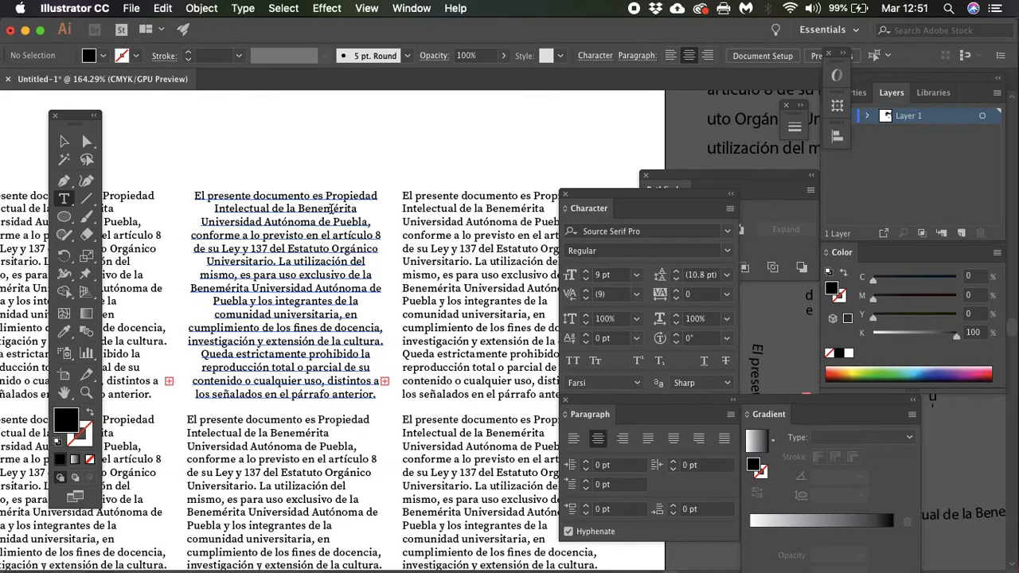
# Right-align the text of the third frame in the top row and deselect it
pyautogui.click(458, 305)
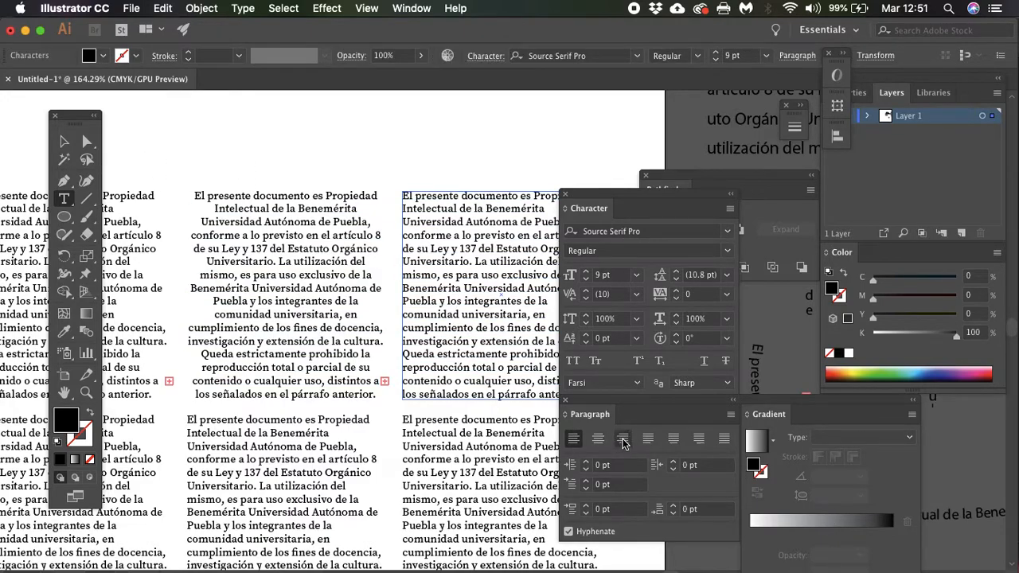
pyautogui.click(623, 440)
pyautogui.hscroll(5, 474, 395)
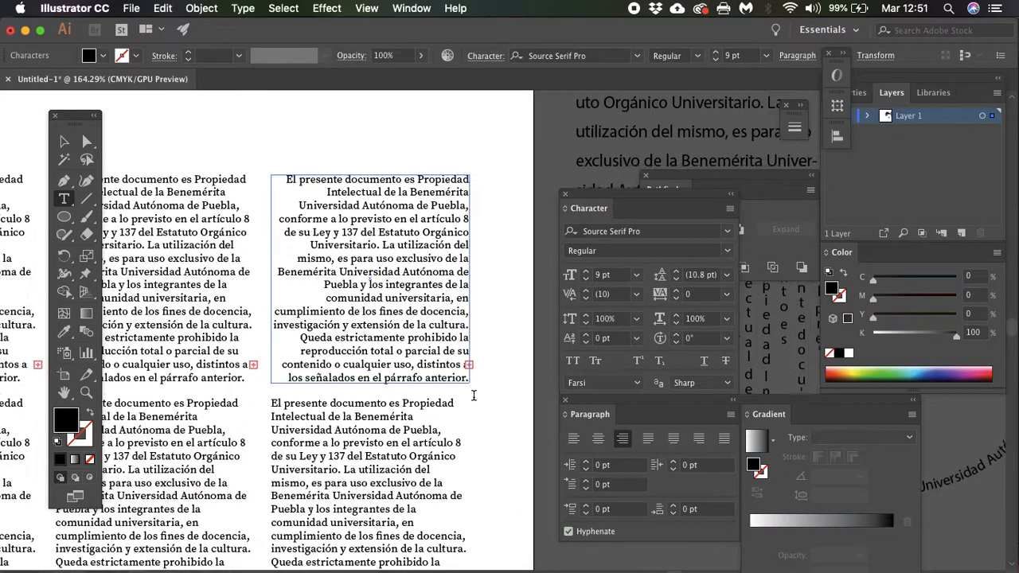
pyautogui.click(65, 141)
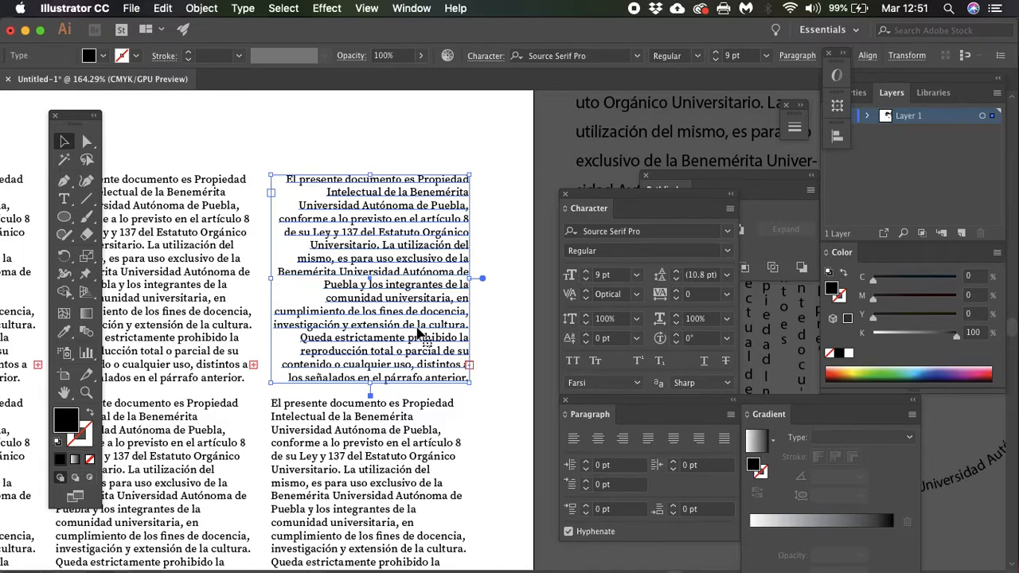
pyautogui.click(356, 126)
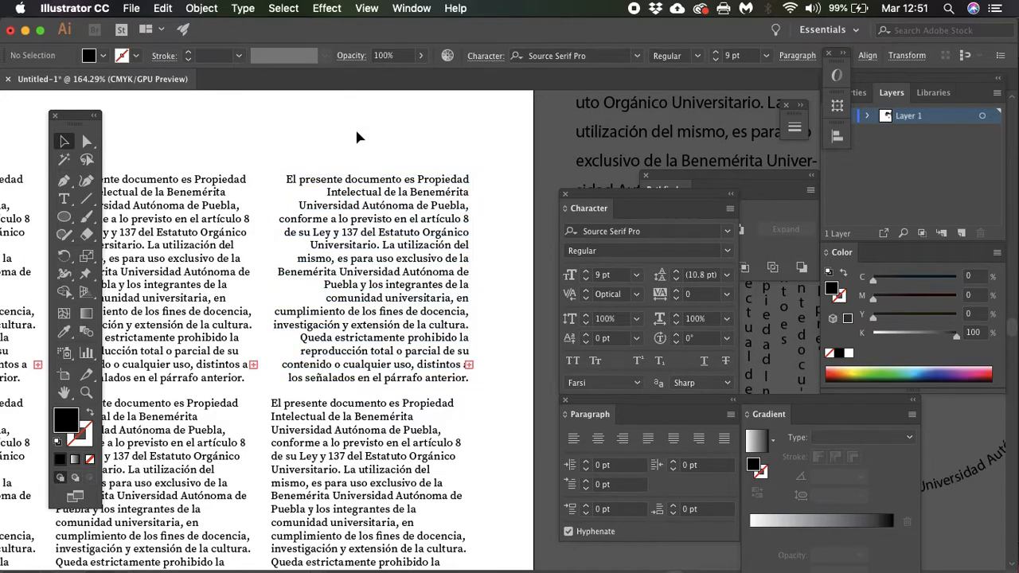
# Shorten the last line of the second row's first frame to "los señalados." and justify the paragraph with its last line aligned left
pyautogui.hscroll(-3, 370, 375)
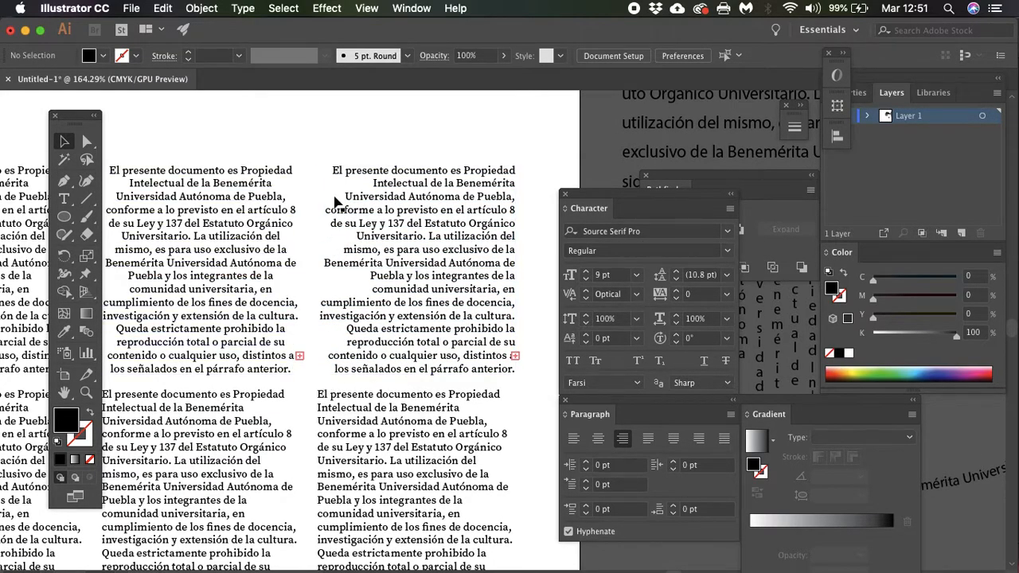
pyautogui.hscroll(-5, 321, 342)
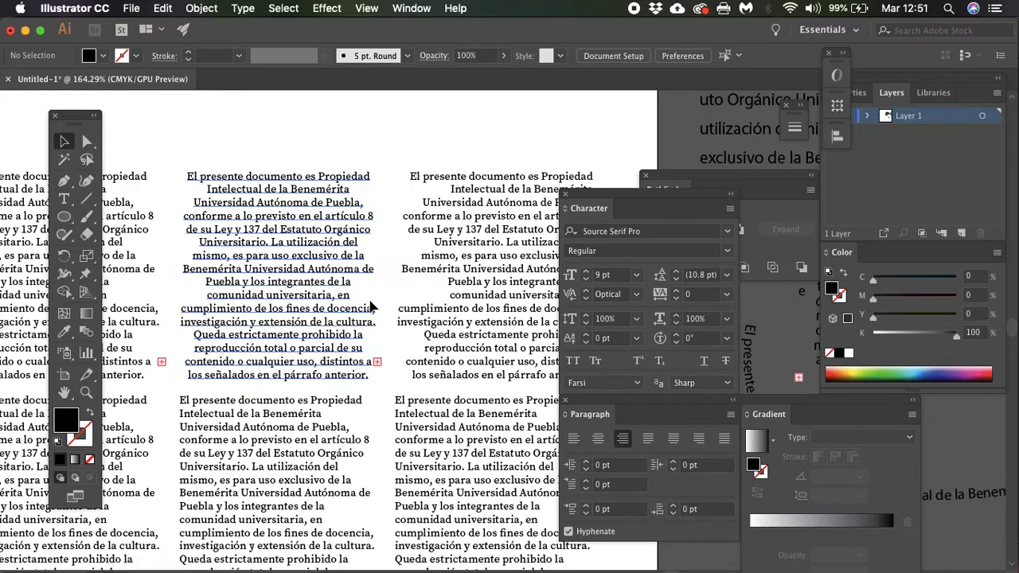
pyautogui.scroll(-2, 415, 398)
pyautogui.hscroll(-6, 415, 394)
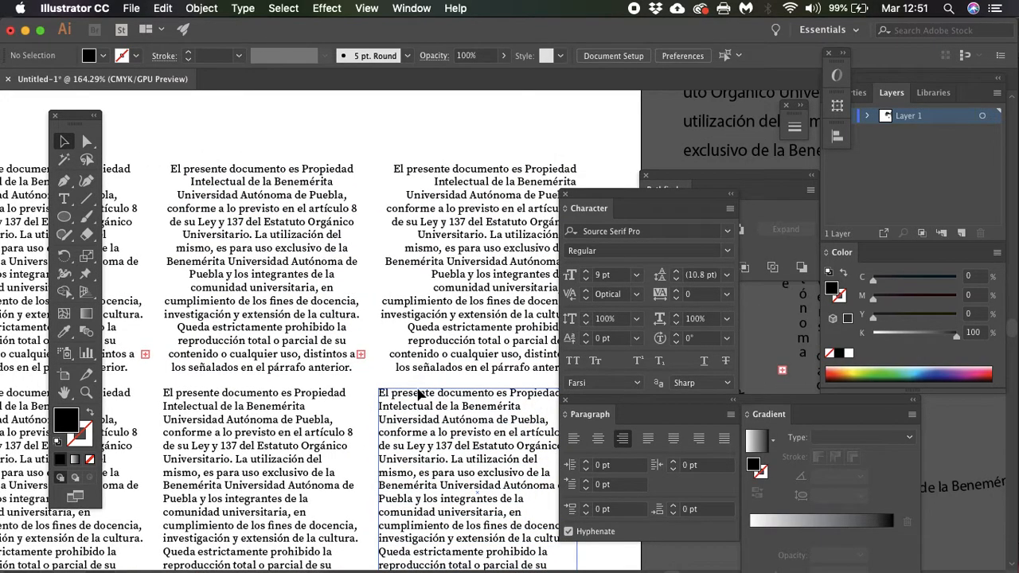
pyautogui.scroll(-6, 419, 396)
pyautogui.hscroll(-2, 419, 396)
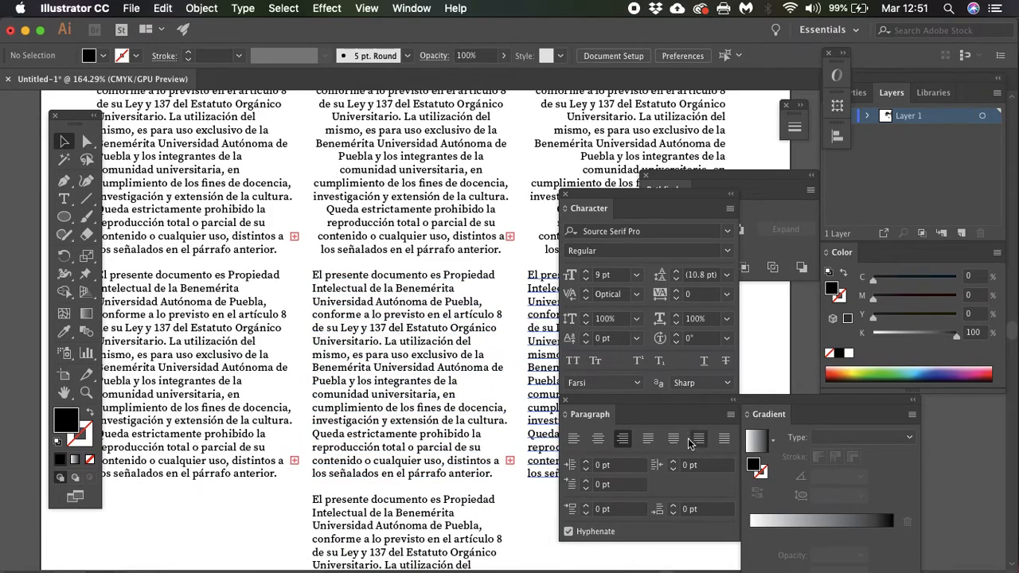
pyautogui.click(159, 360)
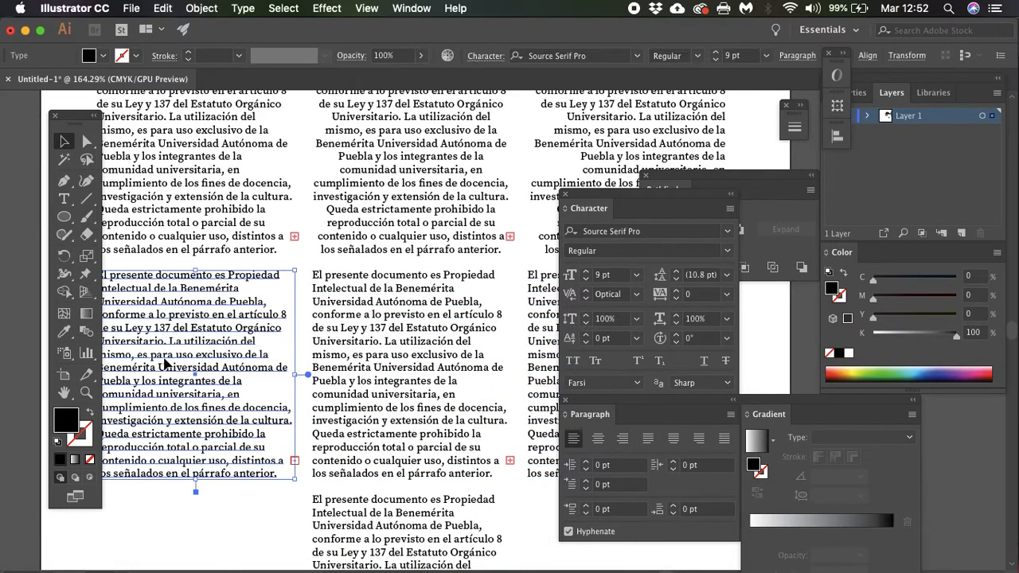
pyautogui.scroll(-1, 166, 362)
pyautogui.hscroll(-2, 165, 363)
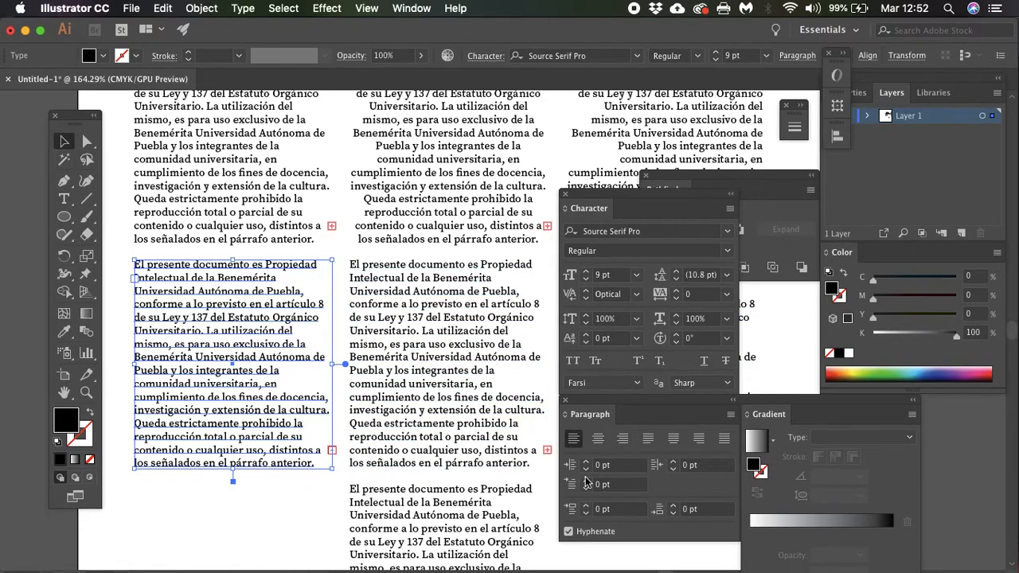
pyautogui.doubleClick(315, 461)
pyautogui.moveTo(315, 462); pyautogui.dragTo(200, 464)
pyautogui.press('BackSpace')
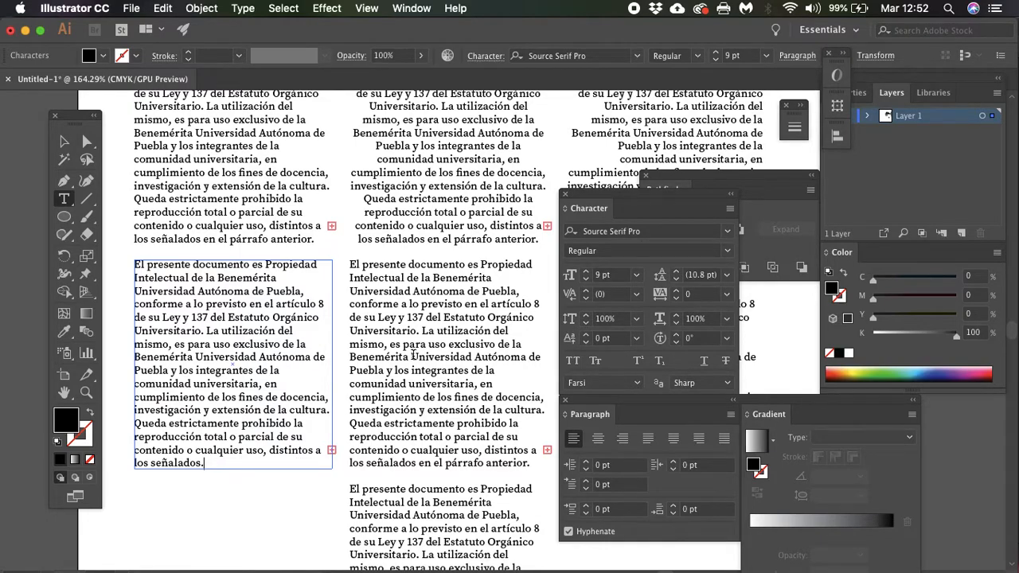
pyautogui.click(648, 438)
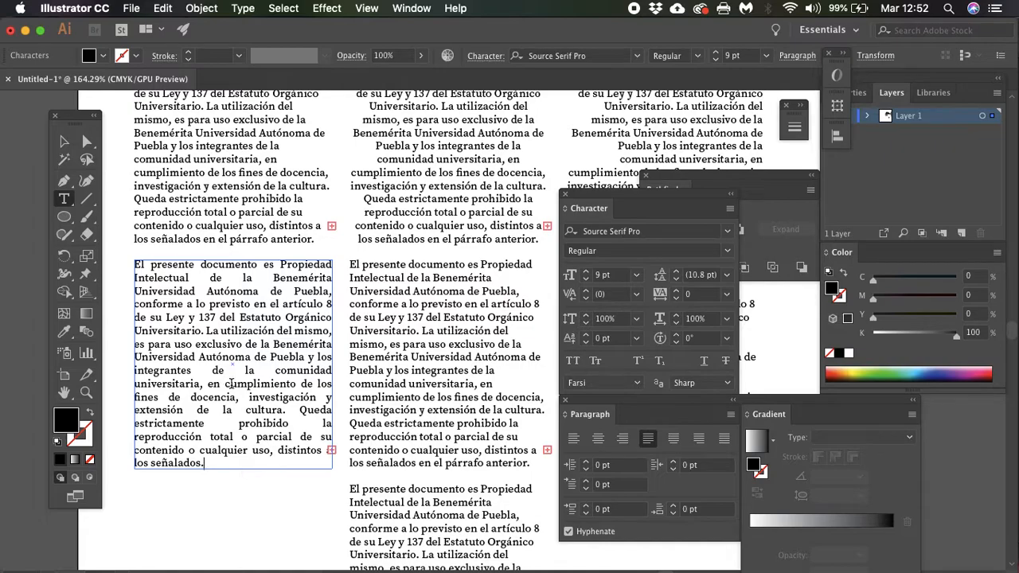
# Justify the second row's middle frame with its last line centered and shorten that line to "los señalados."
pyautogui.scroll(-2, 315, 436)
pyautogui.hscroll(2, 316, 436)
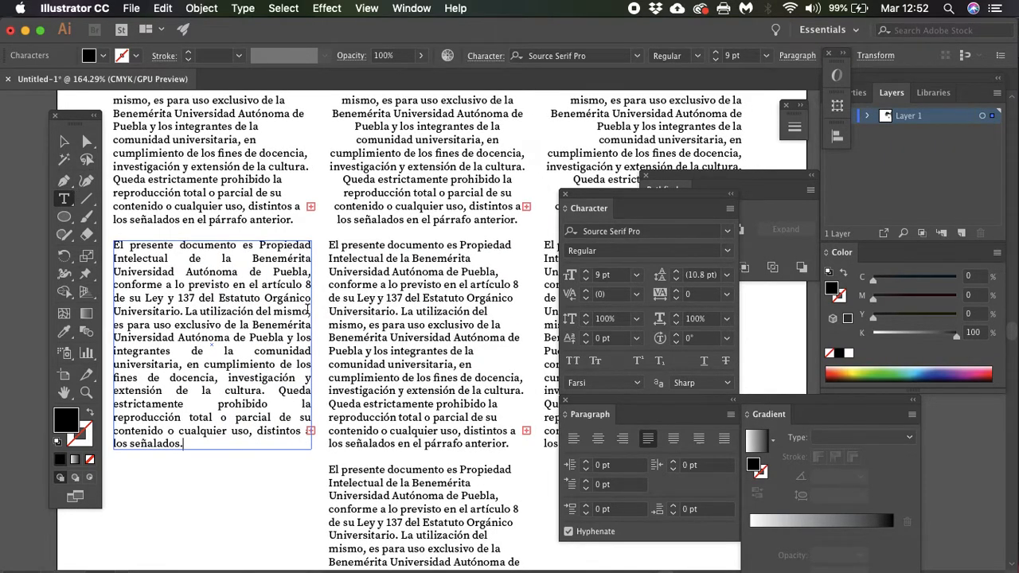
pyautogui.click(400, 355)
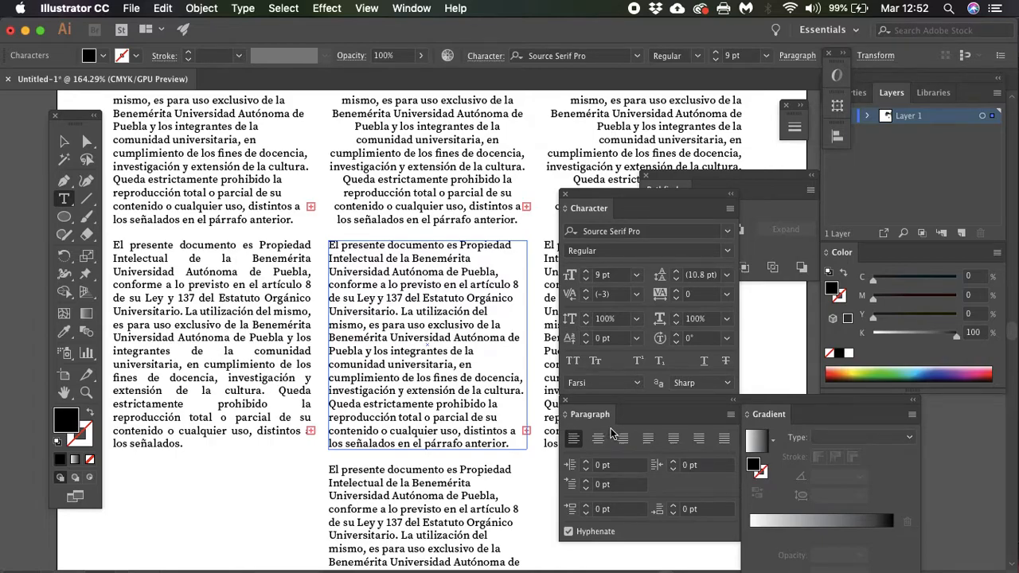
pyautogui.click(673, 439)
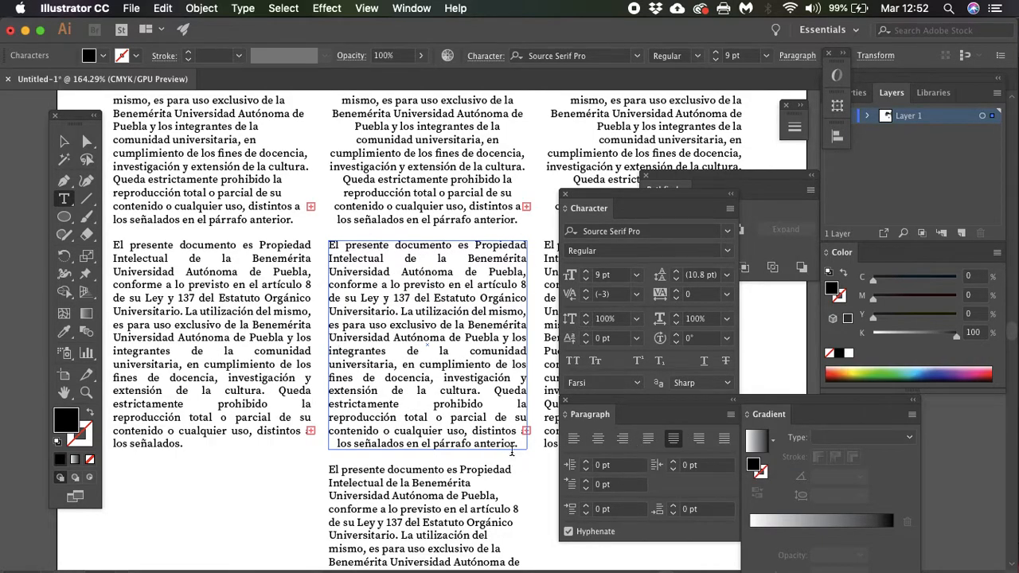
pyautogui.moveTo(515, 443); pyautogui.dragTo(400, 443)
pyautogui.write('s.')
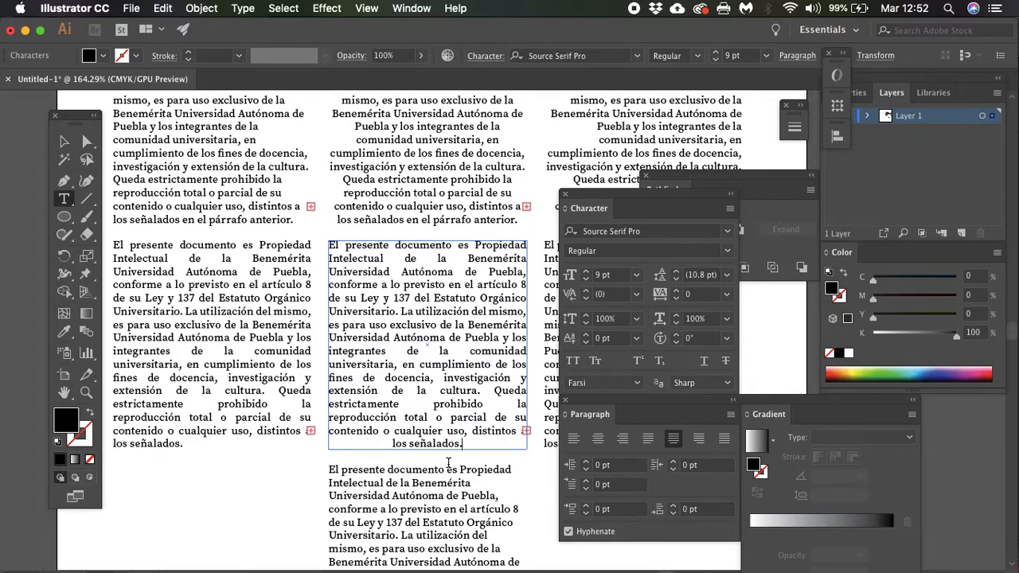
# Justify the second row's third frame with its last line aligned right, shorten that line to "los señalados." and deselect it
pyautogui.hscroll(2, 413, 490)
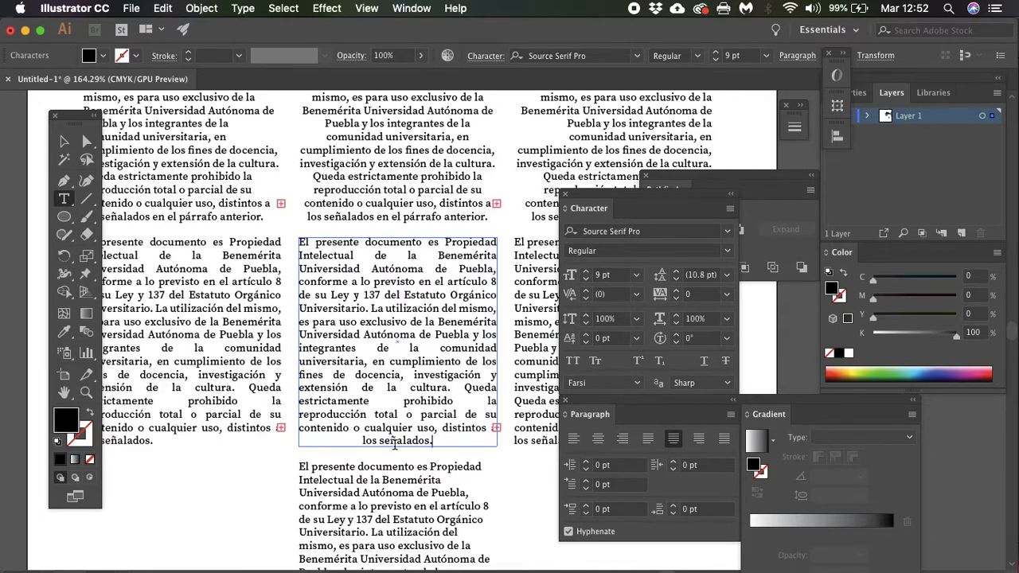
pyautogui.hscroll(6, 391, 434)
pyautogui.click(386, 362)
pyautogui.click(698, 438)
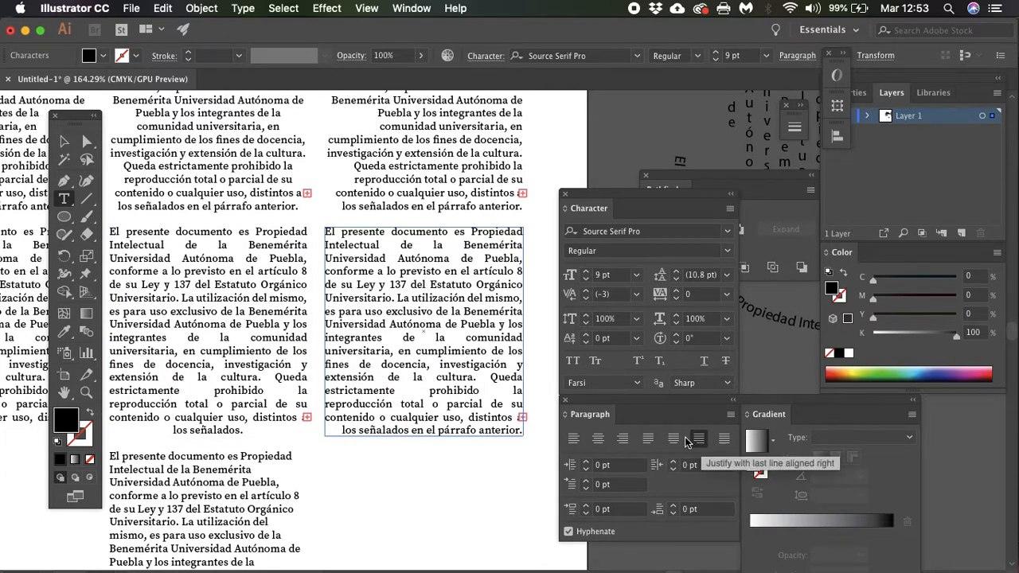
pyautogui.moveTo(414, 430); pyautogui.dragTo(521, 430)
pyautogui.press('BackSpace')
pyautogui.press('BackSpace')
pyautogui.press('BackSpace')
pyautogui.write('.')
pyautogui.press('super+shift+a')
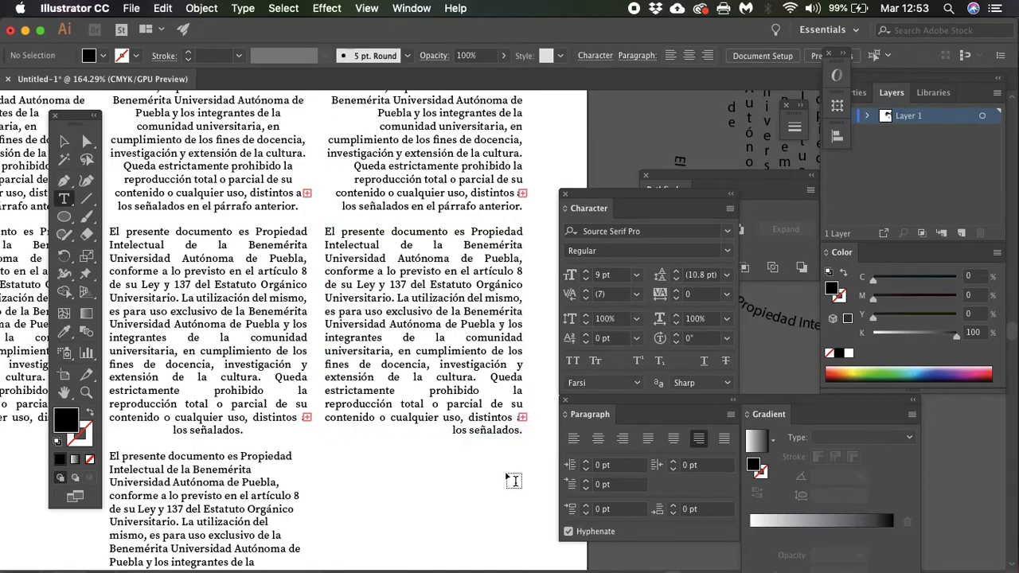
# Shorten the last line of the seventh frame to "los señalados en el.", justify all its lines and deselect it
pyautogui.scroll(-5, 513, 481)
pyautogui.hscroll(-5, 514, 481)
pyautogui.click(350, 412)
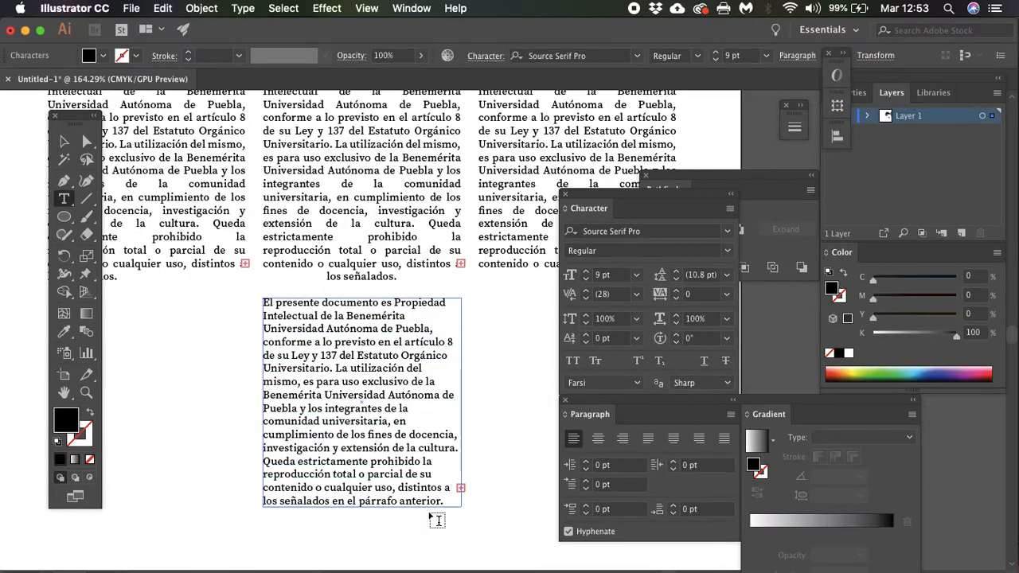
pyautogui.moveTo(441, 502); pyautogui.dragTo(358, 505)
pyautogui.press('BackSpace')
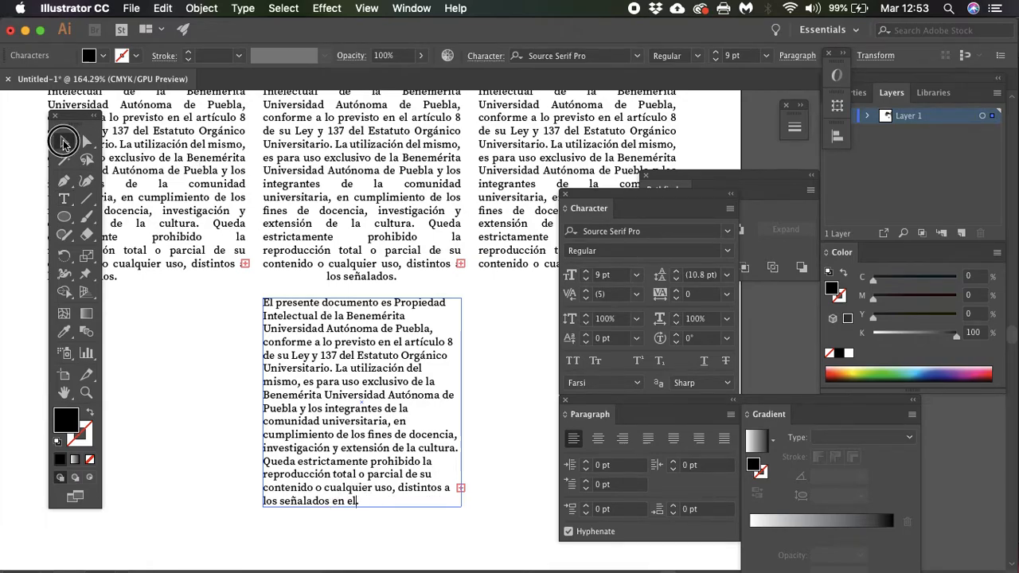
pyautogui.click(63, 141)
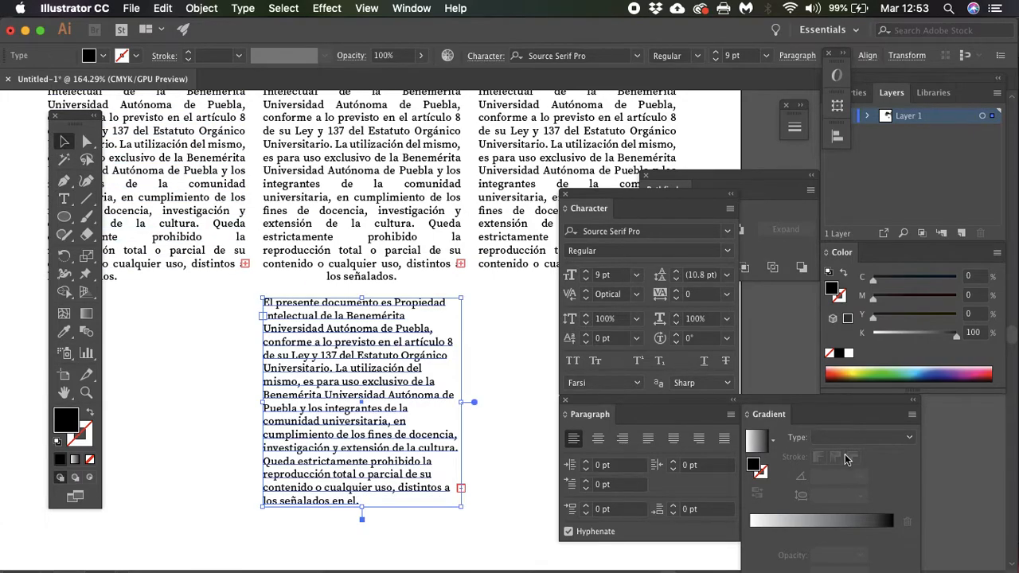
pyautogui.click(722, 439)
pyautogui.click(200, 543)
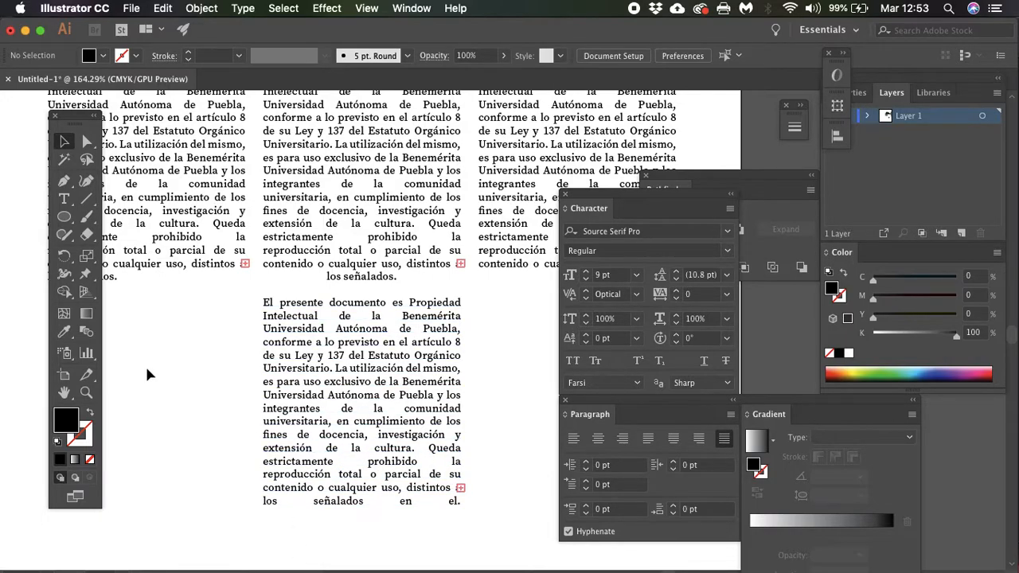
# Draw small yellow ellipses over the wide word gaps in four lines of the seventh frame, including its last line, and deselect
pyautogui.click(64, 216)
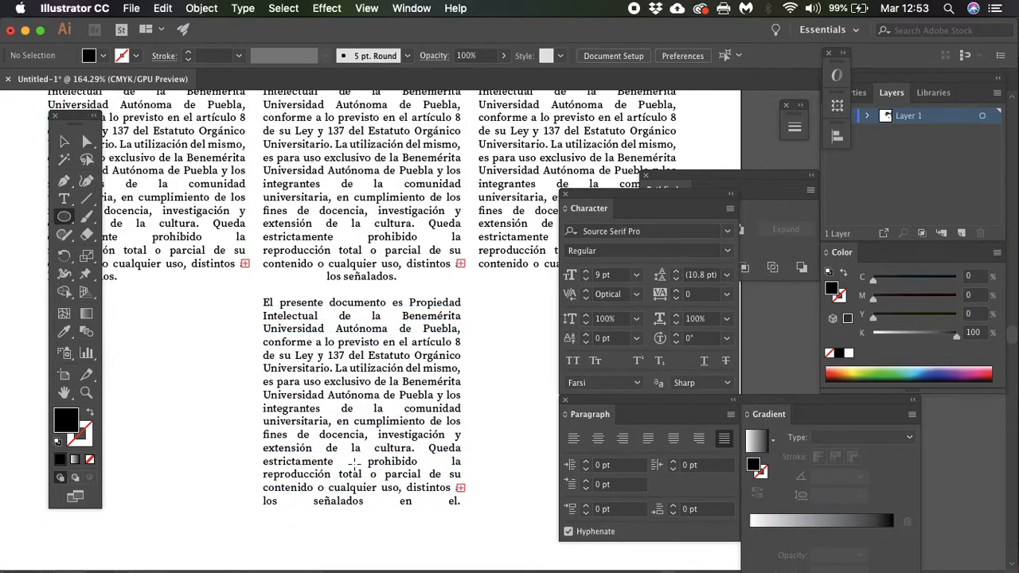
pyautogui.click(860, 373)
pyautogui.moveTo(331, 451)
pyautogui.mouseDown()
pyautogui.moveTo(358, 477)
pyautogui.moveTo(370, 467)
pyautogui.mouseUp()
pyautogui.moveTo(432, 461)
pyautogui.mouseDown()
pyautogui.moveTo(454, 450)
pyautogui.moveTo(458, 458)
pyautogui.moveTo(436, 461)
pyautogui.mouseUp()
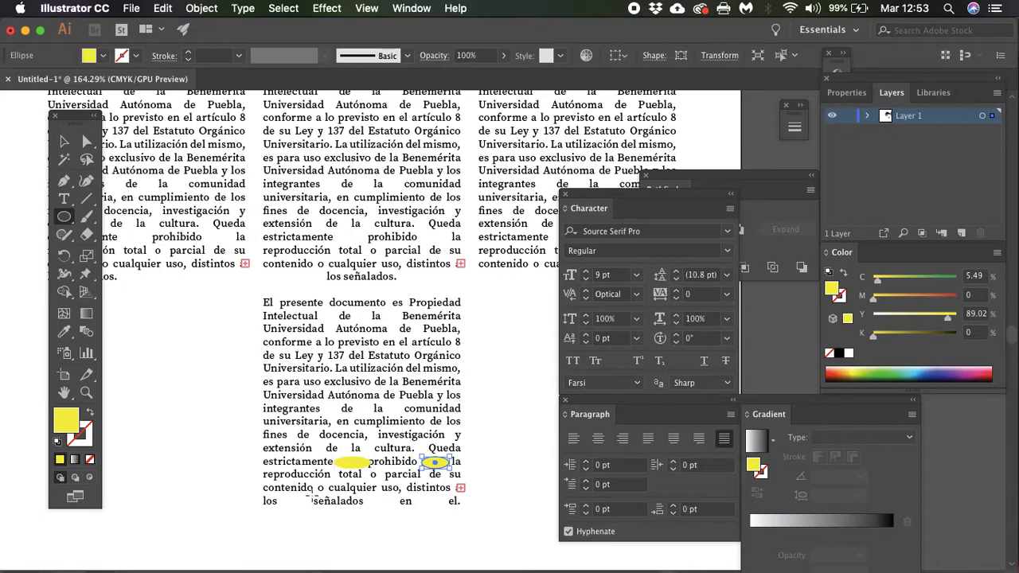
pyautogui.moveTo(283, 494)
pyautogui.mouseDown()
pyautogui.moveTo(317, 516)
pyautogui.moveTo(451, 509)
pyautogui.mouseUp()
pyautogui.moveTo(323, 402); pyautogui.dragTo(403, 412)
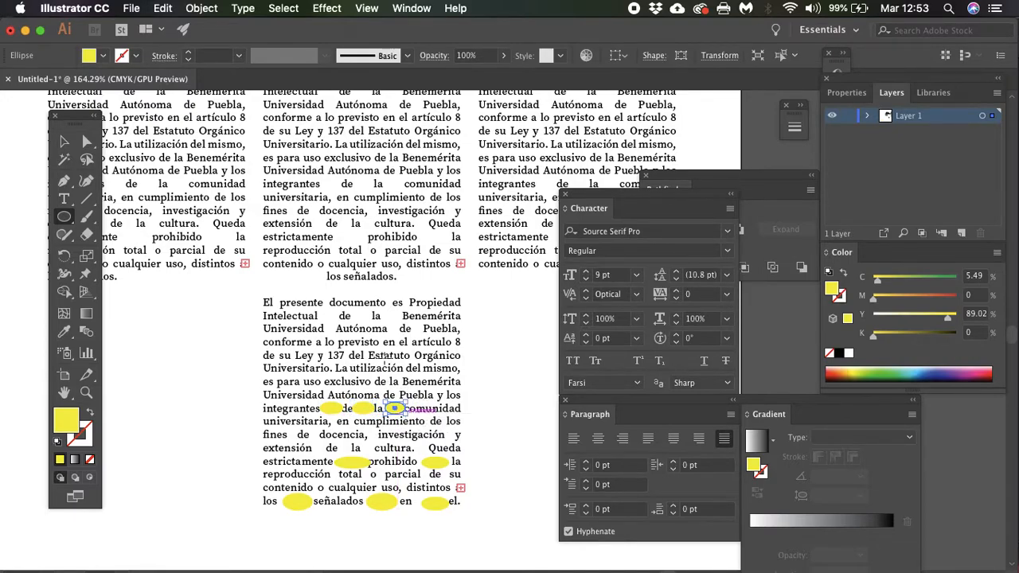
pyautogui.moveTo(316, 309); pyautogui.dragTo(397, 334)
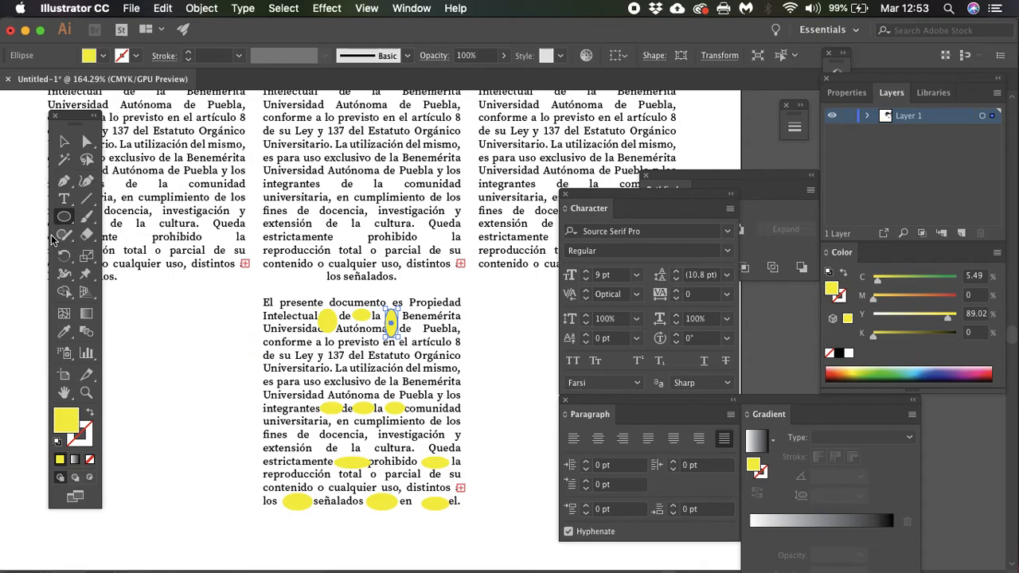
pyautogui.click(64, 141)
pyautogui.click(181, 332)
# Narrow the first frame in the second row by about one fifth, moving its right edge inward
pyautogui.scroll(-3, 181, 333)
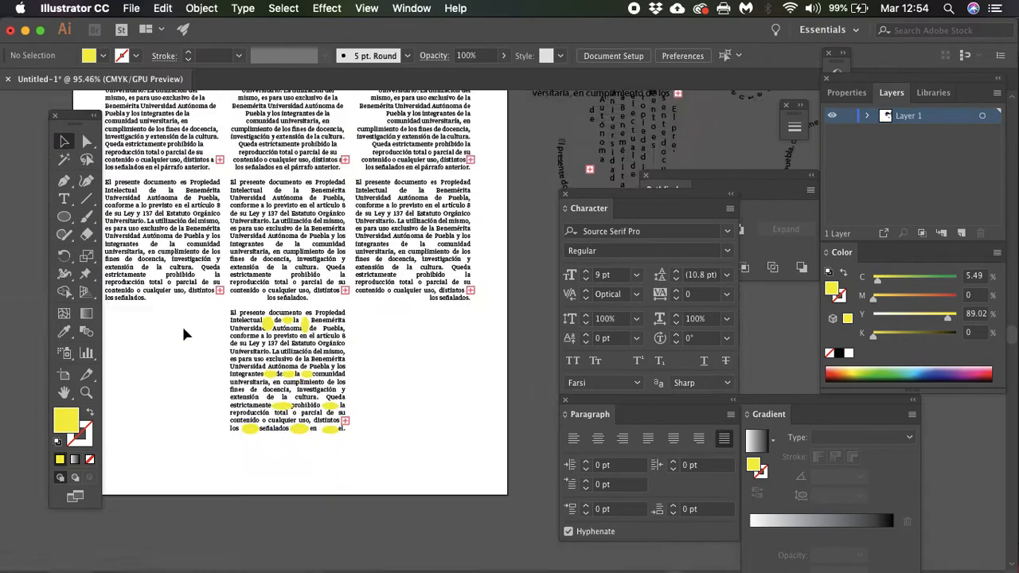
pyautogui.scroll(3, 184, 331)
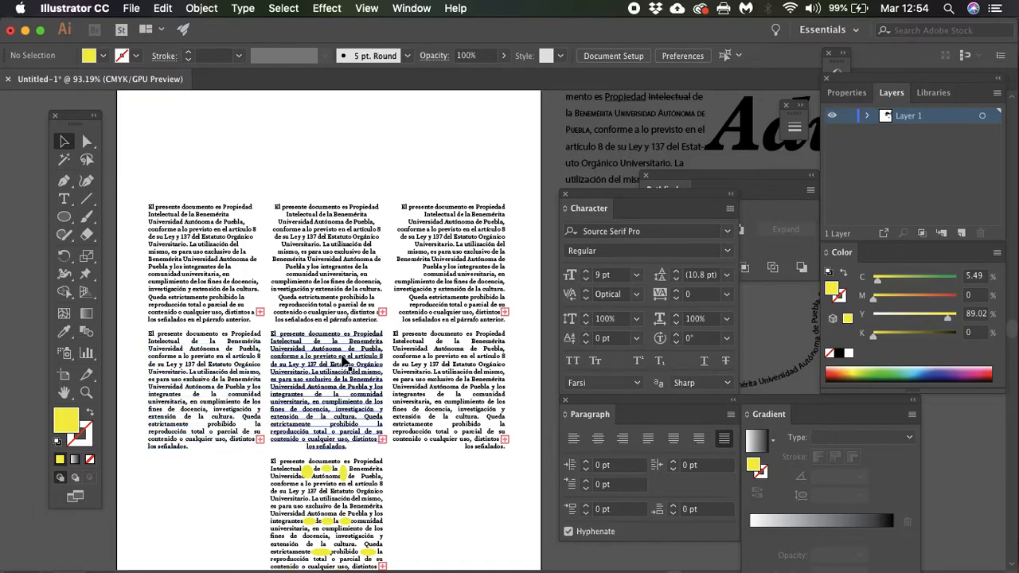
pyautogui.scroll(10, 344, 363)
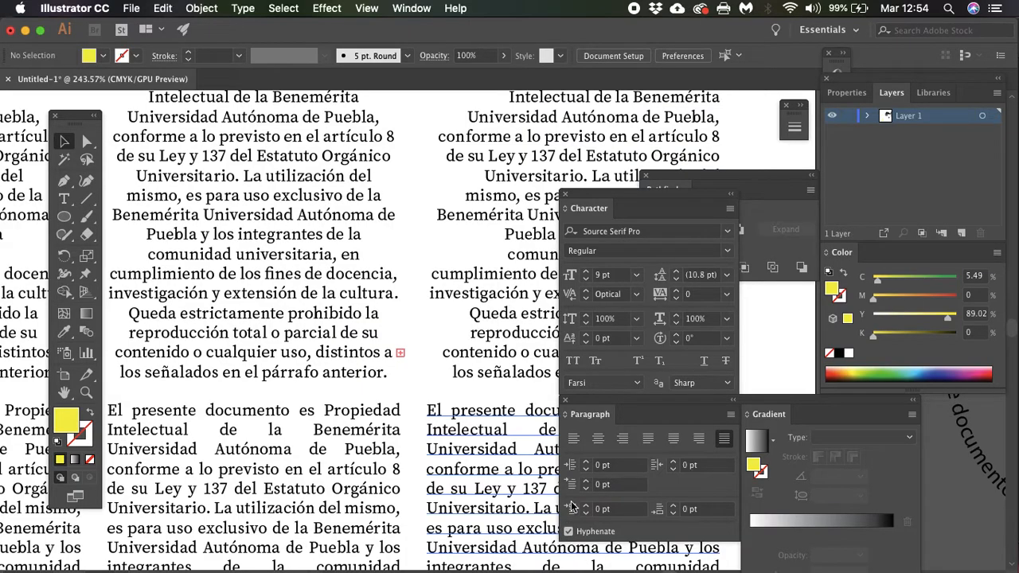
pyautogui.hscroll(5, 468, 487)
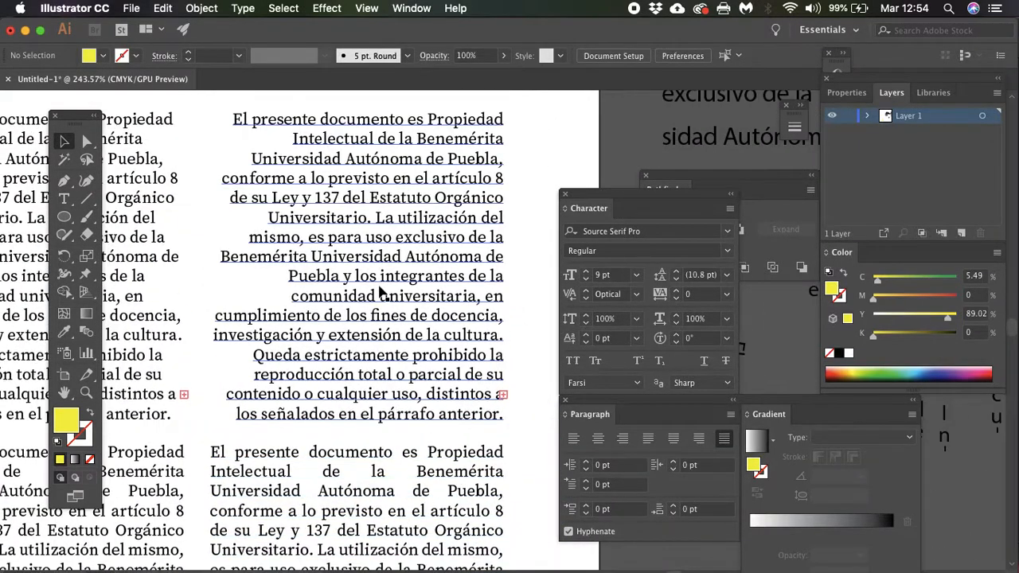
pyautogui.click(383, 294)
pyautogui.scroll(-10, 383, 295)
pyautogui.hscroll(-5, 382, 294)
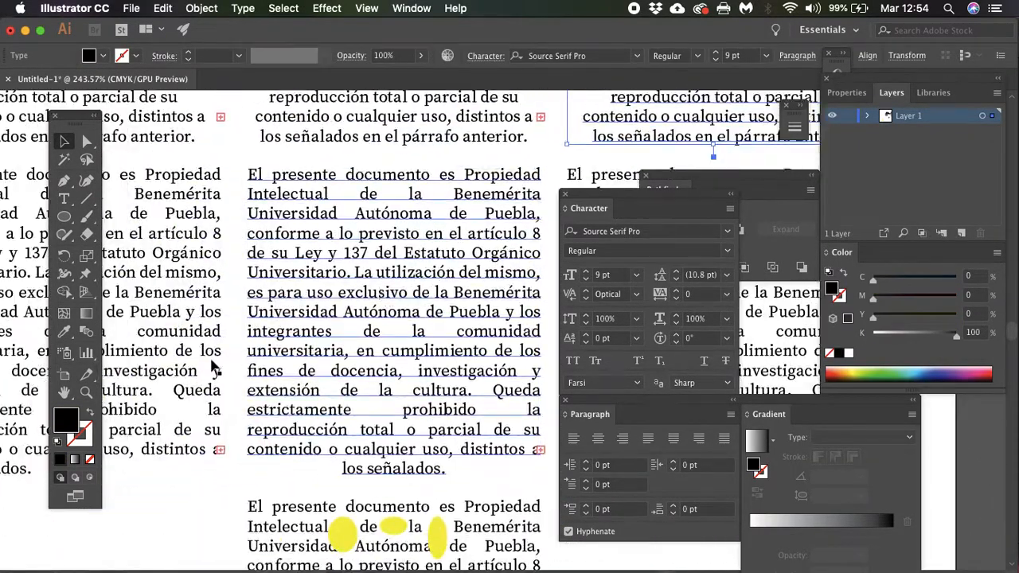
pyautogui.click(195, 329)
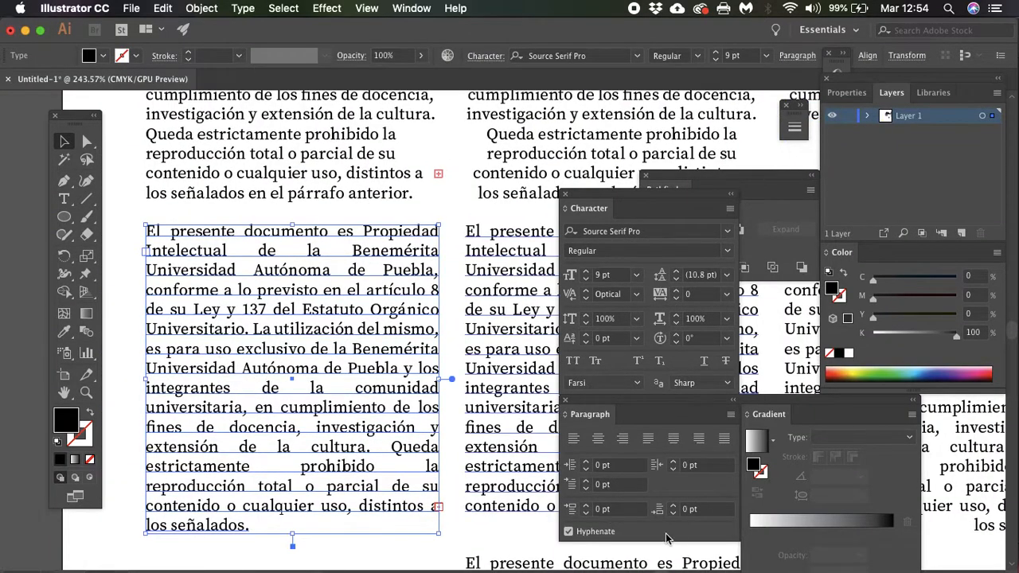
pyautogui.click(569, 532)
pyautogui.moveTo(438, 381); pyautogui.dragTo(384, 380)
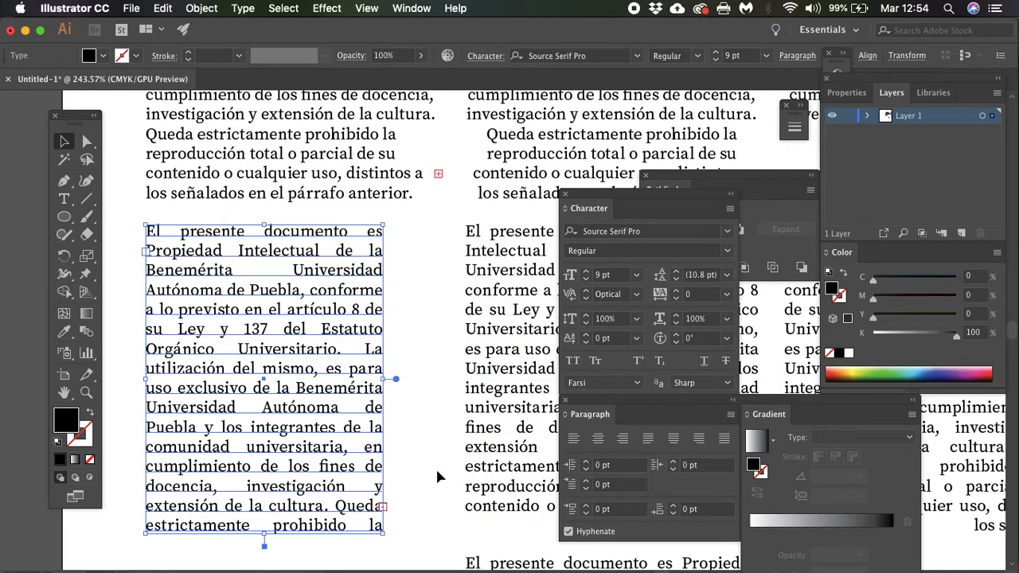
# Try turning hyphenation off for all the text of the narrowed first frame in the second row, and undo it
pyautogui.click(569, 531)
pyautogui.doubleClick(329, 516)
pyautogui.press('super+a')
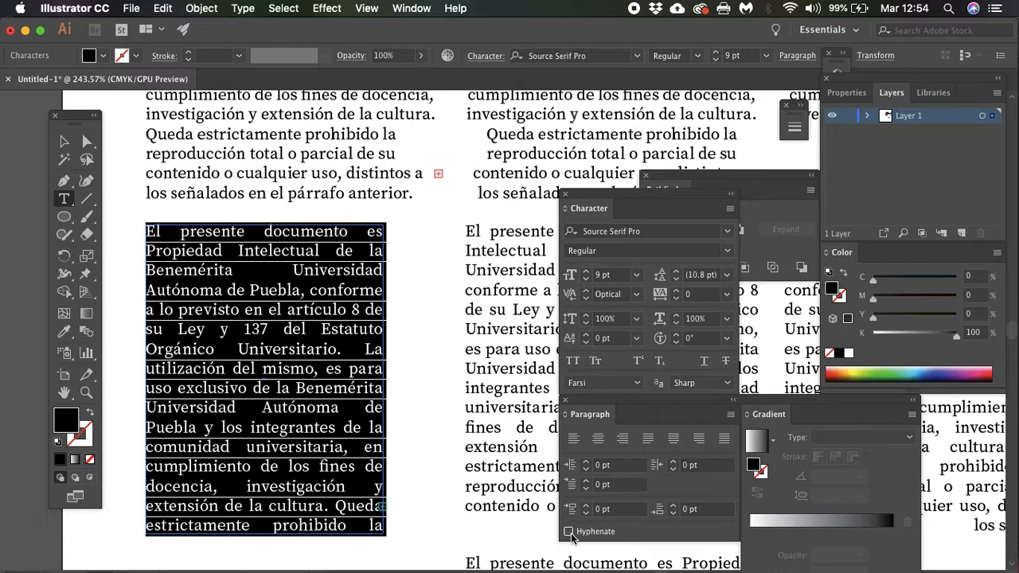
pyautogui.press('super')
pyautogui.click(64, 141)
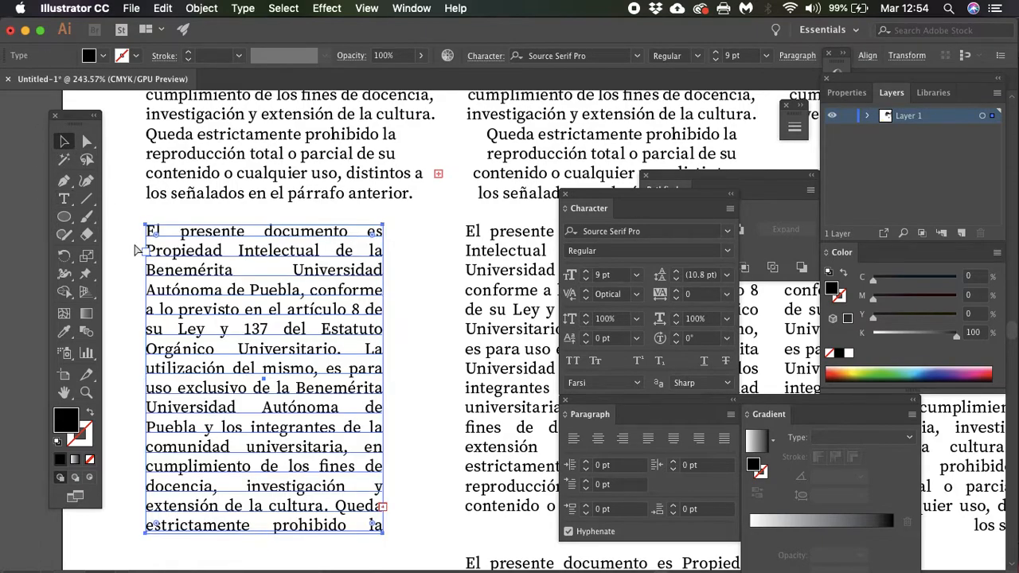
pyautogui.click(135, 251)
pyautogui.press('super+z')
# Try Spanish as the language of the narrowed frame's selected text with hyphenation on, and undo the change
pyautogui.click(636, 384)
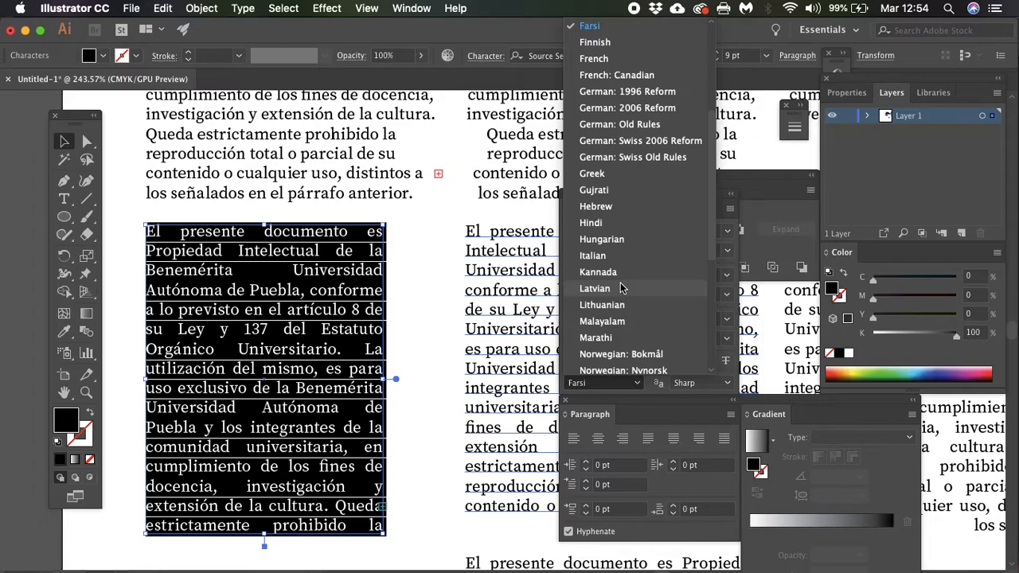
pyautogui.scroll(3, 622, 289)
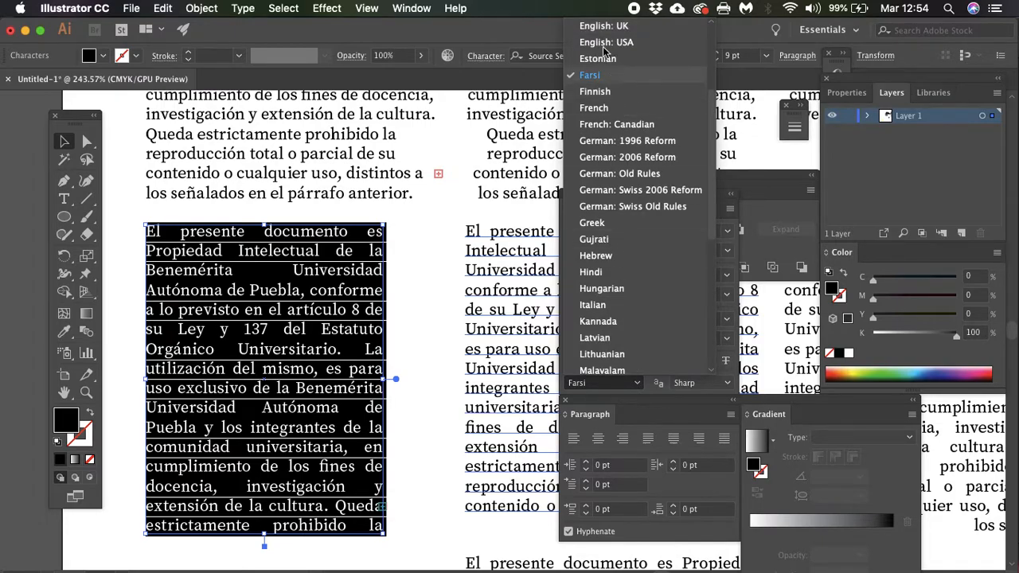
pyautogui.scroll(-11, 591, 257)
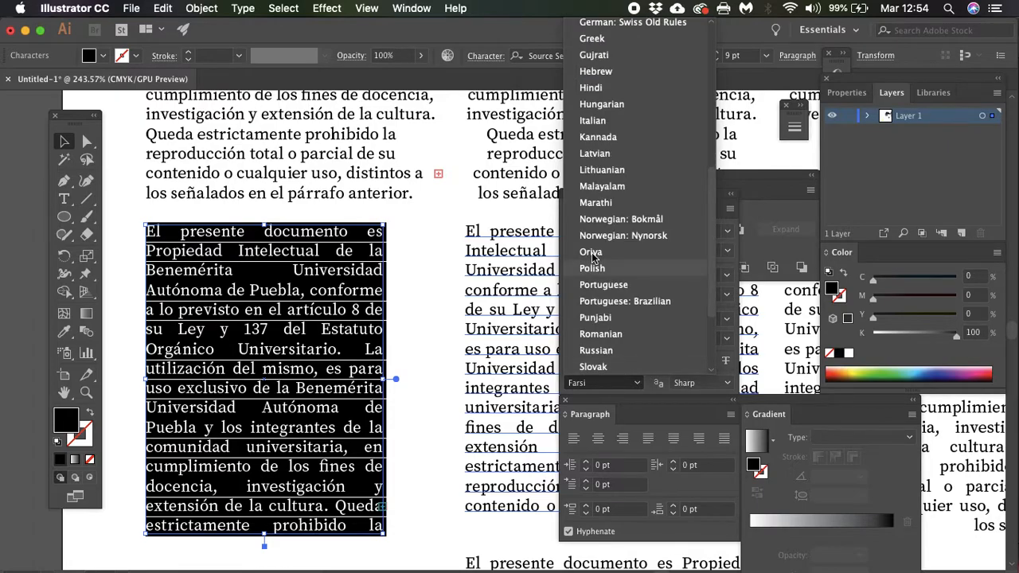
pyautogui.scroll(-7, 592, 257)
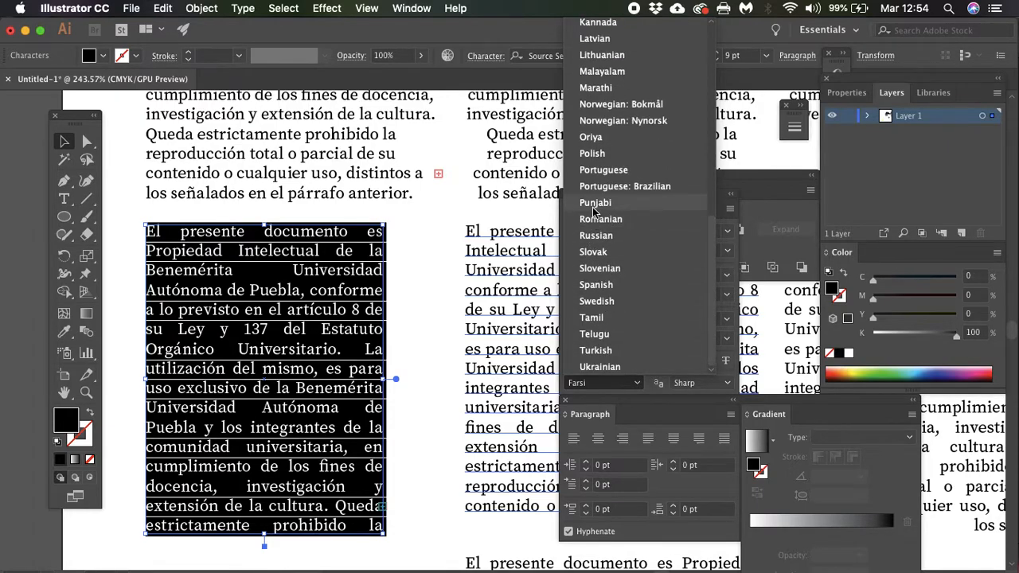
pyautogui.click(599, 288)
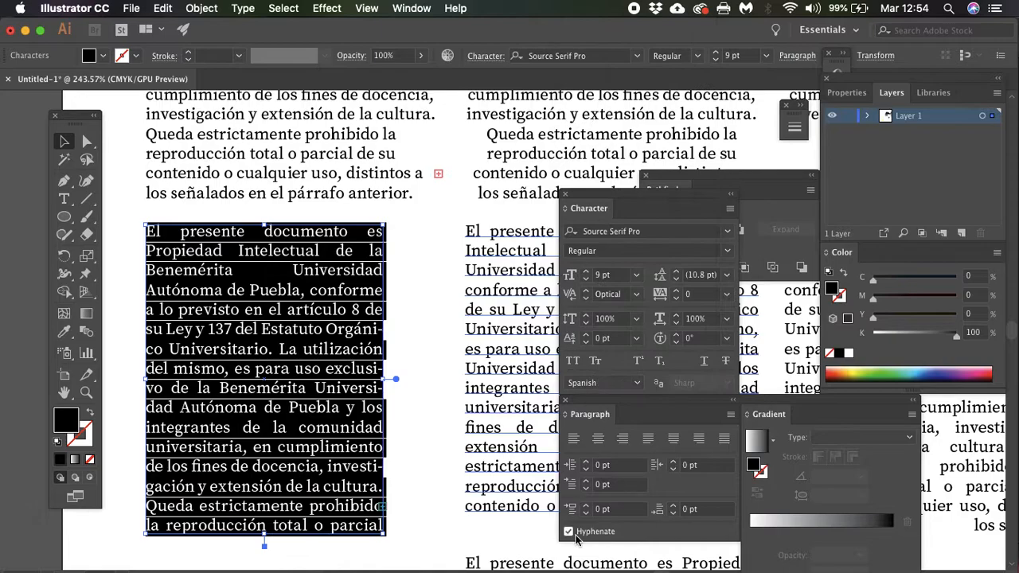
pyautogui.press('super+z')
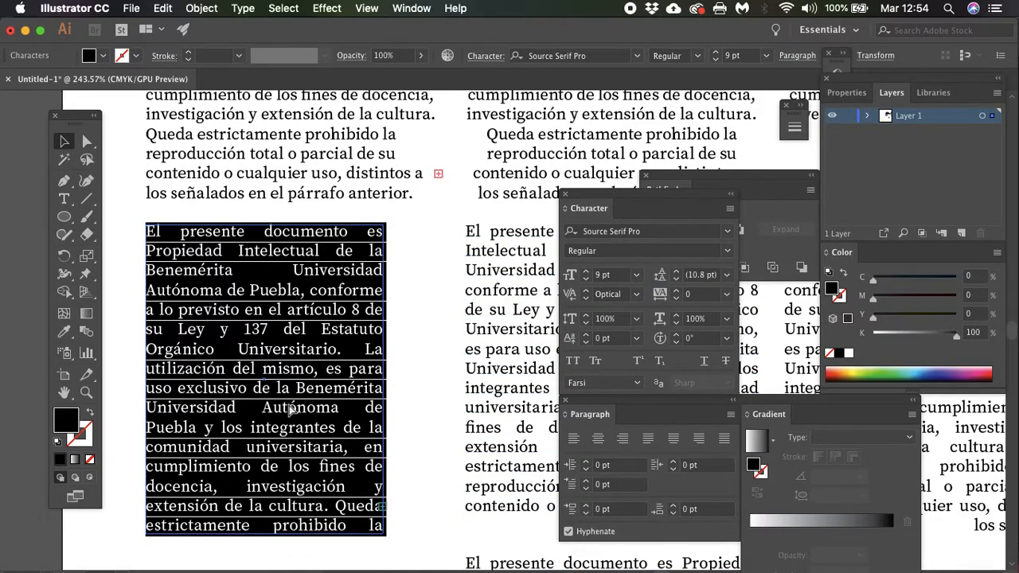
# Widen the second row's first frame back to its neighbours' width, and choose Spanish as the text language with nothing selected
pyautogui.moveTo(385, 381); pyautogui.dragTo(441, 382)
pyautogui.click(593, 383)
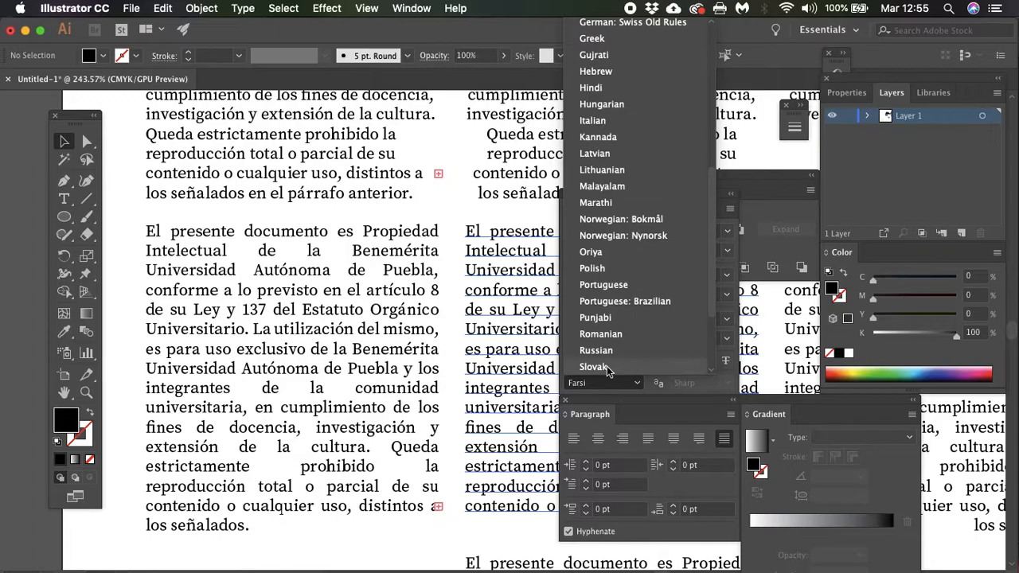
pyautogui.scroll(-3, 599, 263)
pyautogui.click(606, 283)
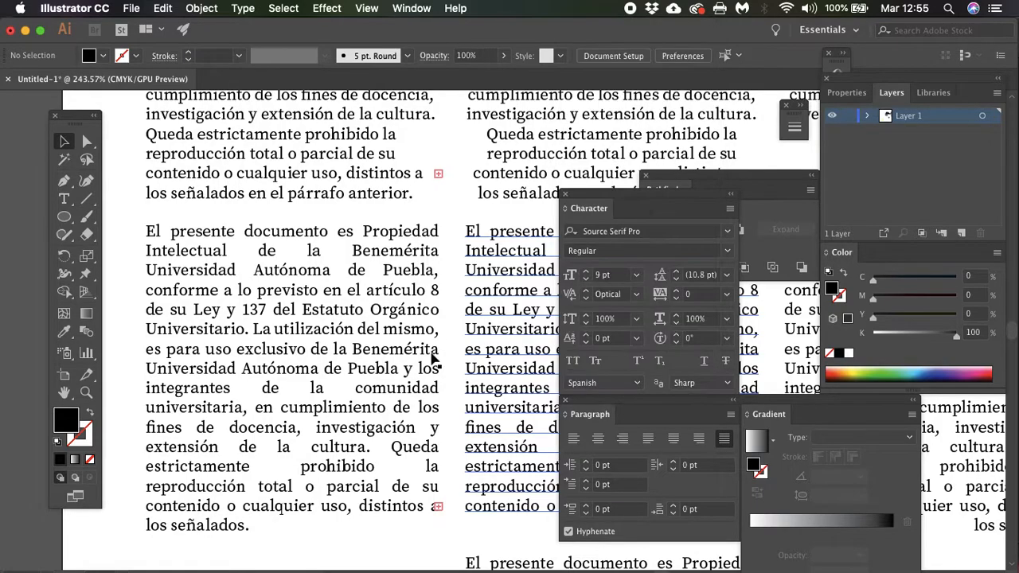
# Set the language of the second row's first text frame to Spanish
pyautogui.click(406, 477)
pyautogui.hscroll(-2, 436, 495)
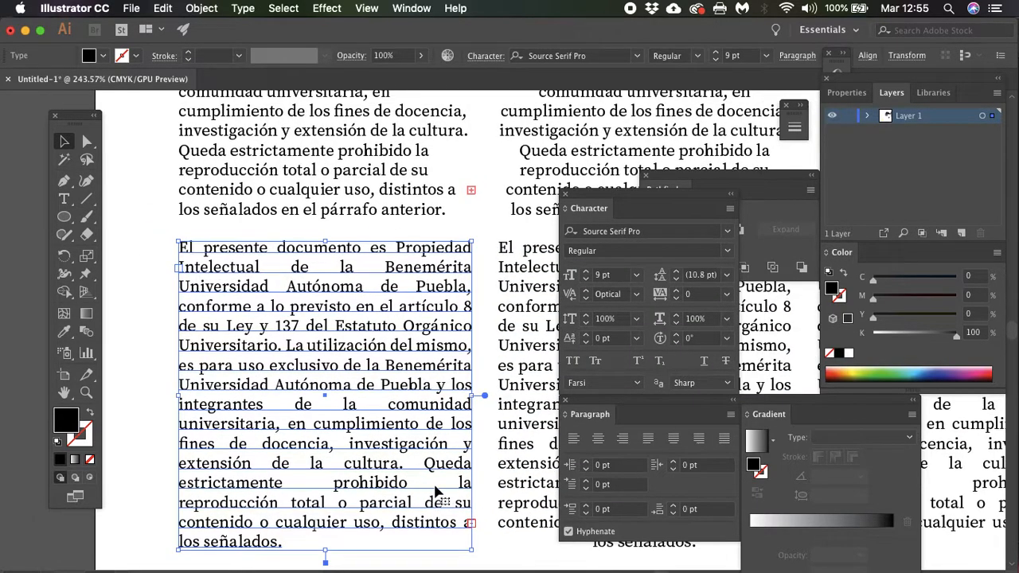
pyautogui.click(588, 383)
pyautogui.click(587, 383)
pyautogui.click(588, 383)
pyautogui.scroll(-3, 579, 316)
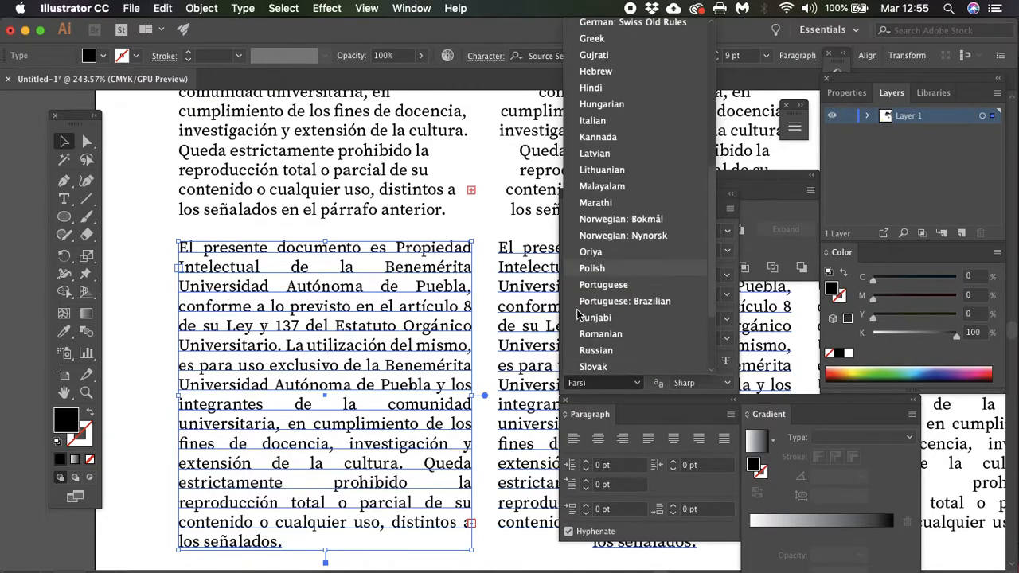
pyautogui.scroll(5, 579, 316)
pyautogui.scroll(-5, 629, 327)
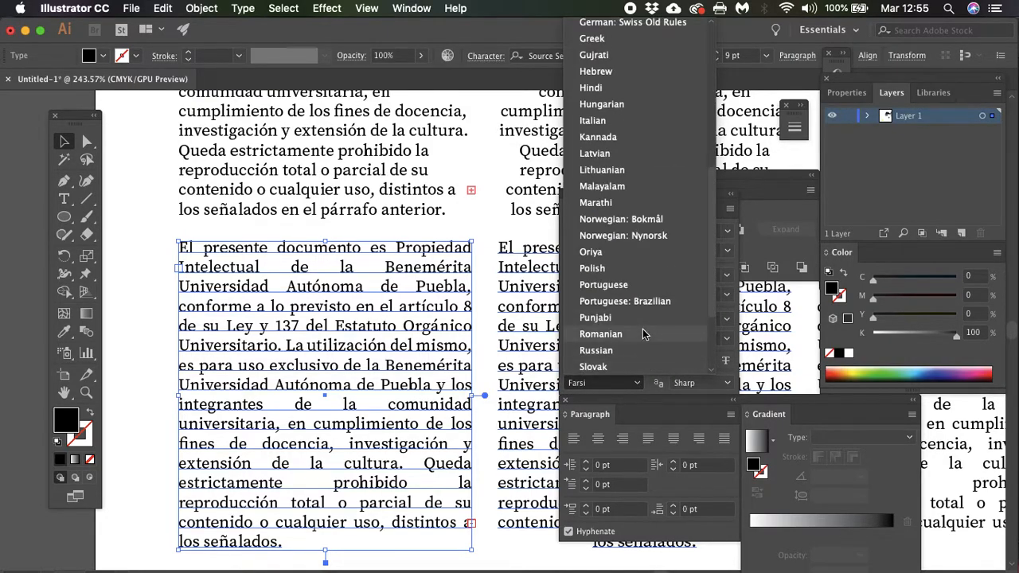
pyautogui.scroll(-3, 644, 334)
pyautogui.click(605, 293)
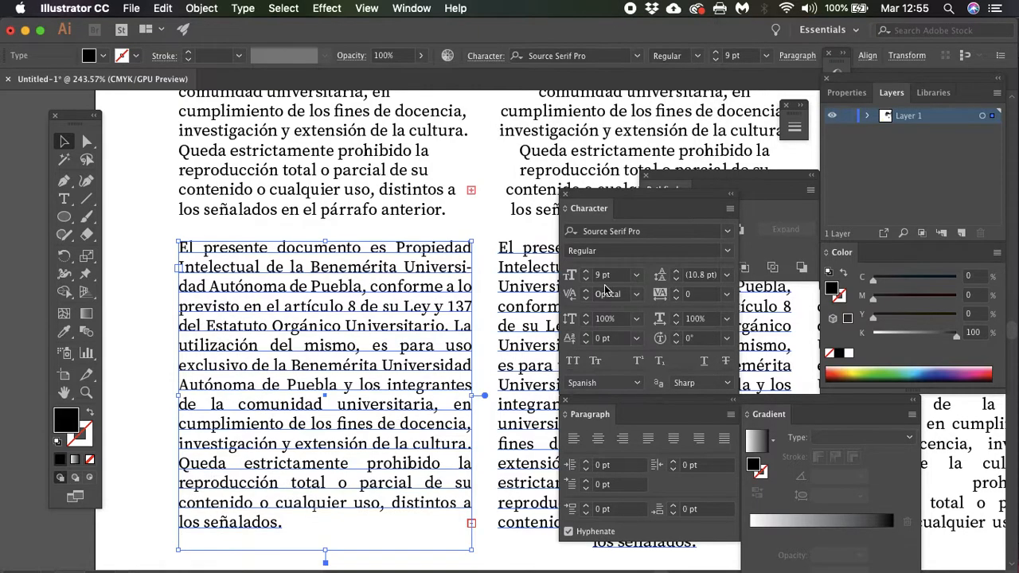
# Turn hyphenation off and back on for the second row's first frame to compare the line breaks
pyautogui.click(570, 531)
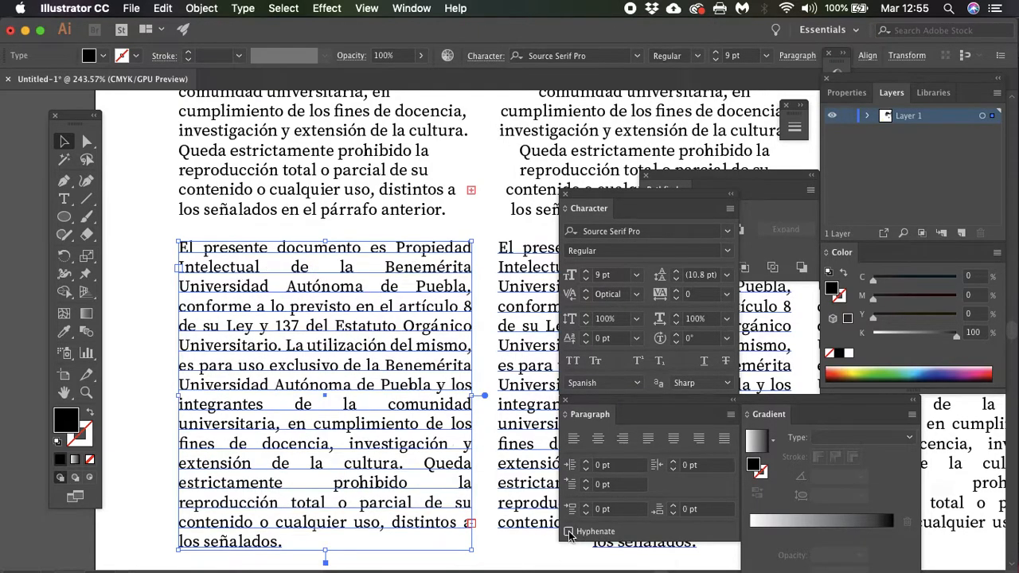
pyautogui.click(569, 531)
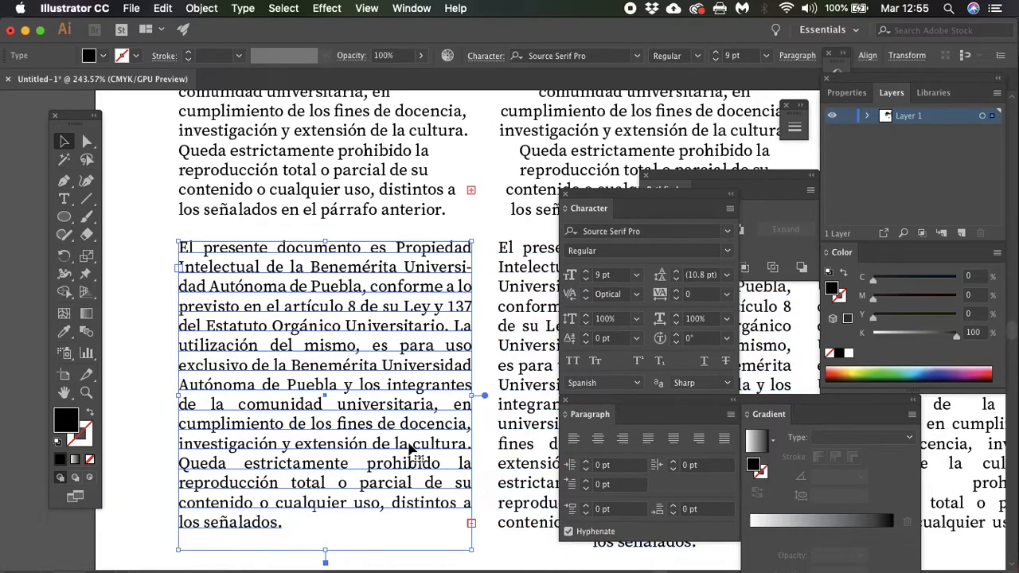
pyautogui.scroll(1, 410, 445)
pyautogui.scroll(-1, 410, 444)
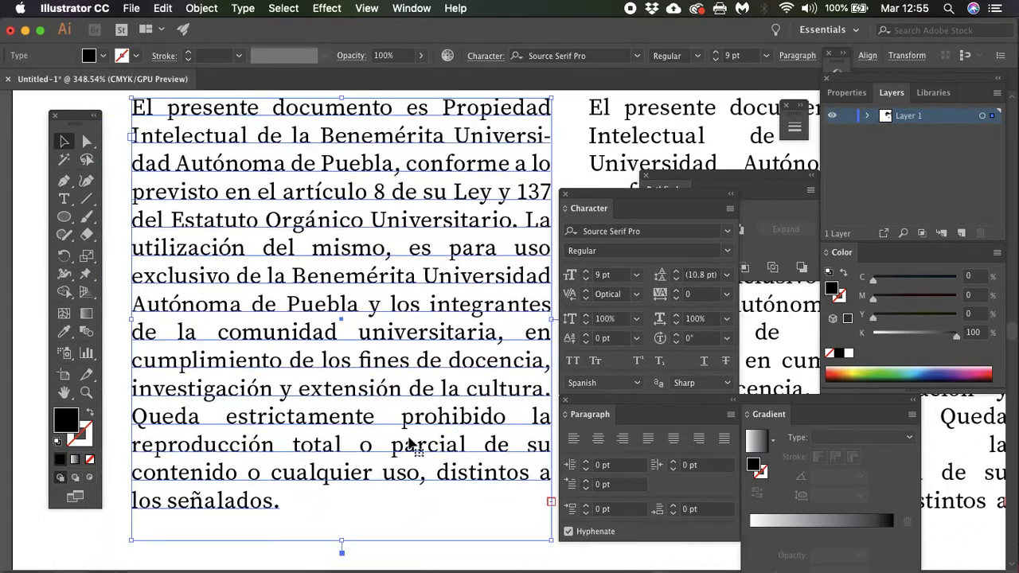
# Compare the word spacing of the hyphenated first frame with the second frame and the frame marked with yellow ellipses
pyautogui.hscroll(5, 410, 444)
pyautogui.scroll(-4, 410, 445)
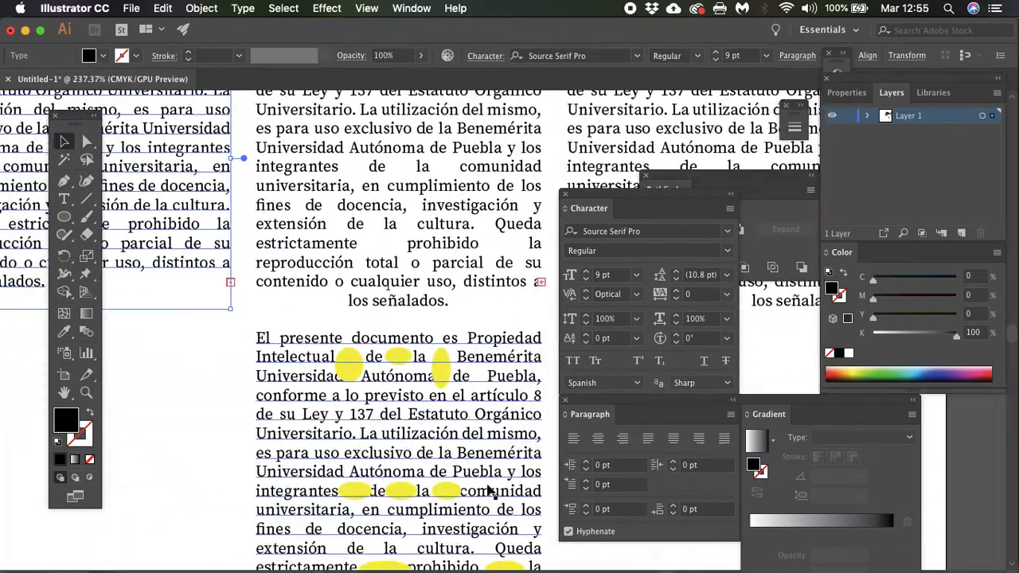
pyautogui.scroll(4, 414, 491)
pyautogui.hscroll(-3, 350, 426)
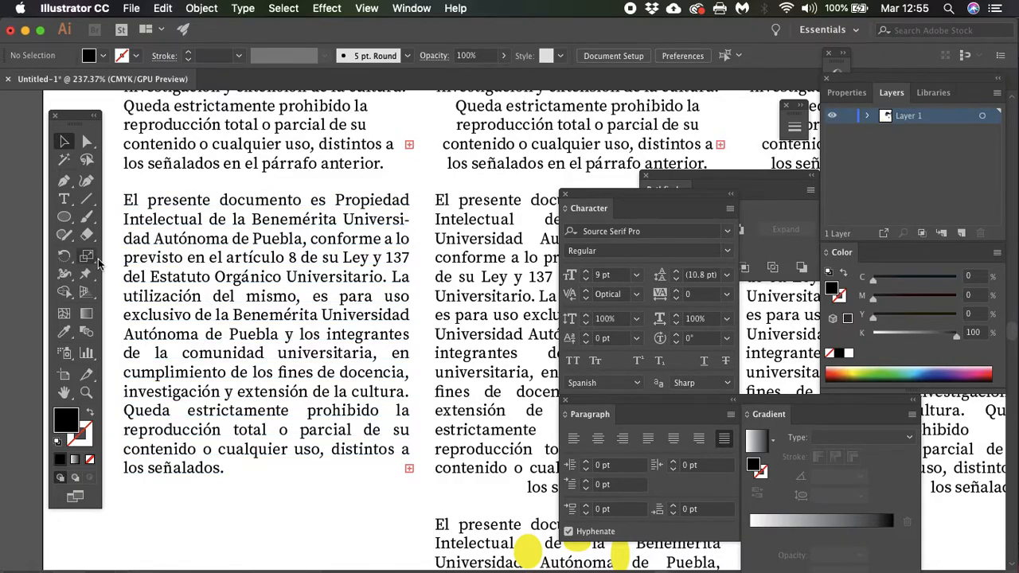
pyautogui.scroll(-4, 323, 452)
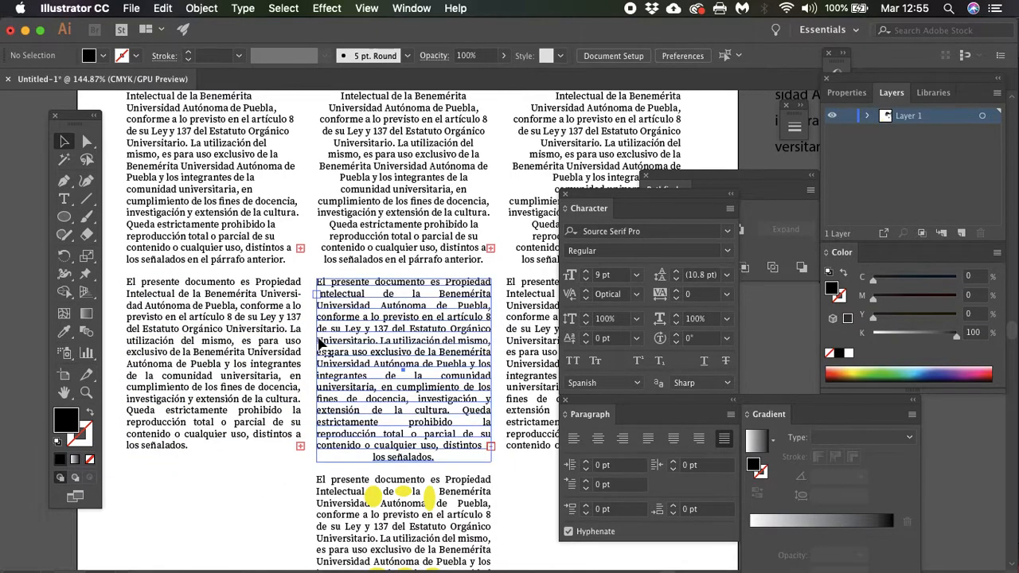
pyautogui.click(223, 352)
pyautogui.click(253, 527)
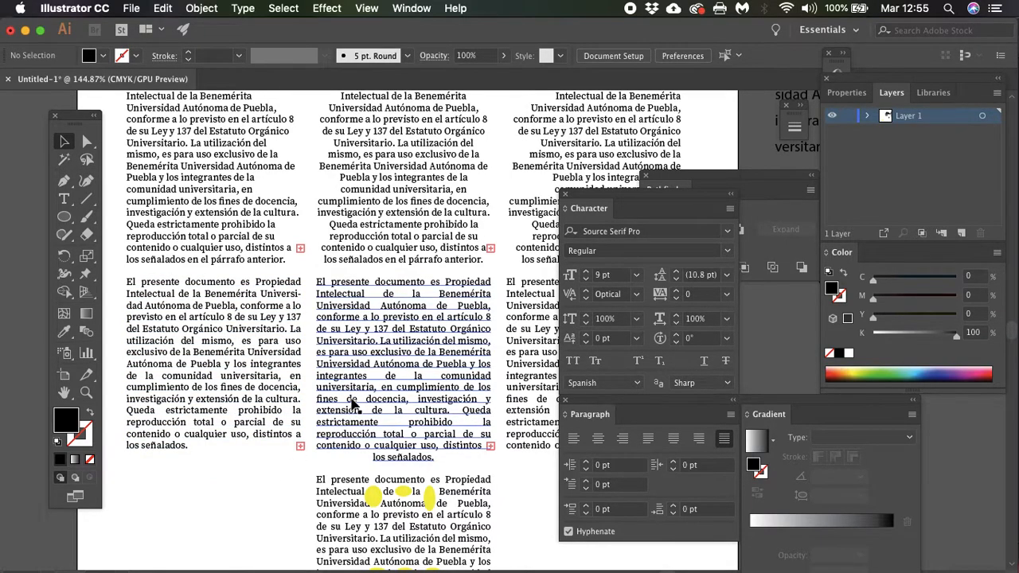
pyautogui.click(338, 312)
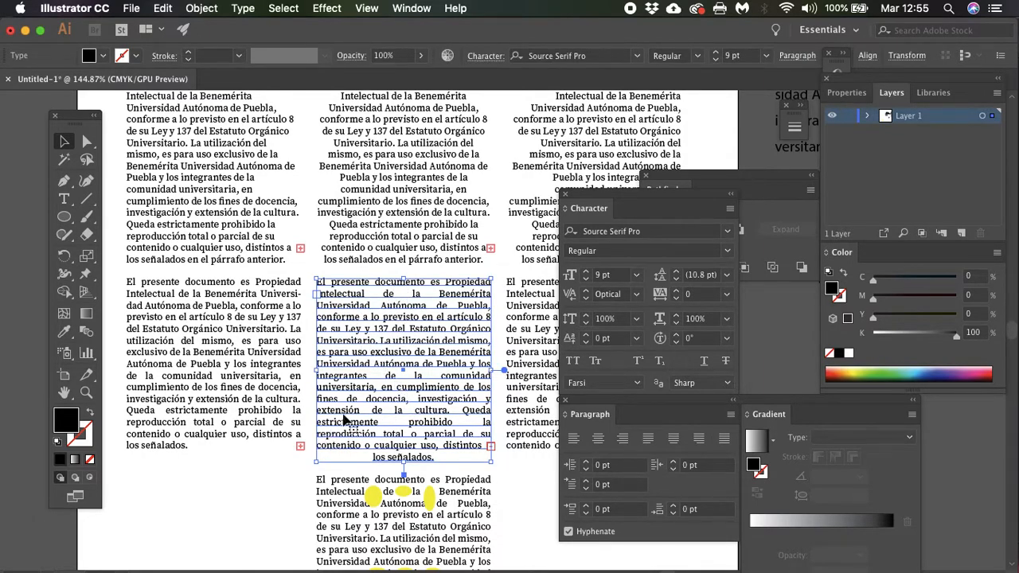
pyautogui.click(286, 546)
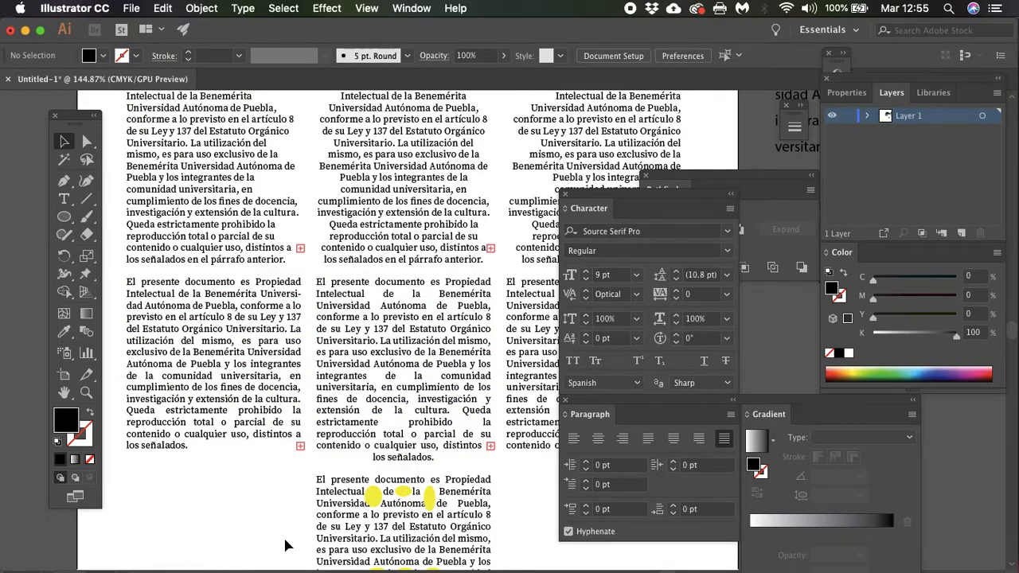
# Examine the hyphenated paragraph up close, and review all seven alignment frames together on the artboard
pyautogui.hscroll(-3, 286, 545)
pyautogui.scroll(-1, 286, 546)
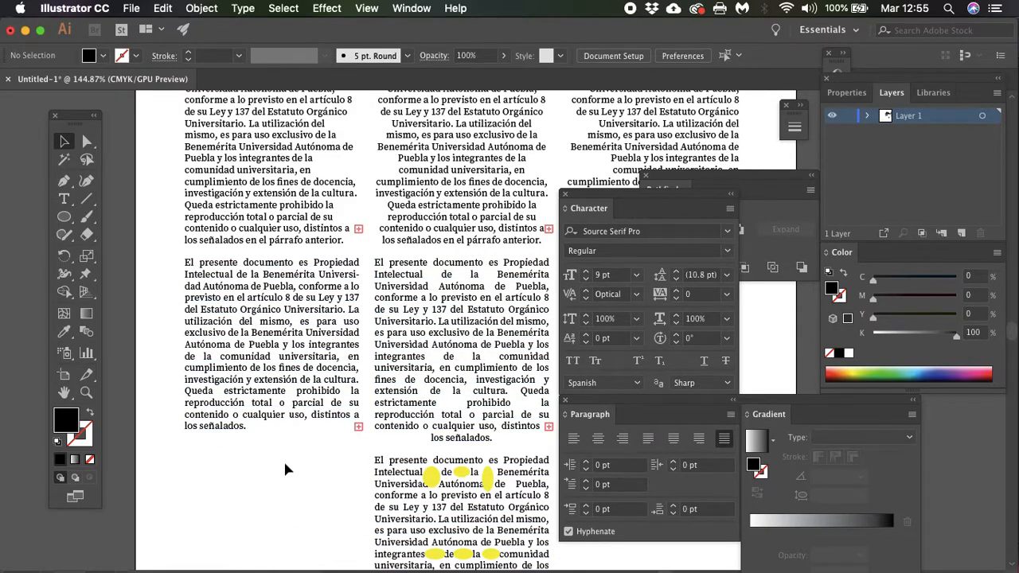
pyautogui.scroll(5, 257, 426)
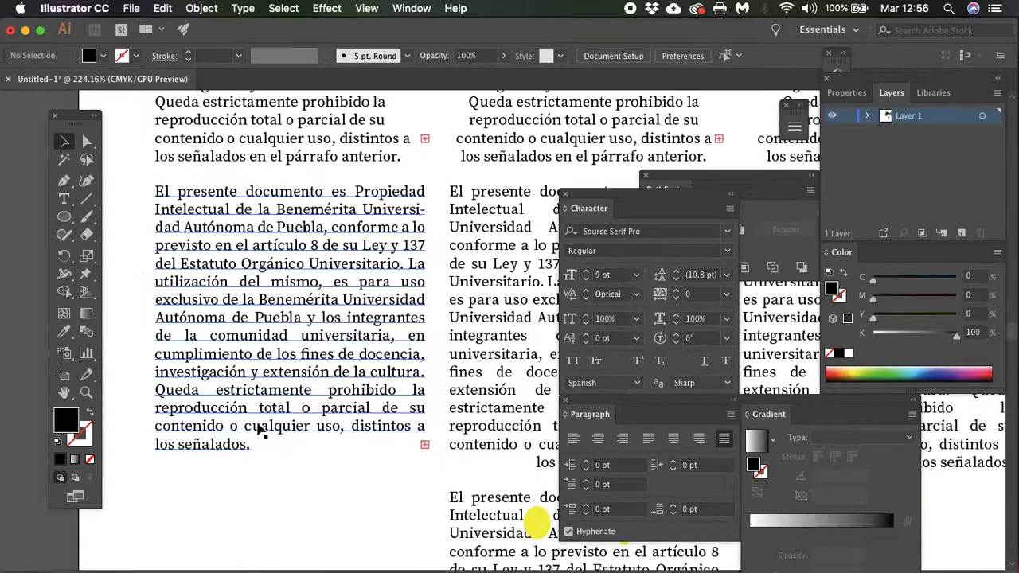
pyautogui.scroll(-2, 288, 547)
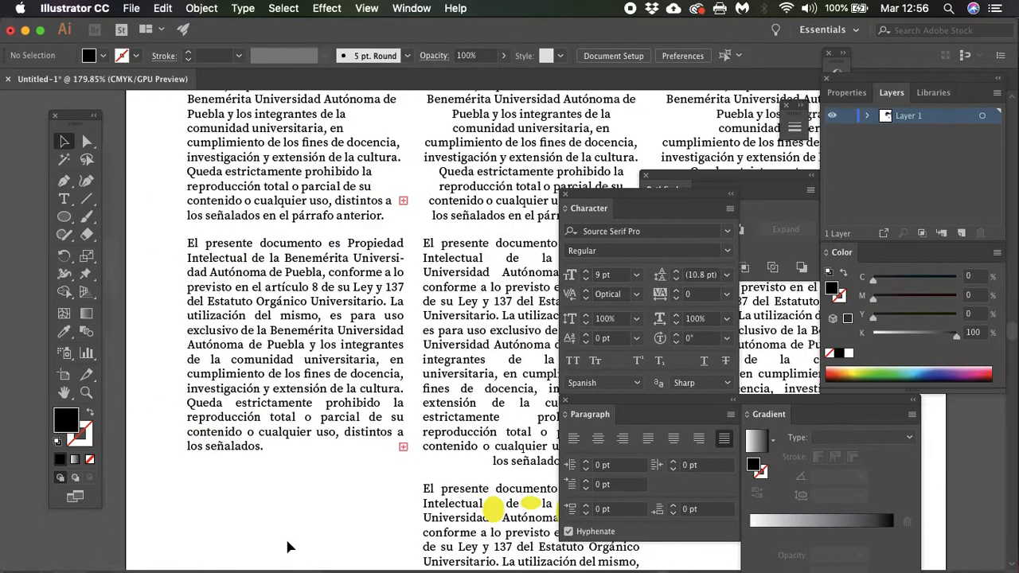
pyautogui.hscroll(2, 288, 547)
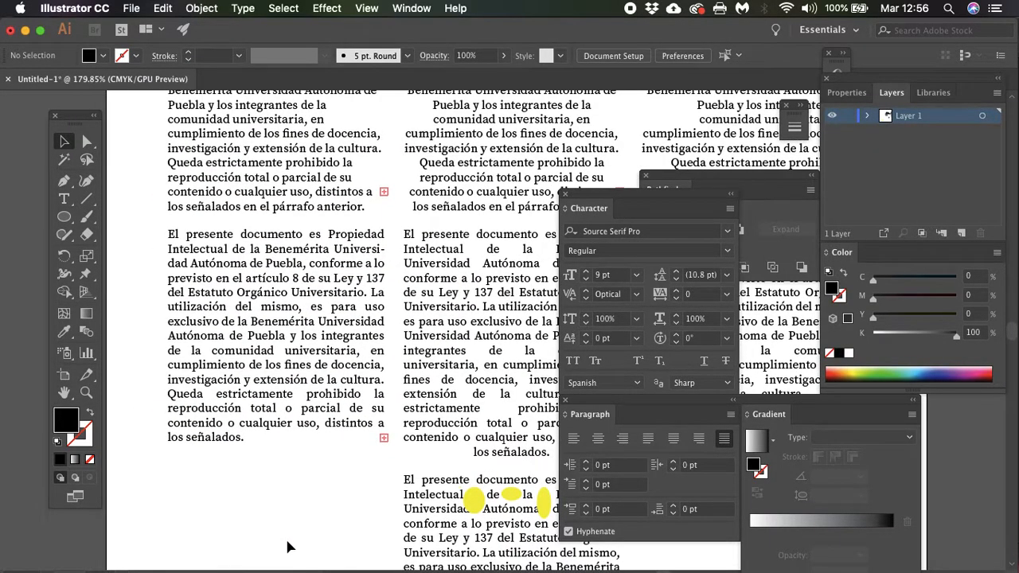
pyautogui.scroll(-3, 288, 547)
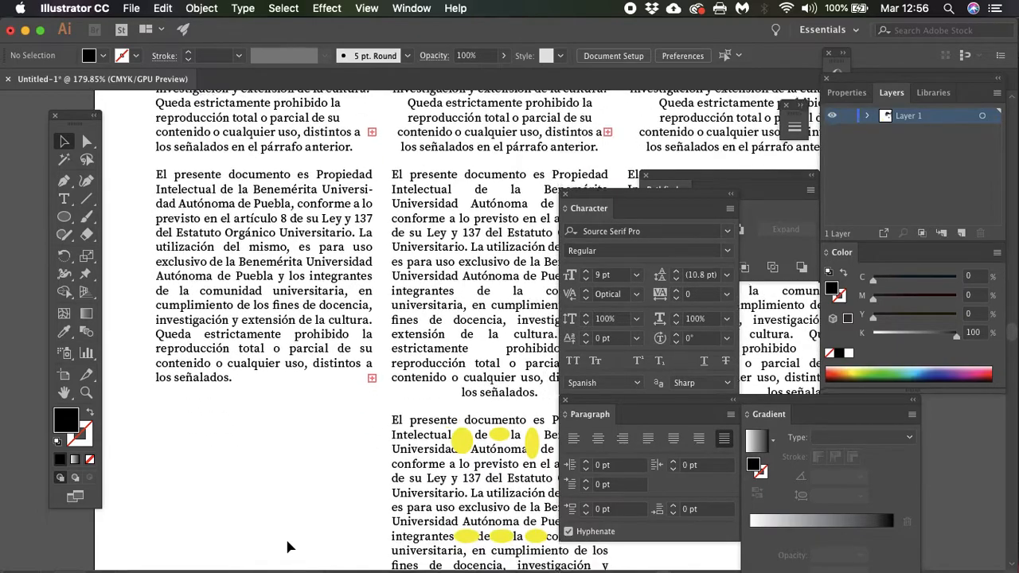
pyautogui.hscroll(1, 288, 547)
pyautogui.scroll(-4, 288, 547)
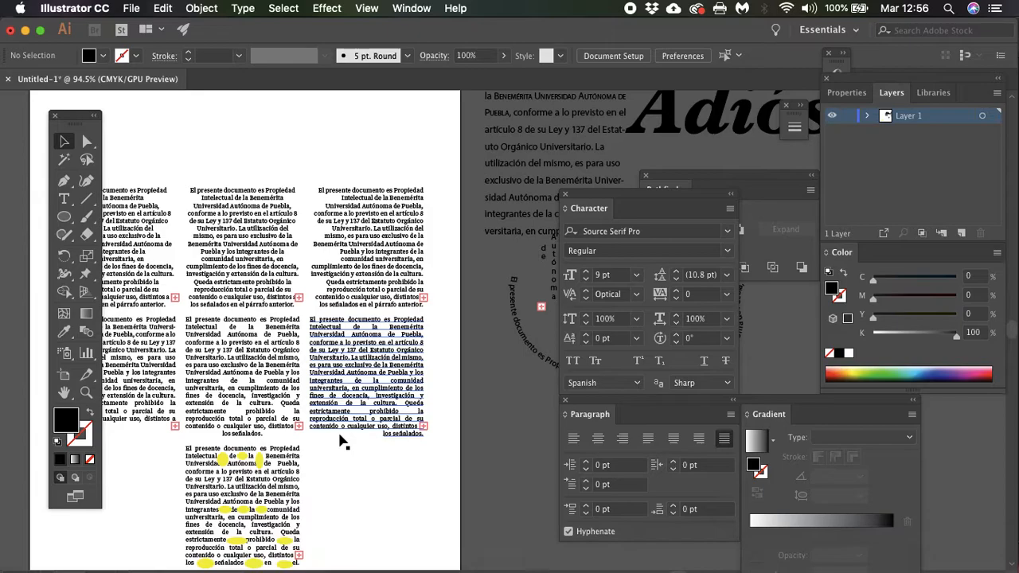
pyautogui.hscroll(-2, 422, 478)
pyautogui.scroll(1, 422, 478)
pyautogui.hscroll(-2, 422, 477)
pyautogui.scroll(-1, 422, 478)
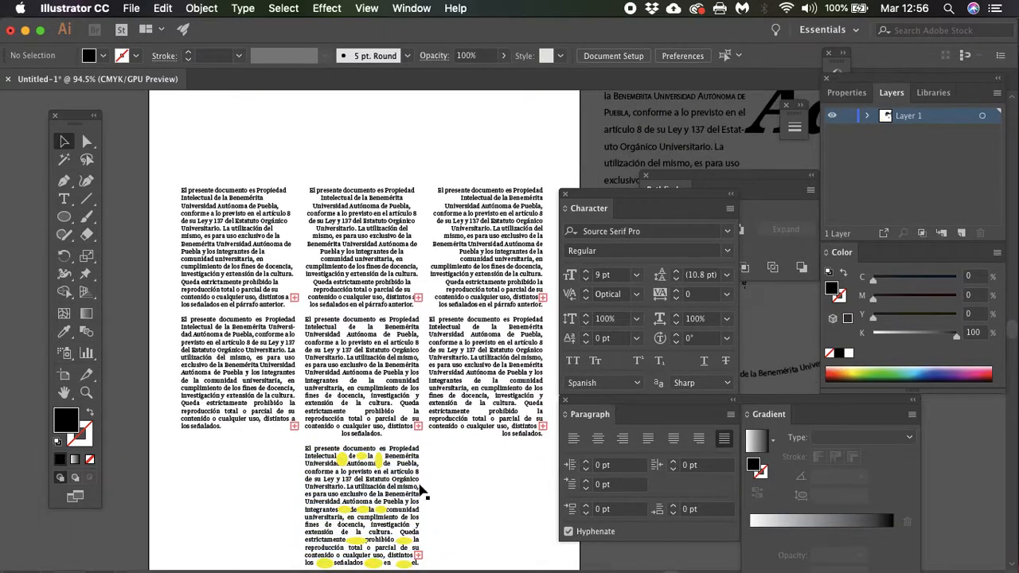